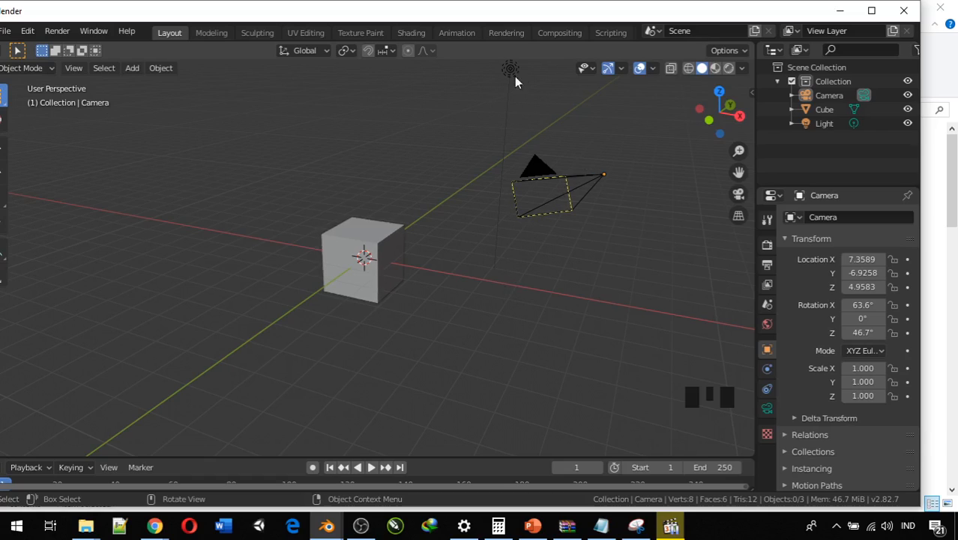
# Maximize the window and delete the default cube from the scene.
pyautogui.click(871, 10)
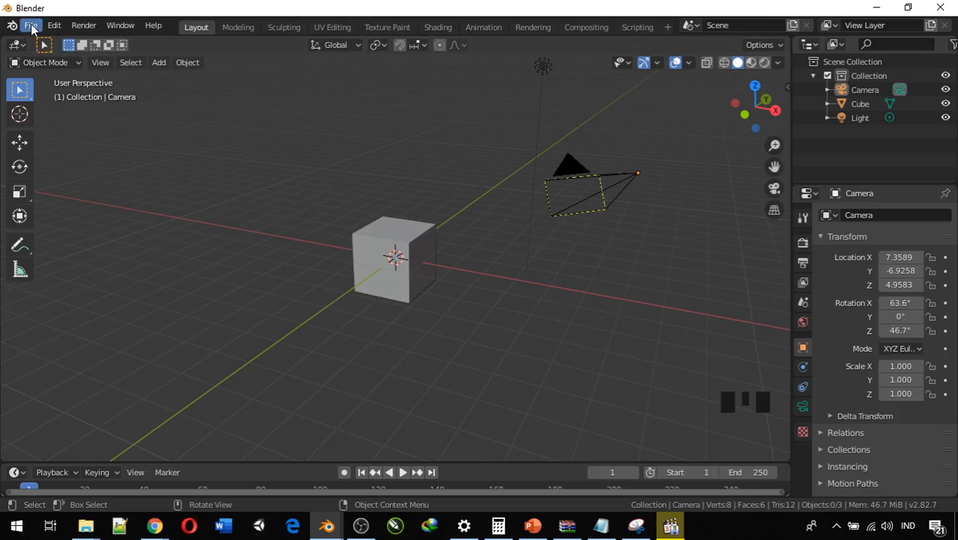
pyautogui.click(380, 241)
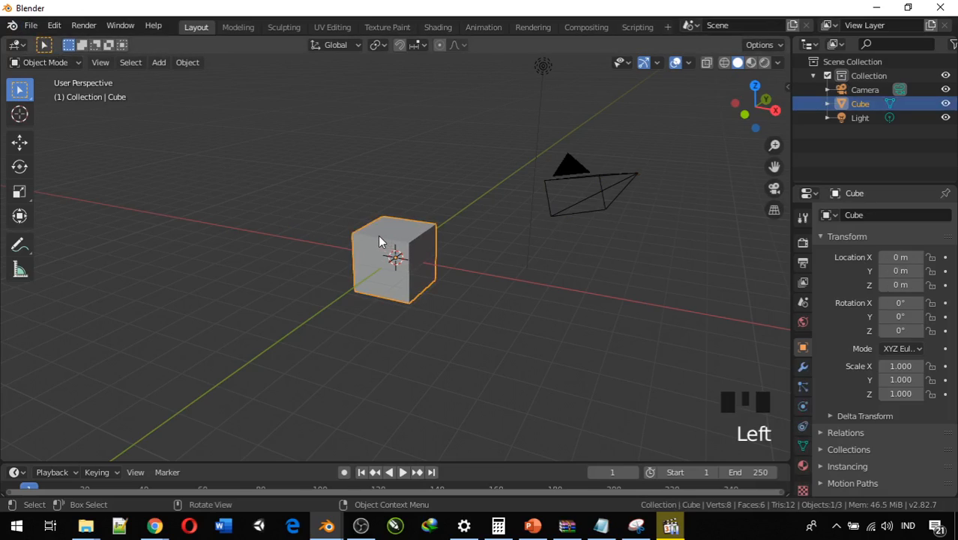
pyautogui.press('x')
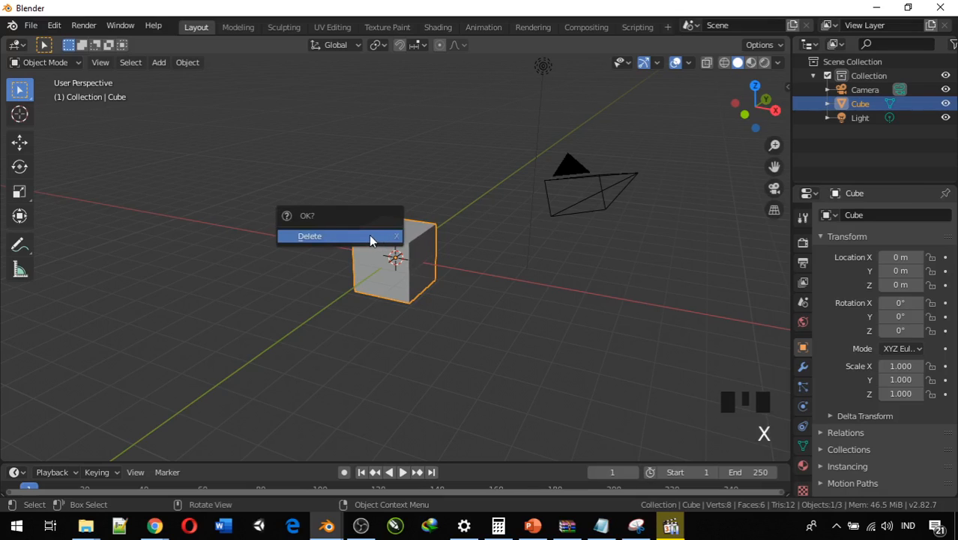
pyautogui.click(370, 238)
# Add a mesh plane at the origin and scale it up uniformly to about 3.637.
pyautogui.moveTo(384, 325); pyautogui.dragTo(419, 430, button='middle')
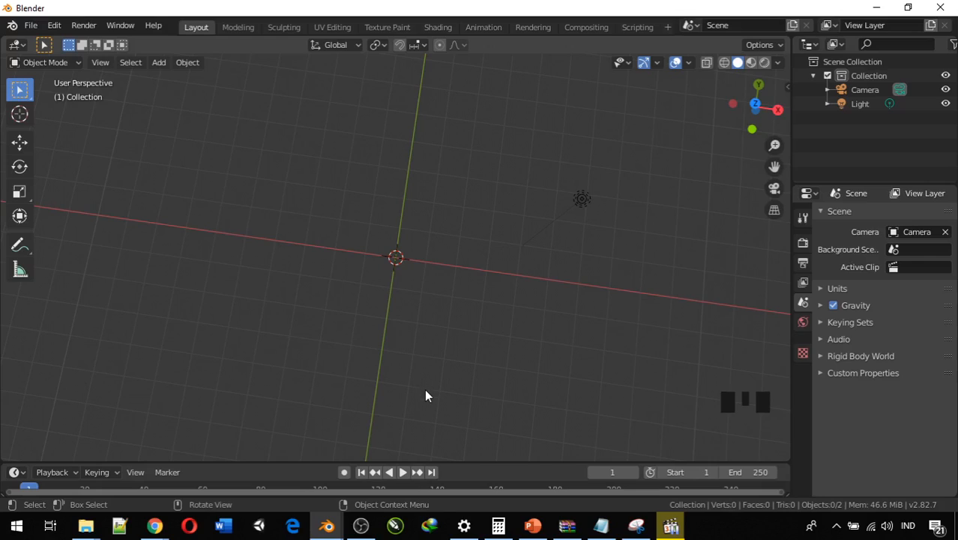
pyautogui.hotkey('shift', 'a')
pyautogui.moveTo(426, 239)
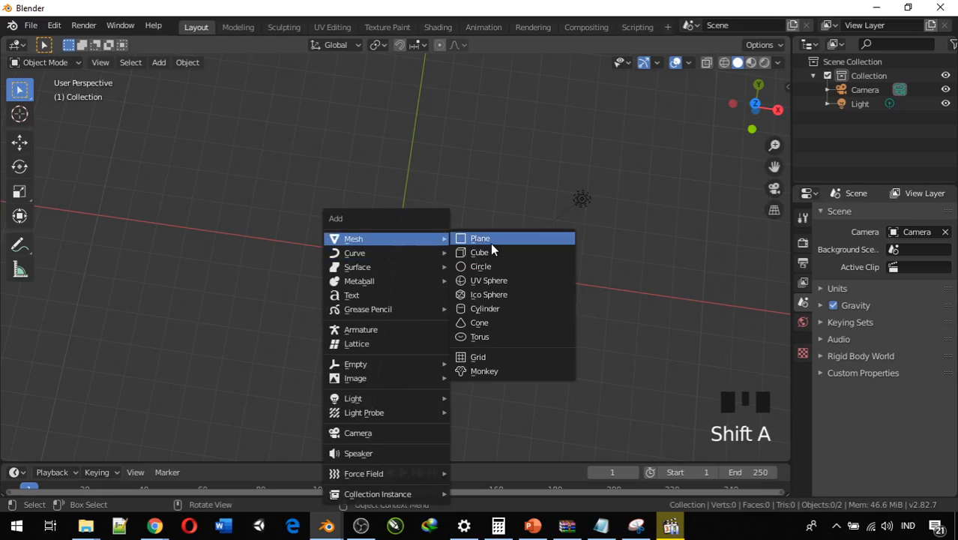
pyautogui.click(490, 240)
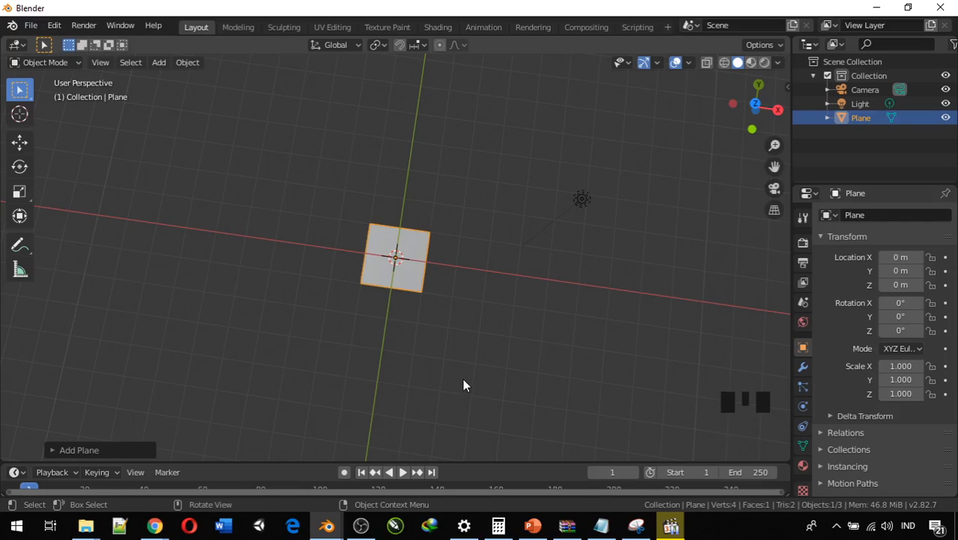
pyautogui.press('s')
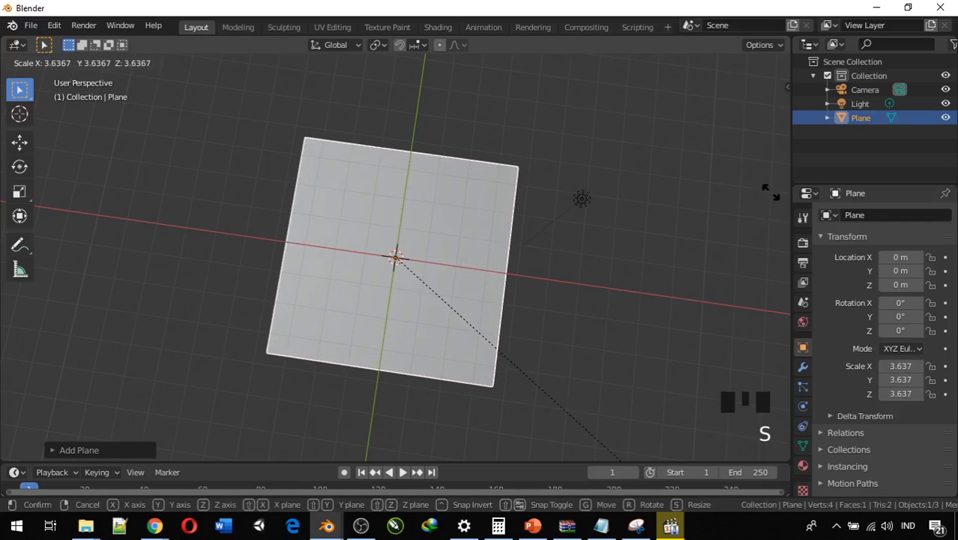
pyautogui.click(777, 188)
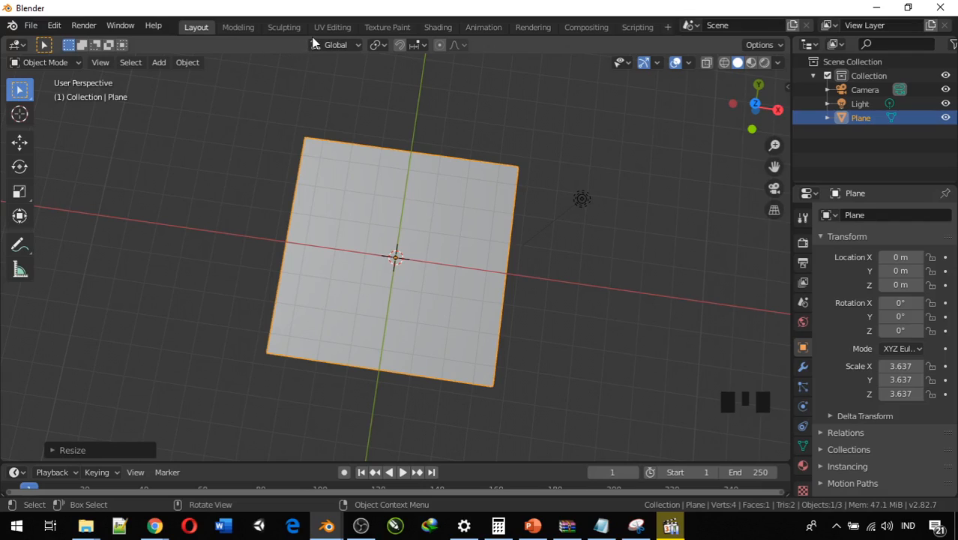
# Create a new material for the plane in the Layout workspace.
pyautogui.click(330, 27)
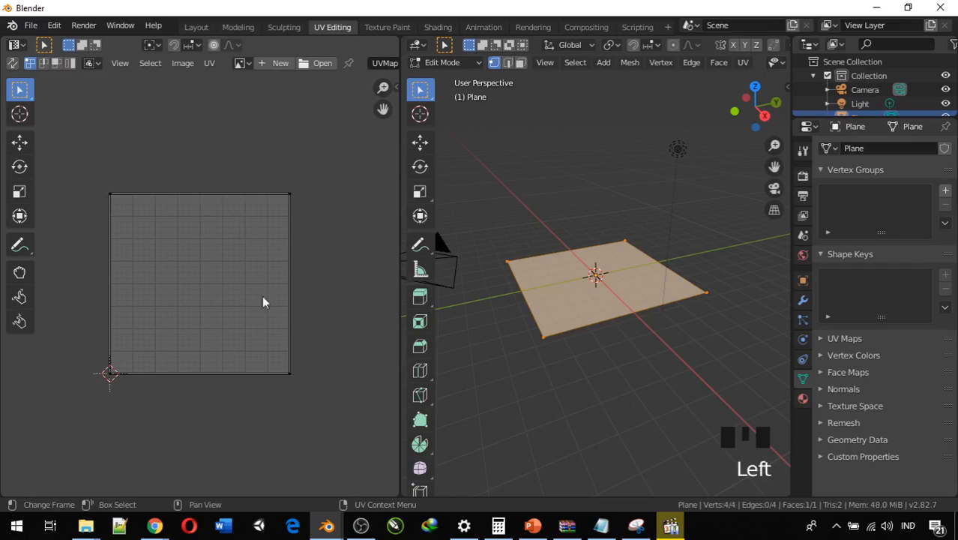
pyautogui.click(201, 26)
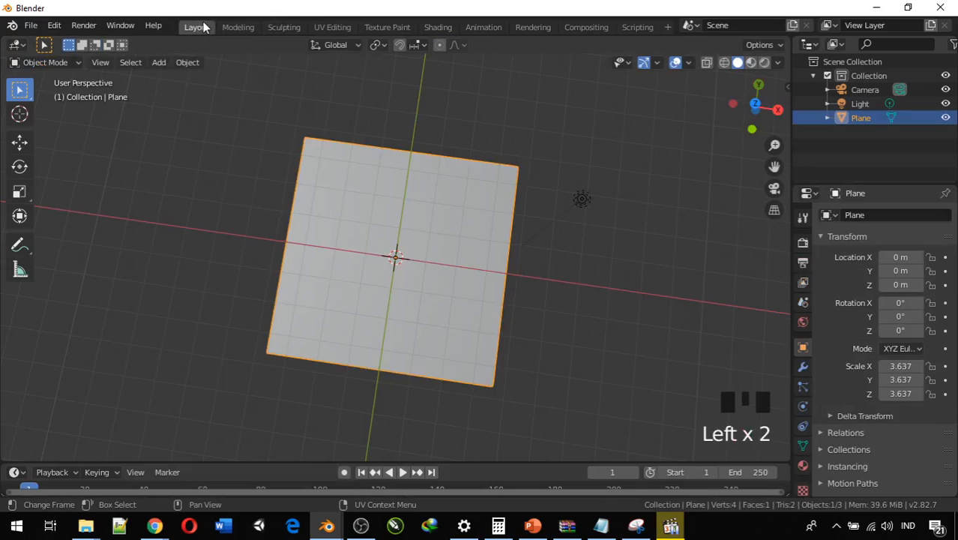
pyautogui.click(803, 466)
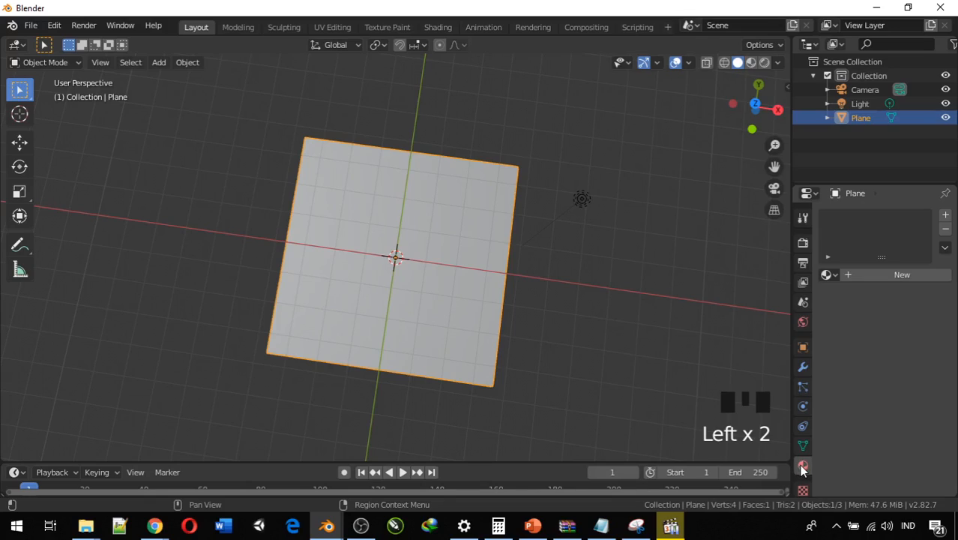
pyautogui.click(909, 271)
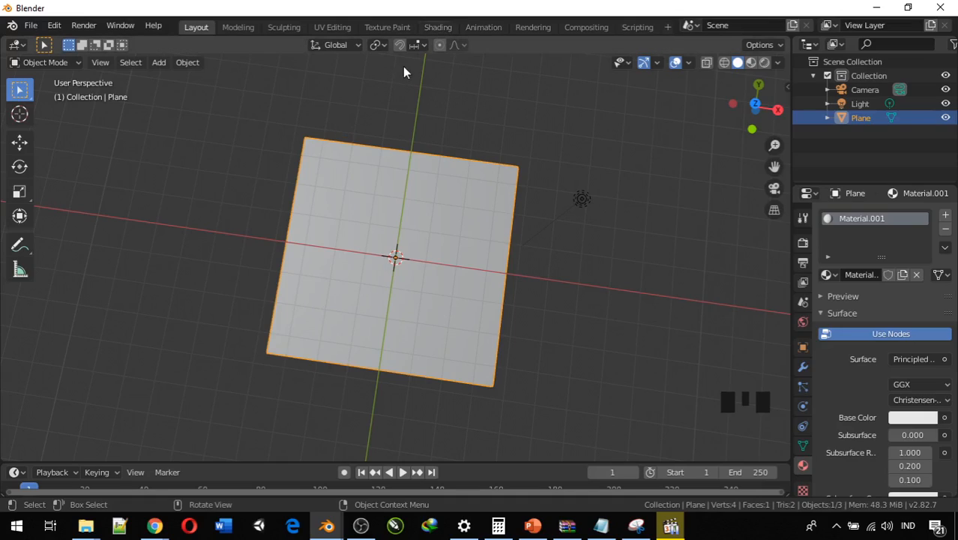
# Switch to the Shading workspace, view the plane from the top, and make room beside the Principled BSDF node.
pyautogui.click(447, 26)
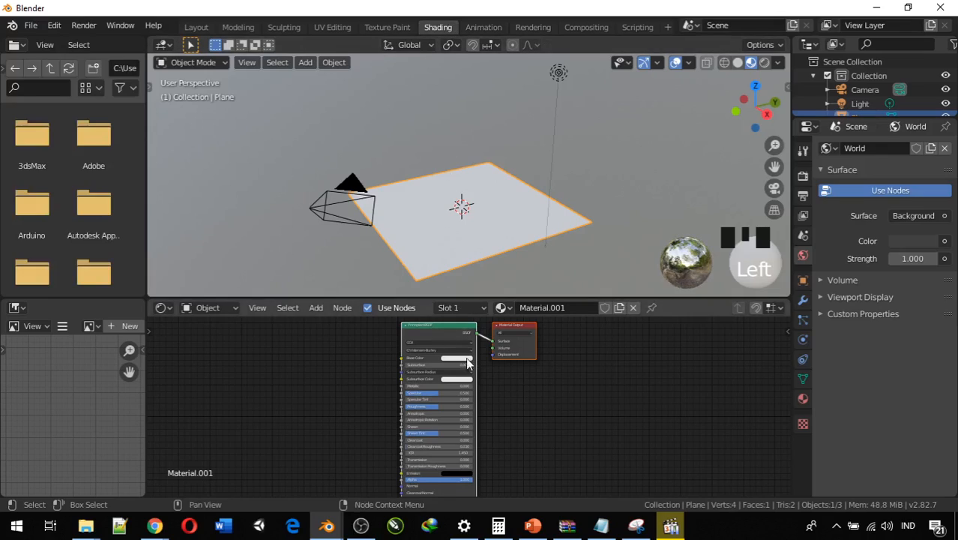
pyautogui.scroll(-1, 450, 363)
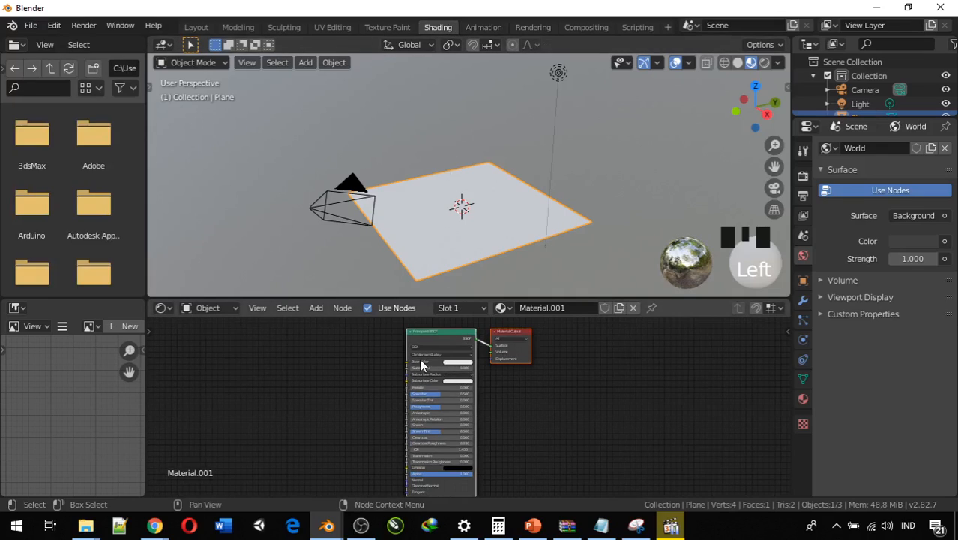
pyautogui.moveTo(421, 365); pyautogui.dragTo(598, 447, button='middle')
pyautogui.scroll(1, 599, 364)
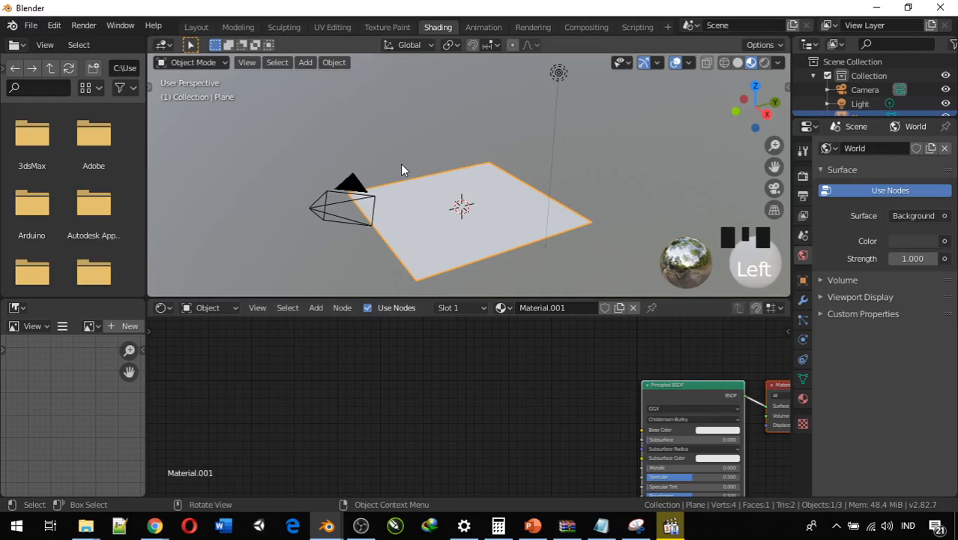
pyautogui.press('KP_7')
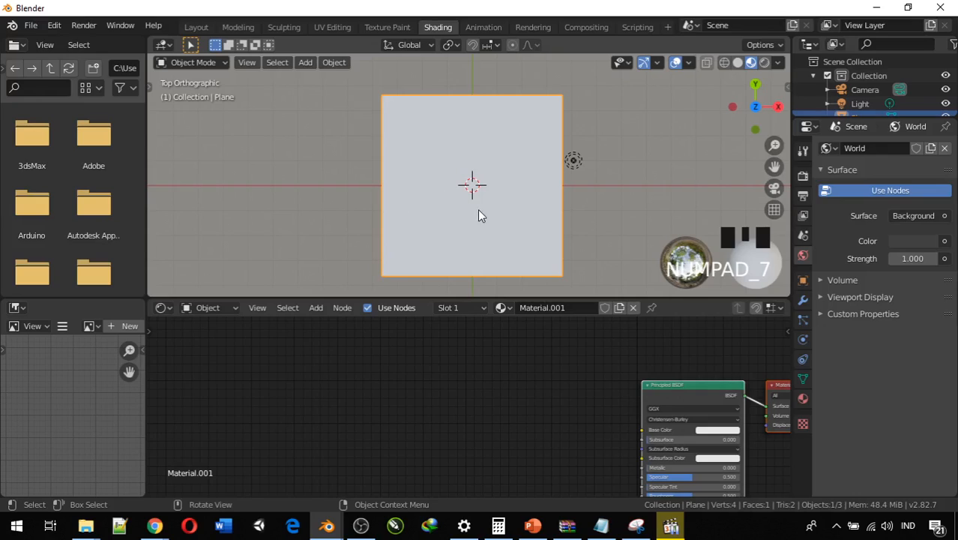
pyautogui.scroll(5, 496, 396)
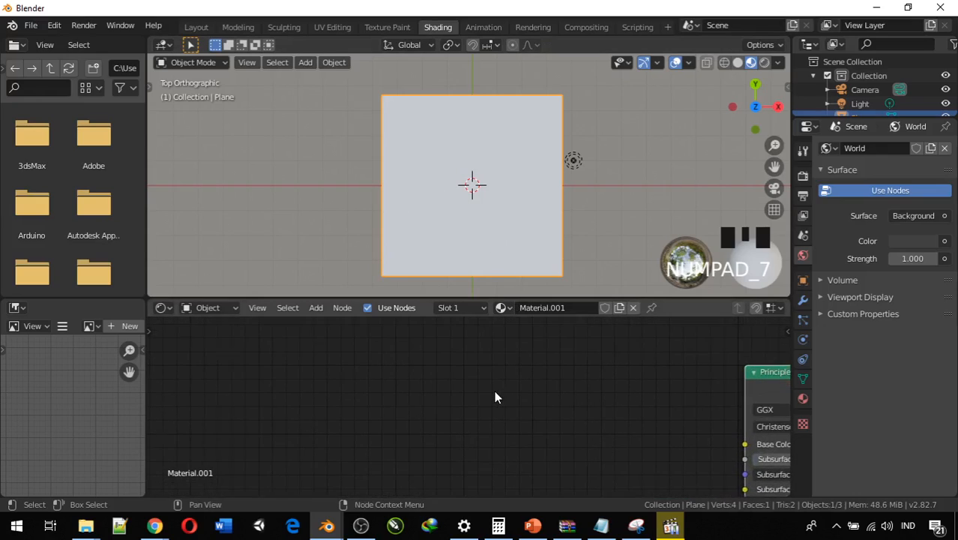
pyautogui.moveTo(495, 397); pyautogui.dragTo(230, 415, button='middle')
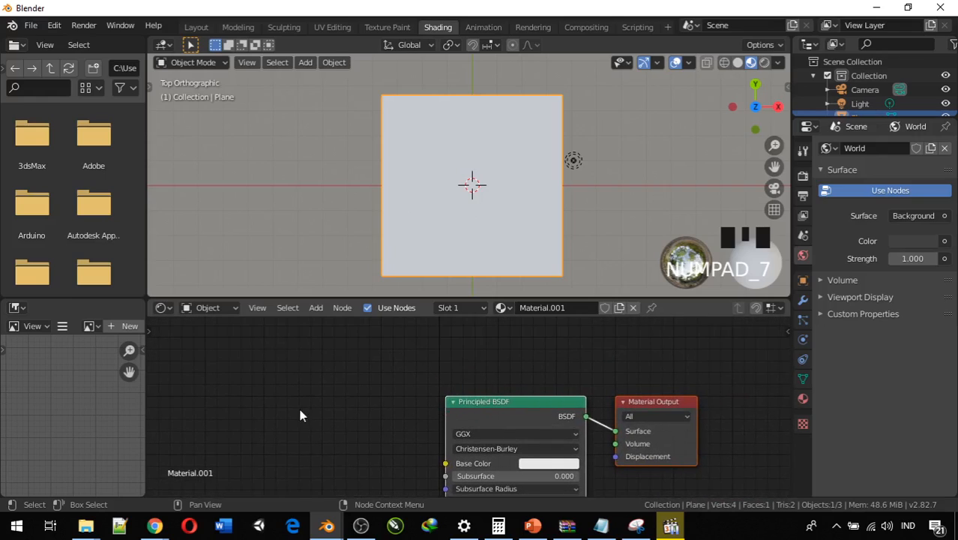
pyautogui.moveTo(303, 411); pyautogui.dragTo(637, 417, button='middle')
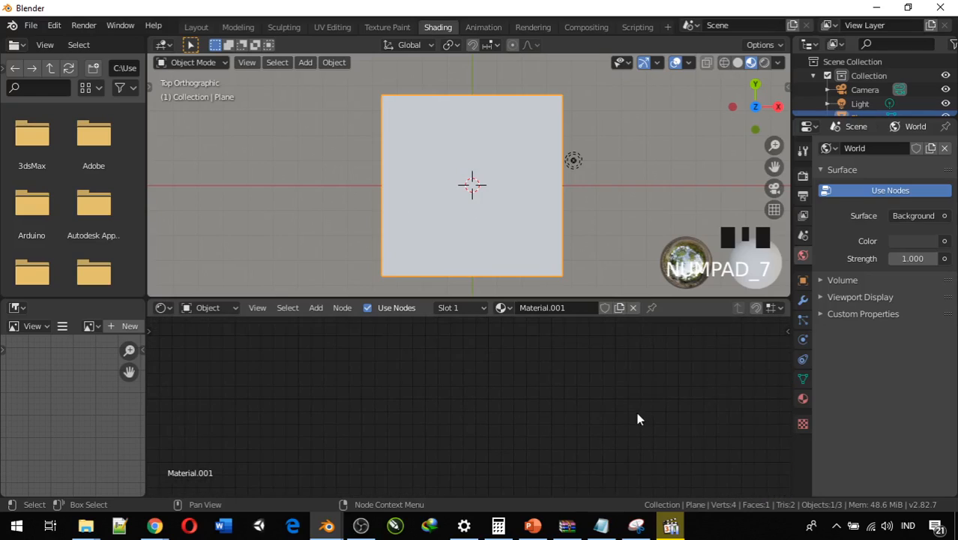
pyautogui.scroll(-2, 553, 431)
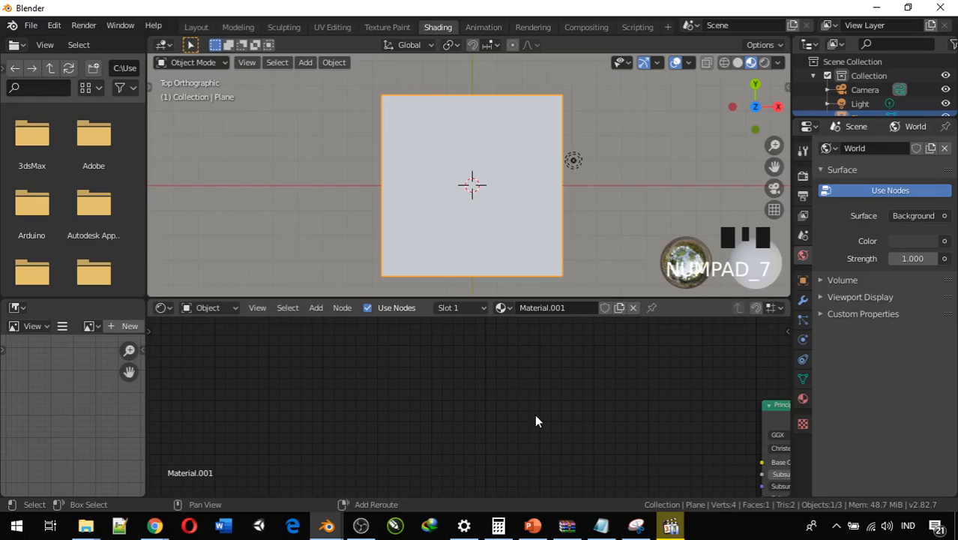
pyautogui.hotkey('shift', 'a')
pyautogui.moveTo(536, 416)
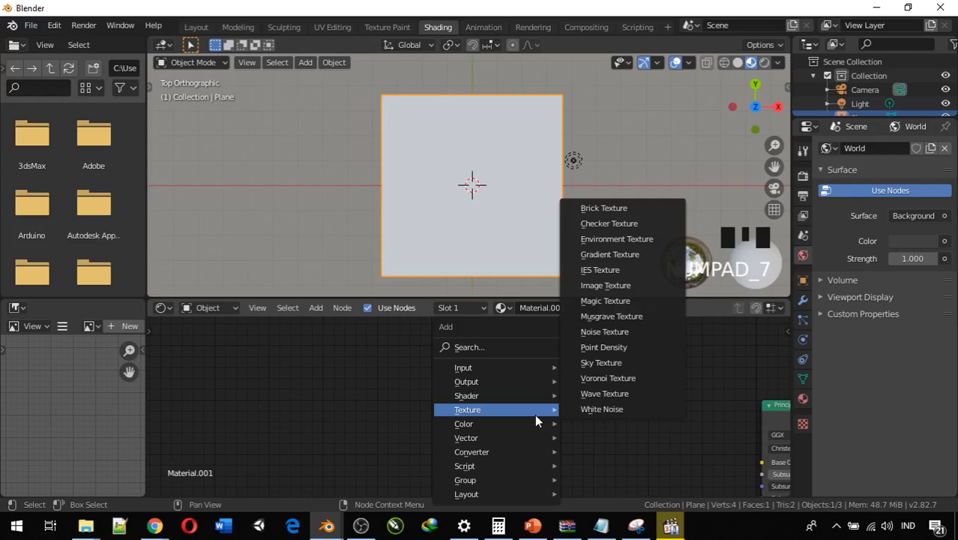
pyautogui.moveTo(523, 367)
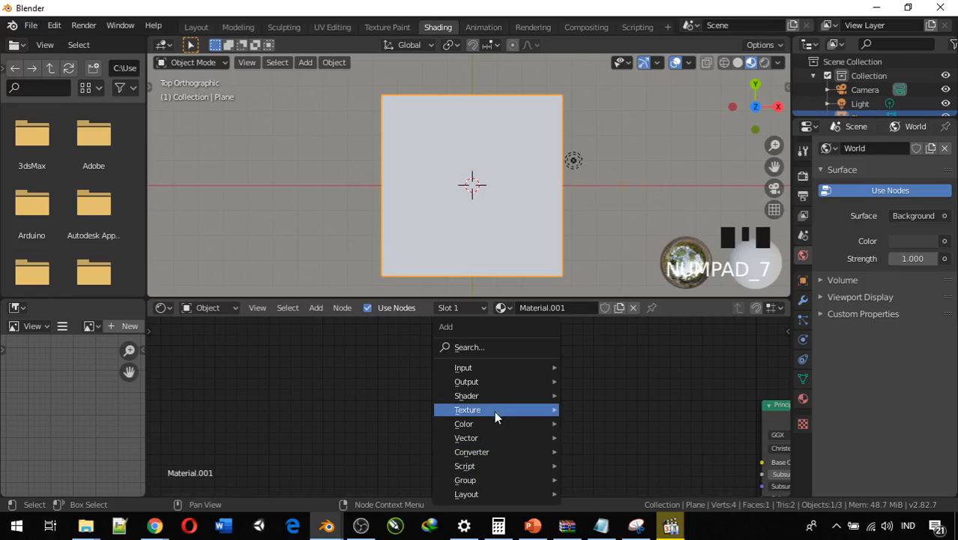
pyautogui.moveTo(480, 368)
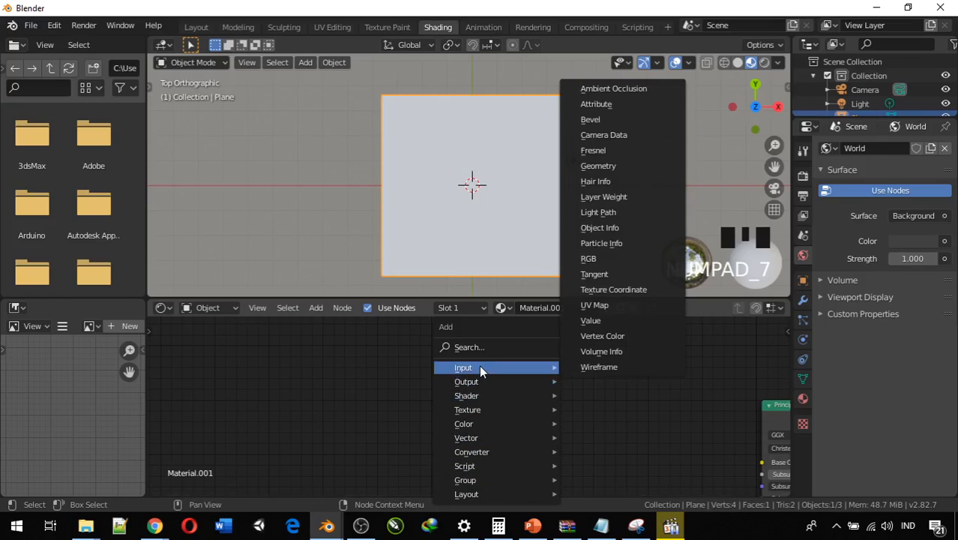
pyautogui.moveTo(488, 395)
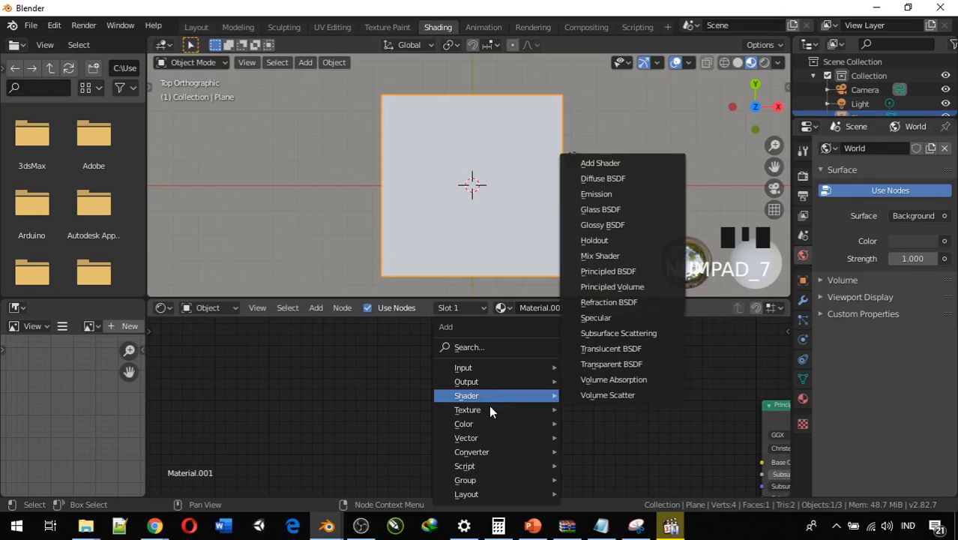
pyautogui.moveTo(491, 411)
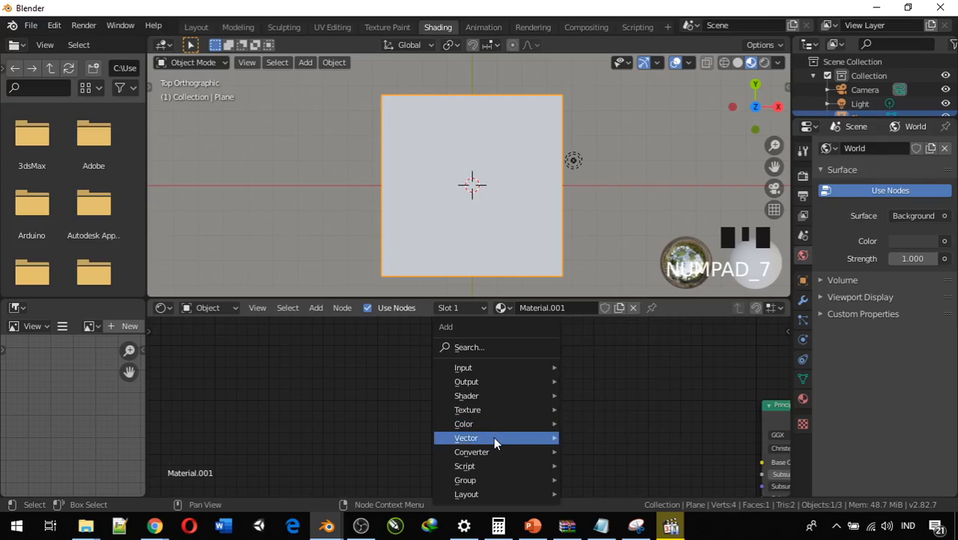
pyautogui.moveTo(498, 456)
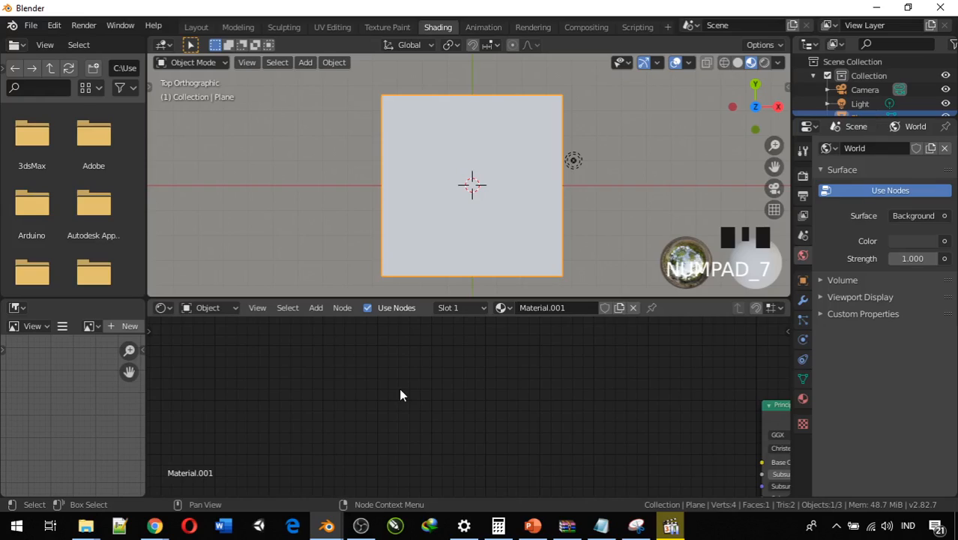
# Add a Gradient Texture node before the Principled BSDF node in the plane's material.
pyautogui.press('shift')
pyautogui.hotkey('shift', 'a')
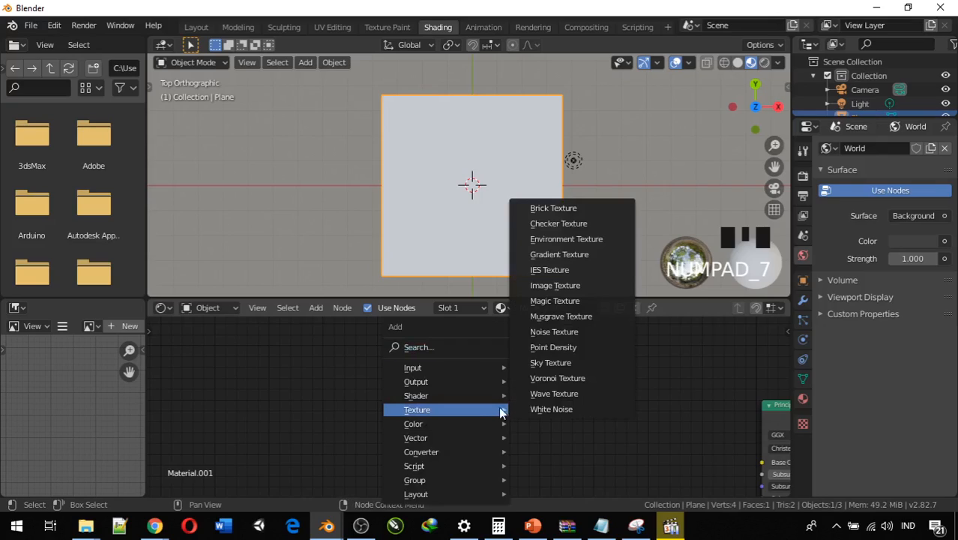
pyautogui.click(612, 254)
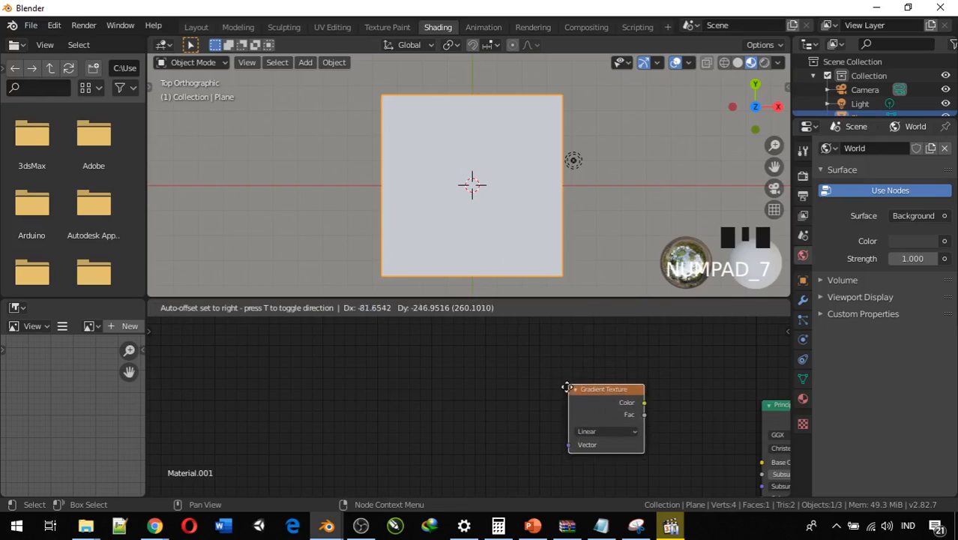
pyautogui.click(511, 378)
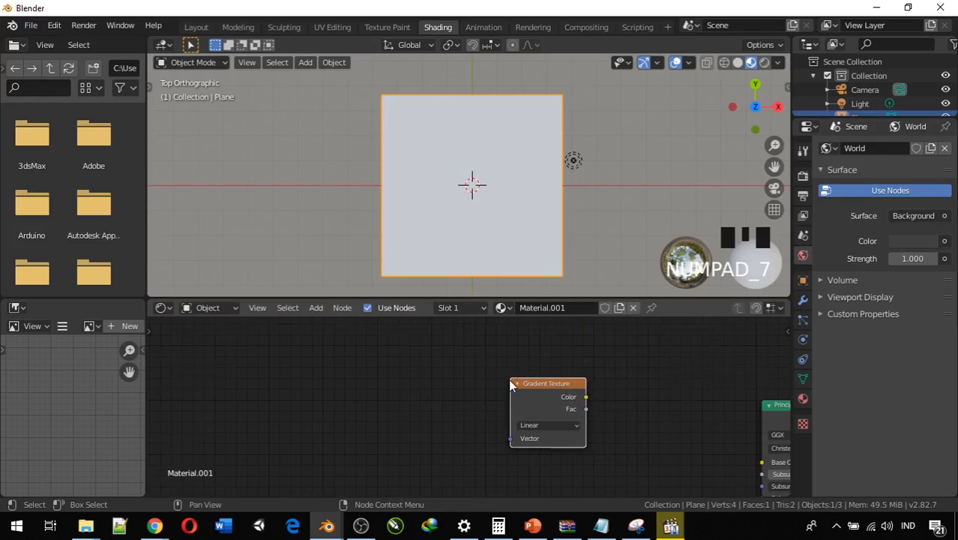
# Connect the Gradient Texture's Color output to the Base Color input of the Principled BSDF node.
pyautogui.scroll(3, 508, 378)
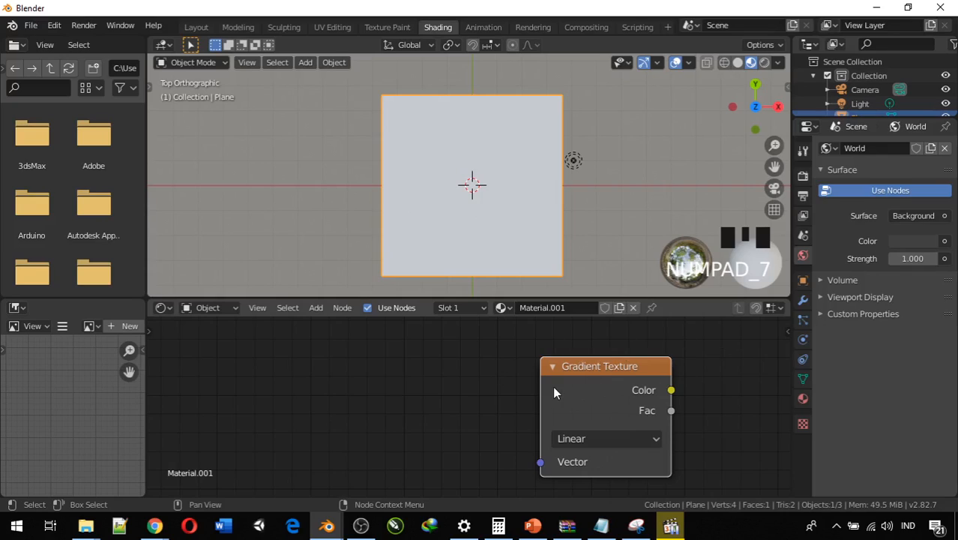
pyautogui.moveTo(413, 388); pyautogui.dragTo(787, 382, button='middle')
pyautogui.scroll(-2, 788, 382)
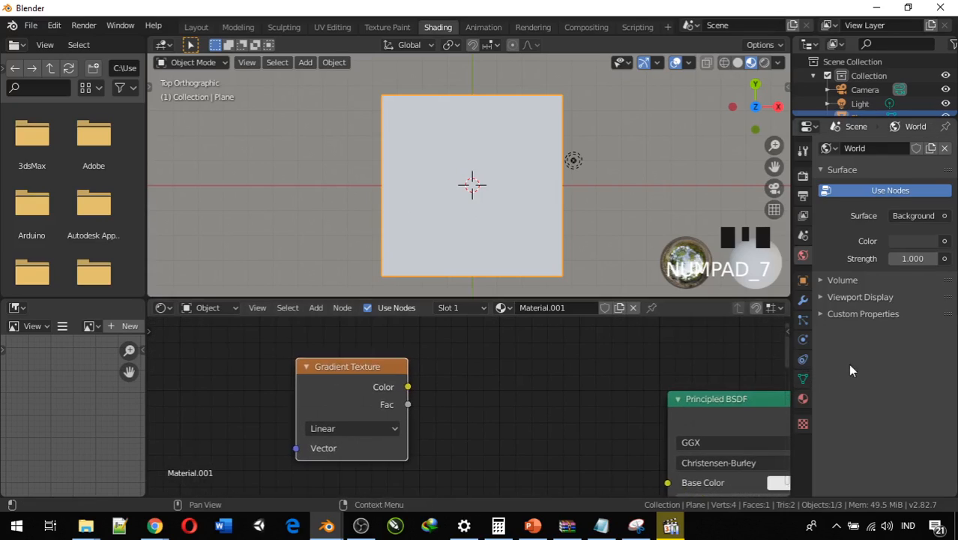
pyautogui.moveTo(543, 376); pyautogui.dragTo(567, 353, button='middle')
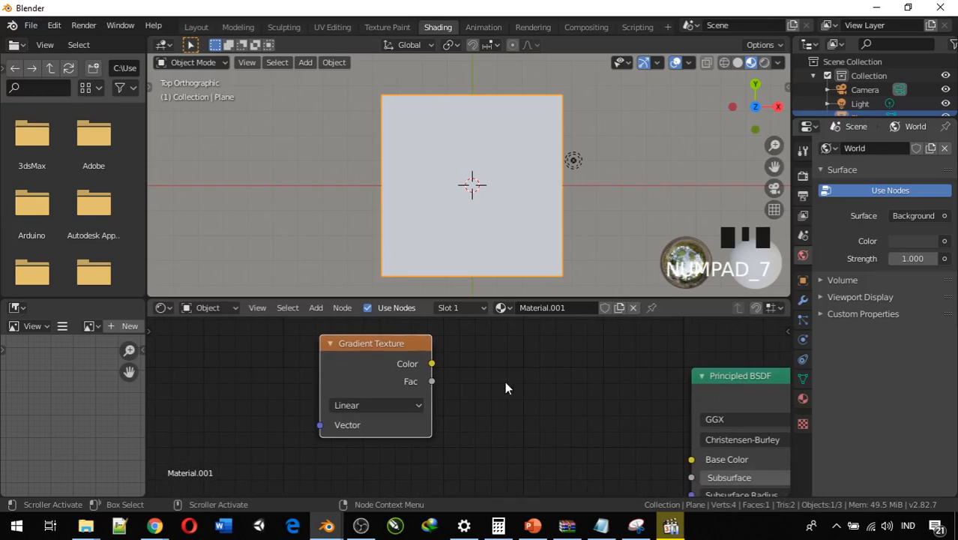
pyautogui.moveTo(431, 365); pyautogui.dragTo(691, 460)
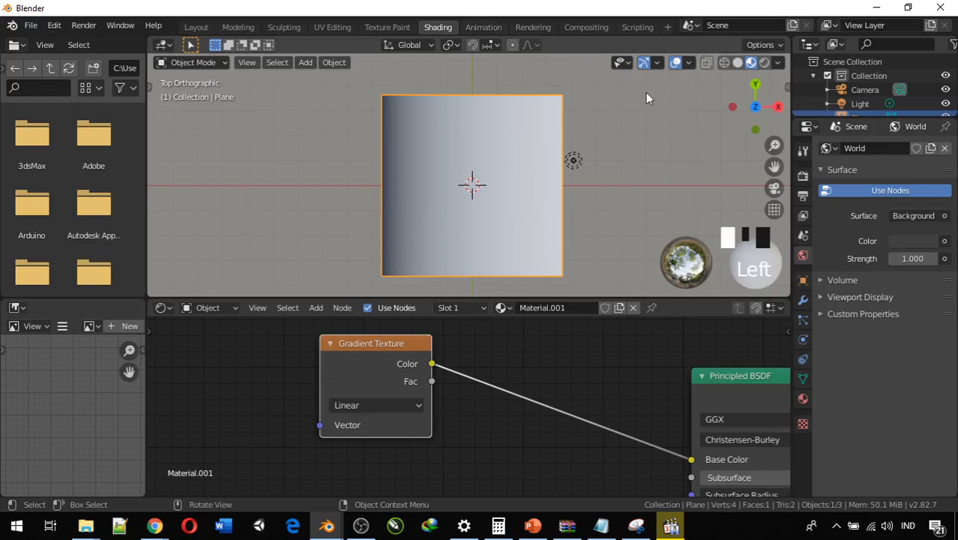
# Try the Quadratic, Easing and Diagonal gradient types on the Gradient Texture node.
pyautogui.click(403, 409)
pyautogui.click(403, 409)
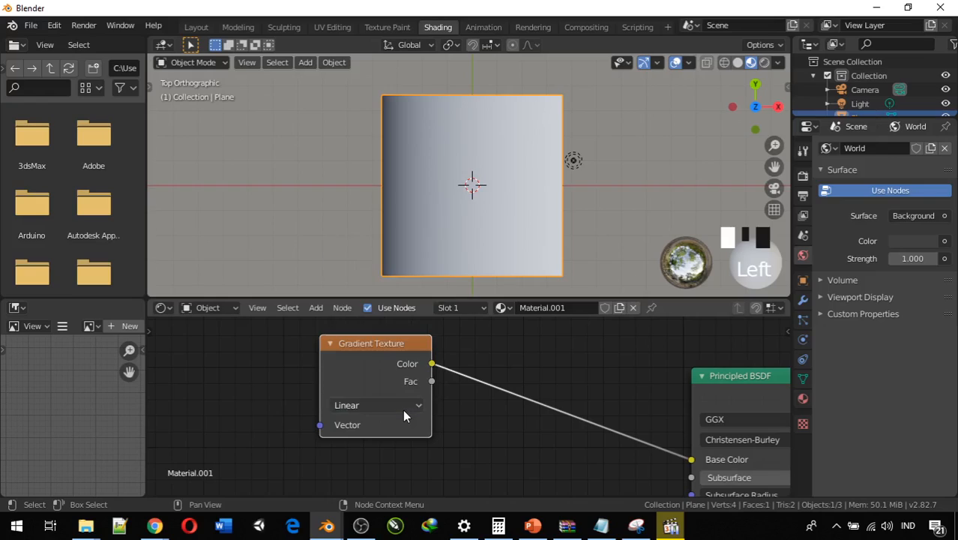
pyautogui.click(404, 411)
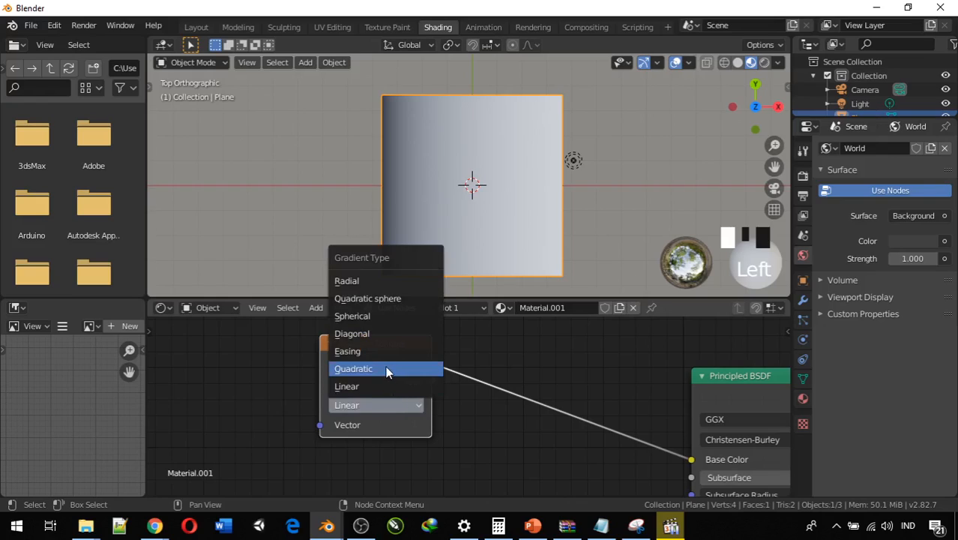
pyautogui.click(387, 368)
pyautogui.click(414, 405)
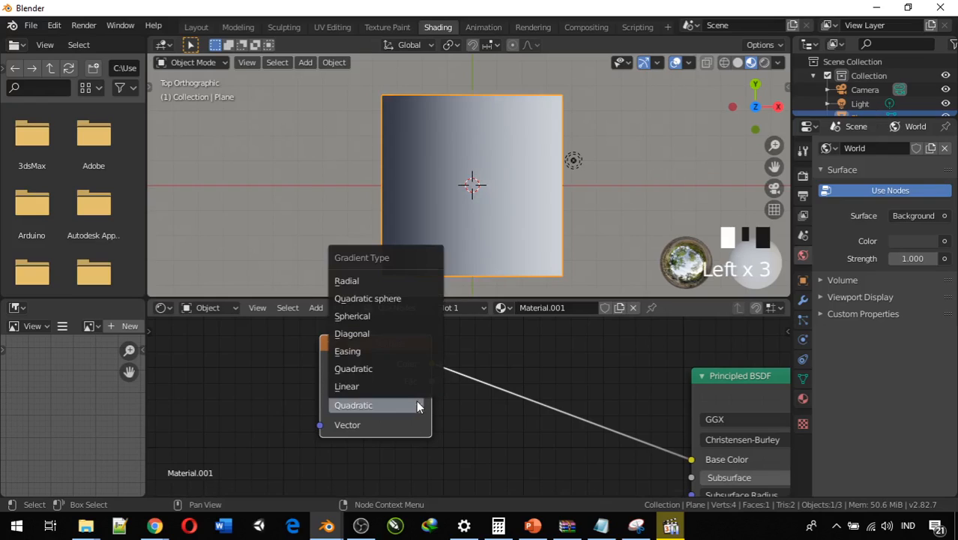
pyautogui.click(398, 353)
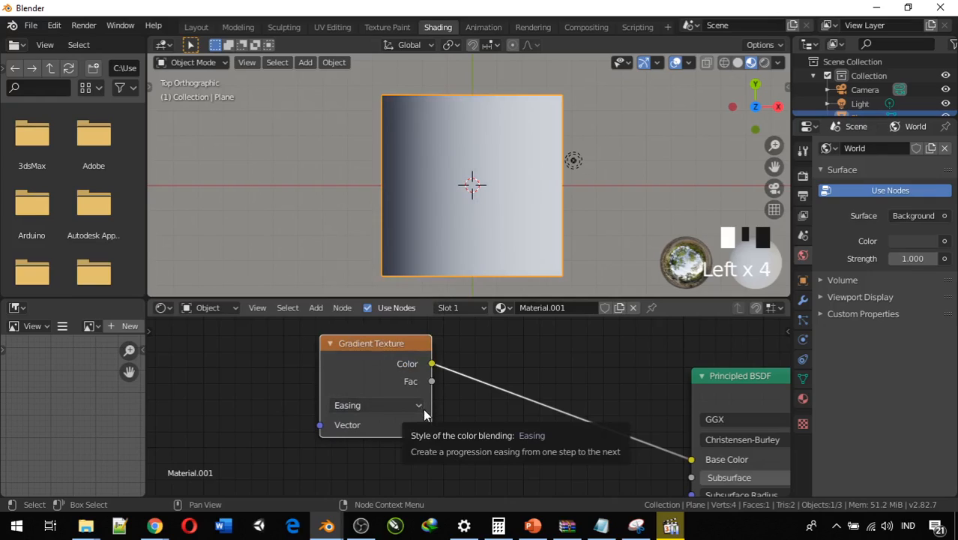
pyautogui.click(420, 409)
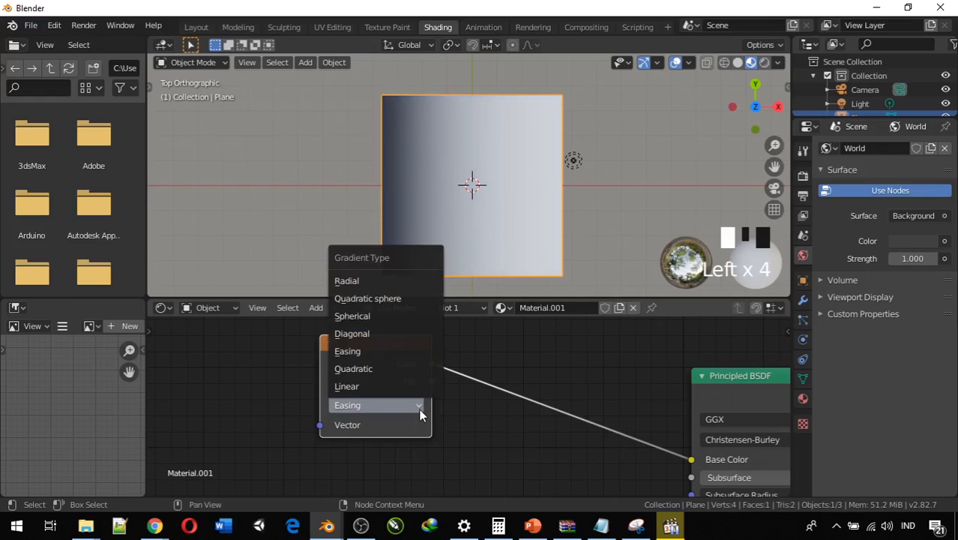
pyautogui.click(387, 339)
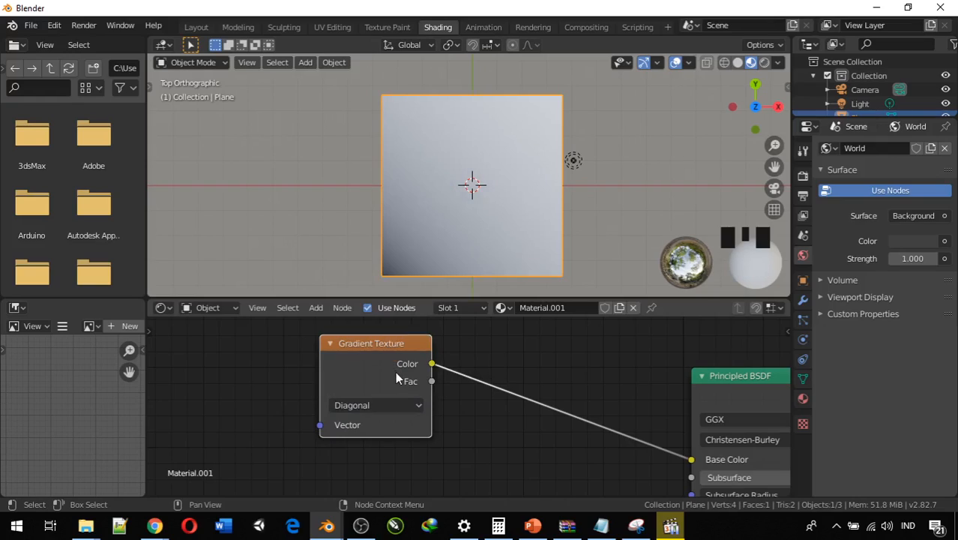
# Try the Quadratic sphere, Spherical and Radial gradient types on the Gradient Texture node.
pyautogui.click(413, 402)
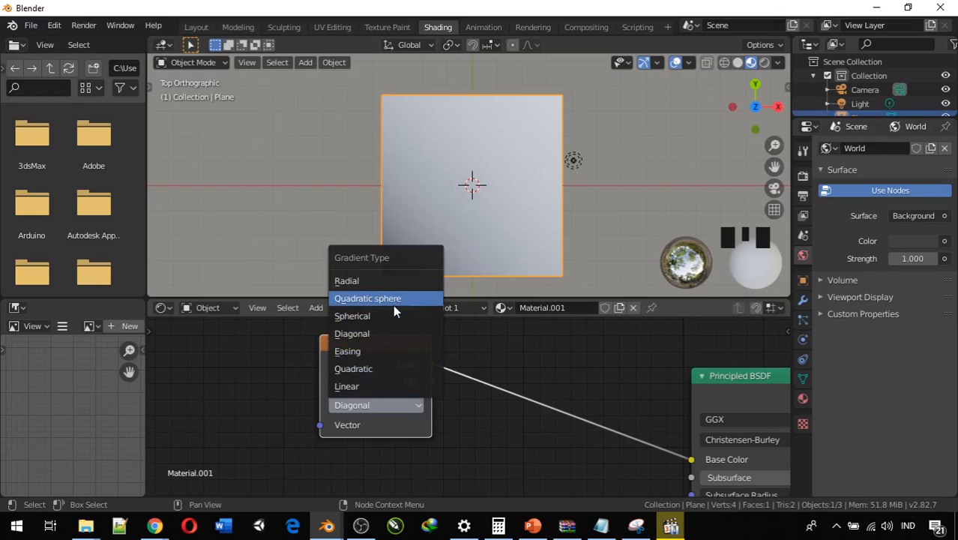
pyautogui.click(393, 302)
pyautogui.click(414, 405)
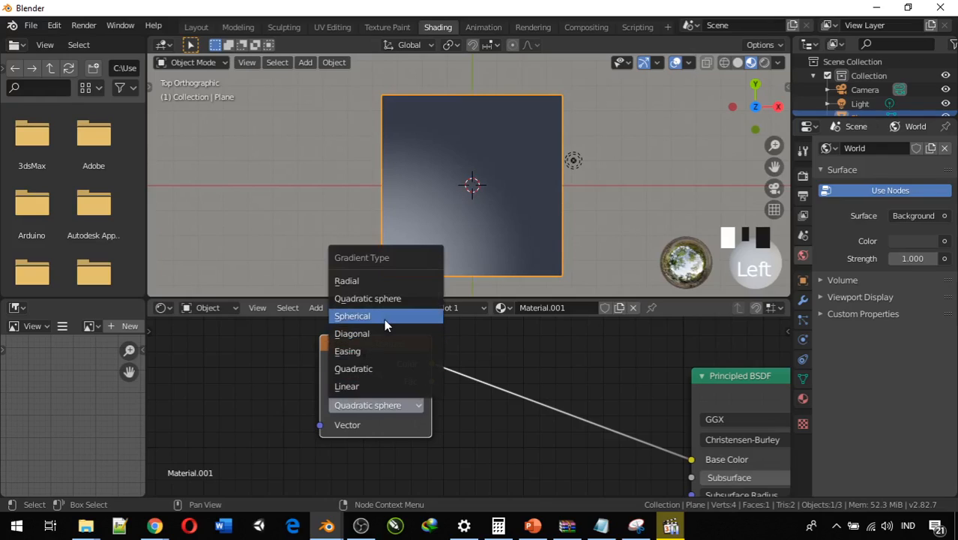
pyautogui.click(384, 316)
pyautogui.click(412, 405)
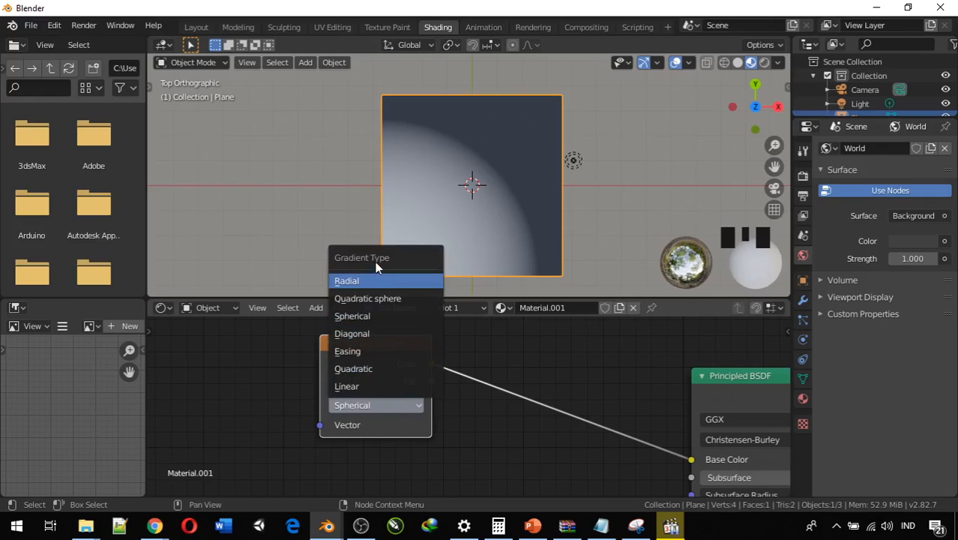
pyautogui.click(379, 280)
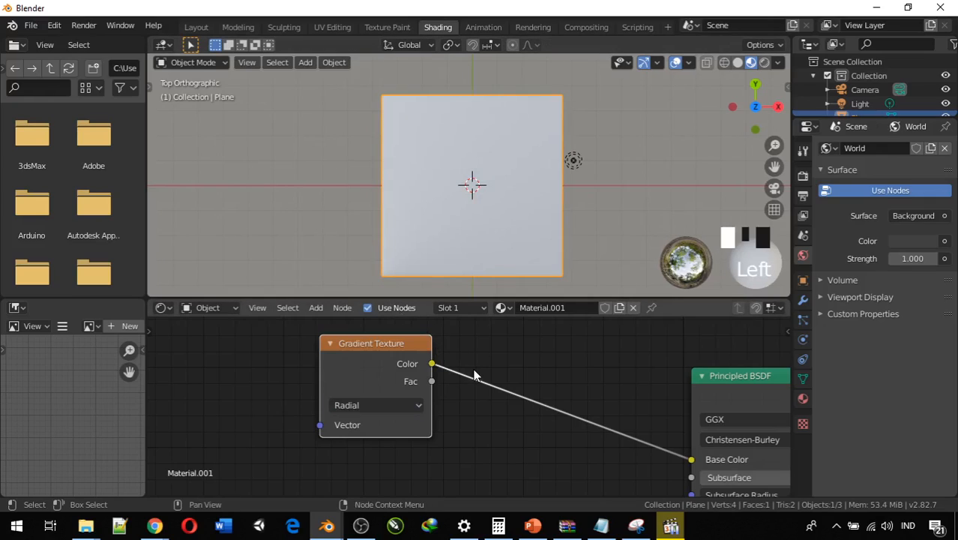
# Move the Gradient Texture node closer to the Principled BSDF node to free space in front of it.
pyautogui.scroll(-2, 444, 149)
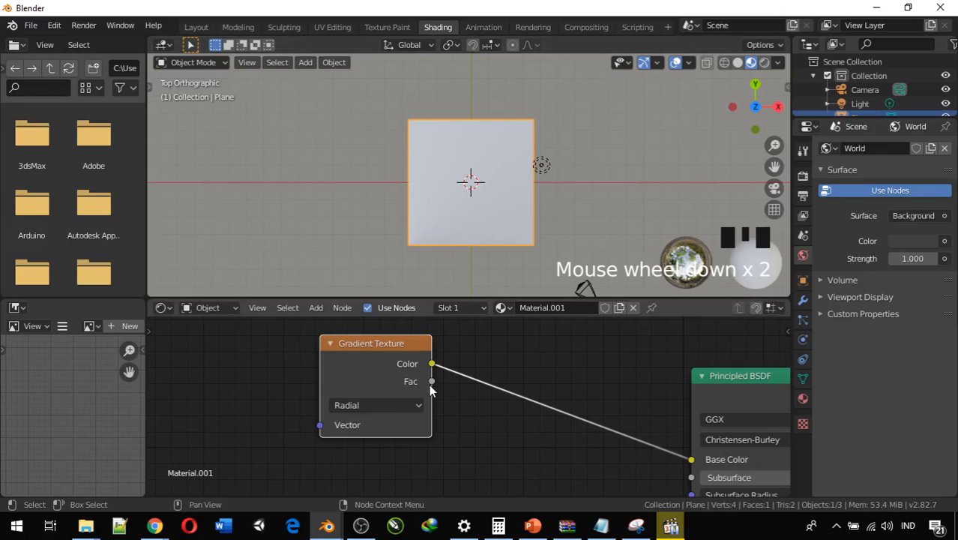
pyautogui.scroll(-2, 472, 418)
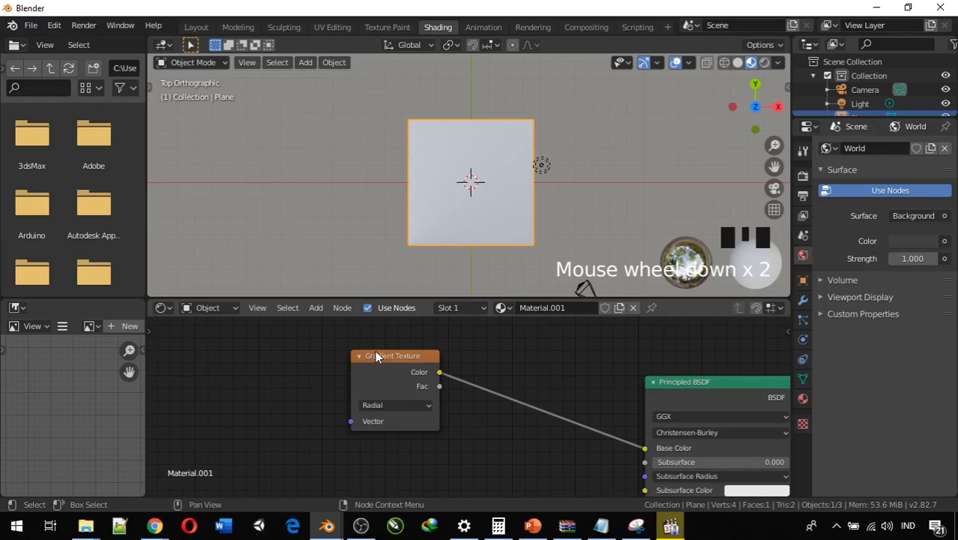
pyautogui.moveTo(379, 354); pyautogui.dragTo(407, 357)
pyautogui.scroll(-1, 330, 384)
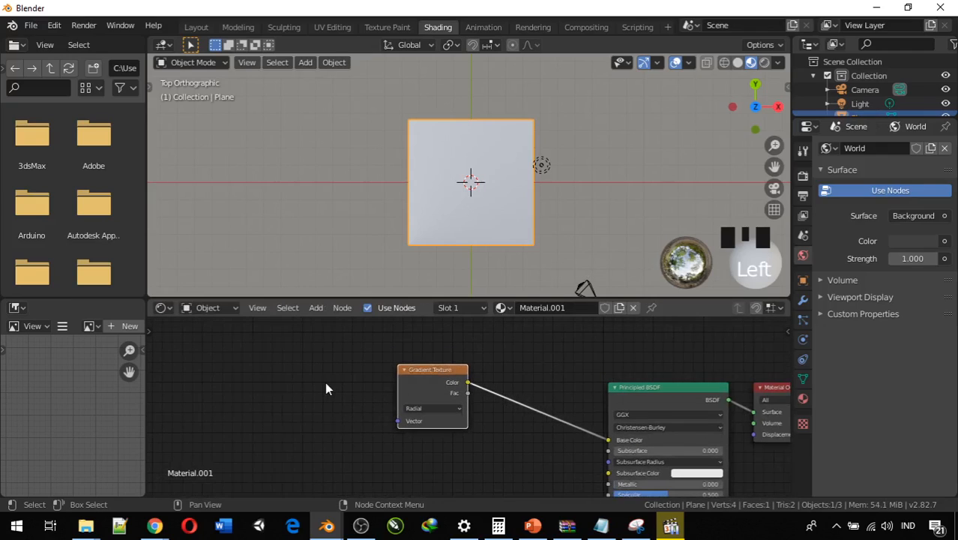
pyautogui.moveTo(325, 381); pyautogui.dragTo(438, 370, button='middle')
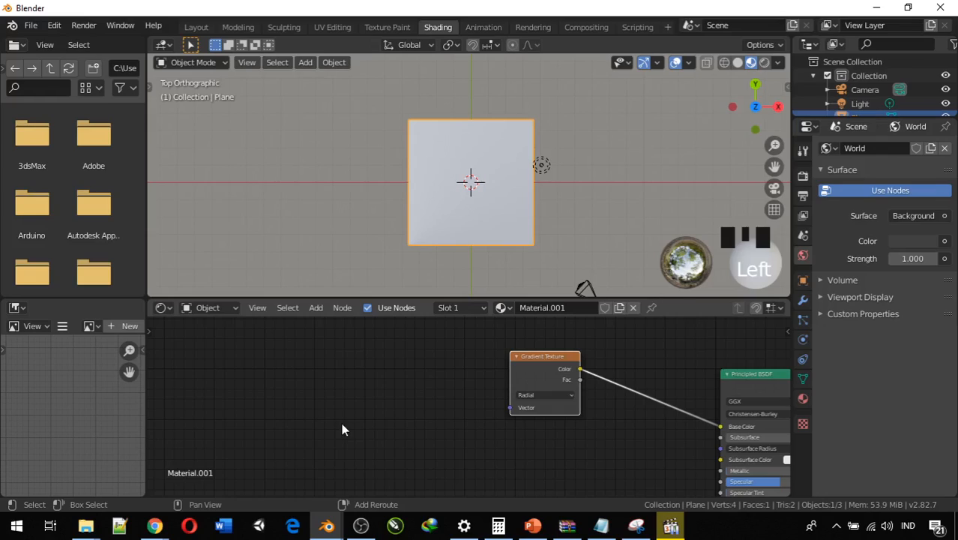
# Add a Mapping node before the Gradient Texture node and connect its Vector output to the gradient's Vector input.
pyautogui.hotkey('shift', 'a')
pyautogui.moveTo(342, 430)
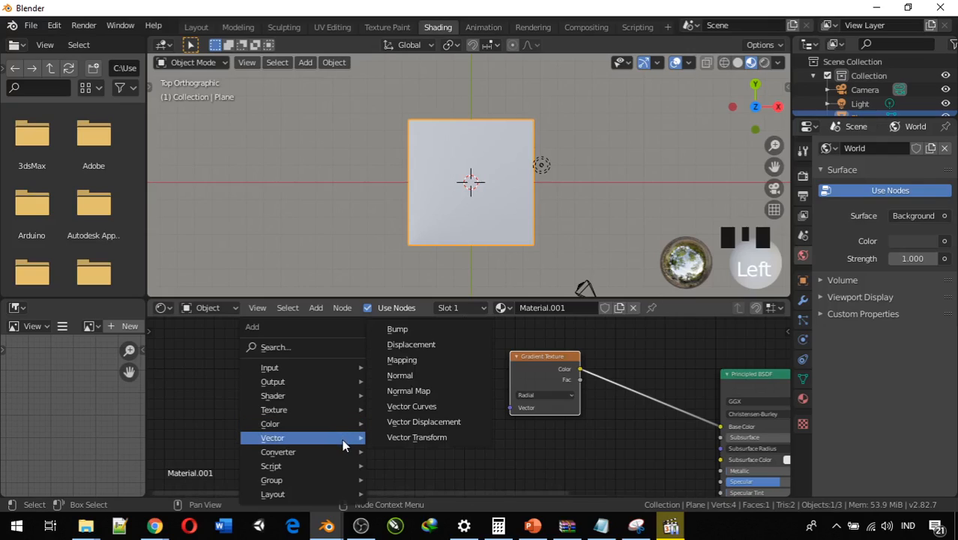
pyautogui.click(412, 359)
pyautogui.click(397, 343)
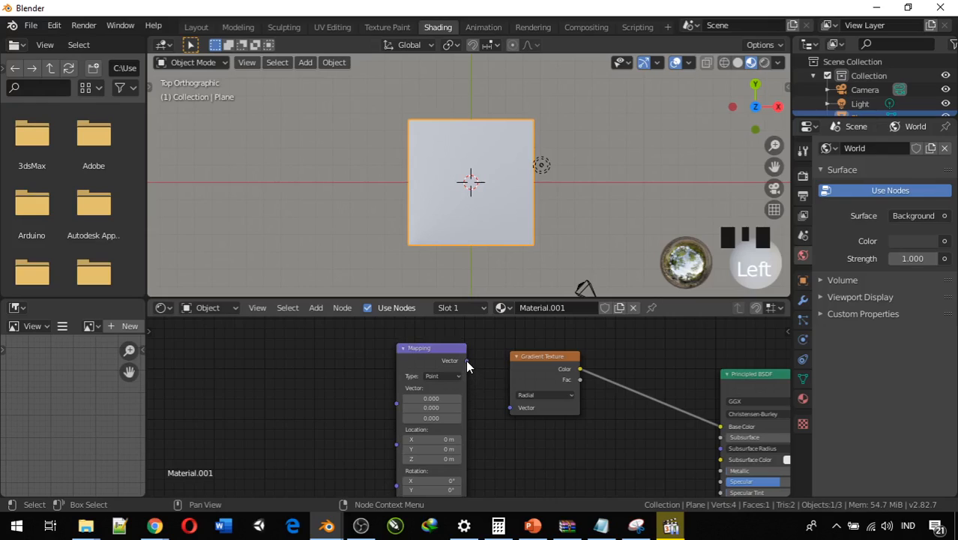
pyautogui.moveTo(466, 361); pyautogui.dragTo(503, 416)
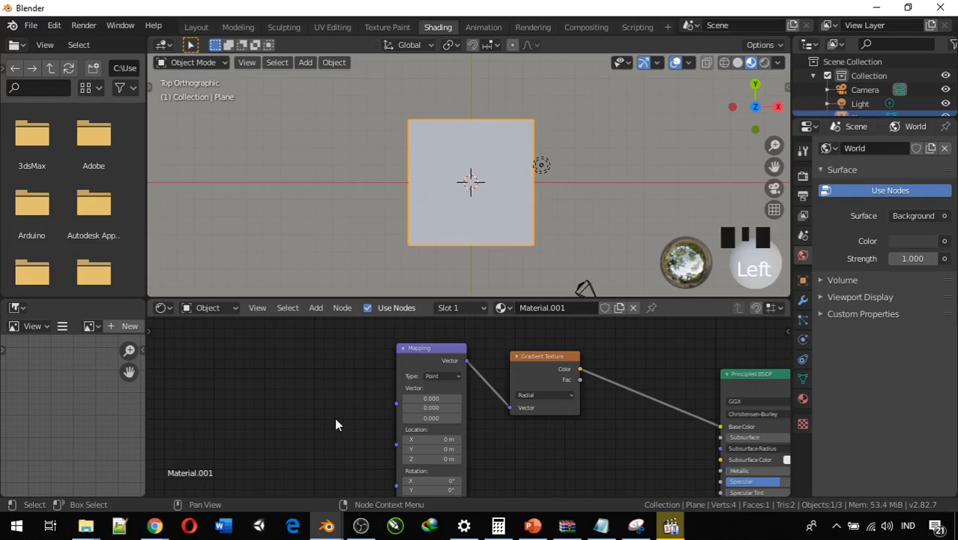
# Add a Texture Coordinate node before the Mapping node and connect its UV output to the Mapping's Vector input.
pyautogui.press('shift')
pyautogui.hotkey('shift', 'a')
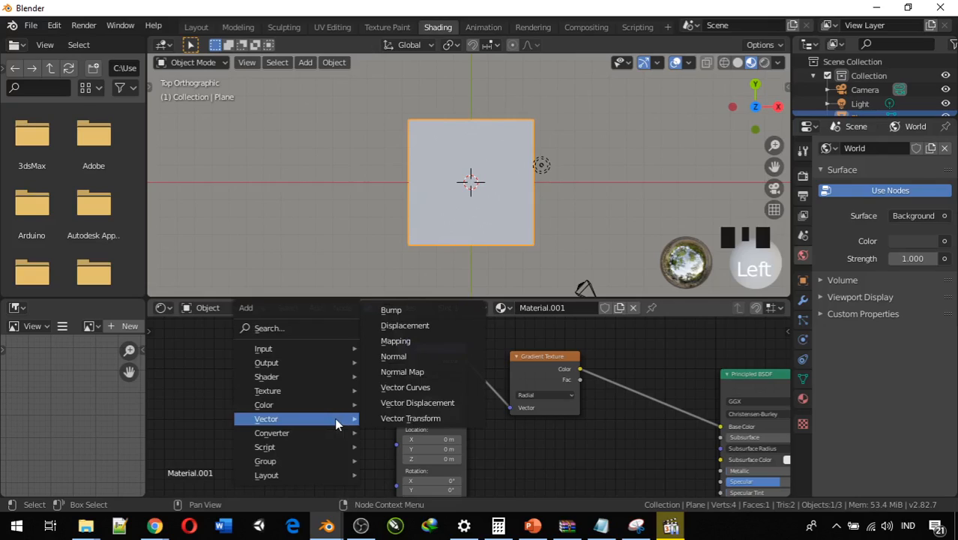
pyautogui.moveTo(334, 351)
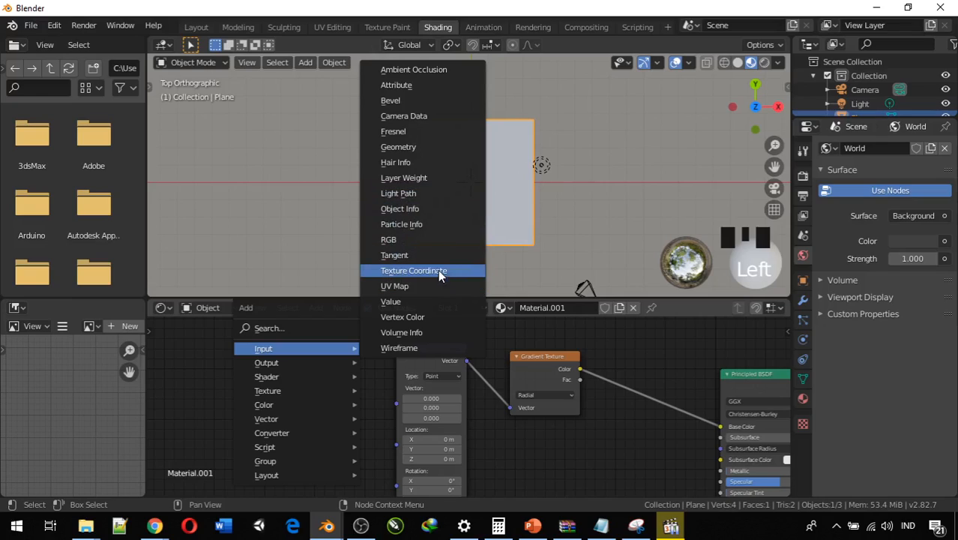
pyautogui.click(409, 273)
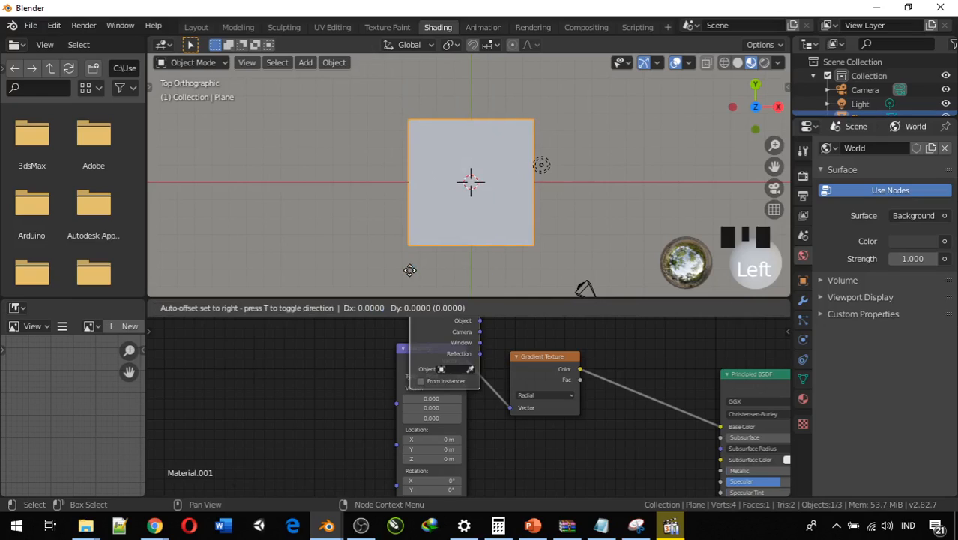
pyautogui.click(237, 355)
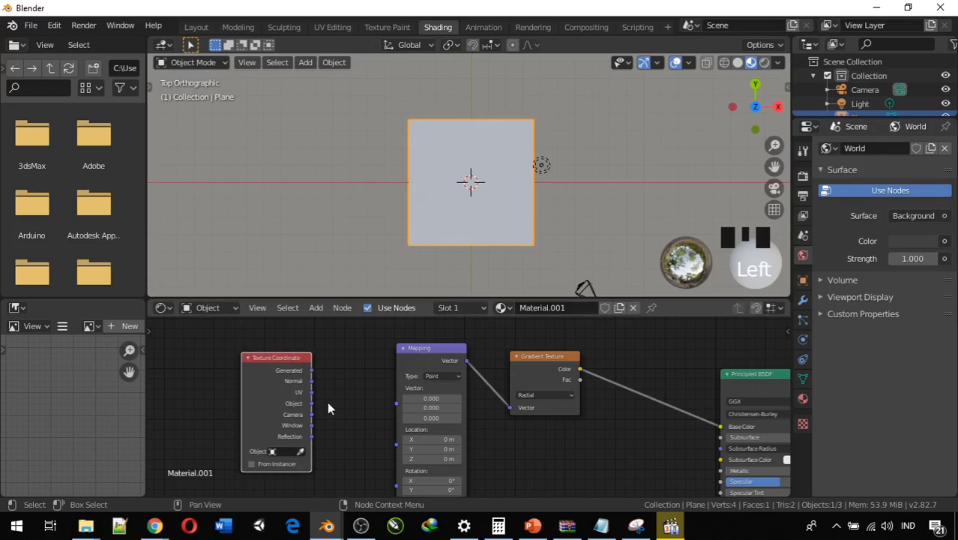
pyautogui.moveTo(311, 392); pyautogui.dragTo(398, 402)
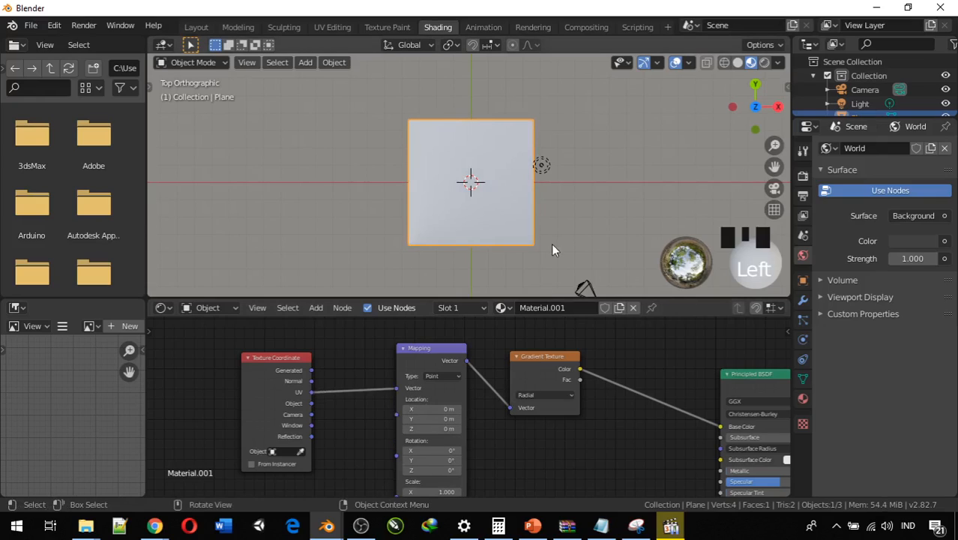
pyautogui.scroll(5, 470, 160)
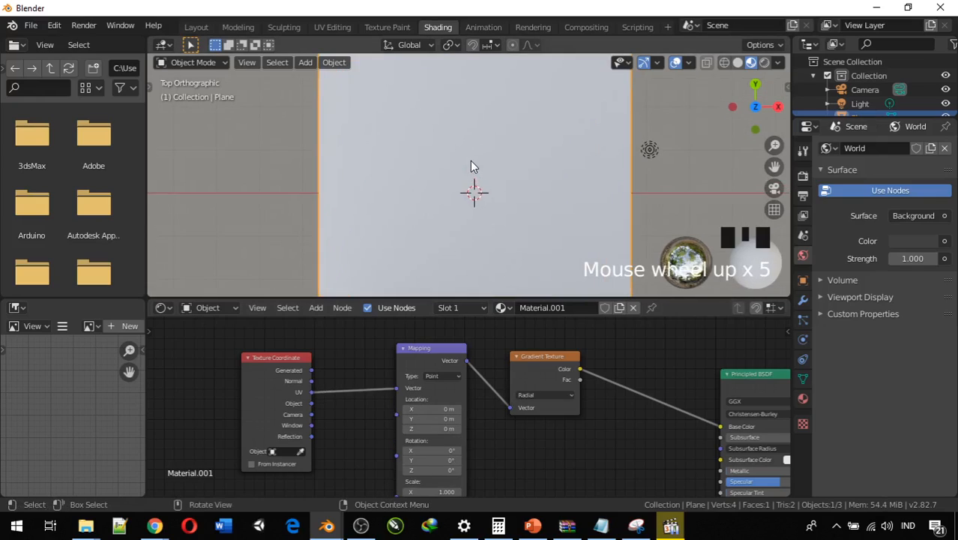
pyautogui.scroll(-4, 470, 161)
pyautogui.moveTo(471, 160)
pyautogui.mouseDown(button='middle')
pyautogui.moveTo(431, 167)
pyautogui.moveTo(443, 148)
pyautogui.moveTo(453, 158)
pyautogui.mouseUp(button='middle')
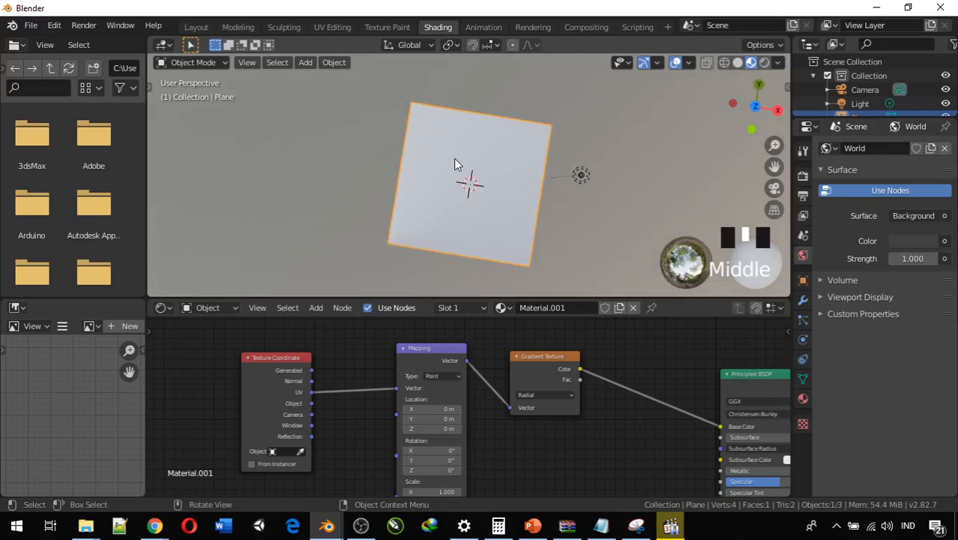
pyautogui.press('KP_7')
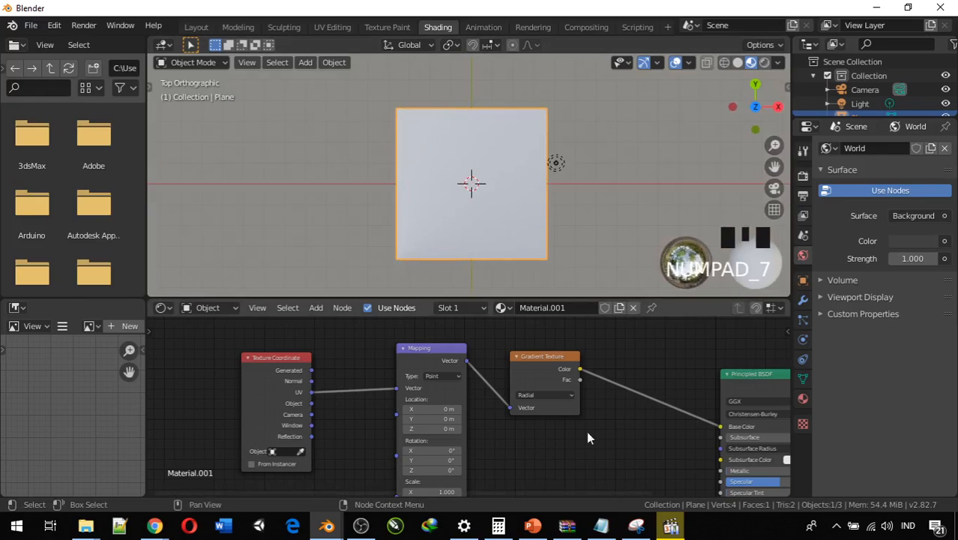
# Try the Linear, Diagonal and Radial gradient types on the Gradient Texture node with the UV mapping connected.
pyautogui.click(536, 395)
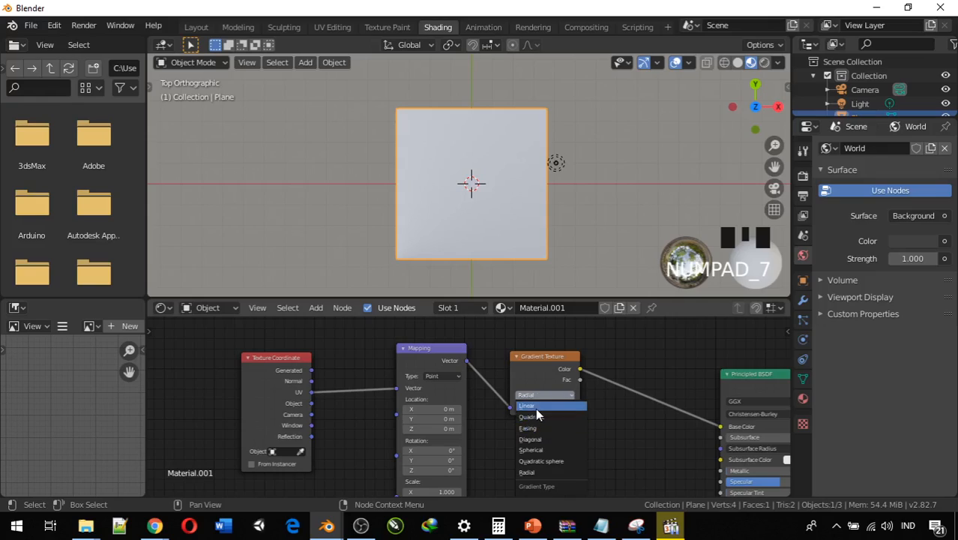
pyautogui.click(536, 408)
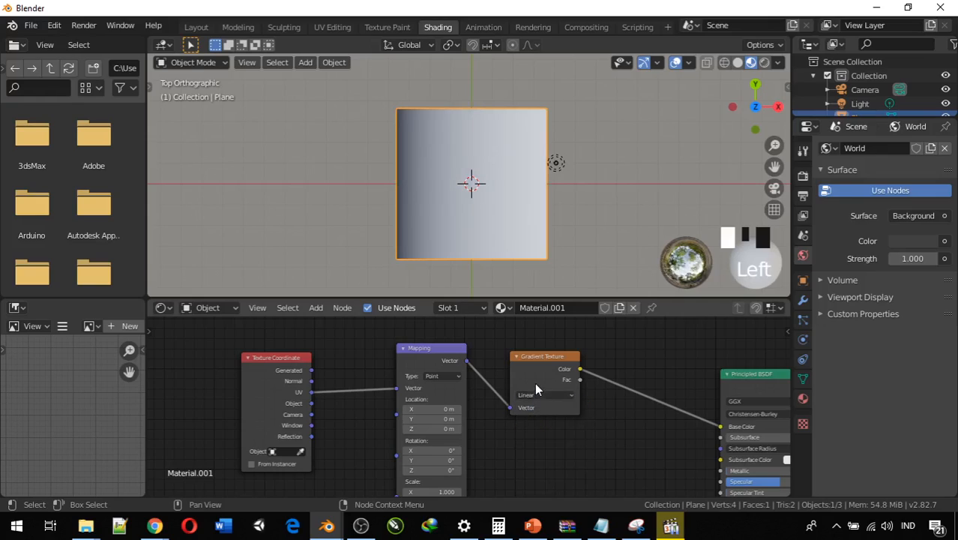
pyautogui.click(545, 396)
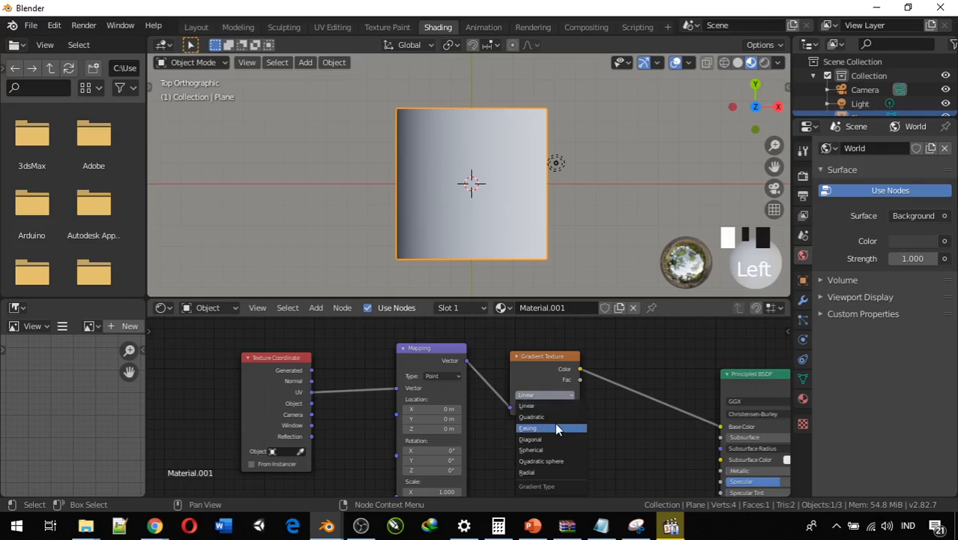
pyautogui.click(558, 443)
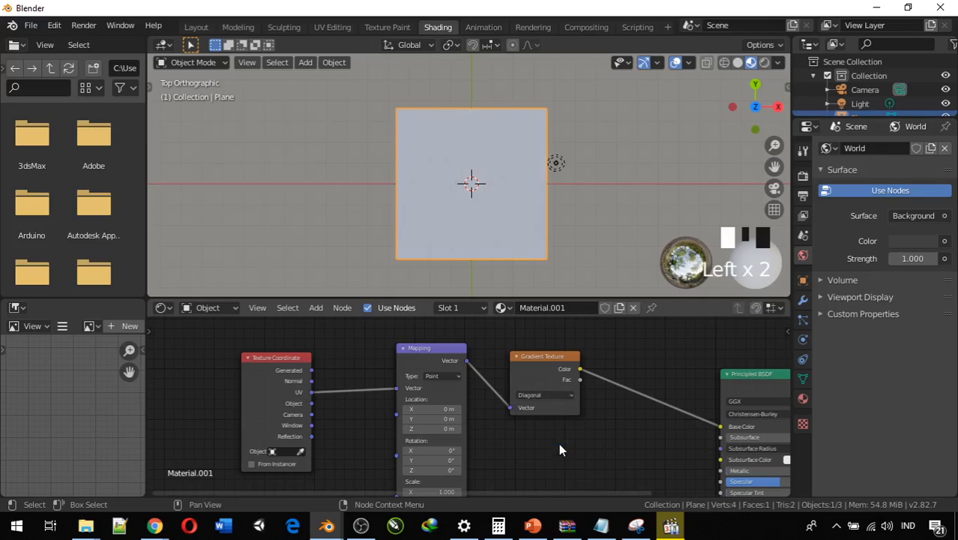
pyautogui.click(555, 395)
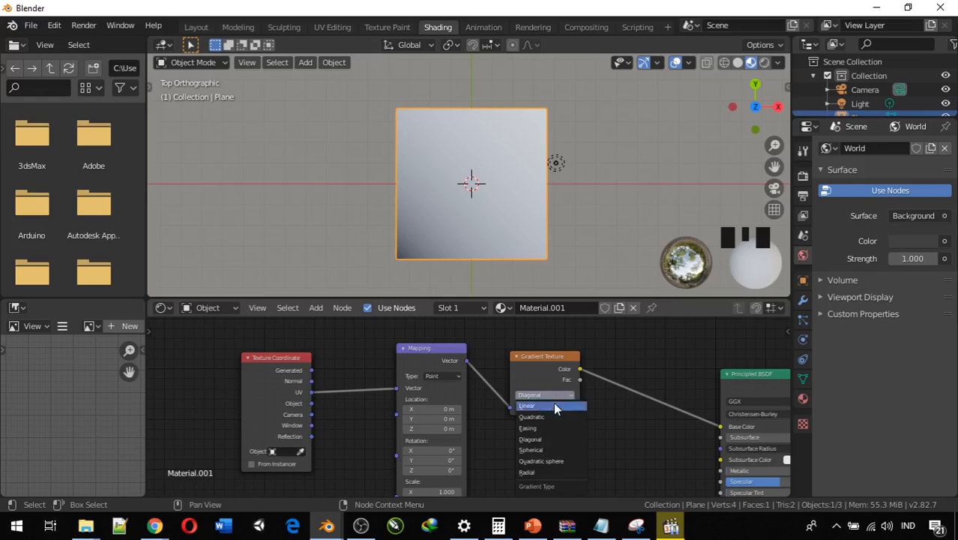
pyautogui.click(548, 472)
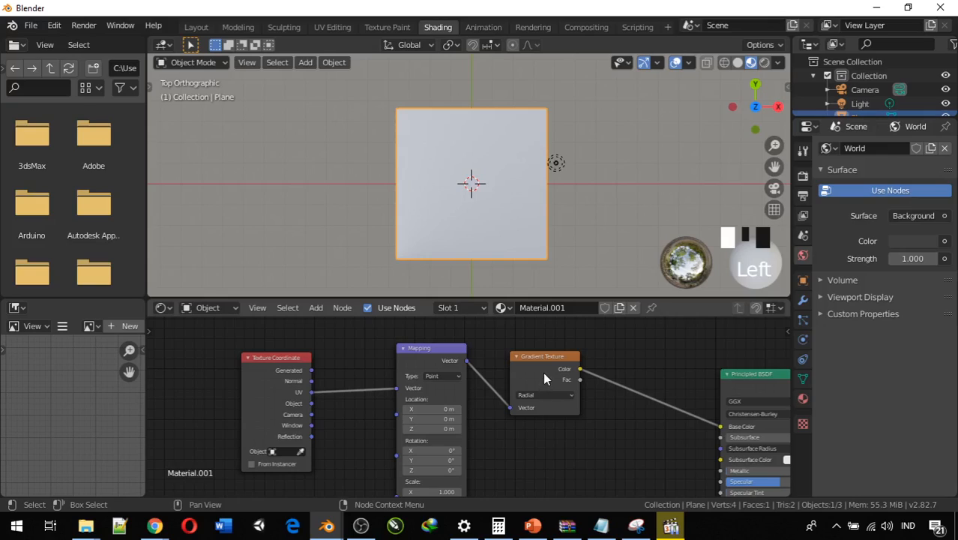
# Set the gradient type of the Gradient Texture node to Spherical.
pyautogui.click(548, 394)
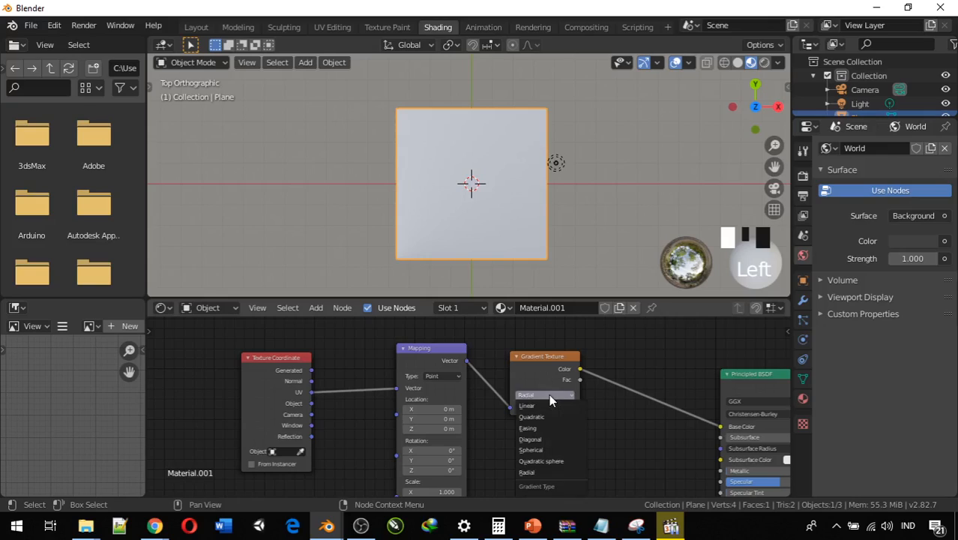
pyautogui.click(537, 454)
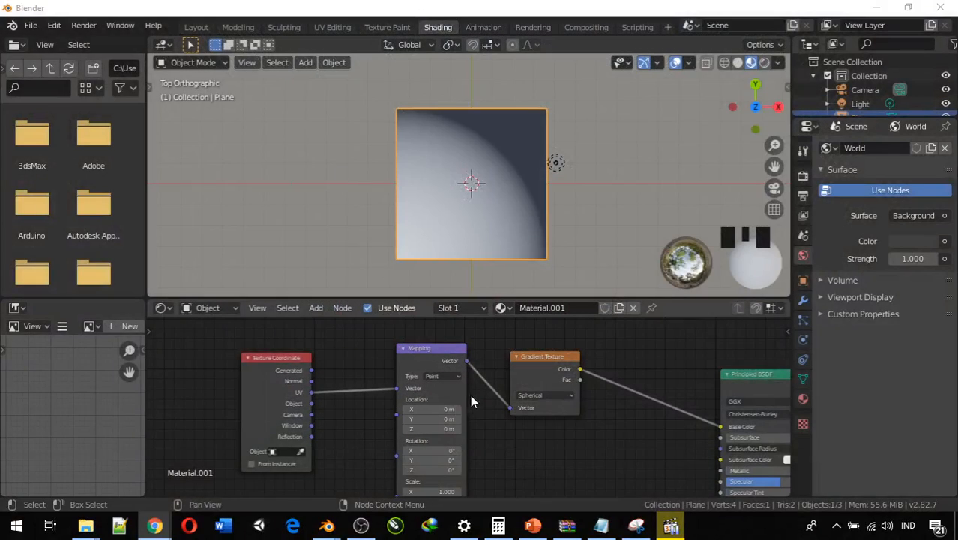
pyautogui.moveTo(482, 434); pyautogui.dragTo(464, 403, button='middle')
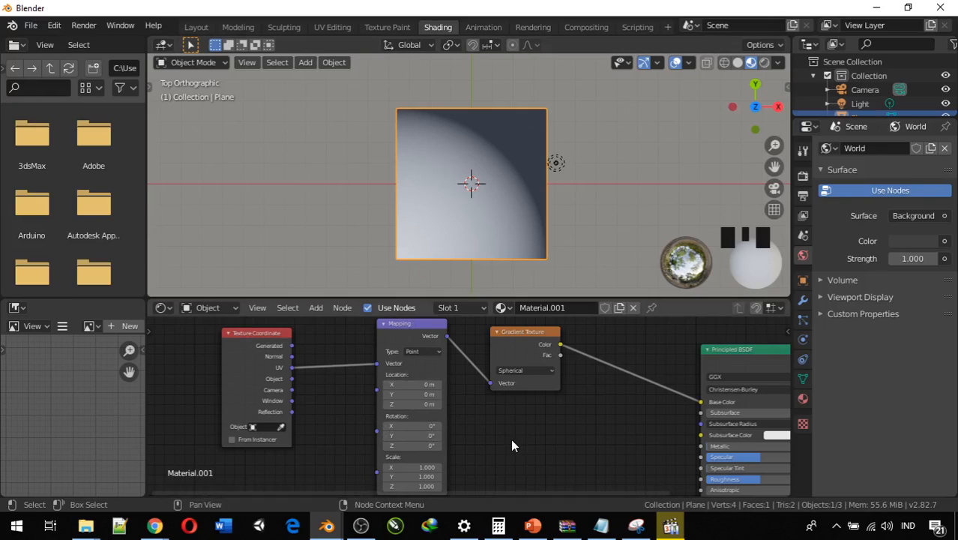
pyautogui.moveTo(511, 438); pyautogui.dragTo(526, 403, button='middle')
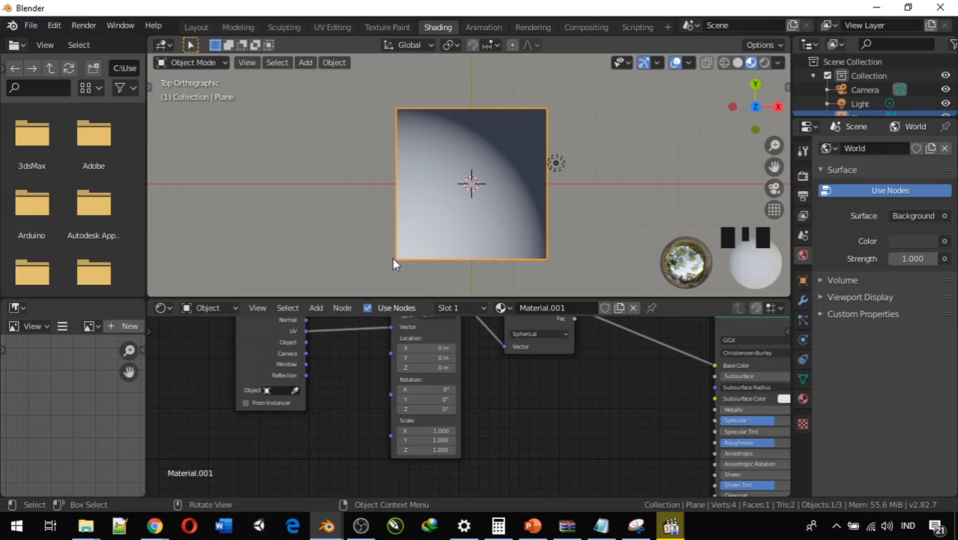
# Set the Mapping node's X, Y and Z scale to 1.5.
pyautogui.moveTo(492, 449); pyautogui.dragTo(501, 480, button='middle')
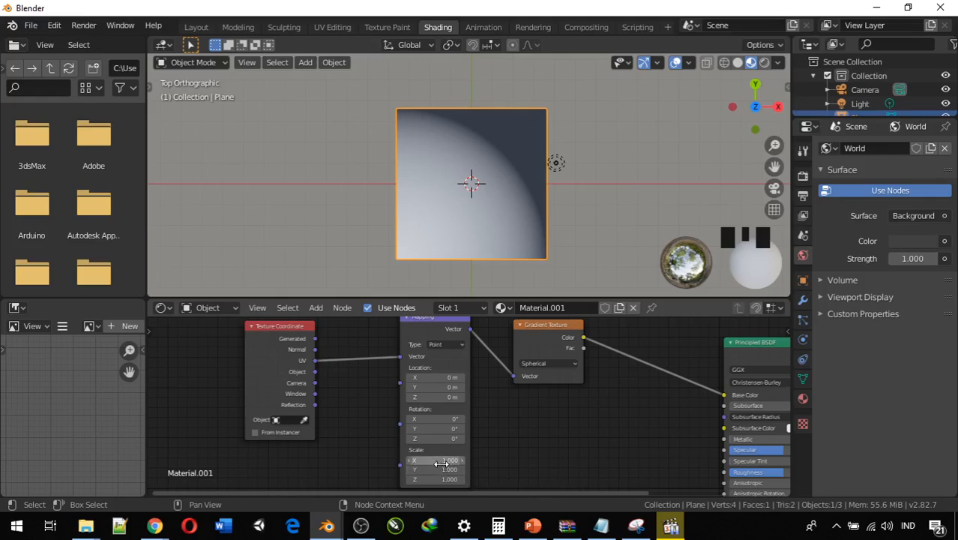
pyautogui.moveTo(449, 460); pyautogui.dragTo(494, 461)
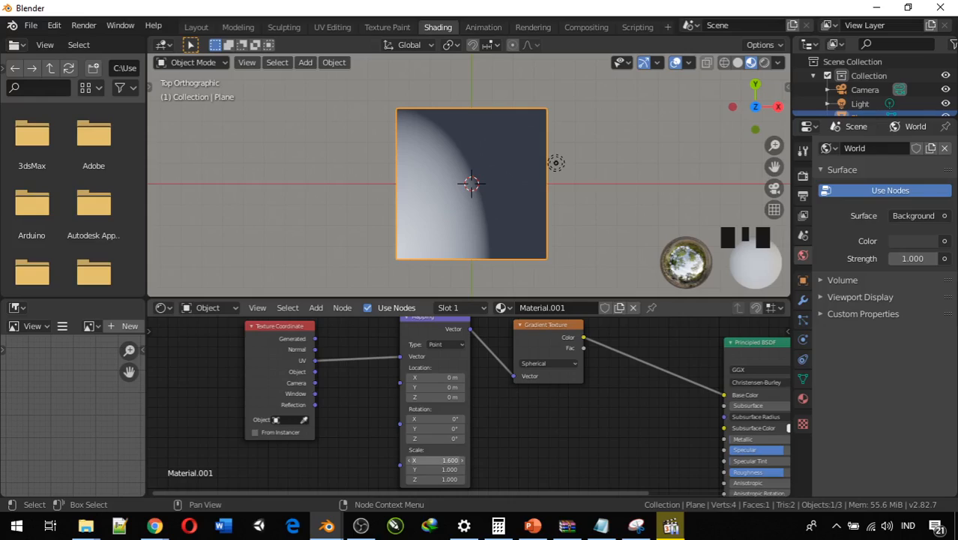
pyautogui.moveTo(450, 460); pyautogui.dragTo(462, 459)
pyautogui.click(450, 459)
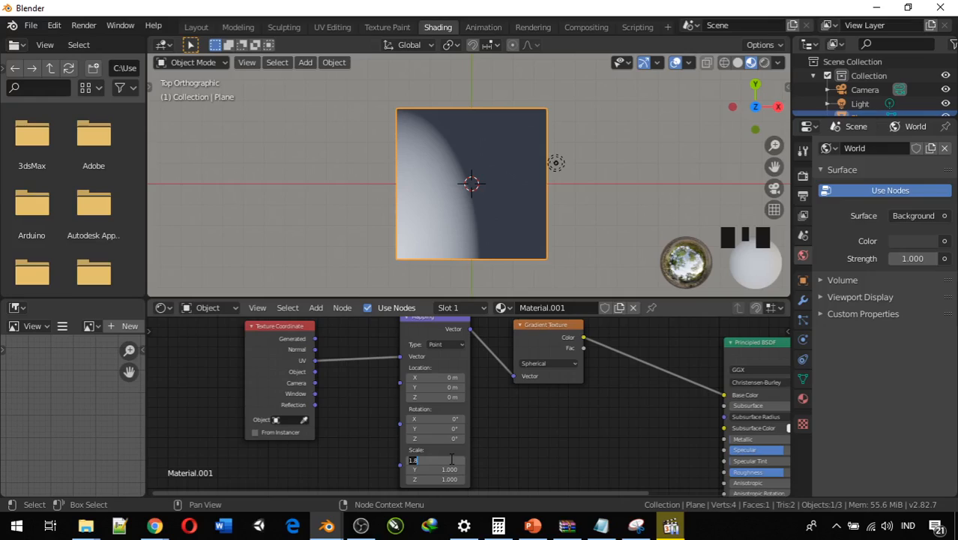
pyautogui.write('1.5')
pyautogui.press('Return')
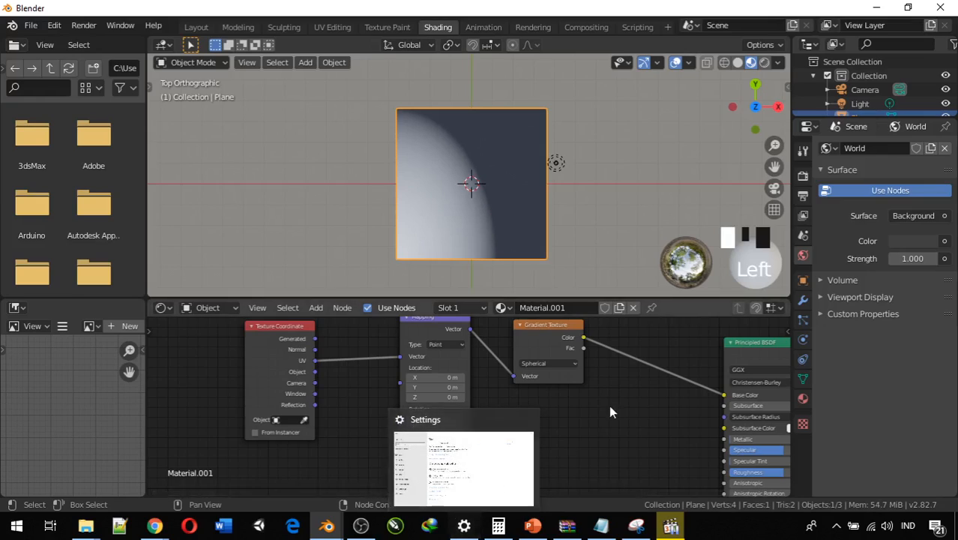
pyautogui.click(451, 469)
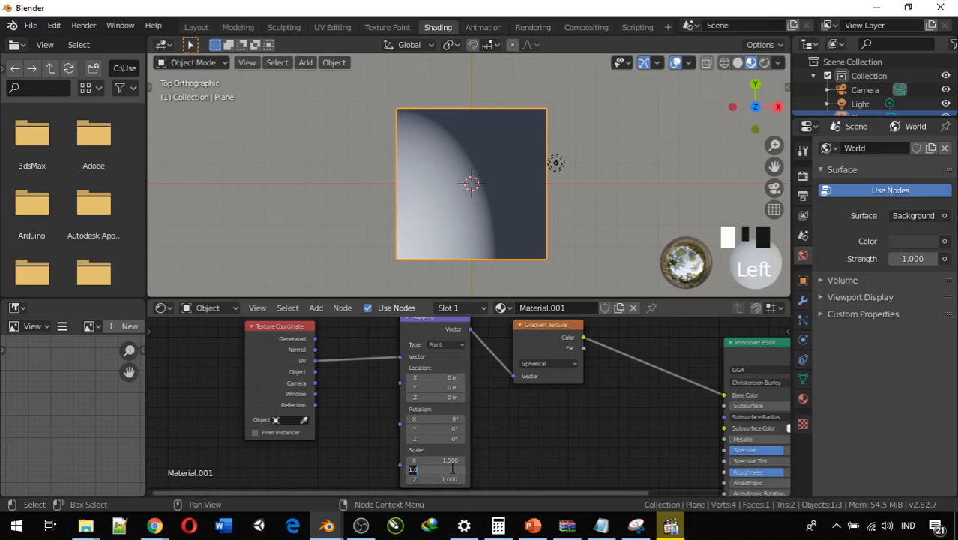
pyautogui.write('1.5')
pyautogui.press('Return')
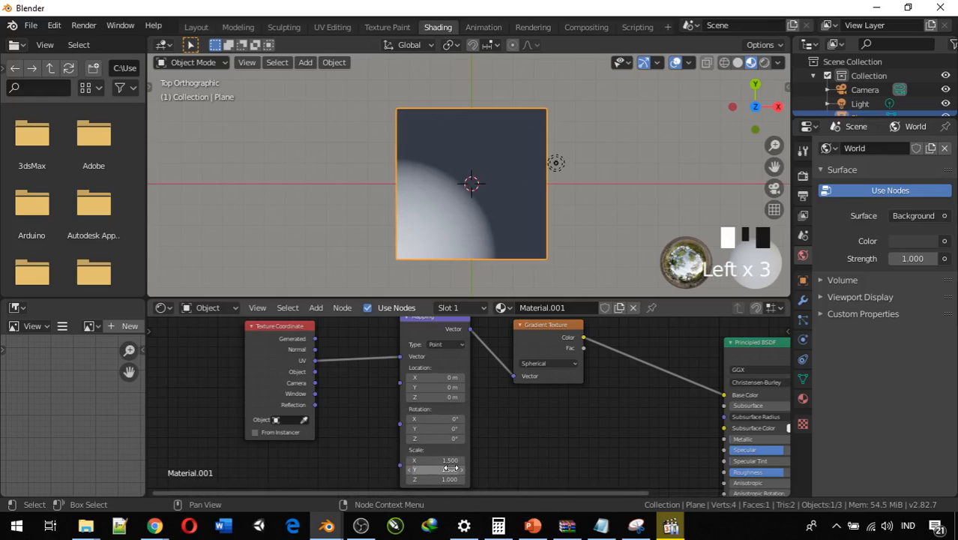
pyautogui.click(444, 478)
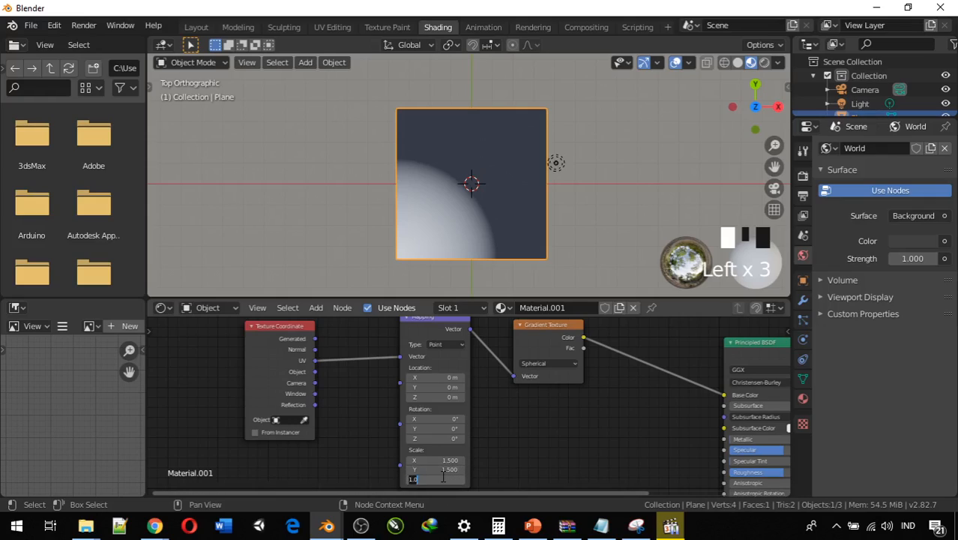
pyautogui.write('1.5')
pyautogui.click(442, 478)
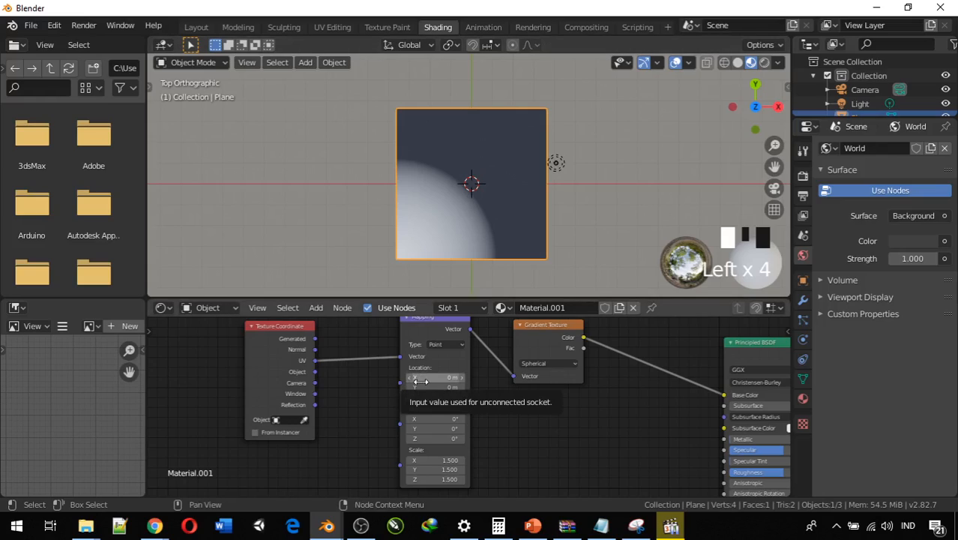
# Set the Mapping node's X location to -0.7 m and its X, Y and Z scale to 3.
pyautogui.moveTo(435, 377)
pyautogui.mouseDown()
pyautogui.moveTo(465, 377)
pyautogui.moveTo(422, 378)
pyautogui.mouseUp()
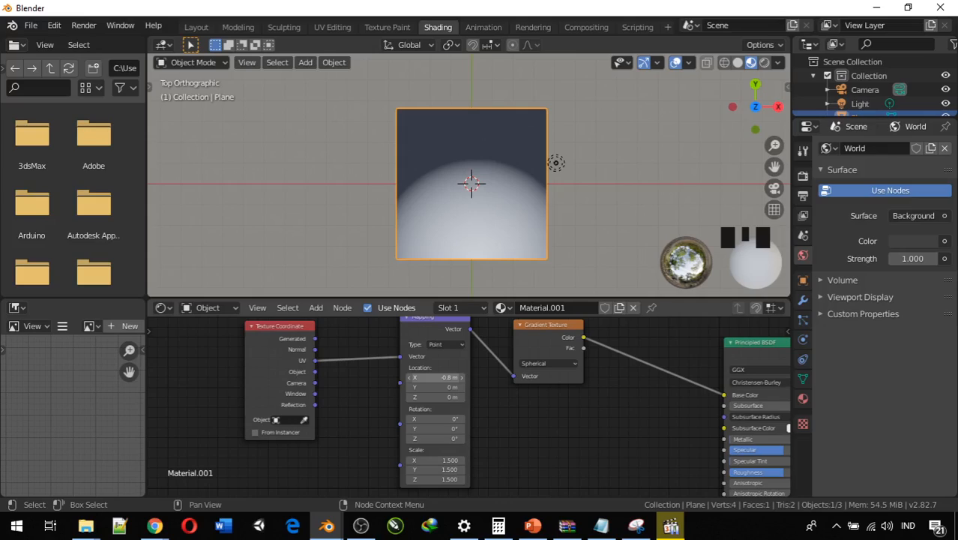
pyautogui.moveTo(421, 377); pyautogui.dragTo(425, 377)
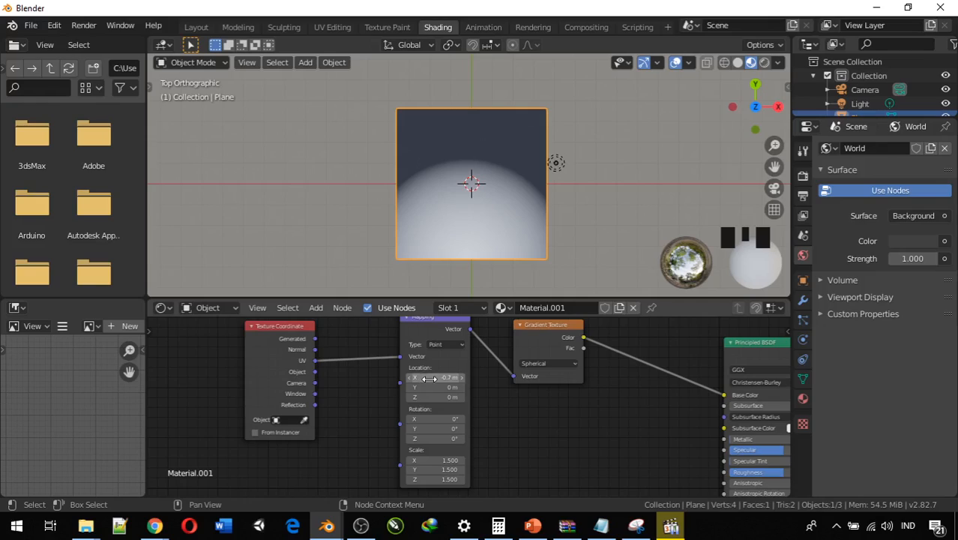
pyautogui.moveTo(442, 460); pyautogui.dragTo(467, 470)
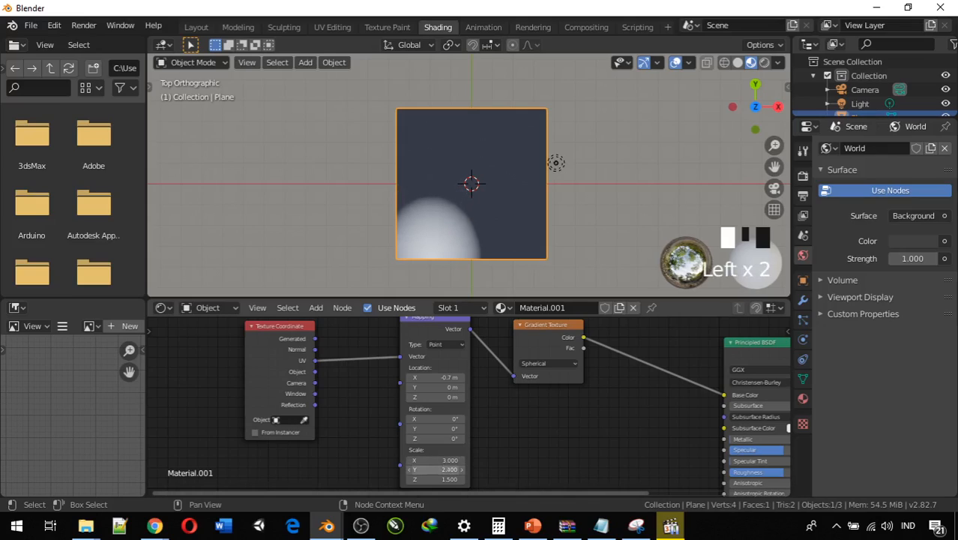
pyautogui.click(465, 469)
pyautogui.write('2.5')
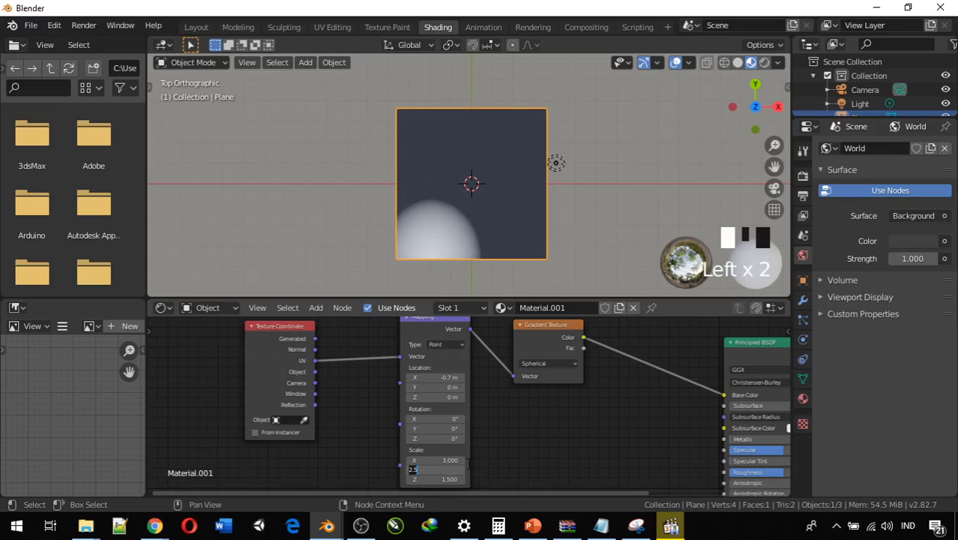
pyautogui.write('3')
pyautogui.click(436, 484)
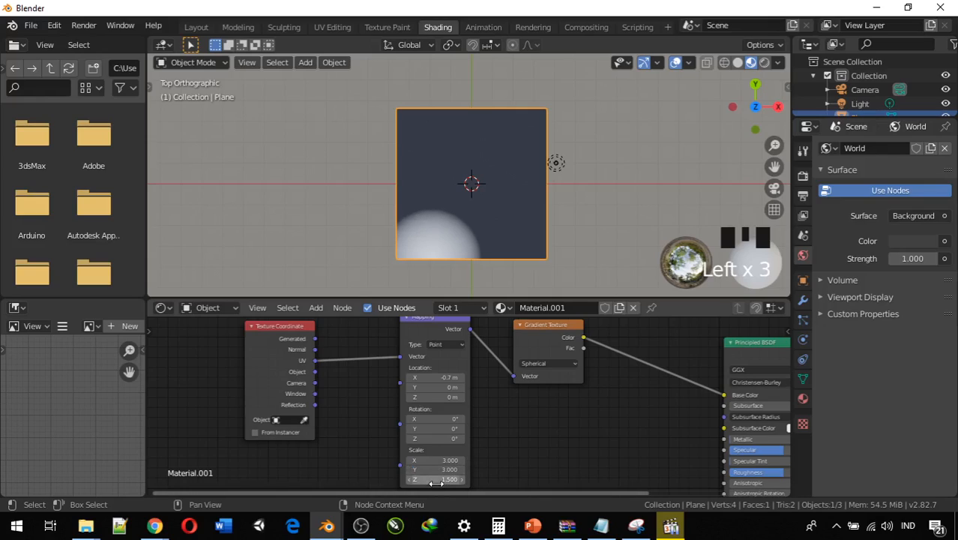
pyautogui.moveTo(436, 484); pyautogui.dragTo(480, 483)
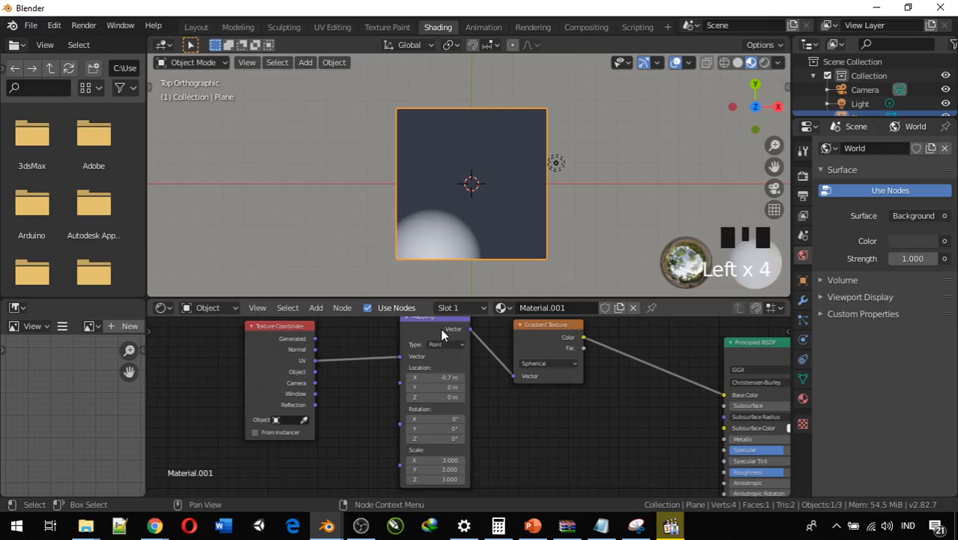
# Try scaling the plane in the viewport and undo the resize.
pyautogui.click(519, 111)
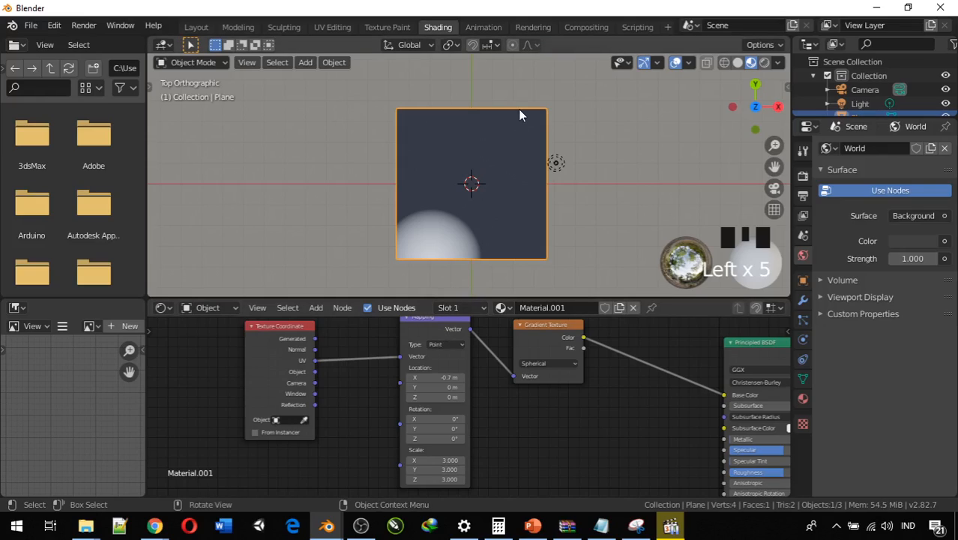
pyautogui.click(521, 168)
pyautogui.press('s')
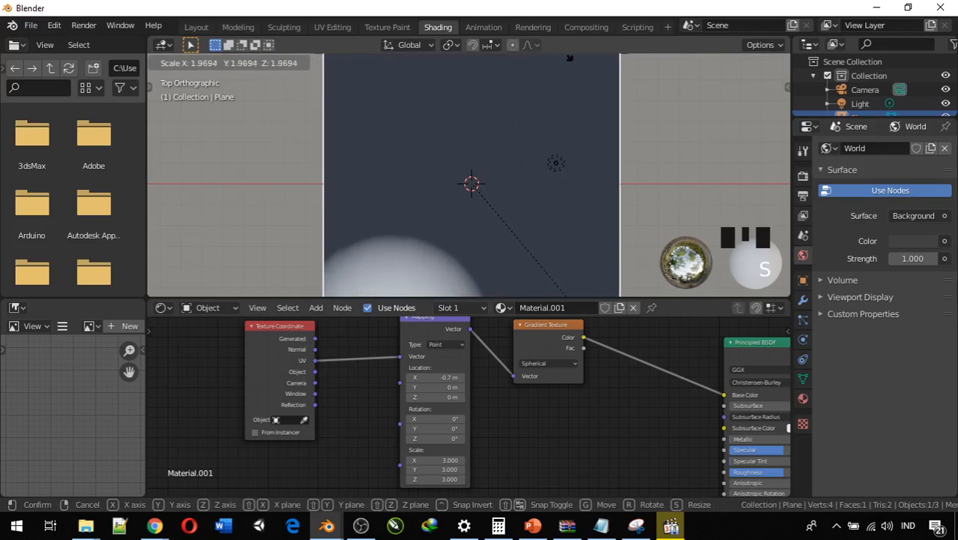
pyautogui.click(492, 280)
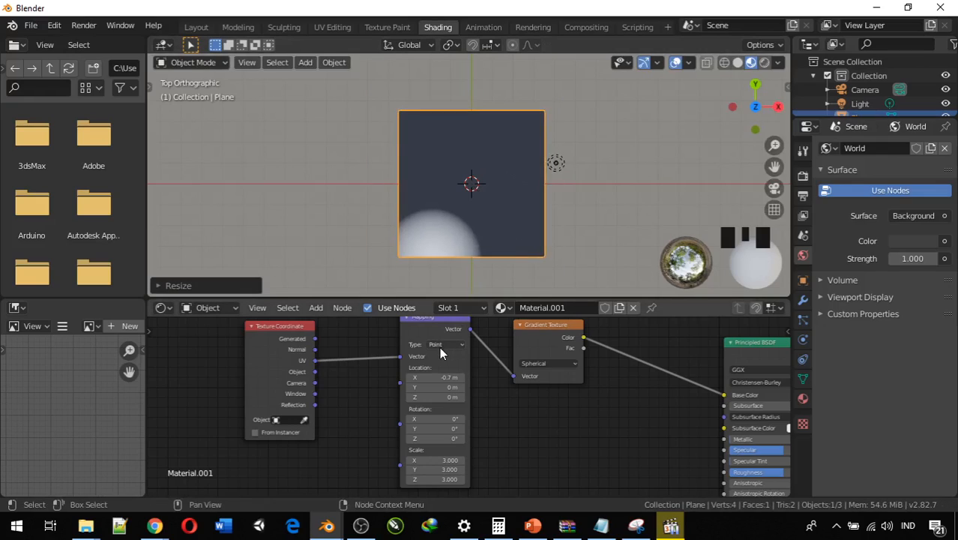
pyautogui.hotkey('ctrl', 'z')
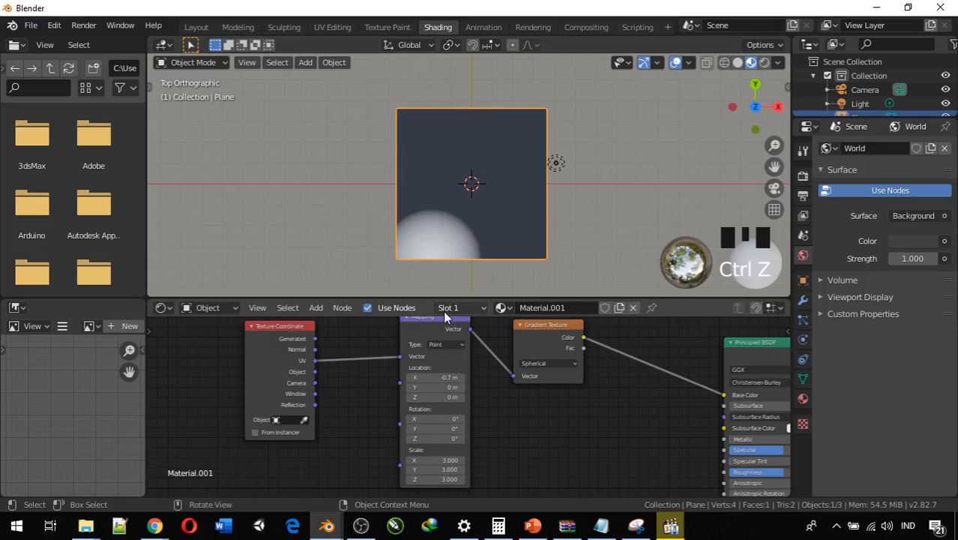
# Set both the X and Y location of the Mapping node to -1.5 m to centre the spherical gradient on the plane.
pyautogui.click(409, 377)
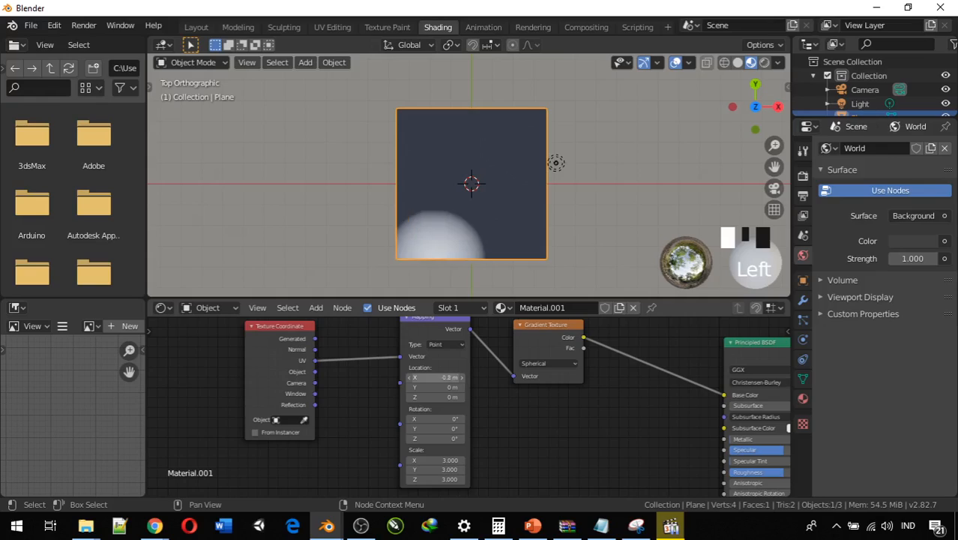
pyautogui.moveTo(435, 377)
pyautogui.mouseDown()
pyautogui.moveTo(411, 377)
pyautogui.moveTo(435, 377)
pyautogui.moveTo(425, 377)
pyautogui.mouseUp()
pyautogui.scroll(2, 438, 382)
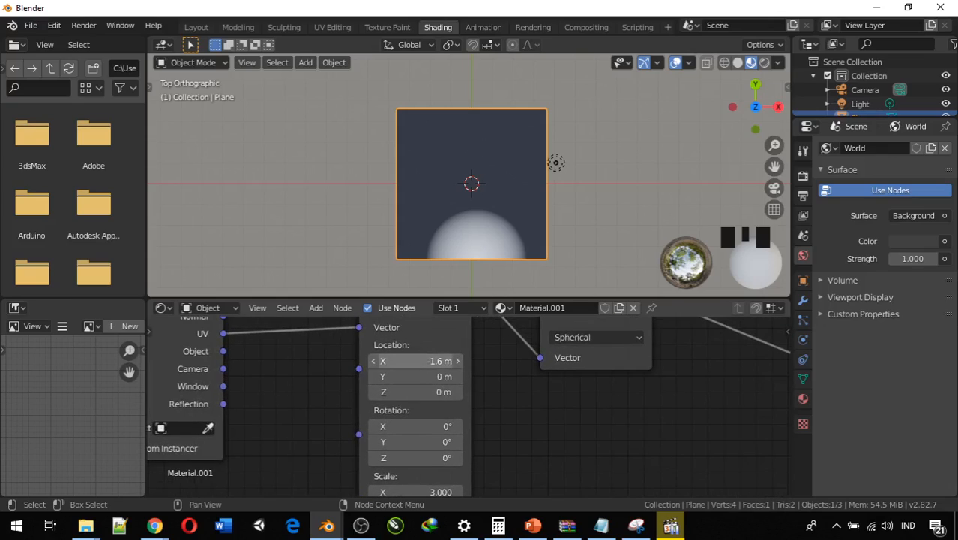
pyautogui.moveTo(417, 362)
pyautogui.mouseDown()
pyautogui.moveTo(395, 362)
pyautogui.moveTo(422, 361)
pyautogui.mouseUp()
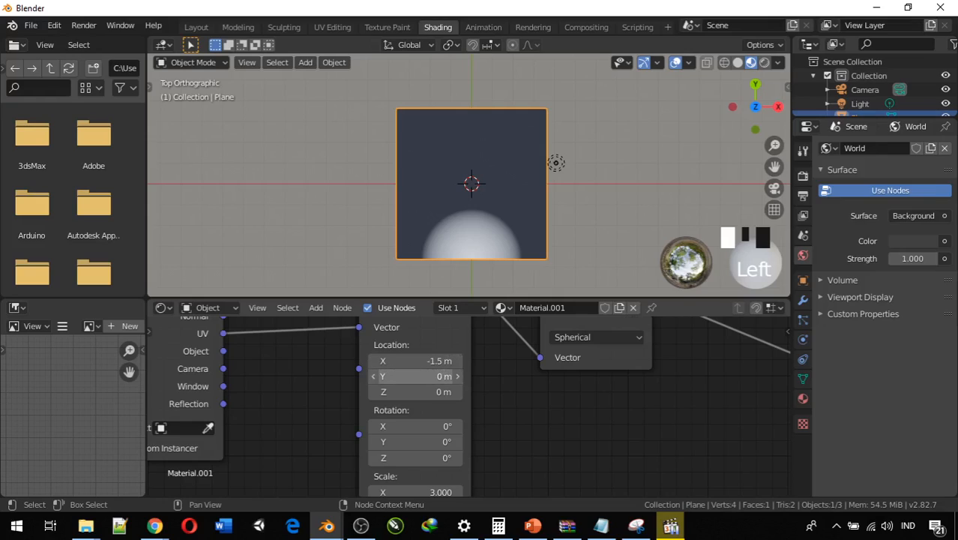
pyautogui.moveTo(417, 377); pyautogui.dragTo(346, 377)
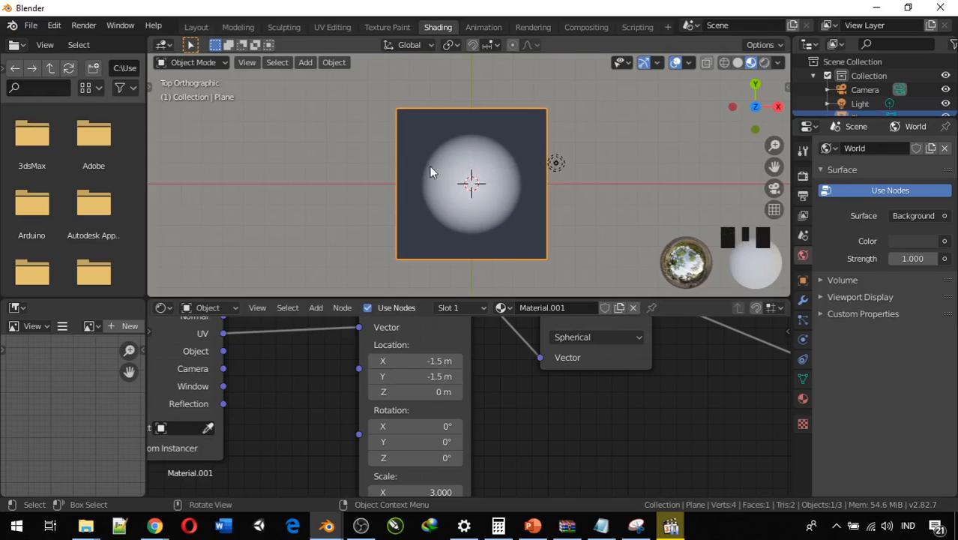
# Reset the Mapping node's X, Y and Z scale to 1.
pyautogui.scroll(-1, 469, 392)
pyautogui.scroll(-2, 470, 393)
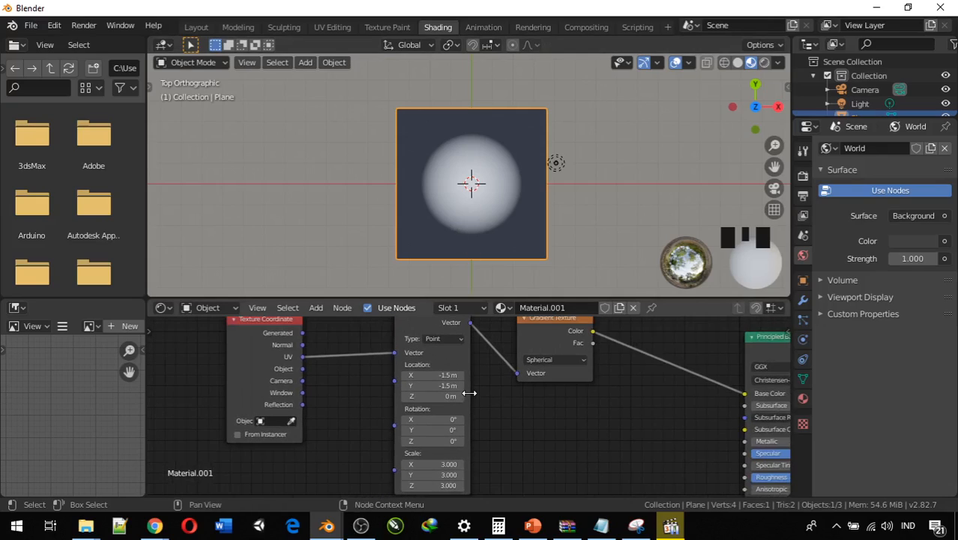
pyautogui.click(441, 464)
pyautogui.moveTo(677, 534)
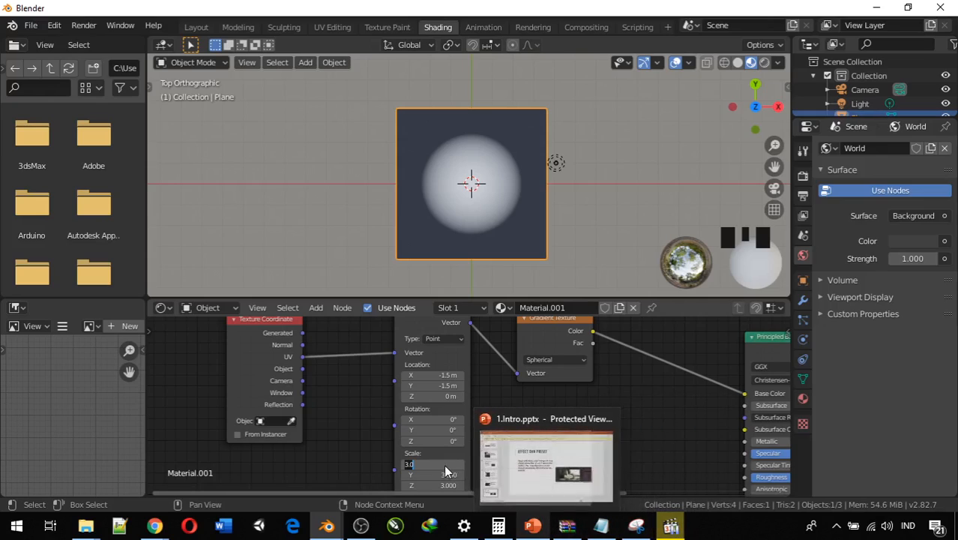
pyautogui.write('1')
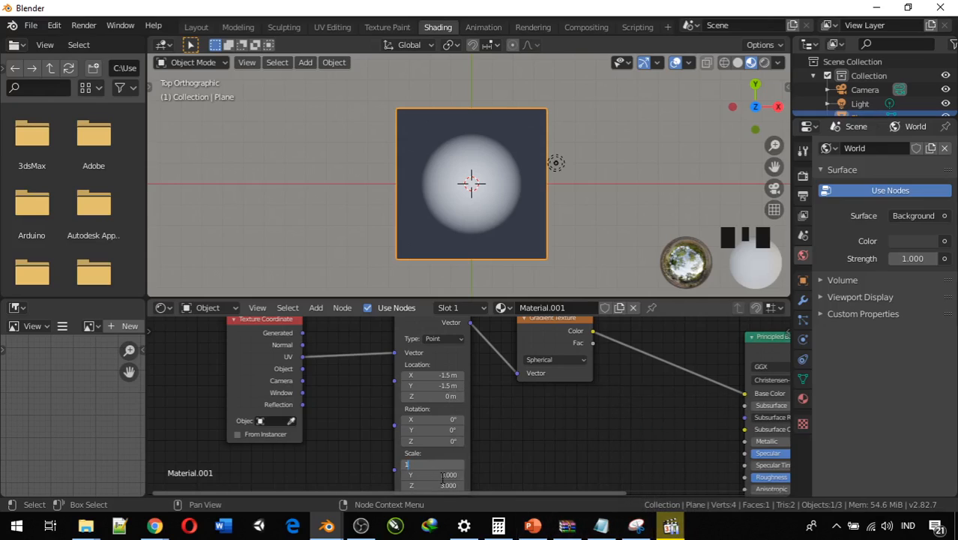
pyautogui.press('Return')
pyautogui.click(445, 475)
pyautogui.write('1')
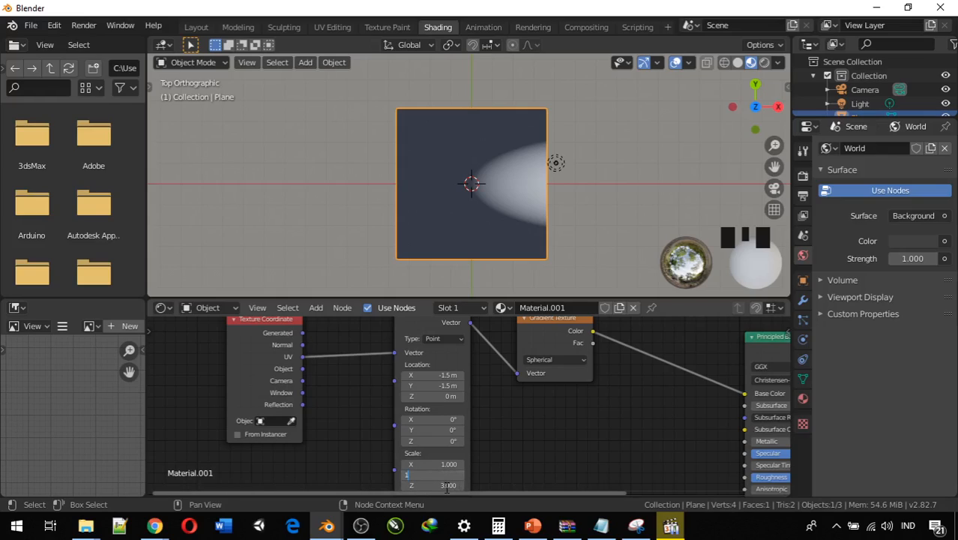
pyautogui.press('Return')
pyautogui.click(447, 487)
pyautogui.write('1')
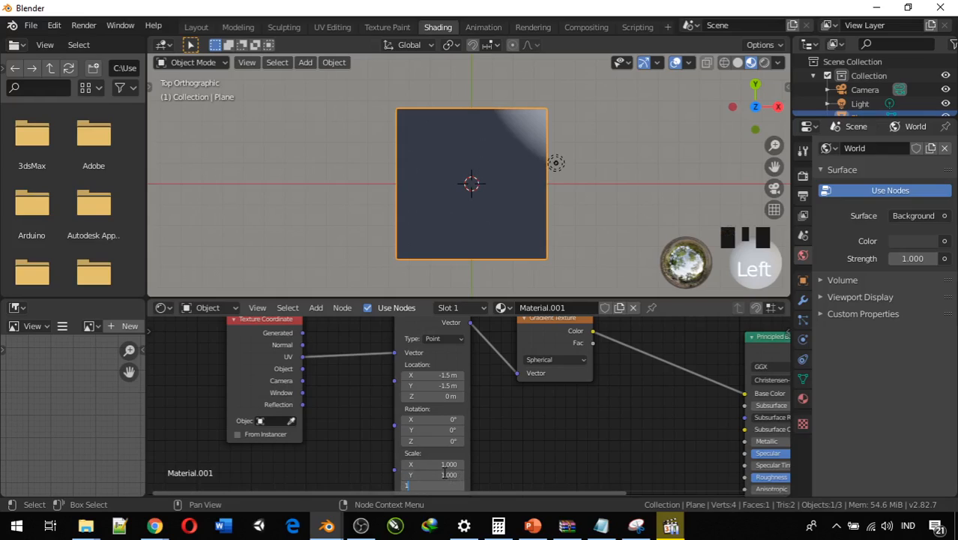
pyautogui.click(493, 472)
# Set the Mapping node's X and Y location to -0.5 m to centre the spherical gradient on the plane.
pyautogui.scroll(2, 450, 420)
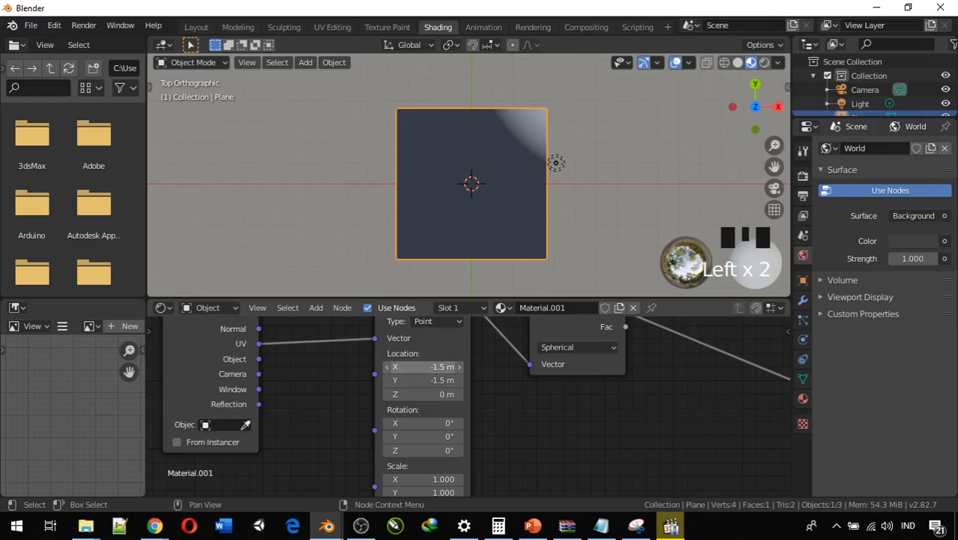
pyautogui.moveTo(425, 367); pyautogui.dragTo(461, 367)
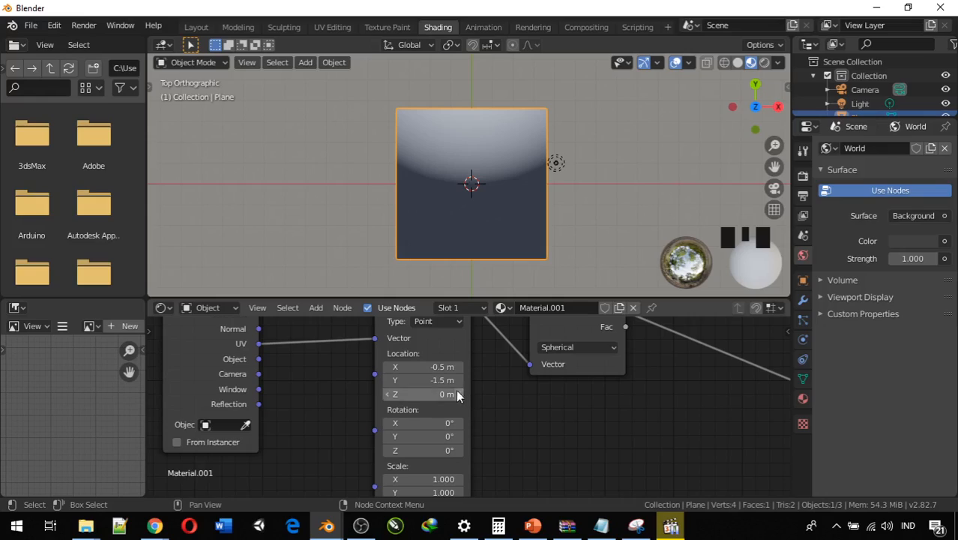
pyautogui.click(447, 381)
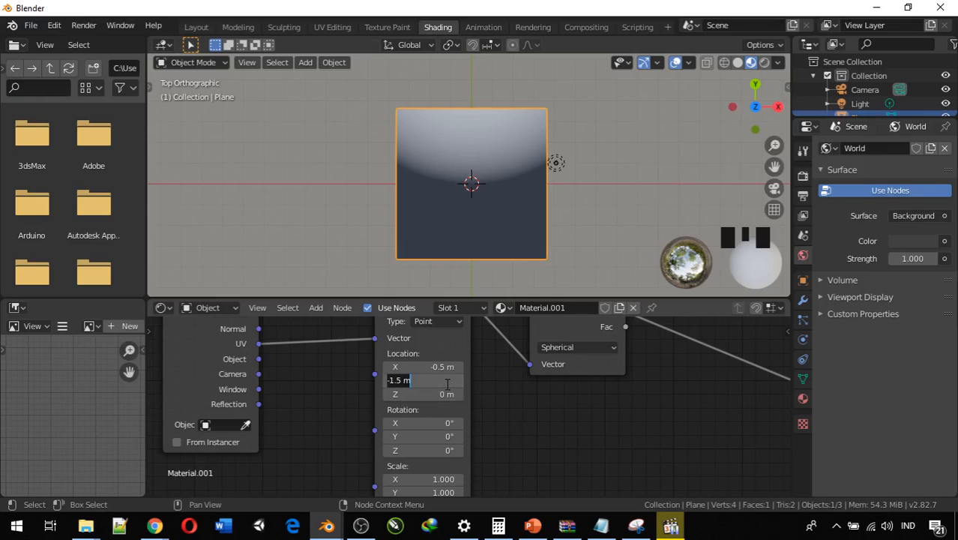
pyautogui.write('-0.5')
pyautogui.press('Return')
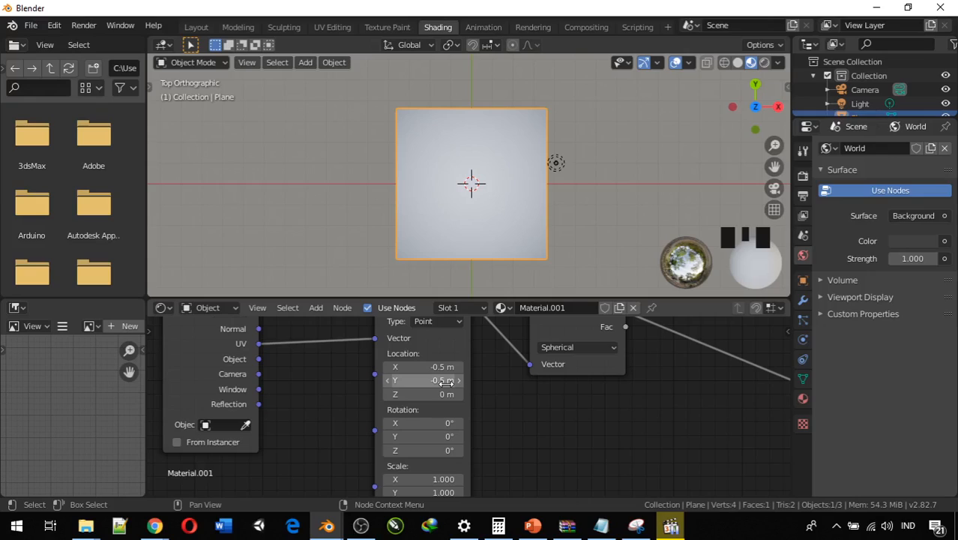
# Add a ColorRamp node and insert it on the link between the Gradient Texture's Color and the Principled BSDF's Base Color.
pyautogui.scroll(-2, 515, 426)
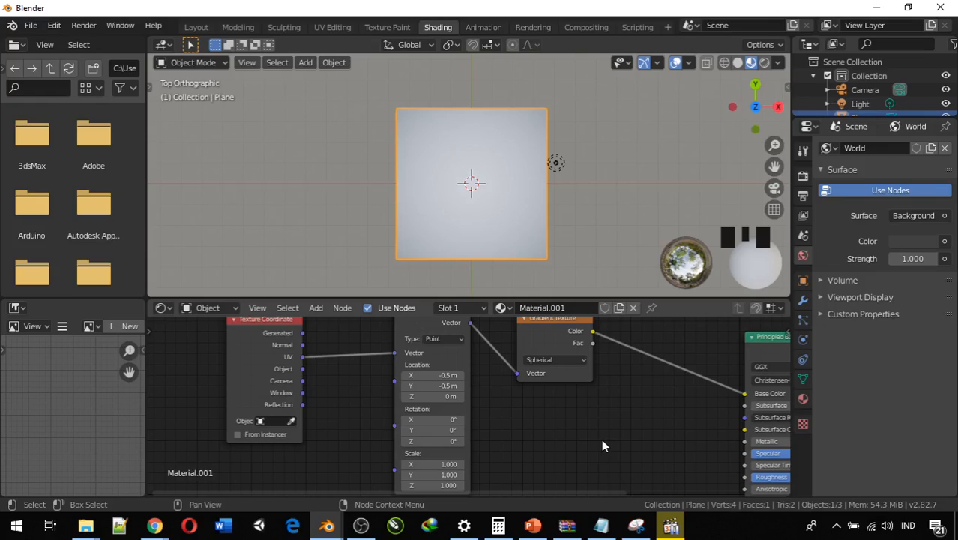
pyautogui.hotkey('shift', 'a')
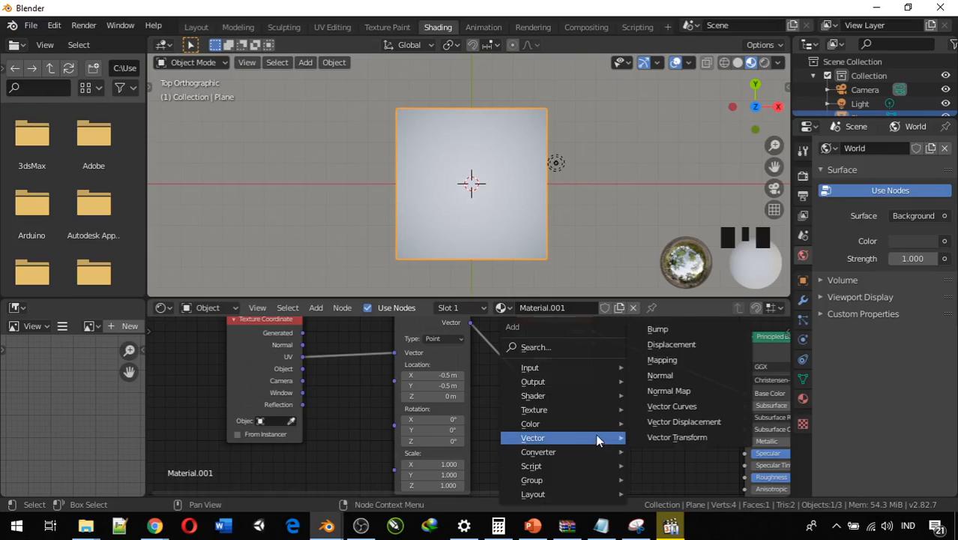
pyautogui.moveTo(590, 421)
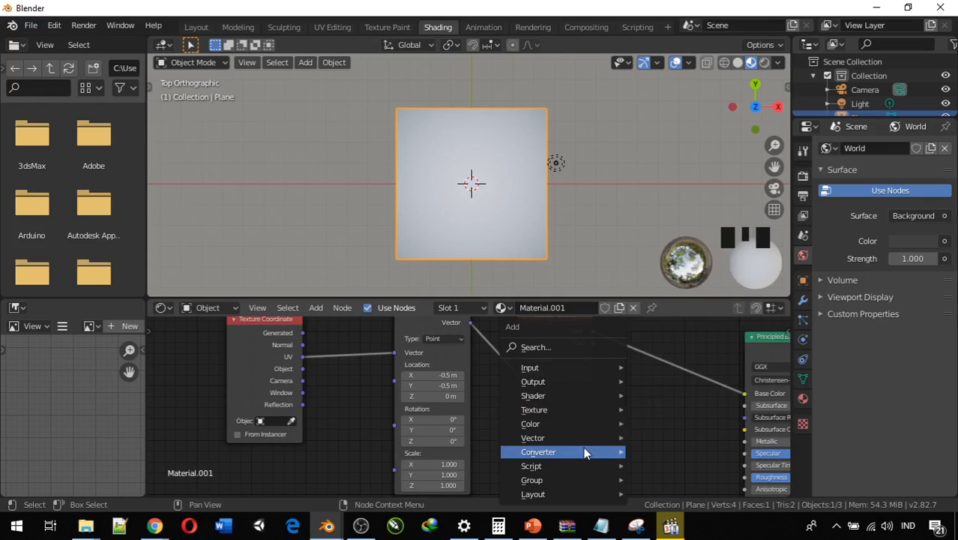
pyautogui.moveTo(585, 455)
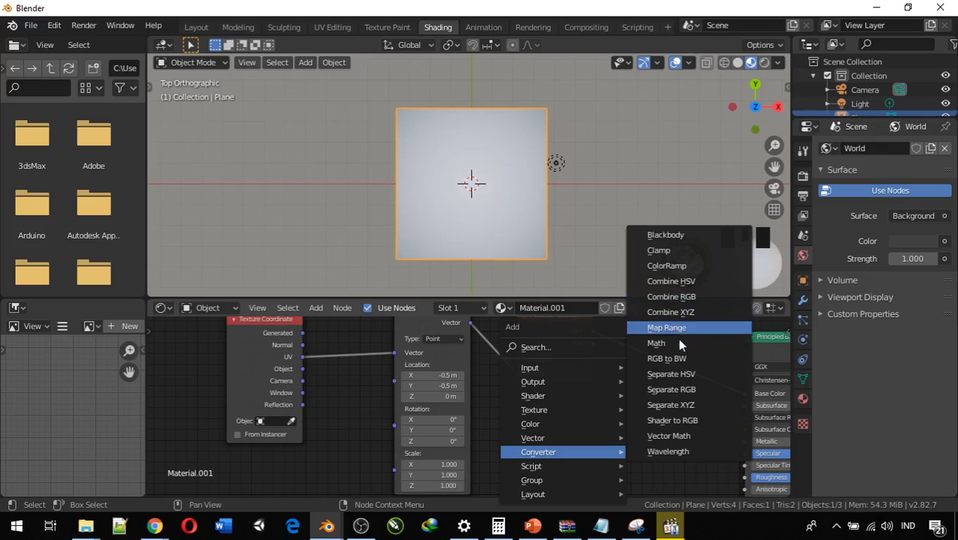
pyautogui.click(675, 265)
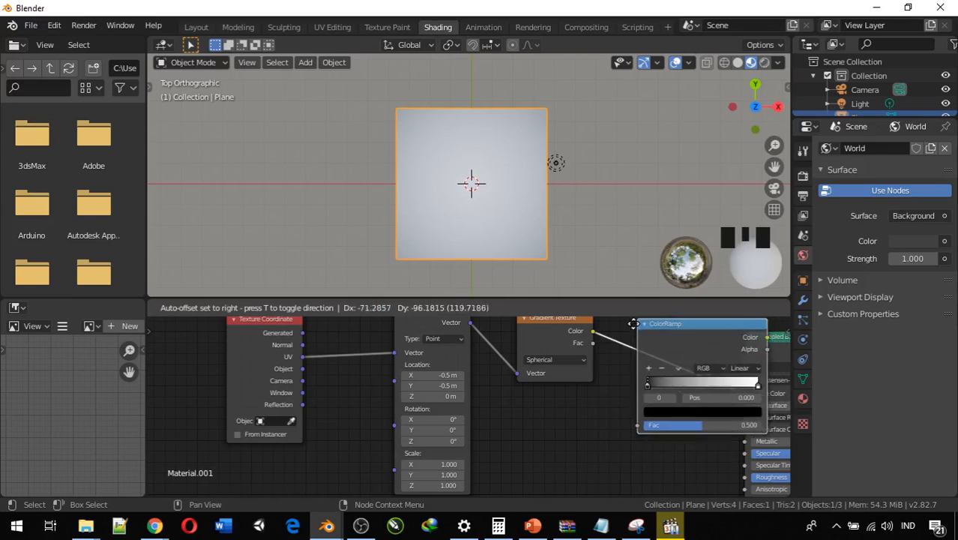
pyautogui.click(522, 398)
pyautogui.moveTo(525, 404); pyautogui.dragTo(435, 422, button='middle')
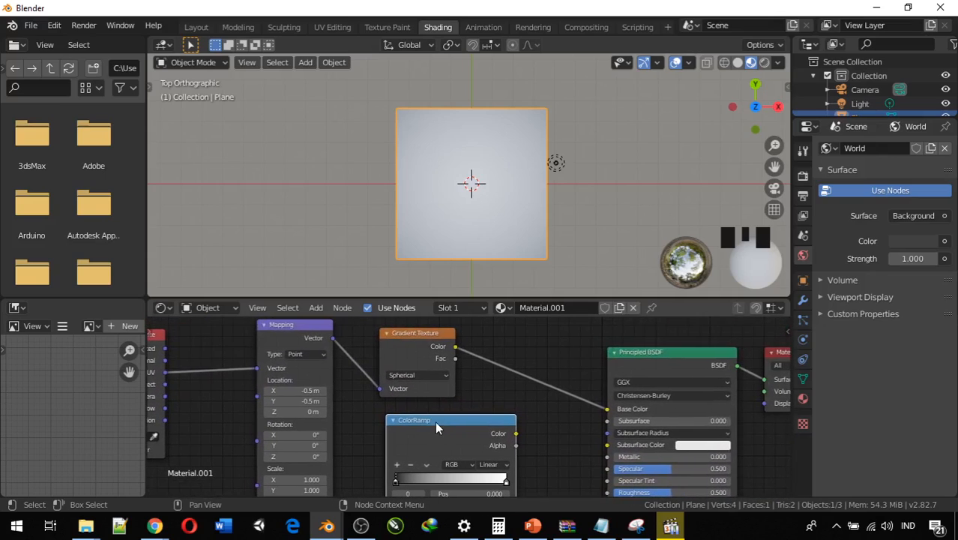
pyautogui.moveTo(436, 426); pyautogui.dragTo(514, 349)
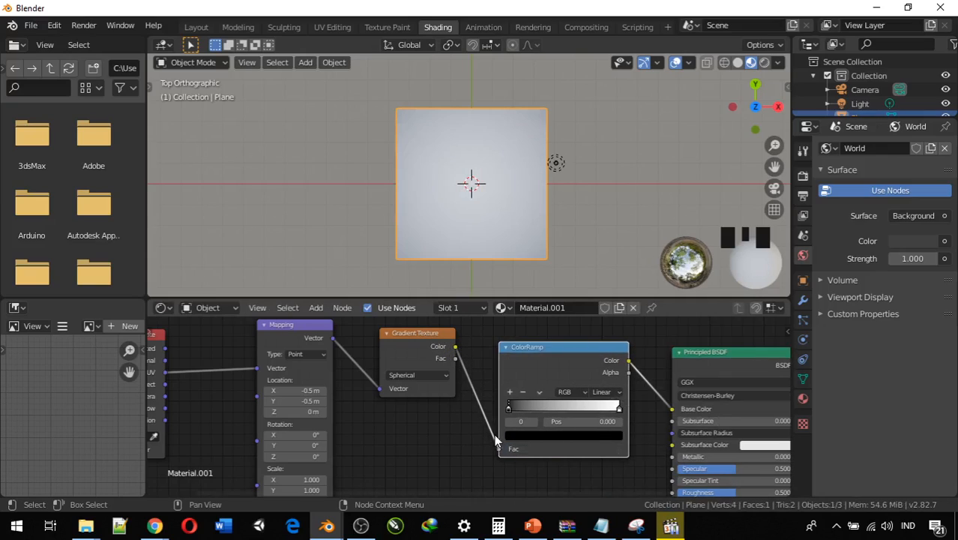
pyautogui.moveTo(494, 434); pyautogui.dragTo(498, 447)
# Move the ColorRamp's black stop to position 0.564.
pyautogui.scroll(3, 509, 418)
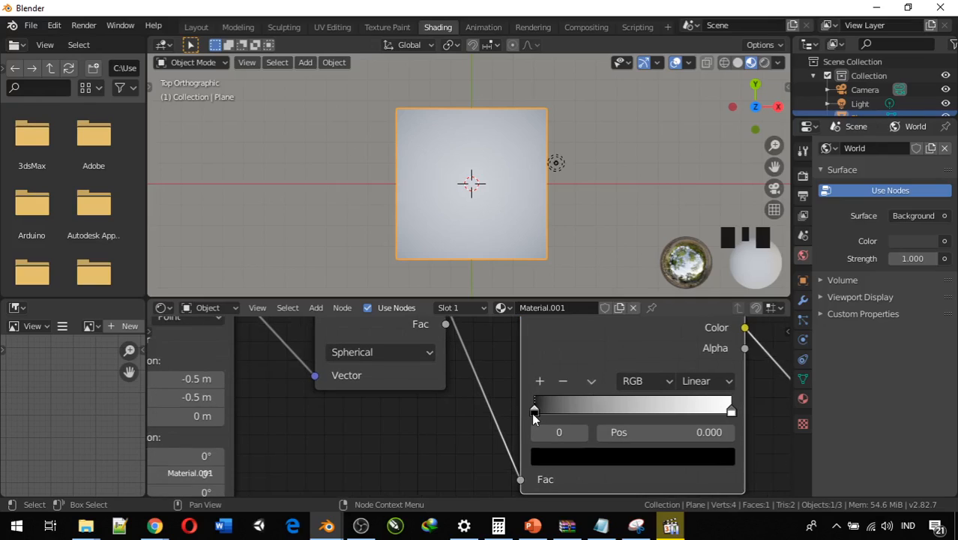
pyautogui.click(739, 433)
pyautogui.click(731, 412)
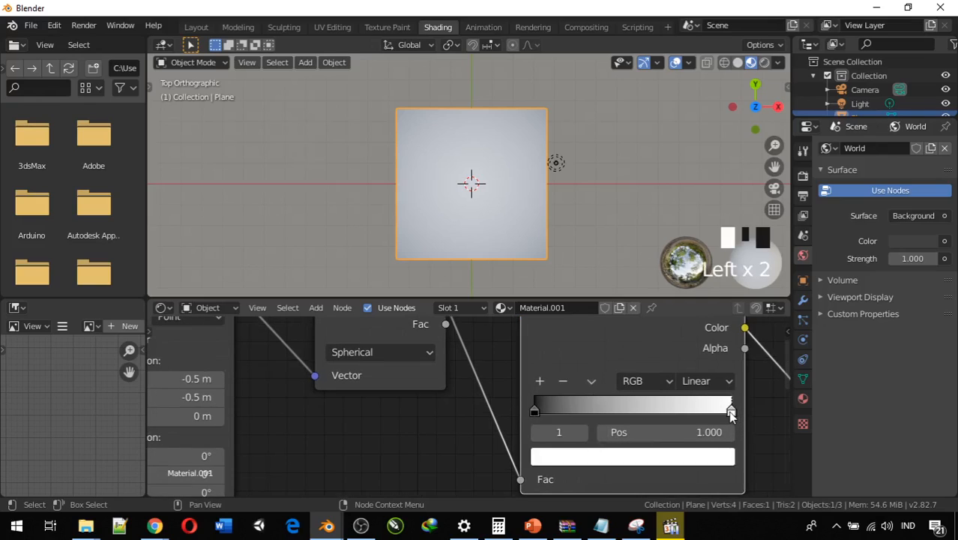
pyautogui.click(534, 411)
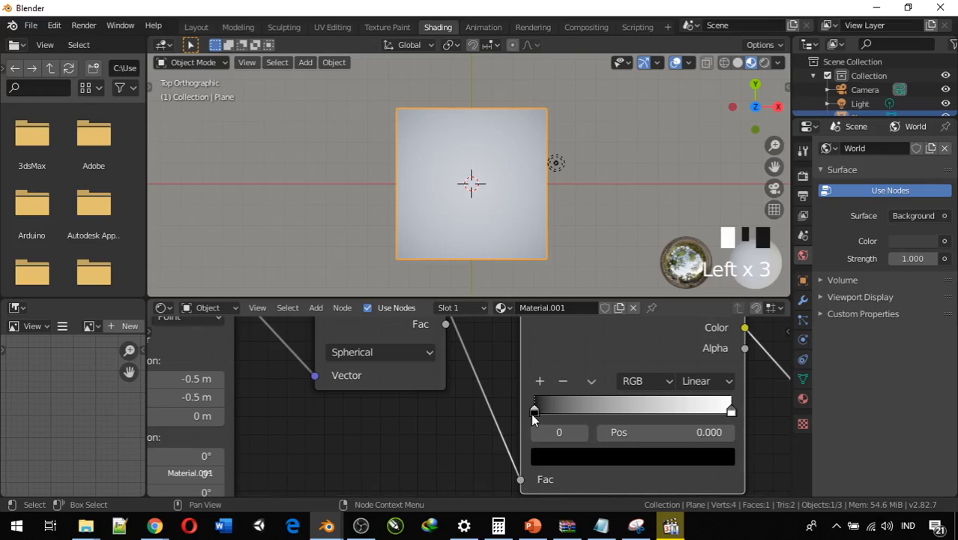
pyautogui.moveTo(534, 419); pyautogui.dragTo(659, 407)
pyautogui.scroll(-1, 536, 354)
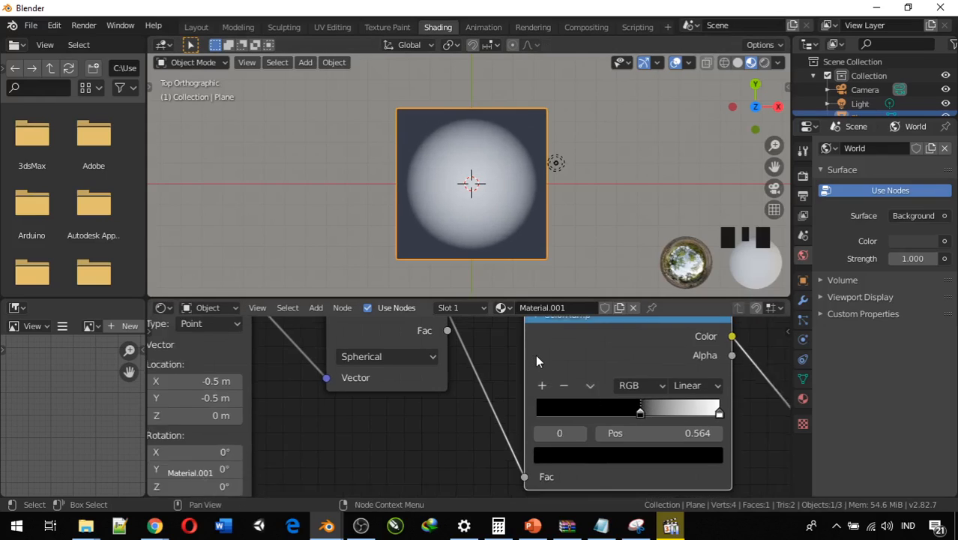
pyautogui.scroll(-1, 536, 360)
pyautogui.moveTo(536, 361); pyautogui.dragTo(471, 388, button='middle')
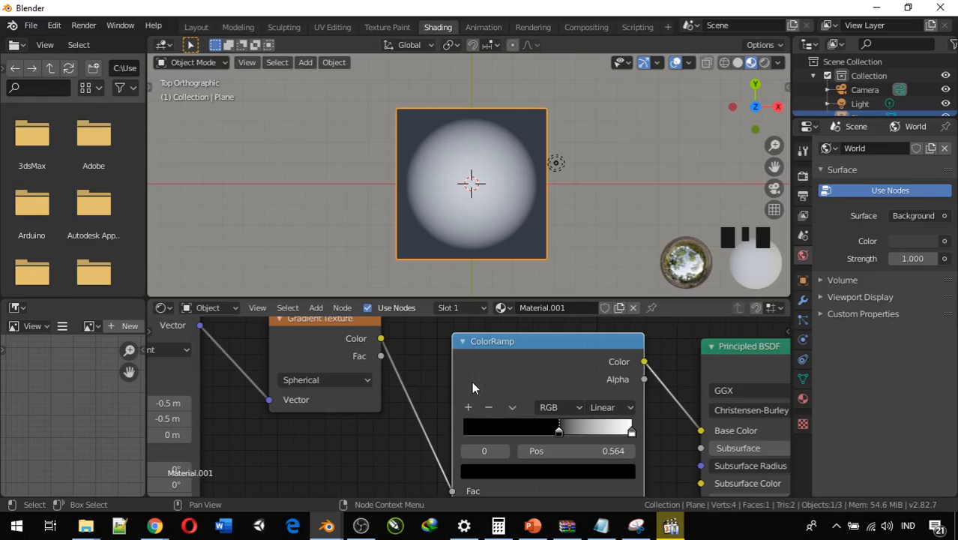
# Slide the ColorRamp's white stop to 0.586 for a hard edge, and past the black stop to 0.559 to invert the circle.
pyautogui.scroll(2, 491, 381)
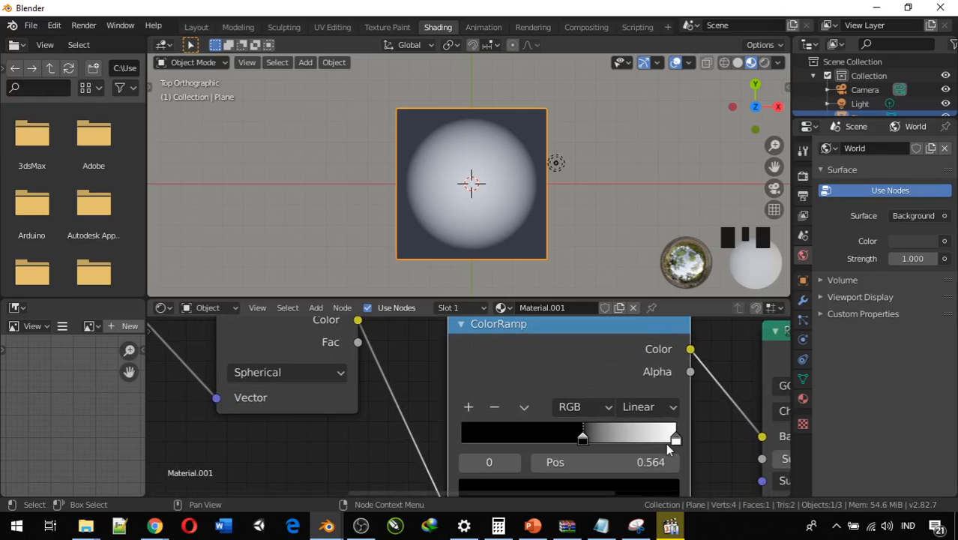
pyautogui.moveTo(675, 443)
pyautogui.mouseDown()
pyautogui.moveTo(593, 440)
pyautogui.moveTo(612, 456)
pyautogui.moveTo(585, 457)
pyautogui.mouseUp()
pyautogui.click(679, 442)
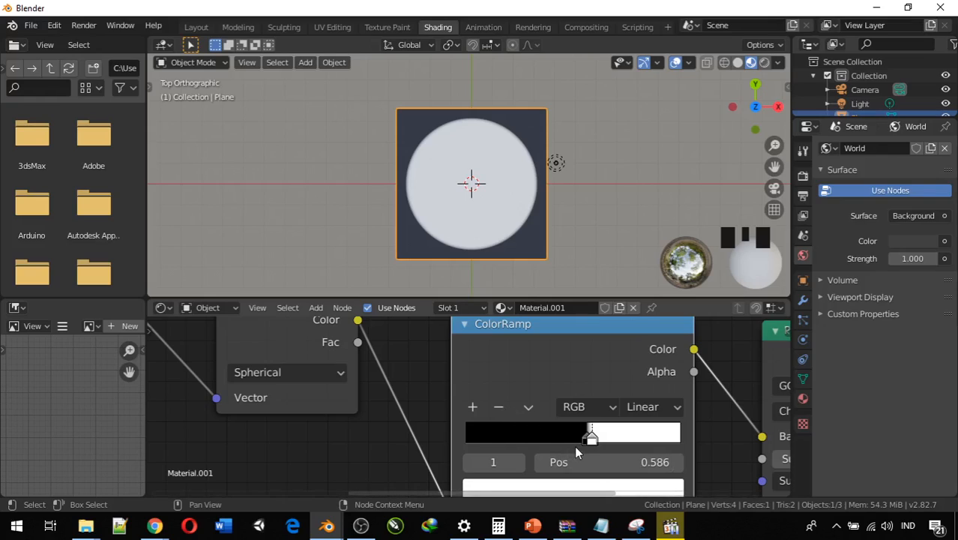
pyautogui.moveTo(591, 441); pyautogui.dragTo(586, 442)
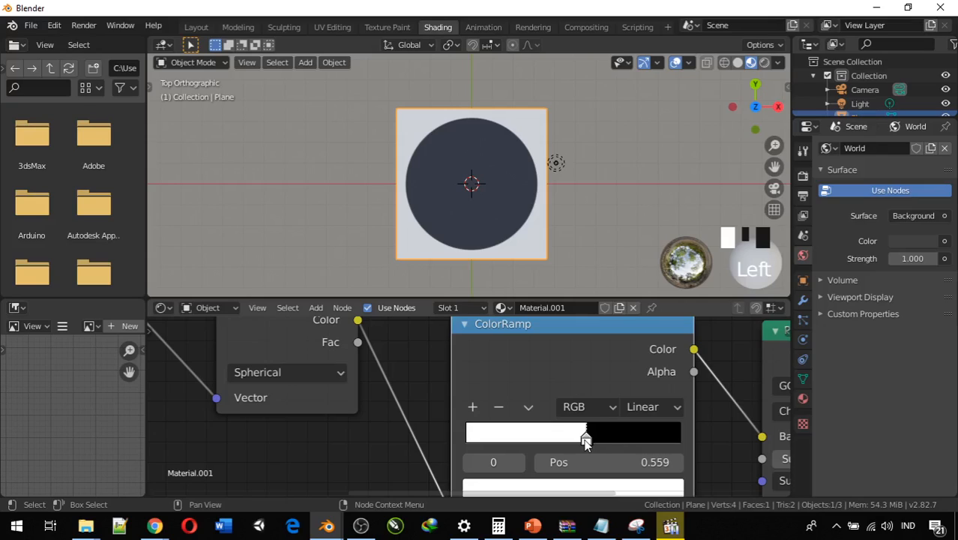
pyautogui.click(587, 441)
# Return the ColorRamp's white stop to position 1.000 and place the black stop at 0.532.
pyautogui.moveTo(588, 443); pyautogui.dragTo(687, 474)
pyautogui.press('g')
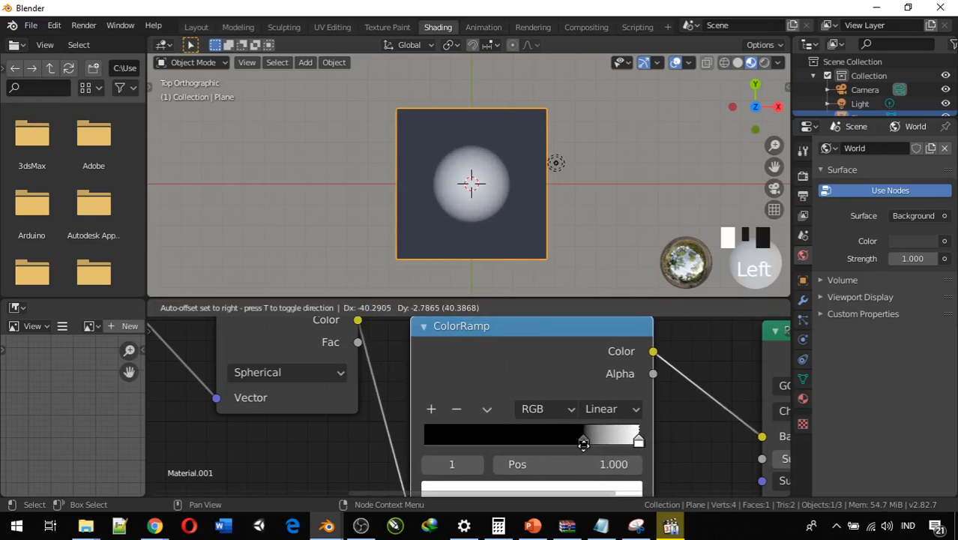
pyautogui.click(584, 444)
pyautogui.moveTo(585, 444); pyautogui.dragTo(539, 476)
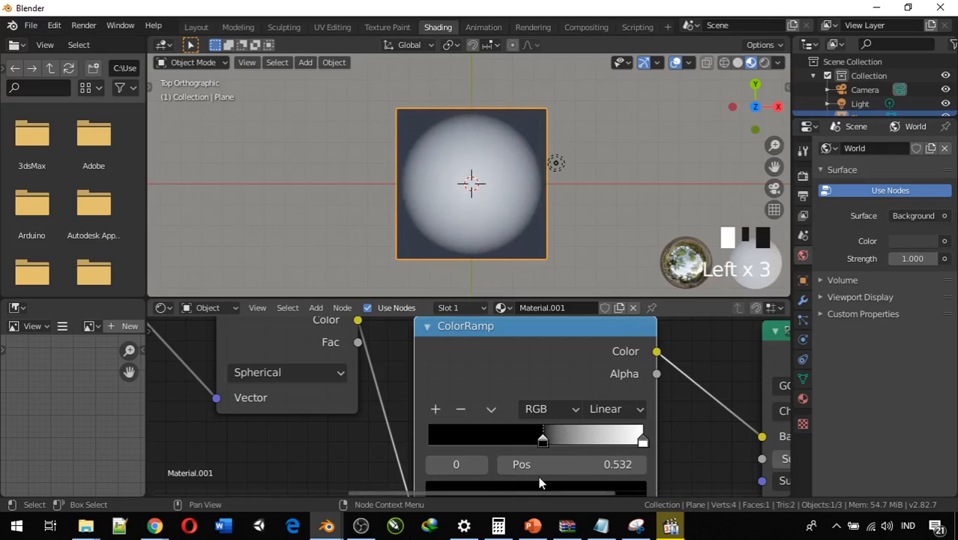
# Add a colour stop between the ColorRamp's black and white stops and colour it saturated green.
pyautogui.click(434, 409)
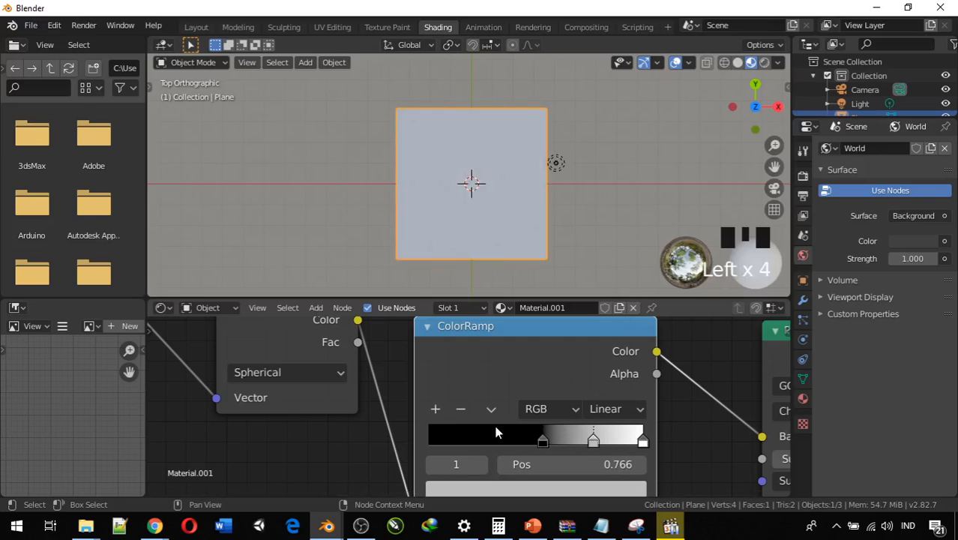
pyautogui.click(594, 439)
pyautogui.scroll(-1, 566, 456)
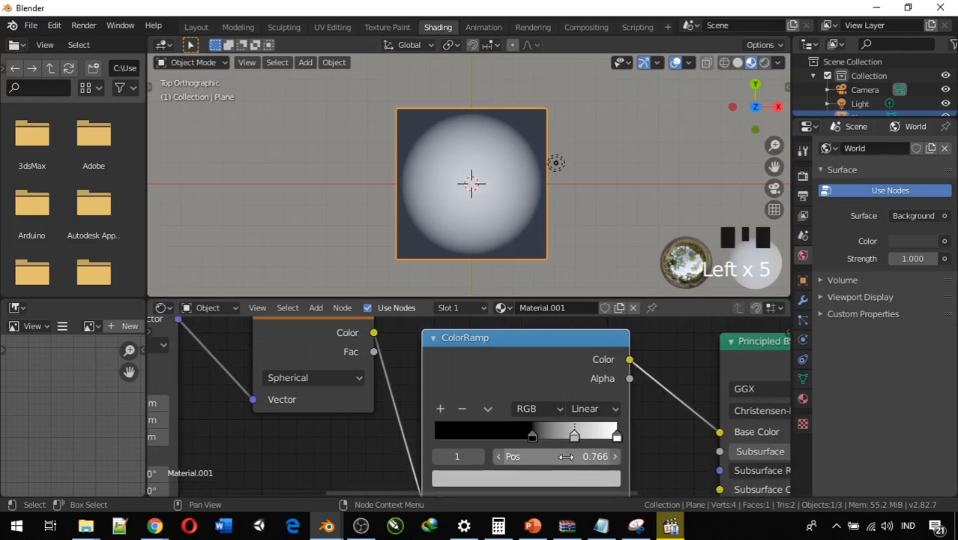
pyautogui.moveTo(537, 369); pyautogui.dragTo(549, 342, button='middle')
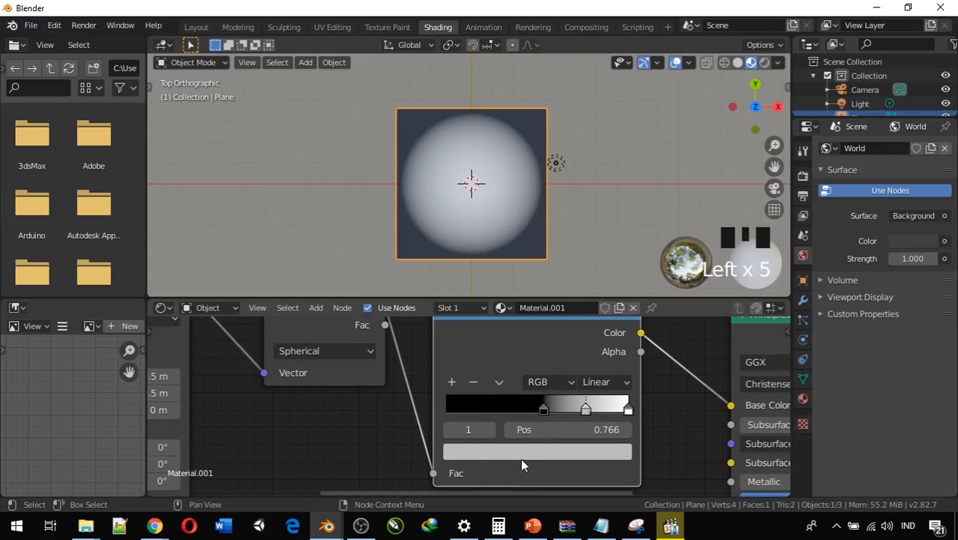
pyautogui.click(522, 465)
pyautogui.click(500, 253)
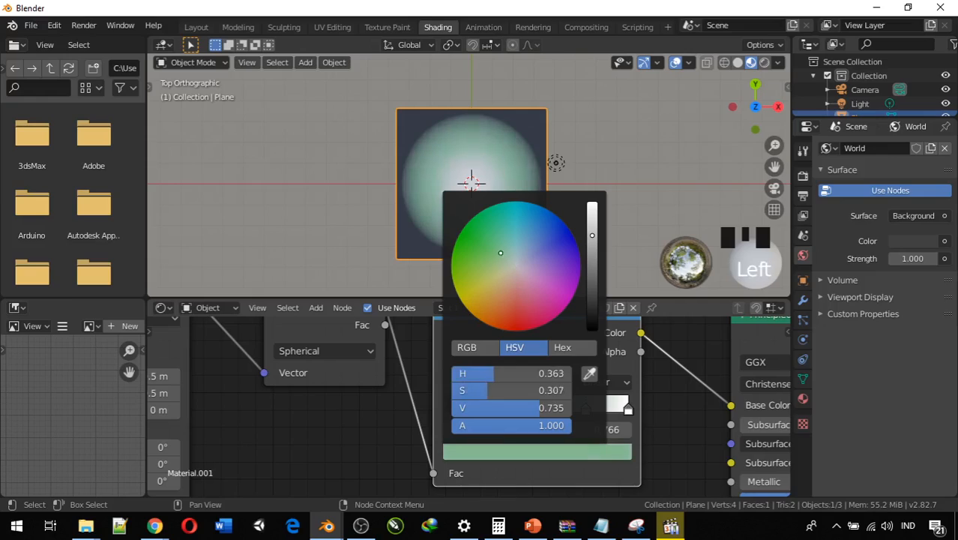
pyautogui.moveTo(500, 252); pyautogui.dragTo(461, 228)
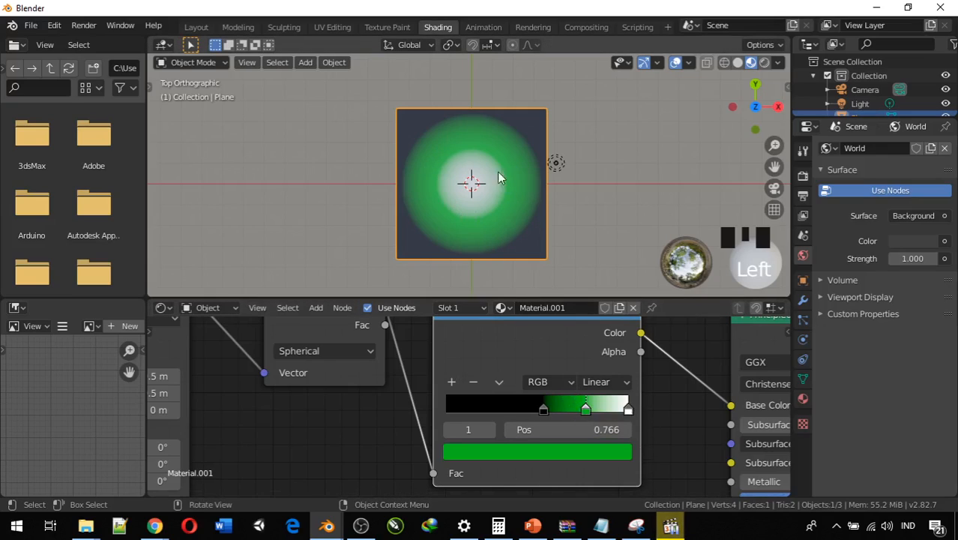
# Delete the green middle stop from the ColorRamp.
pyautogui.click(585, 412)
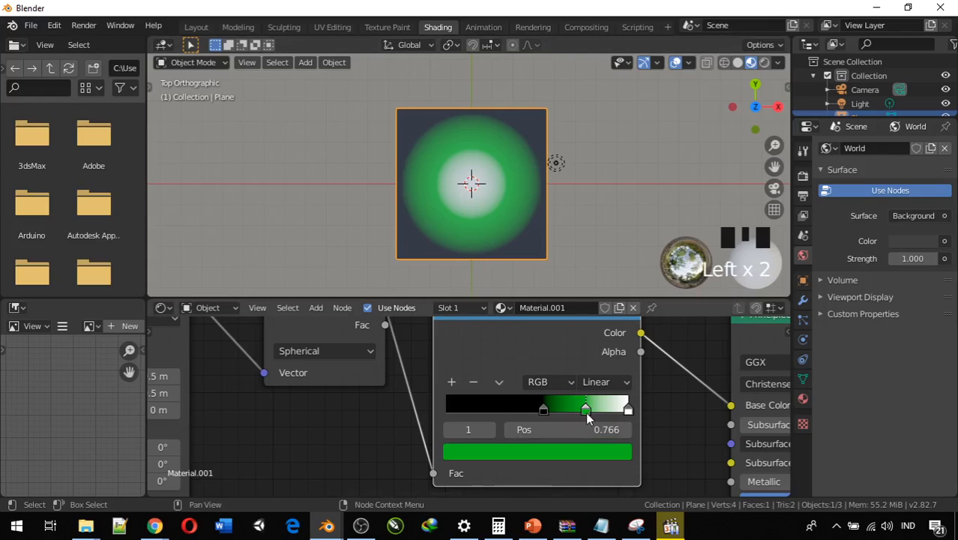
pyautogui.click(586, 412)
pyautogui.click(474, 383)
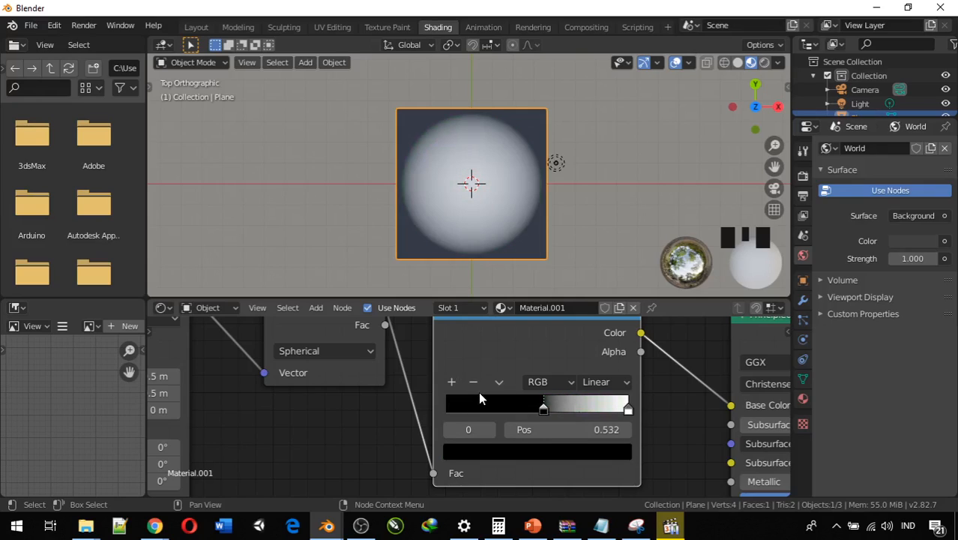
# Change the Gradient Texture type to Linear and move the ColorRamp's black stop to position 0.559.
pyautogui.scroll(-5, 343, 423)
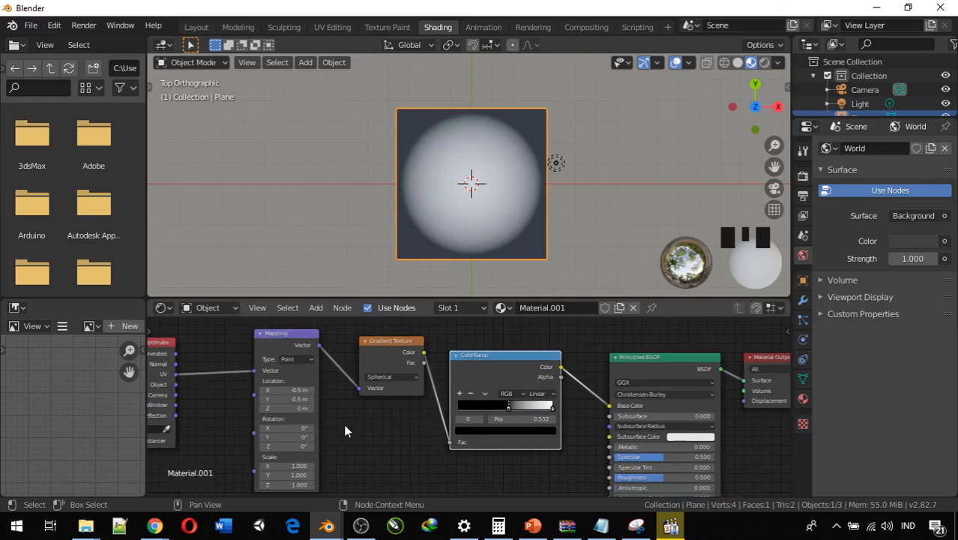
pyautogui.moveTo(394, 463); pyautogui.dragTo(393, 441, button='middle')
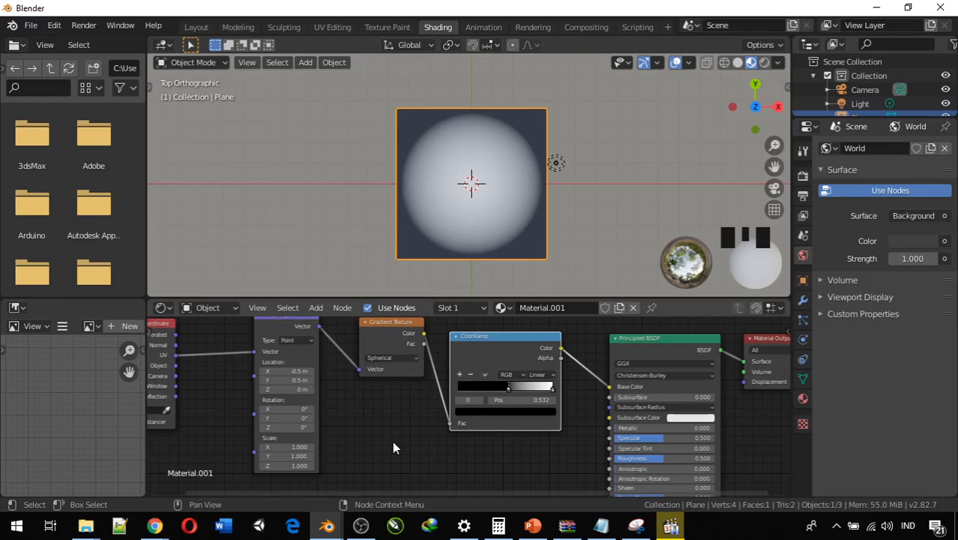
pyautogui.scroll(2, 393, 441)
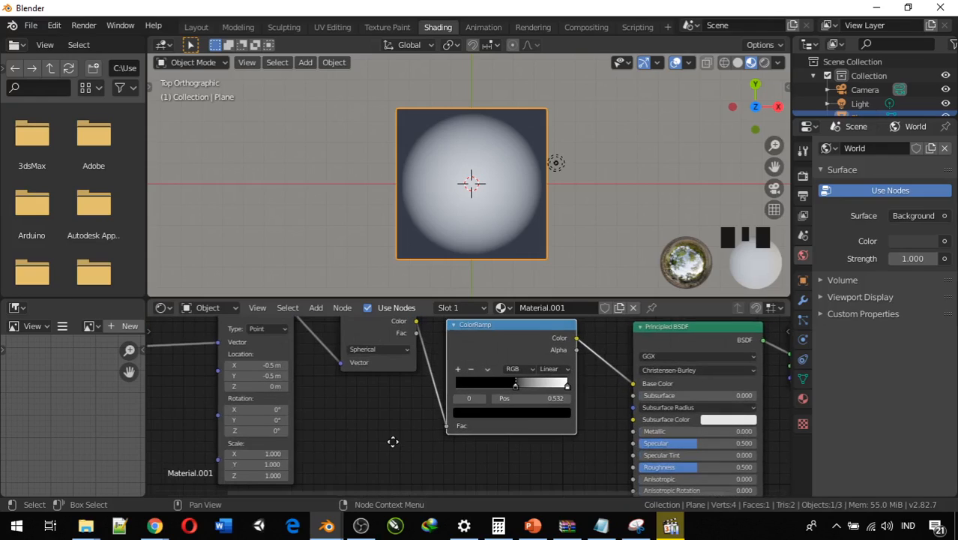
pyautogui.moveTo(393, 442); pyautogui.dragTo(393, 485, button='middle')
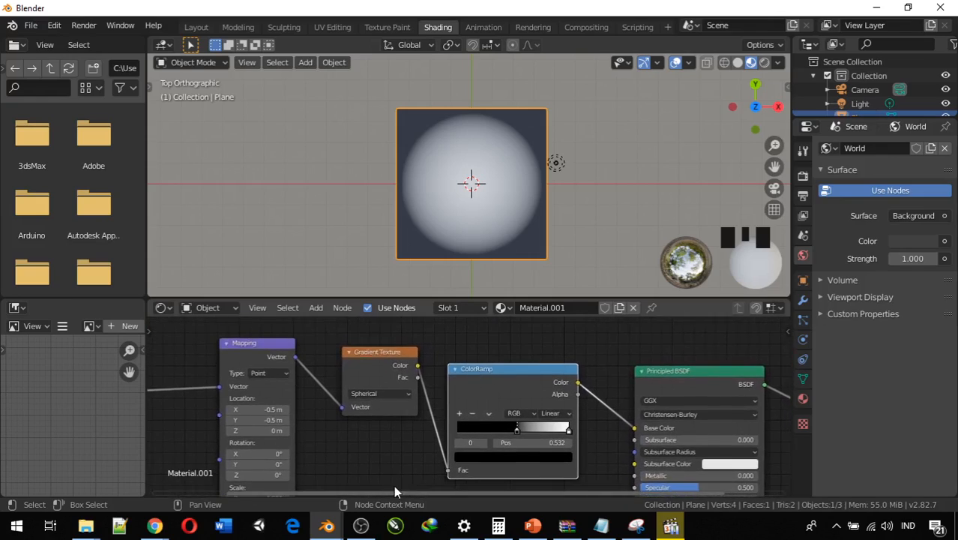
pyautogui.click(399, 393)
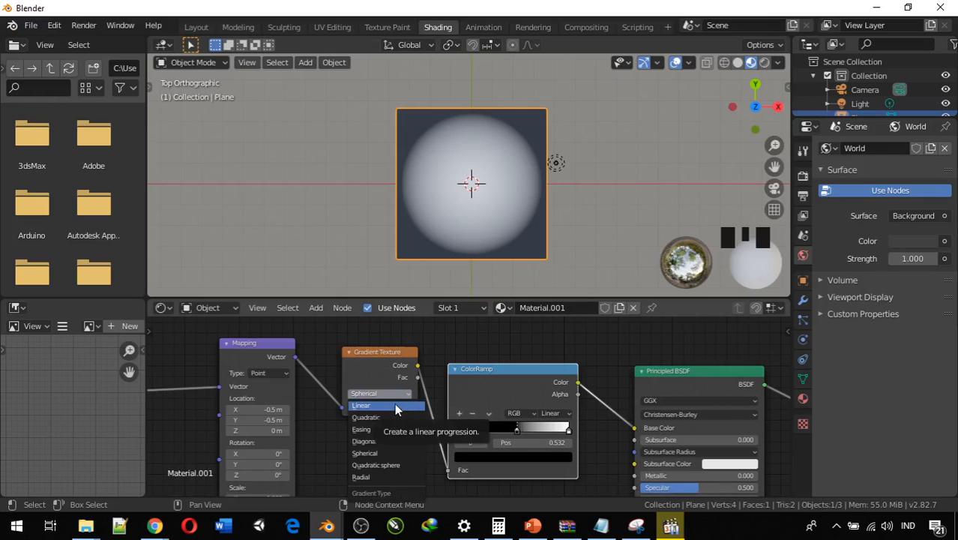
pyautogui.click(394, 402)
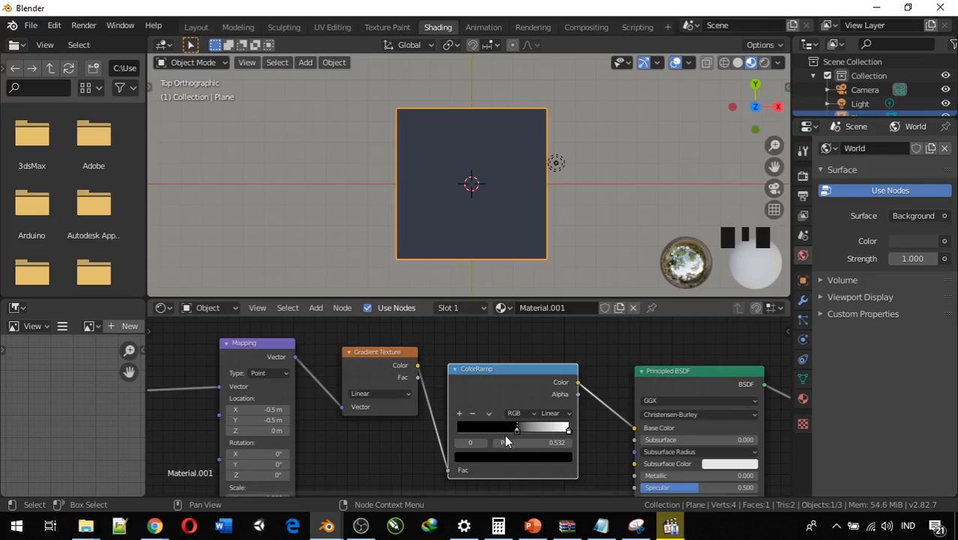
pyautogui.moveTo(517, 426)
pyautogui.mouseDown()
pyautogui.moveTo(540, 419)
pyautogui.moveTo(485, 410)
pyautogui.moveTo(530, 420)
pyautogui.moveTo(491, 422)
pyautogui.moveTo(514, 428)
pyautogui.mouseUp()
pyautogui.moveTo(514, 430); pyautogui.dragTo(522, 432)
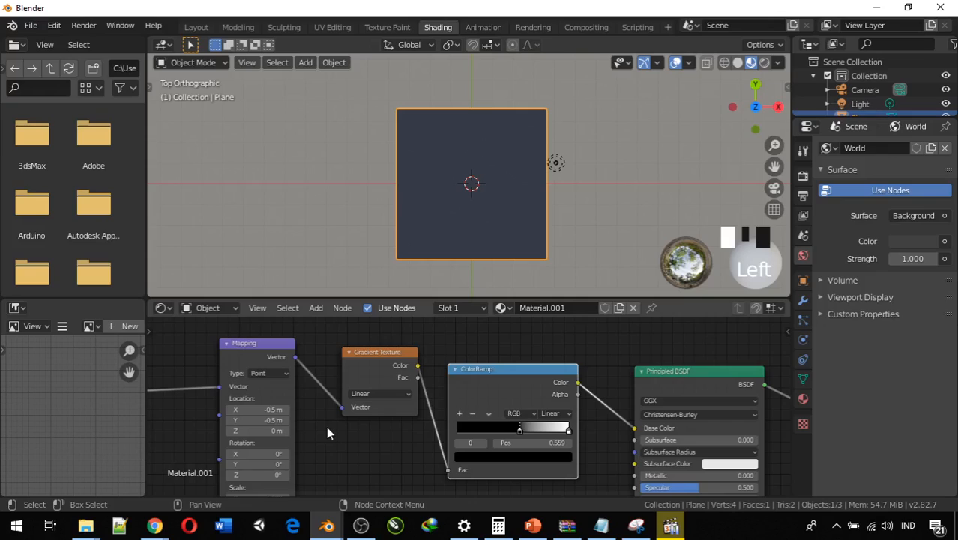
# Set the Mapping node's X and Y location to 0 m.
pyautogui.moveTo(327, 426); pyautogui.dragTo(363, 418, button='middle')
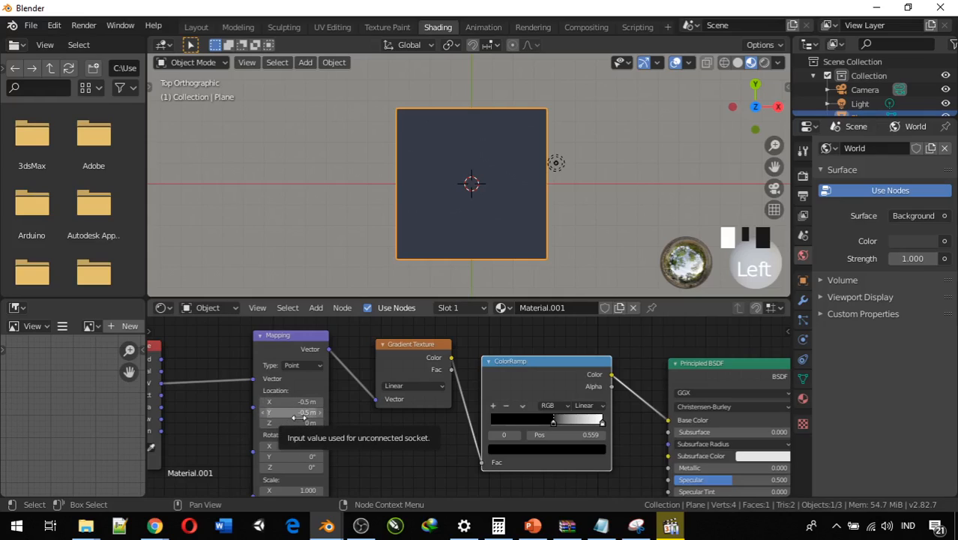
pyautogui.click(296, 402)
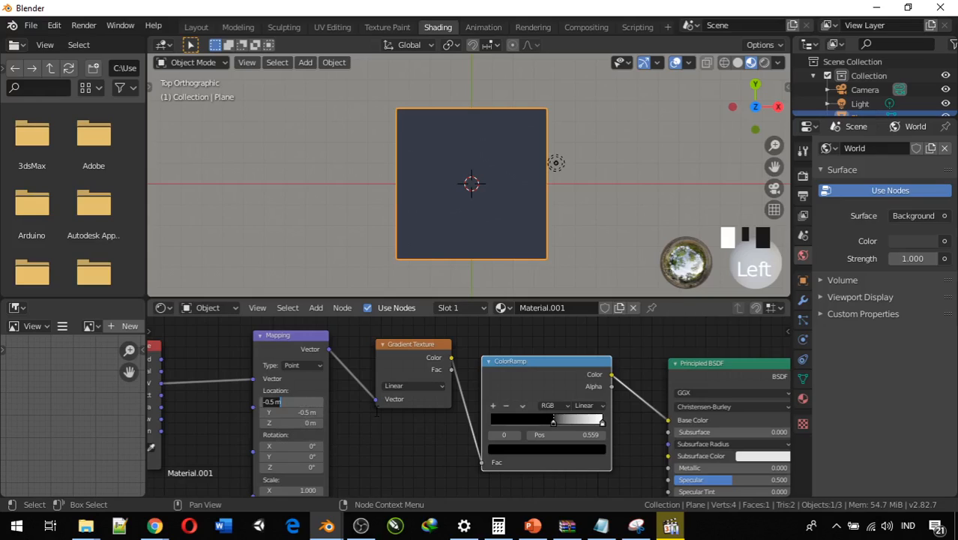
pyautogui.write('0')
pyautogui.press('Return')
pyautogui.click(293, 413)
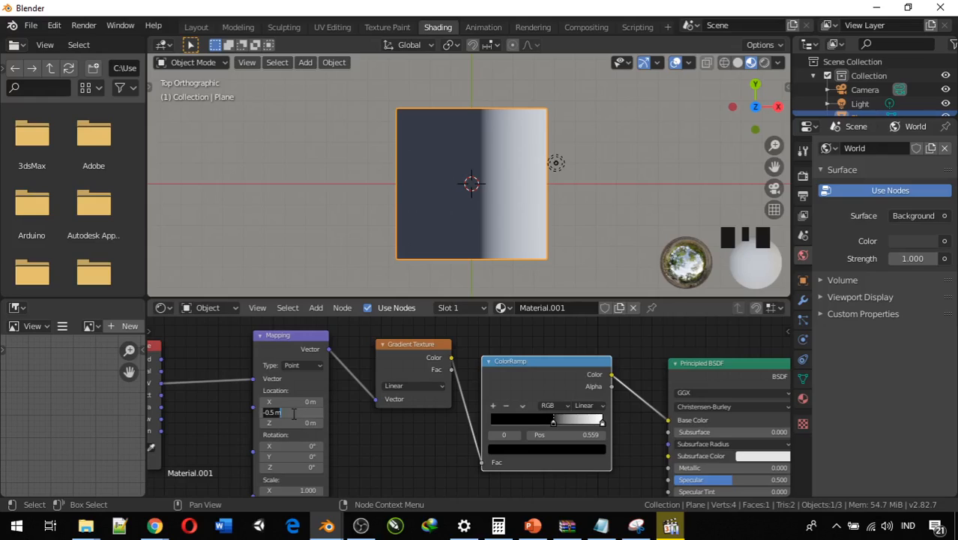
pyautogui.write('0')
pyautogui.click(293, 413)
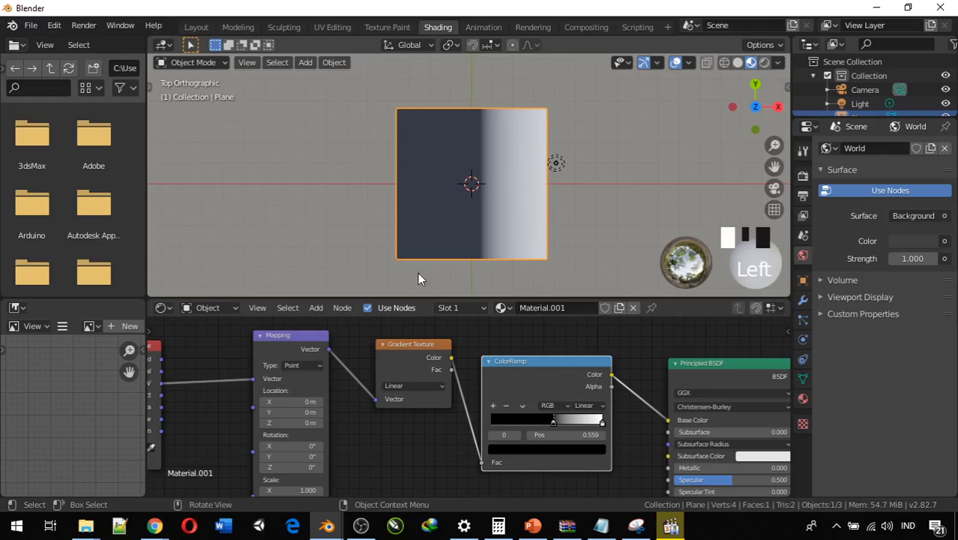
# Try the Quadratic and Easing types on the Gradient Texture node and settle on Diagonal.
pyautogui.click(420, 386)
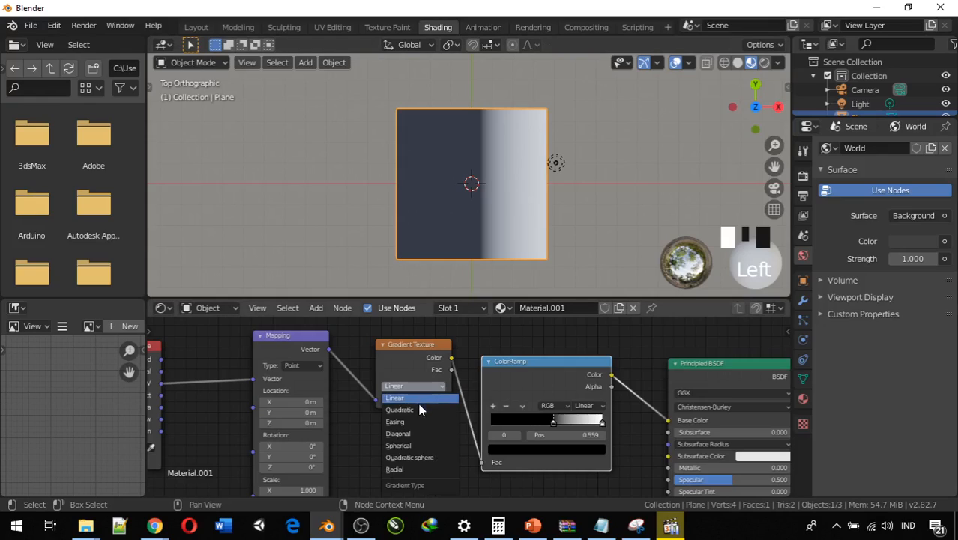
pyautogui.click(417, 411)
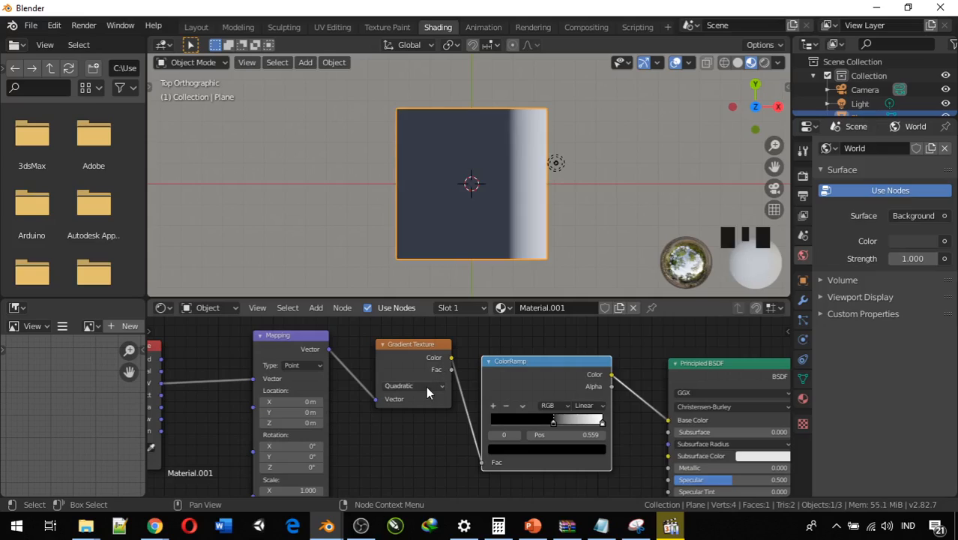
pyautogui.click(426, 386)
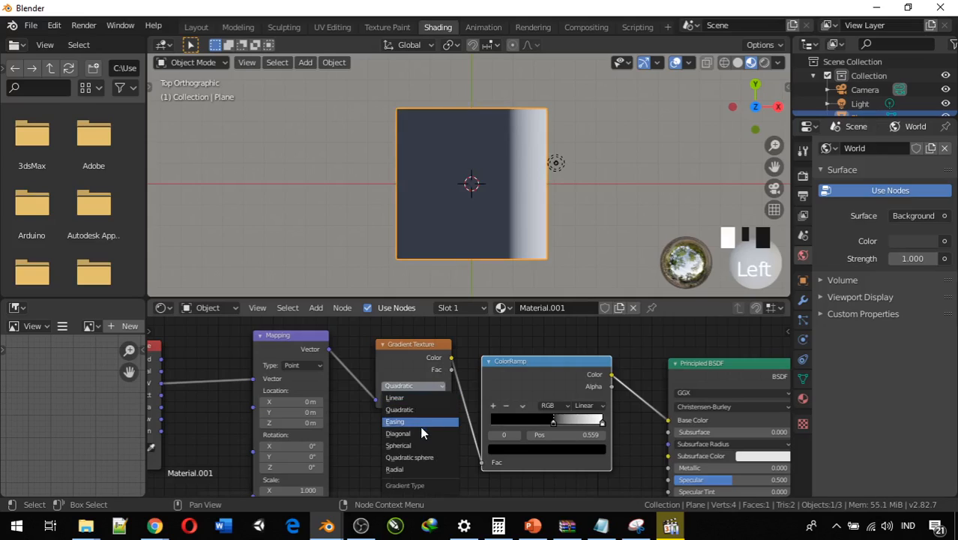
pyautogui.click(418, 422)
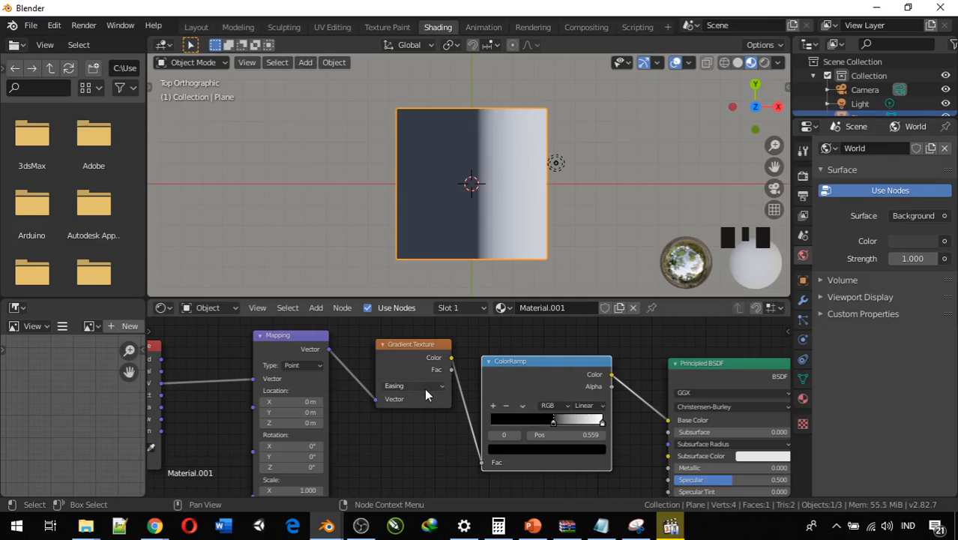
pyautogui.click(424, 387)
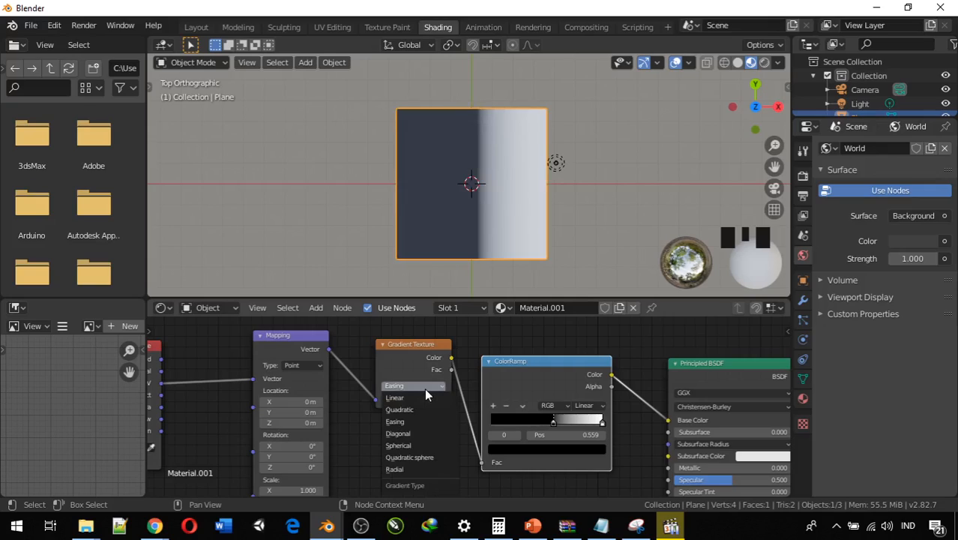
pyautogui.click(409, 434)
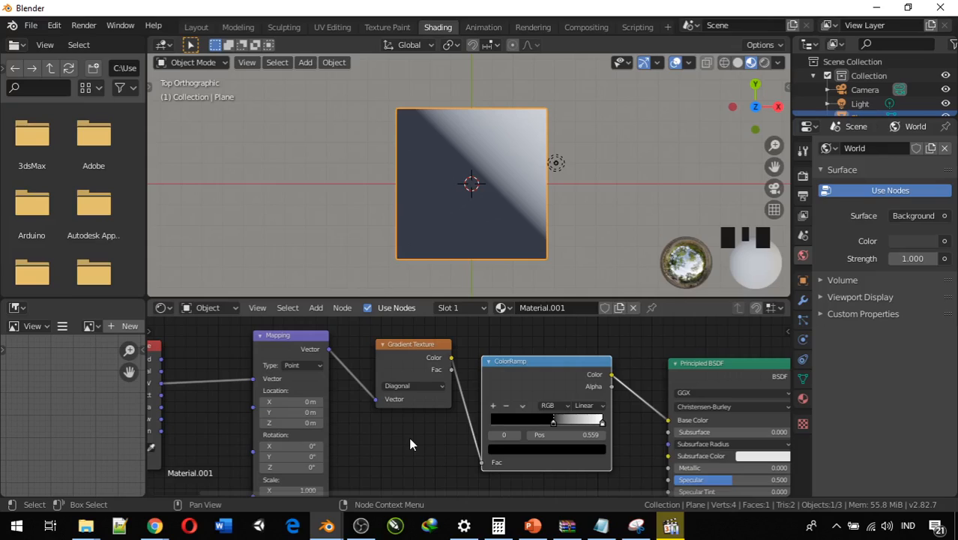
# Move the ColorRamp's black stop to position 0.491.
pyautogui.scroll(-1, 359, 433)
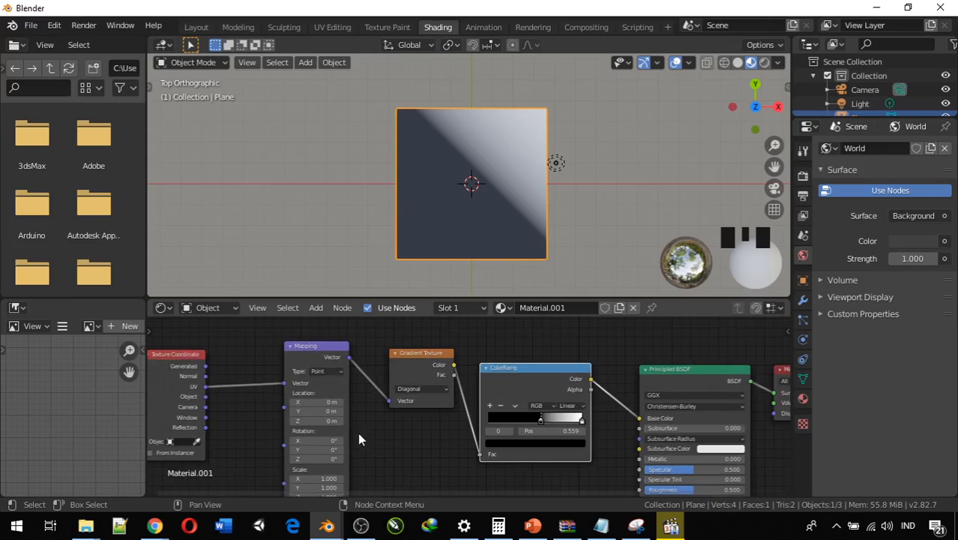
pyautogui.scroll(2, 358, 433)
pyautogui.moveTo(568, 426)
pyautogui.mouseDown()
pyautogui.moveTo(553, 433)
pyautogui.moveTo(584, 435)
pyautogui.moveTo(546, 432)
pyautogui.moveTo(560, 437)
pyautogui.mouseUp()
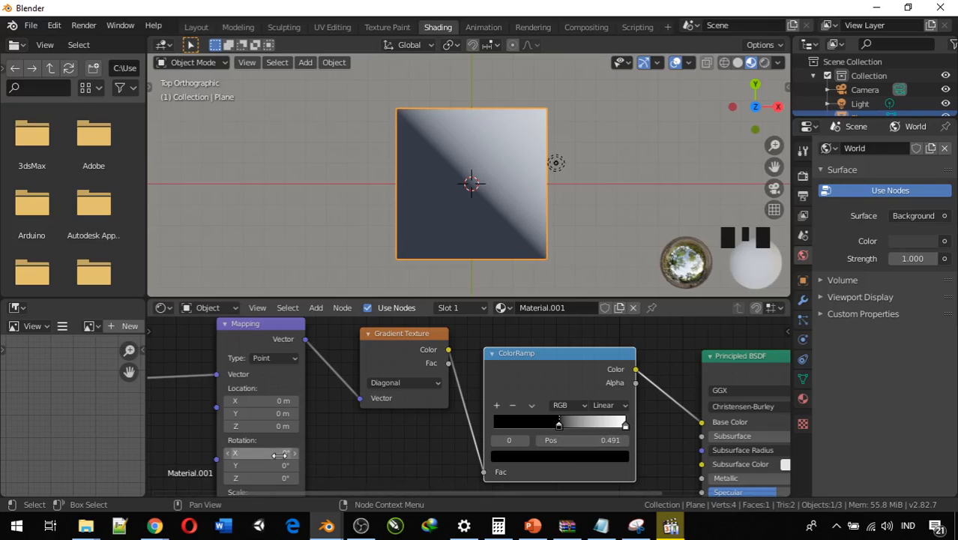
# Try a 2.5° X rotation and a Y rotation on the Mapping node, undoing each change.
pyautogui.moveTo(264, 453); pyautogui.dragTo(271, 453)
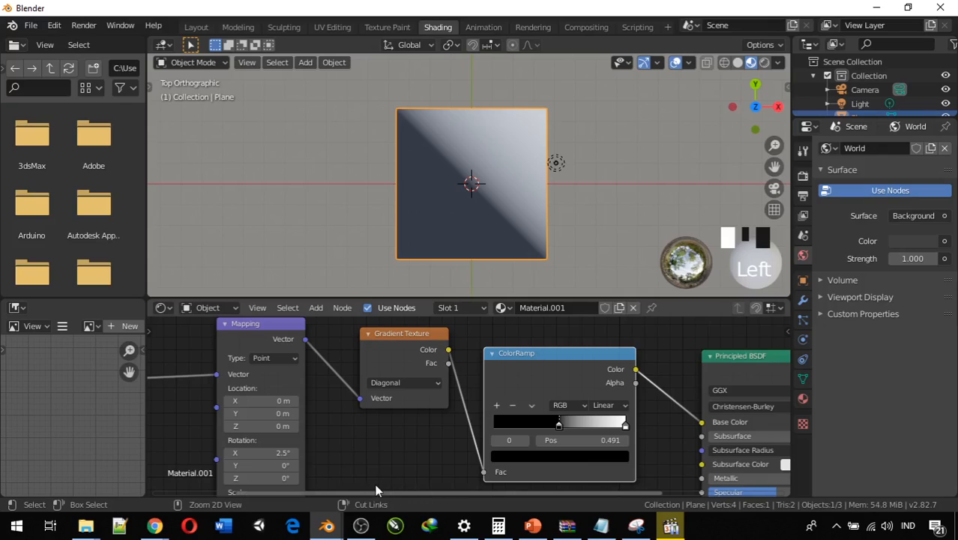
pyautogui.hotkey('ctrl', 'z')
pyautogui.moveTo(276, 464); pyautogui.dragTo(291, 464)
pyautogui.hotkey('ctrl', 'z')
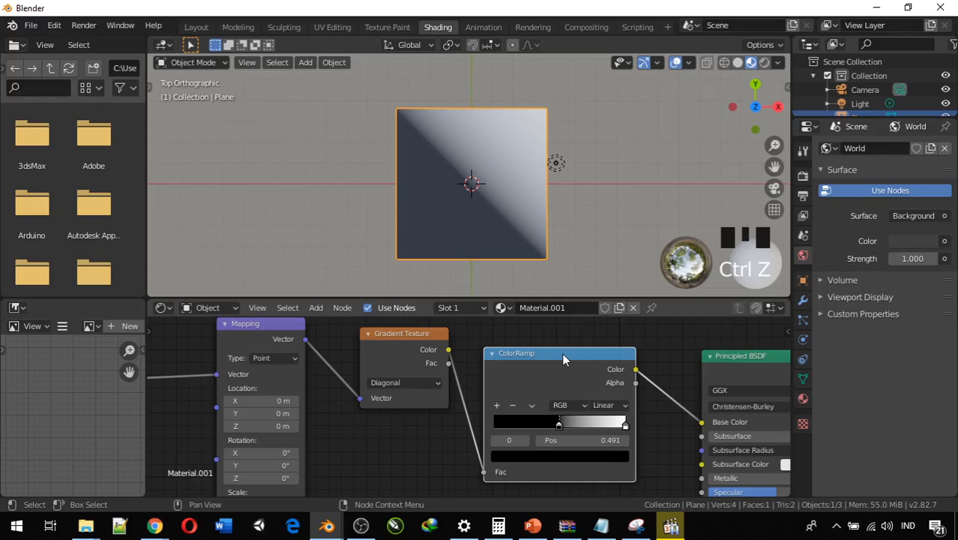
pyautogui.press('Left')
# Add a Wave Texture node and place it in the empty area beneath the ColorRamp node.
pyautogui.scroll(-2, 458, 424)
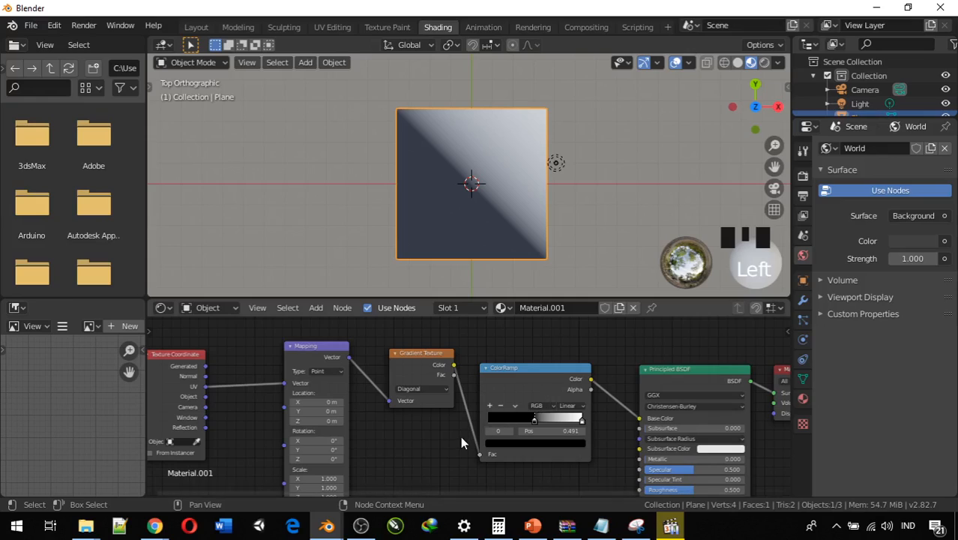
pyautogui.moveTo(448, 444); pyautogui.dragTo(438, 416, button='middle')
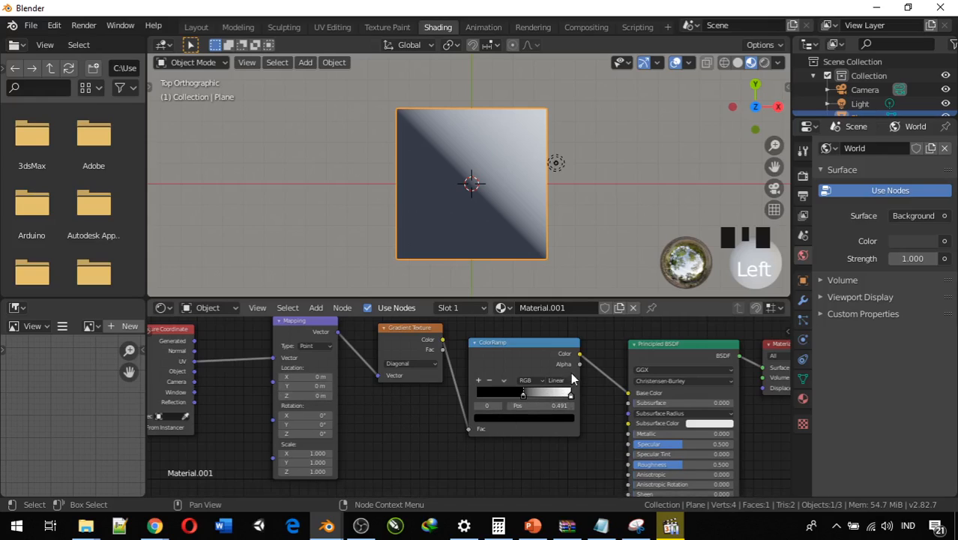
pyautogui.moveTo(561, 344); pyautogui.dragTo(573, 343)
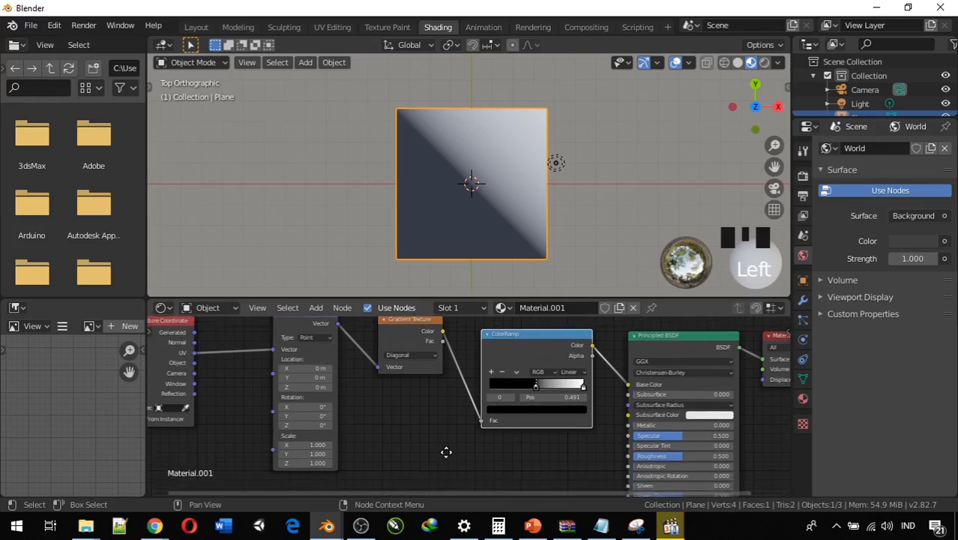
pyautogui.moveTo(445, 450); pyautogui.dragTo(431, 411, button='middle')
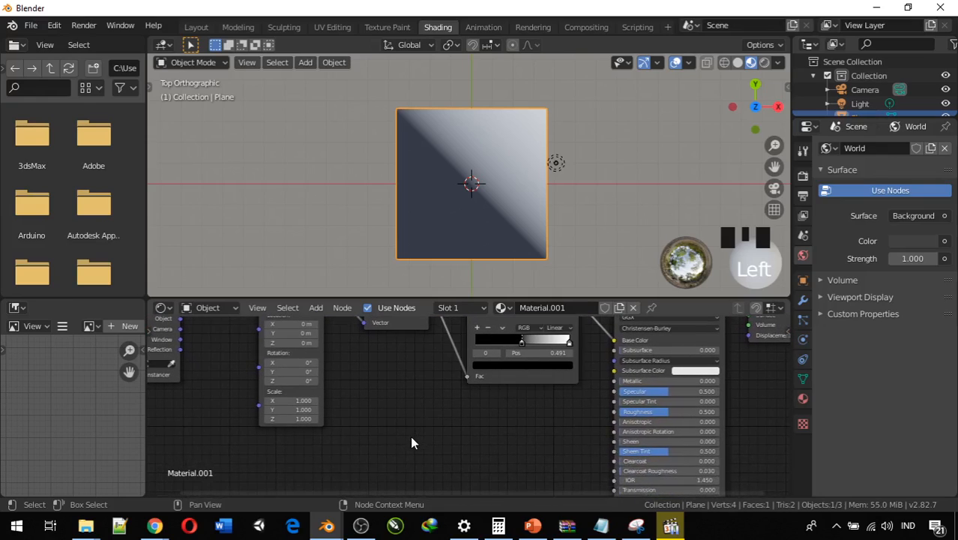
pyautogui.hotkey('shift', 'a')
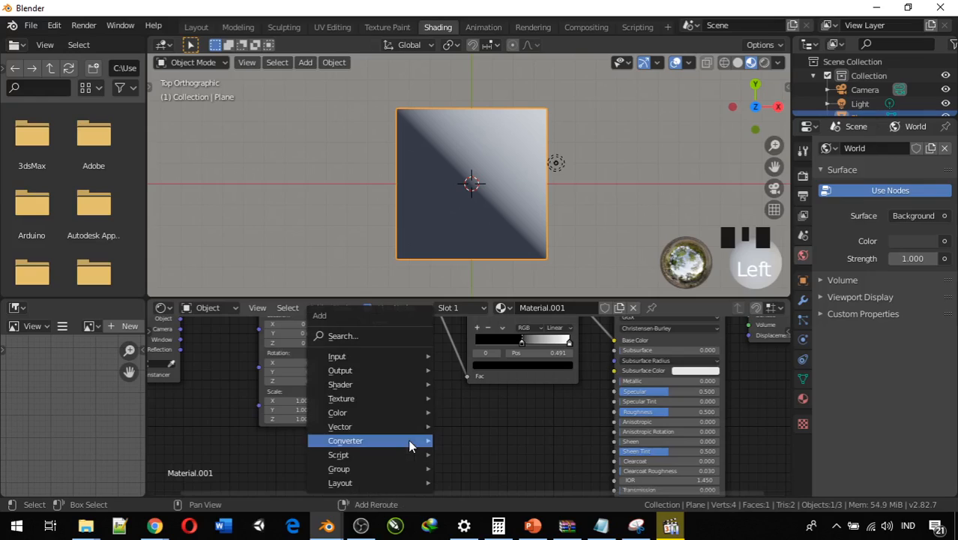
pyautogui.moveTo(410, 446)
pyautogui.moveTo(394, 399)
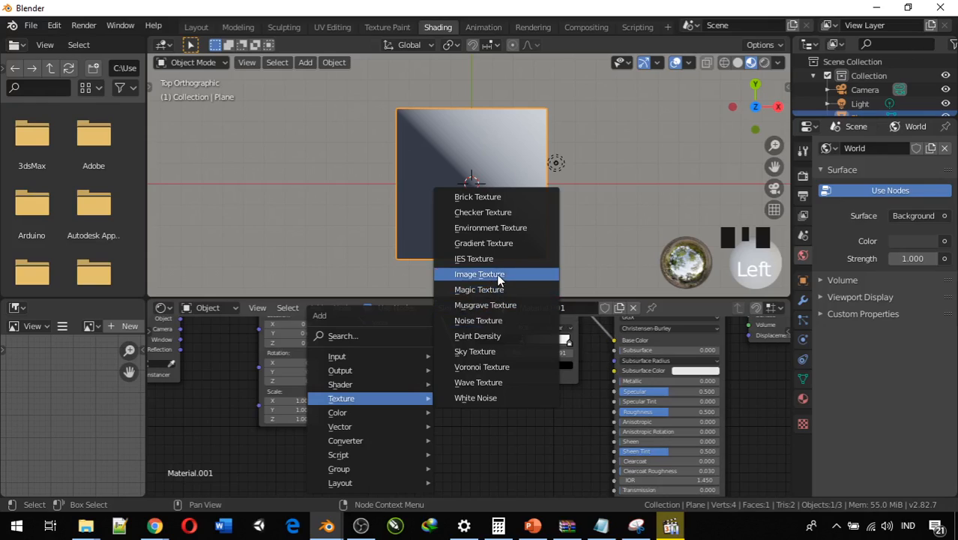
pyautogui.click(493, 383)
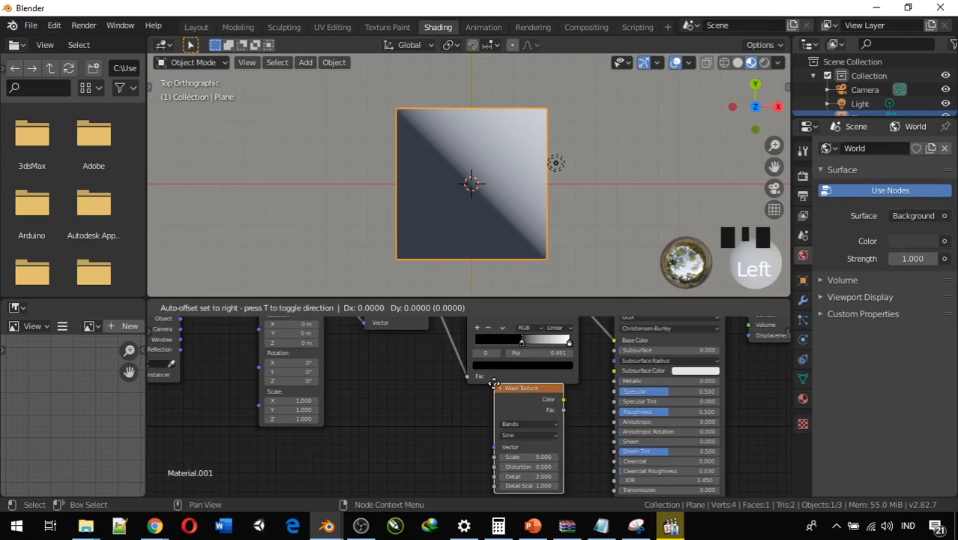
pyautogui.click(442, 402)
# Reposition the ColorRamp and Gradient Texture nodes nearer to the Mapping node and set the gradient type to Spherical.
pyautogui.moveTo(539, 427); pyautogui.dragTo(545, 448, button='middle')
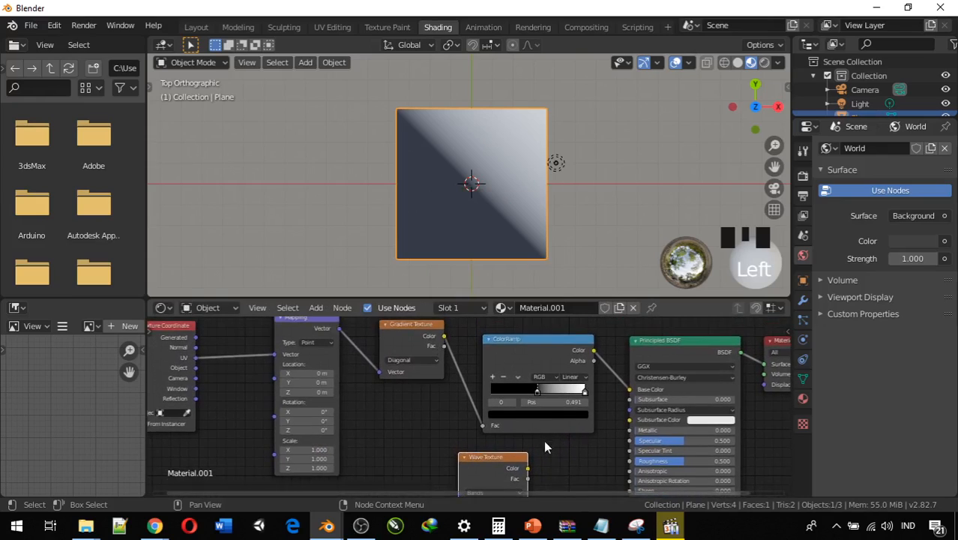
pyautogui.moveTo(520, 339); pyautogui.dragTo(491, 327)
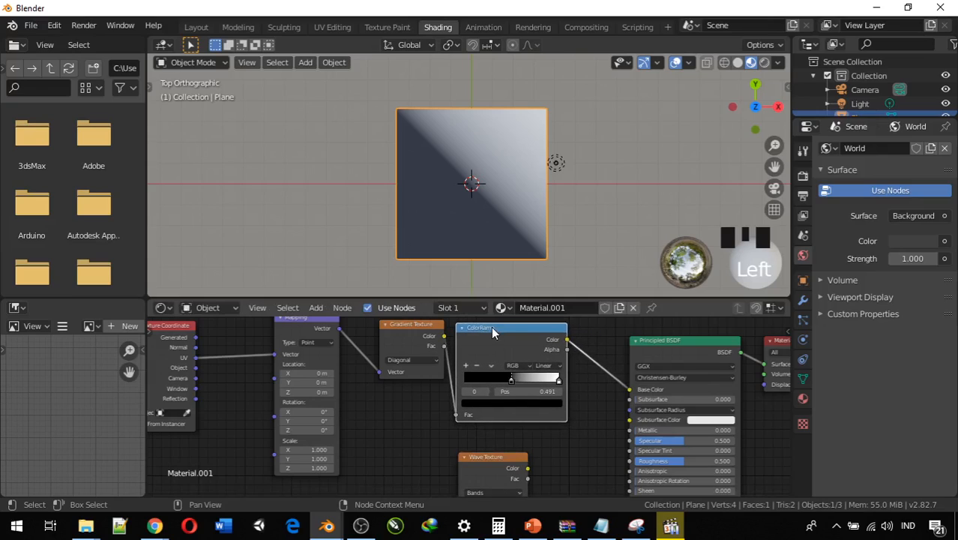
pyautogui.moveTo(410, 328)
pyautogui.mouseDown()
pyautogui.moveTo(380, 332)
pyautogui.moveTo(394, 333)
pyautogui.mouseUp()
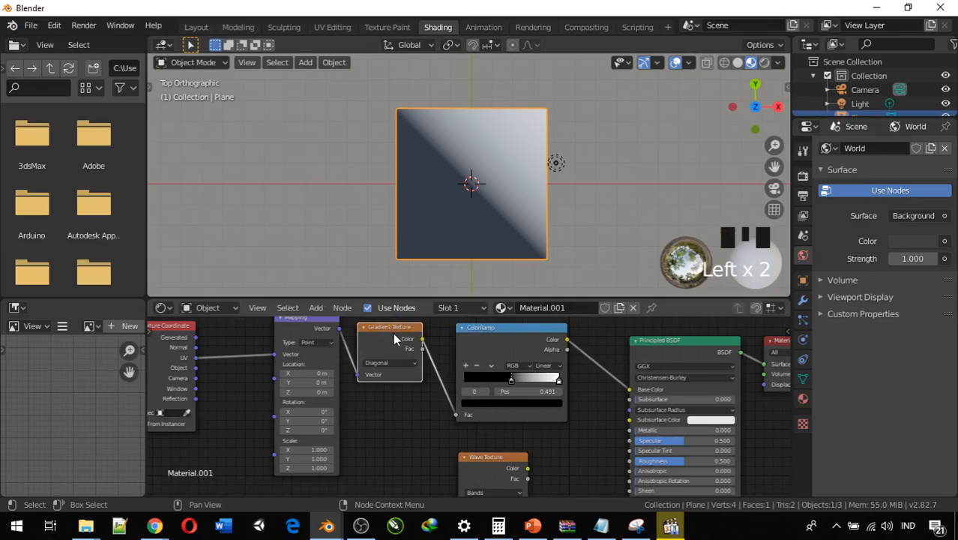
pyautogui.click(401, 361)
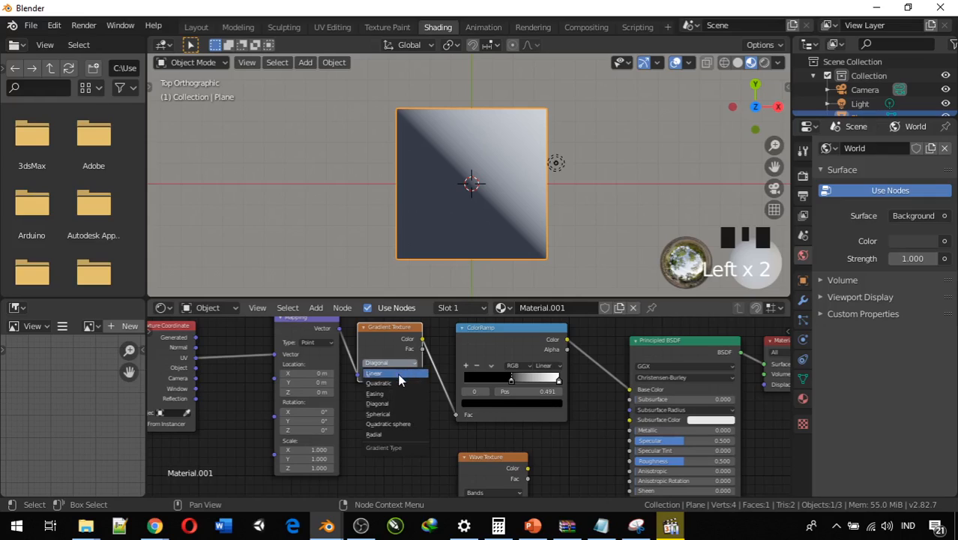
pyautogui.click(395, 414)
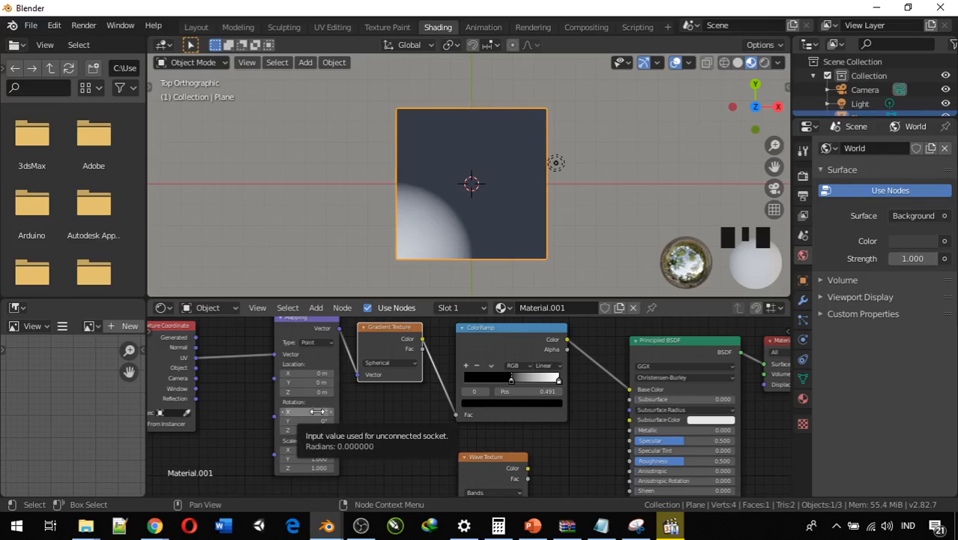
# Set the Mapping node's X and Y location to -0.5 m to centre the spherical gradient on the plane.
pyautogui.click(315, 373)
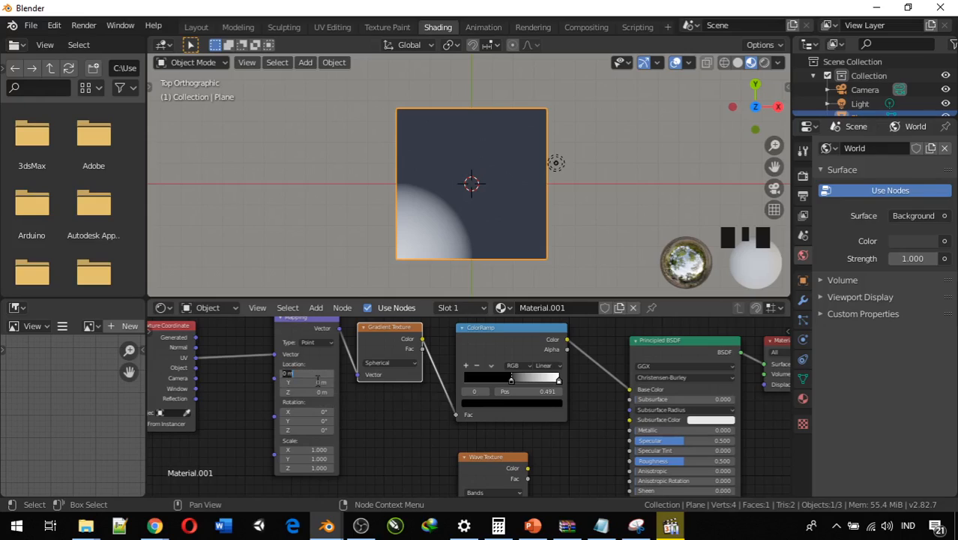
pyautogui.write('-5')
pyautogui.click(321, 383)
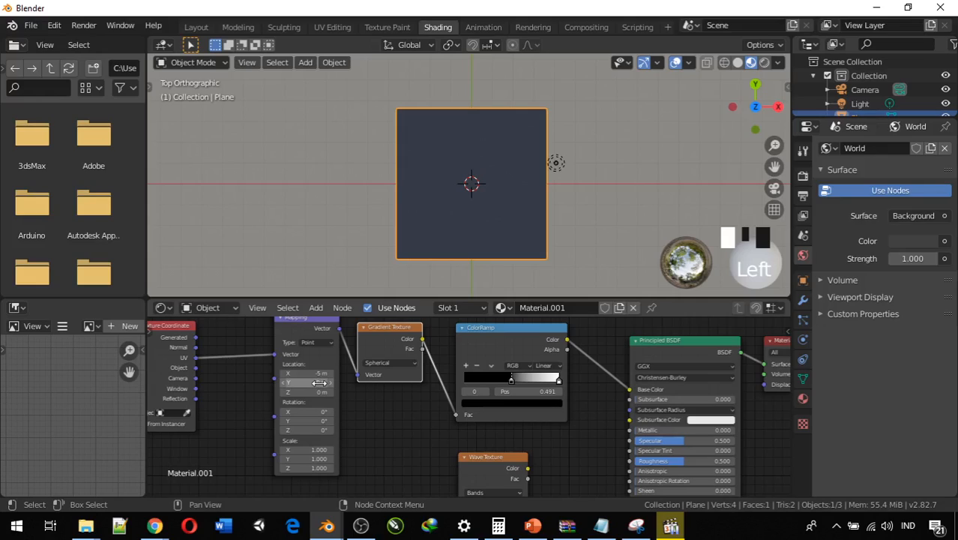
pyautogui.click(315, 375)
pyautogui.write('-0.5')
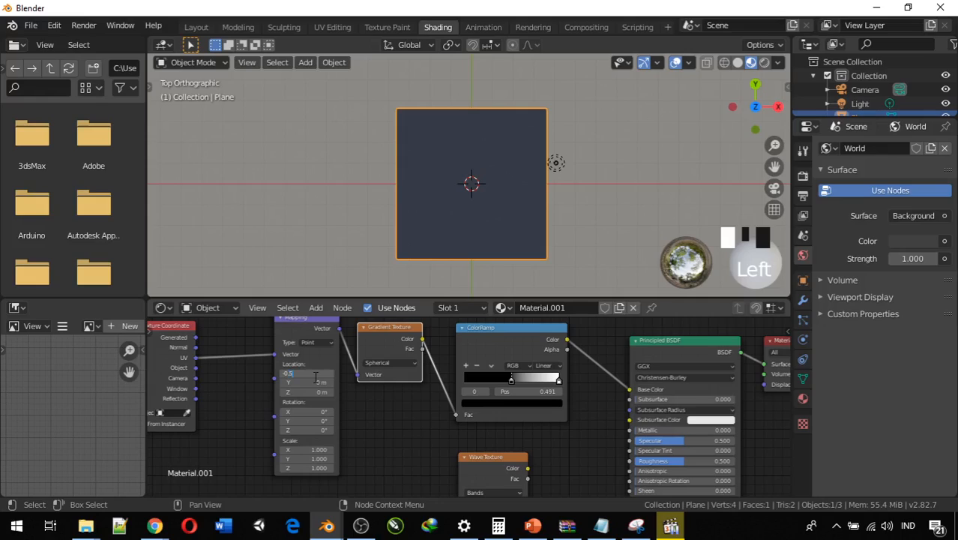
pyautogui.press('Return')
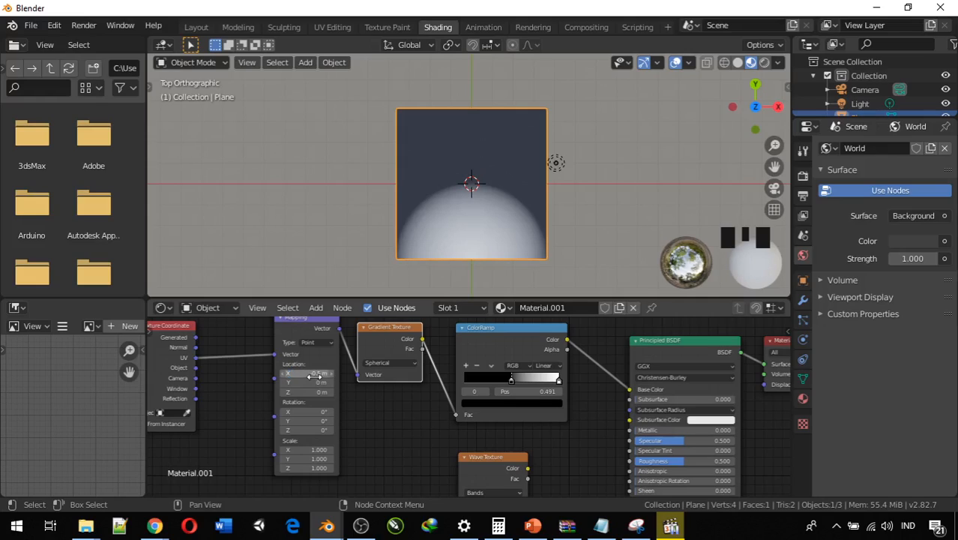
pyautogui.click(314, 383)
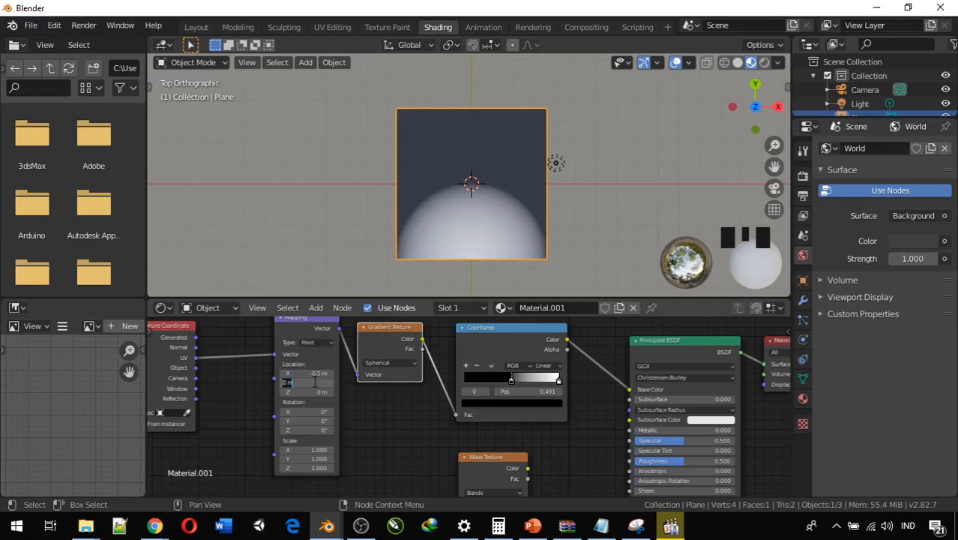
pyautogui.write('-0.5')
pyautogui.press('Return')
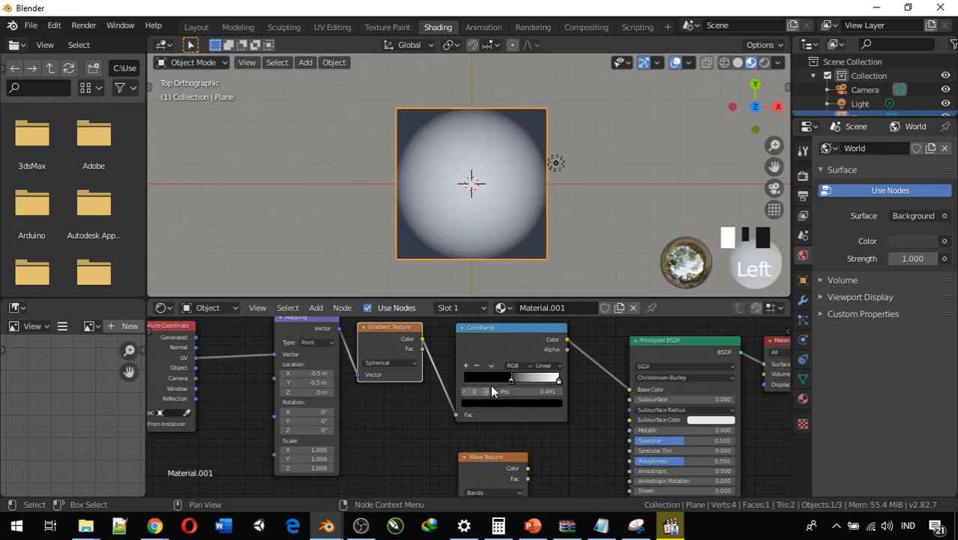
# Move the ColorRamp's black stop to position 0.550 to tighten the spherical gradient.
pyautogui.moveTo(511, 381); pyautogui.dragTo(551, 366)
pyautogui.scroll(3, 518, 381)
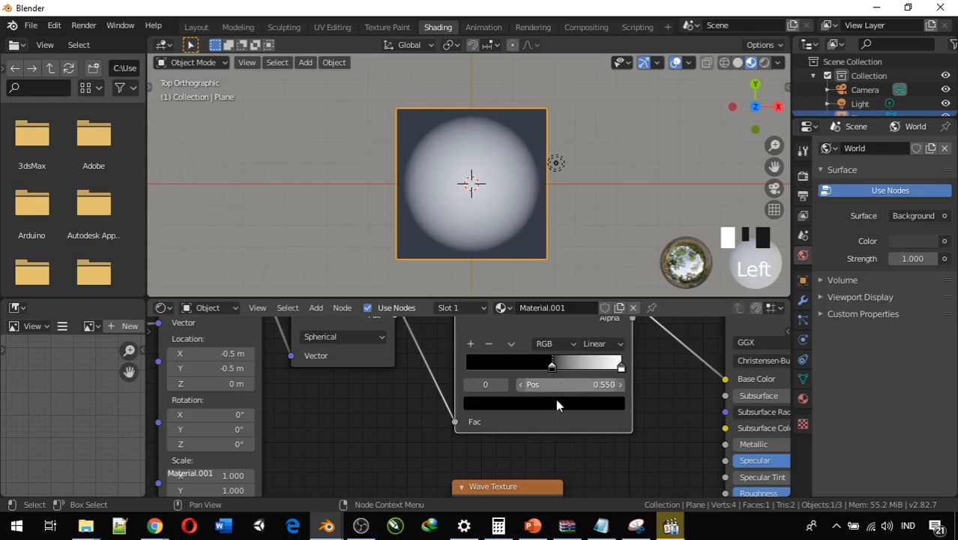
pyautogui.moveTo(511, 415); pyautogui.dragTo(440, 446, button='middle')
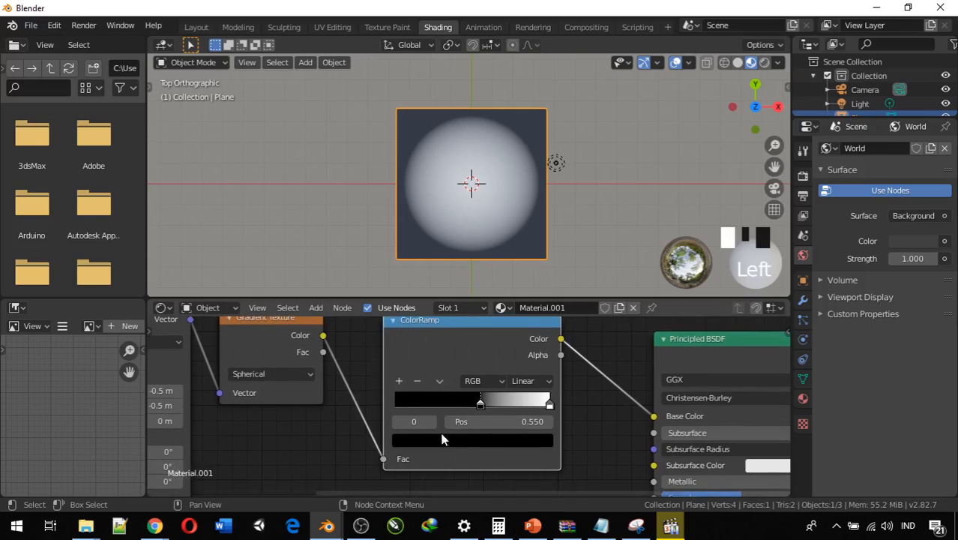
# Connect the Wave Texture's Color output to the Principled BSDF's Base Color input, replacing the ColorRamp link.
pyautogui.moveTo(358, 429); pyautogui.dragTo(306, 361, button='middle')
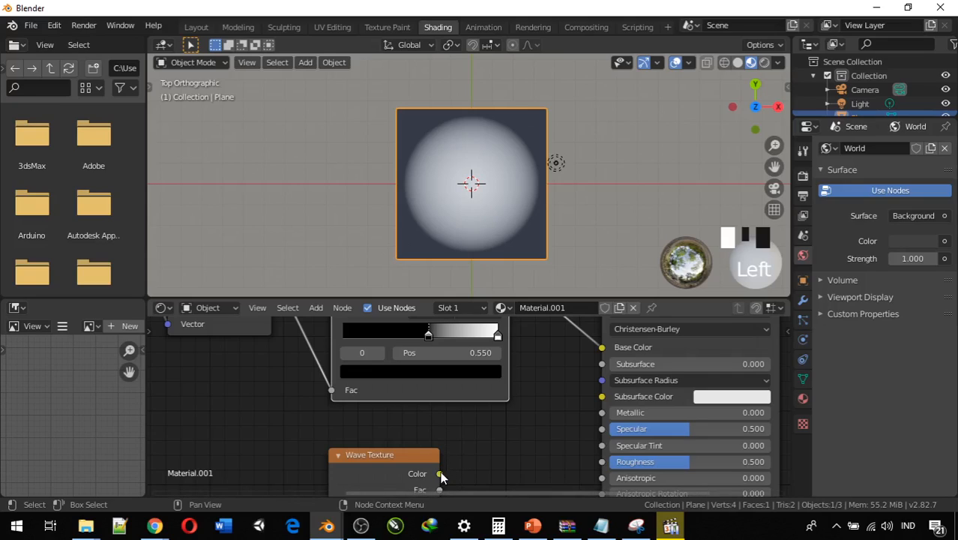
pyautogui.moveTo(440, 473); pyautogui.dragTo(511, 409)
pyautogui.moveTo(471, 426); pyautogui.dragTo(411, 413, button='middle')
pyautogui.moveTo(381, 462); pyautogui.dragTo(542, 334)
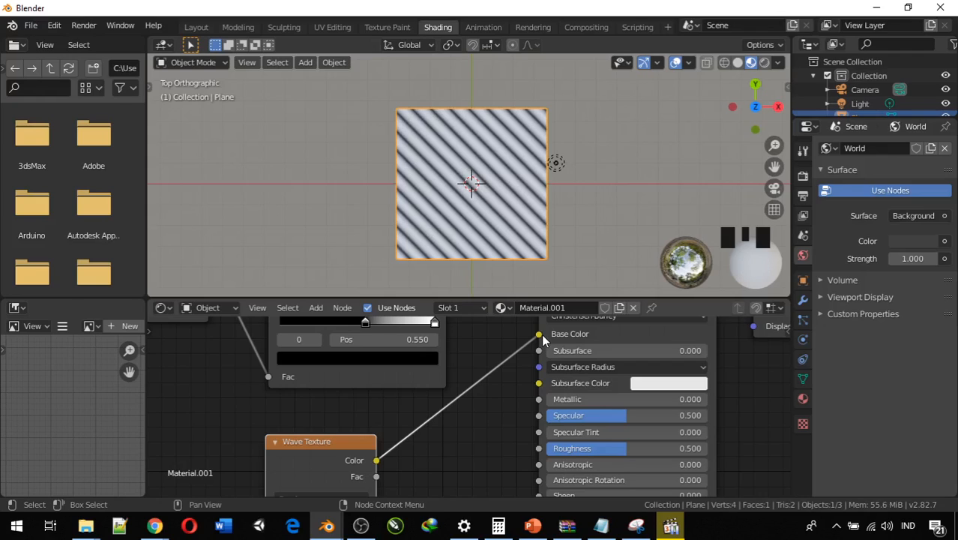
# Set the Wave Texture's Scale to 6.200 and its Distortion to 34.300.
pyautogui.moveTo(422, 411); pyautogui.dragTo(467, 337, button='middle')
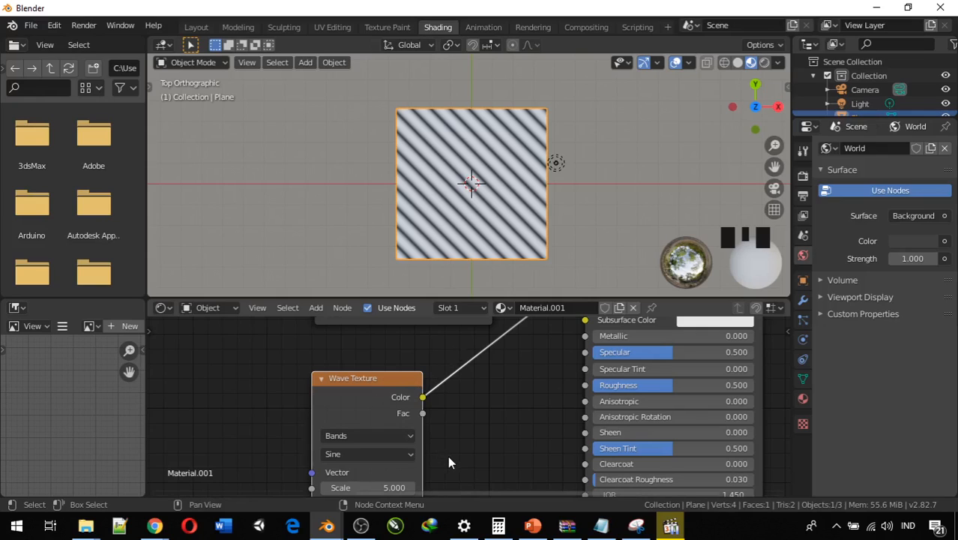
pyautogui.moveTo(449, 454); pyautogui.dragTo(472, 400, button='middle')
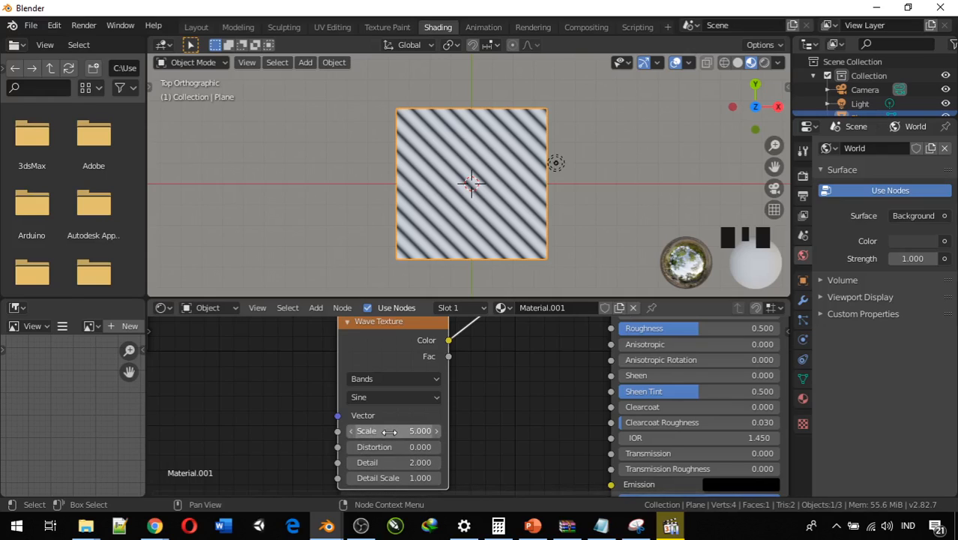
pyautogui.moveTo(389, 431)
pyautogui.mouseDown()
pyautogui.moveTo(461, 431)
pyautogui.moveTo(395, 431)
pyautogui.moveTo(395, 447)
pyautogui.moveTo(544, 446)
pyautogui.mouseUp()
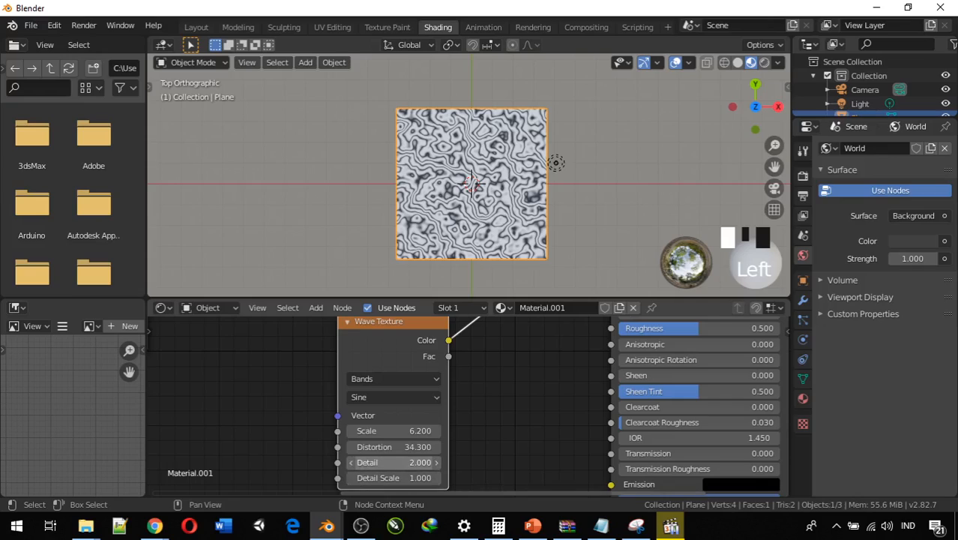
# Set the Wave Texture's Detail to 15.100 and its Detail Scale to 0.700.
pyautogui.moveTo(394, 462); pyautogui.dragTo(466, 463)
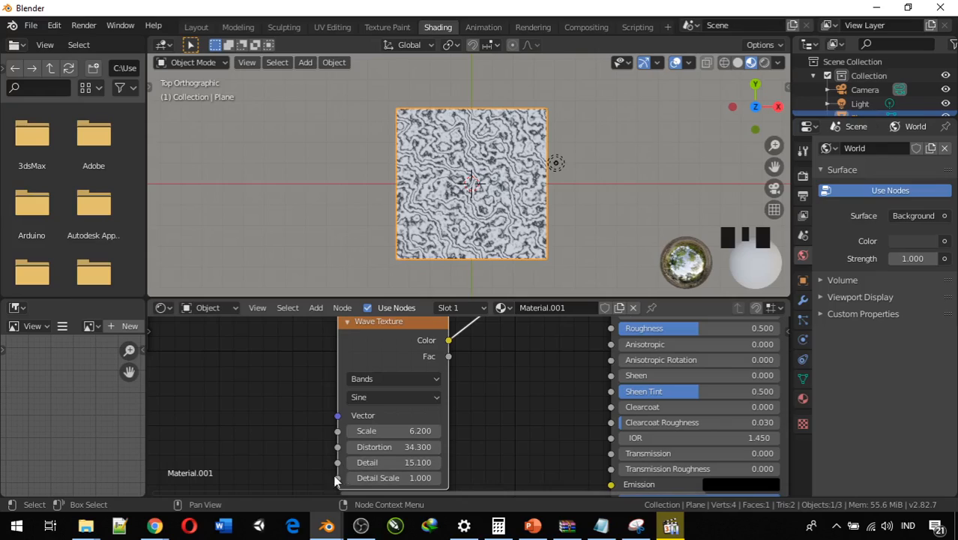
pyautogui.moveTo(386, 484)
pyautogui.mouseDown()
pyautogui.moveTo(450, 484)
pyautogui.moveTo(358, 484)
pyautogui.moveTo(383, 483)
pyautogui.mouseUp()
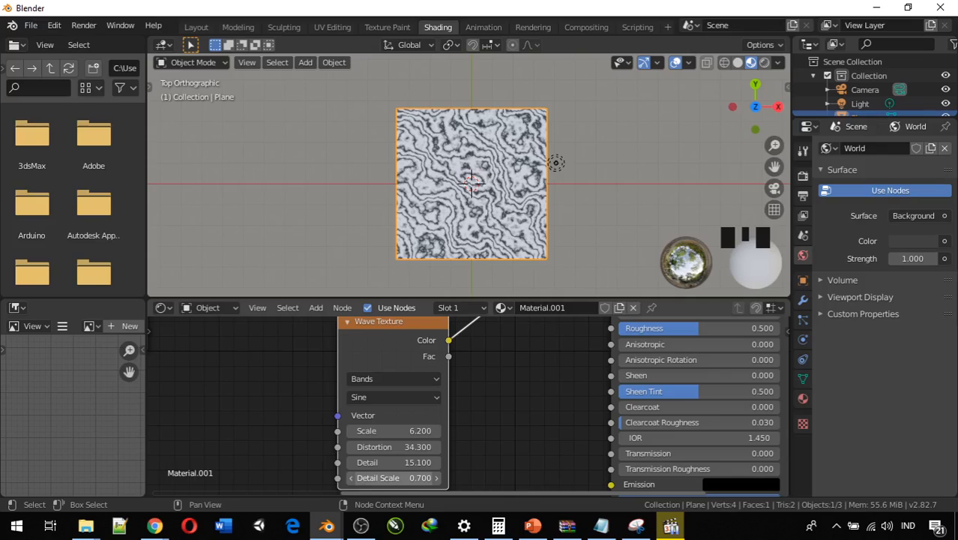
# Insert a MixRGB node into the link between the Wave Texture and the Principled BSDF's Base Color.
pyautogui.moveTo(537, 445); pyautogui.dragTo(513, 391, button='middle')
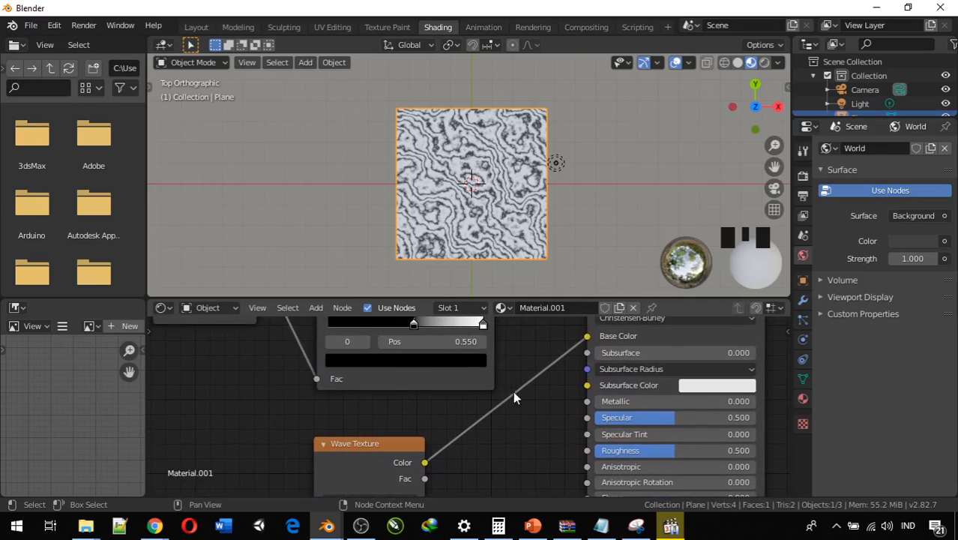
pyautogui.scroll(-3, 513, 390)
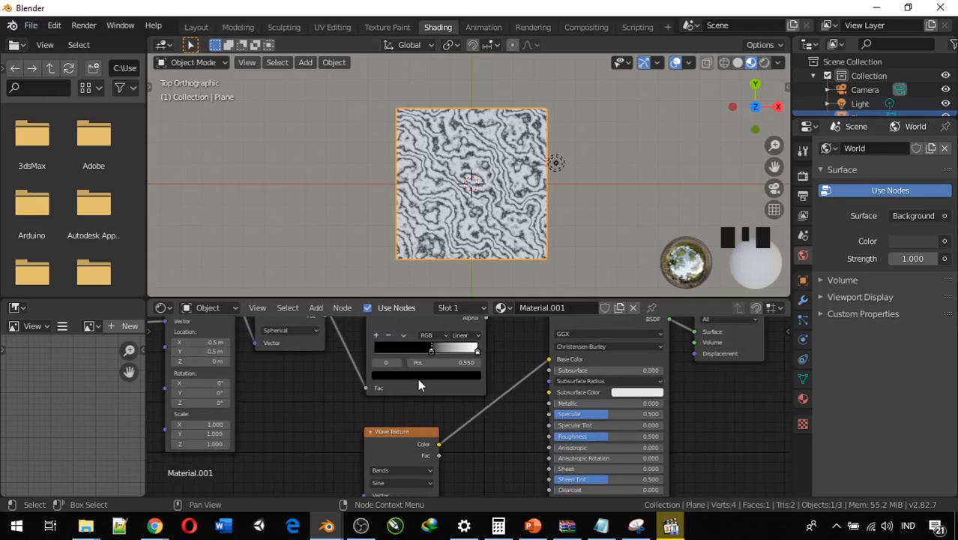
pyautogui.moveTo(415, 381); pyautogui.dragTo(382, 438, button='middle')
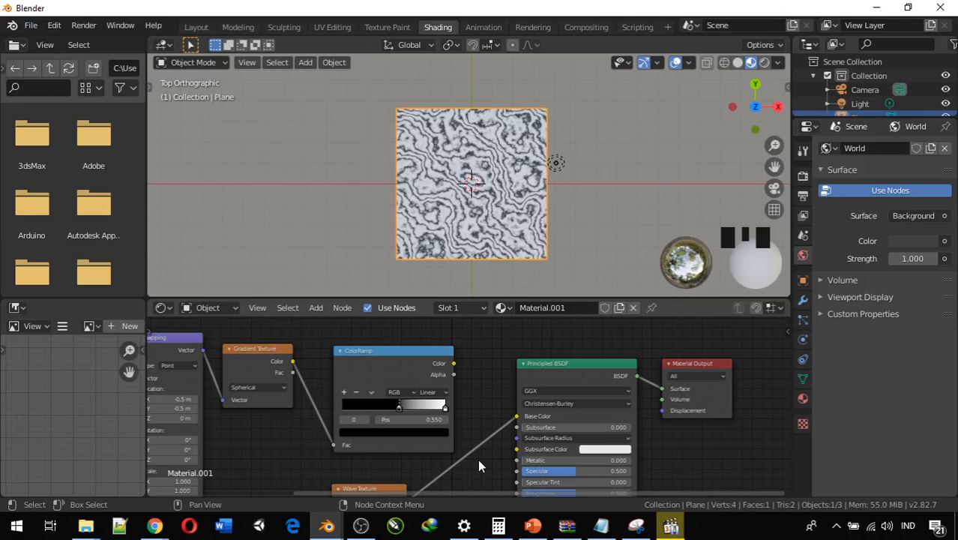
pyautogui.hotkey('shift', 'a')
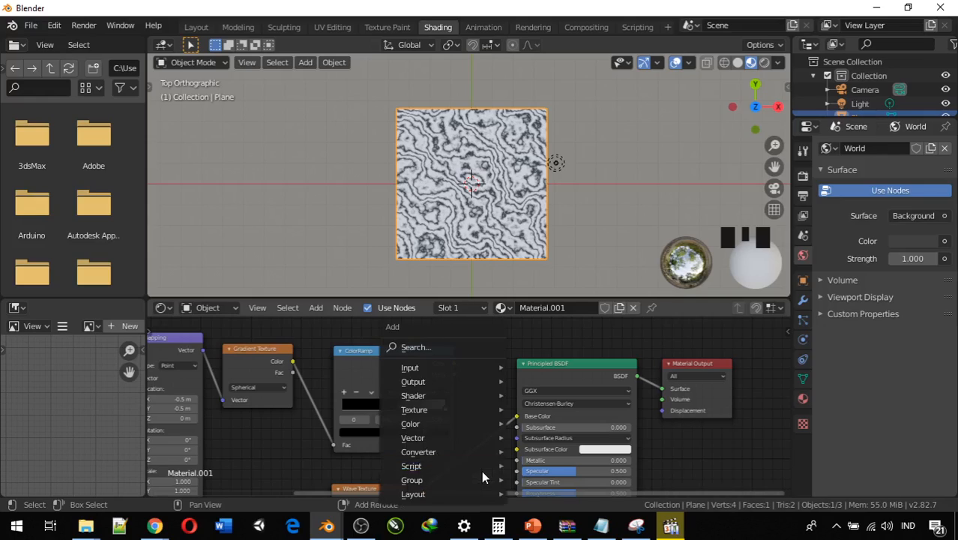
pyautogui.moveTo(481, 471)
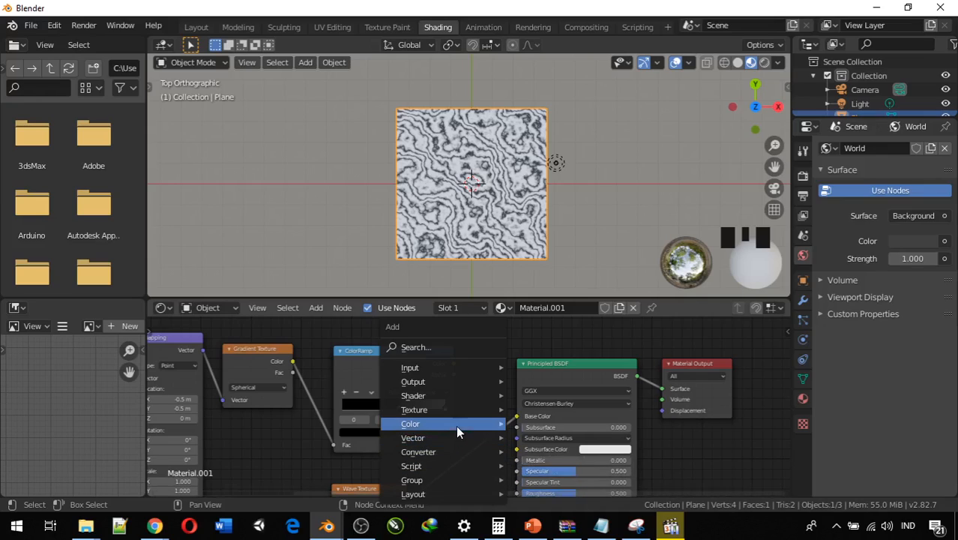
pyautogui.moveTo(454, 422)
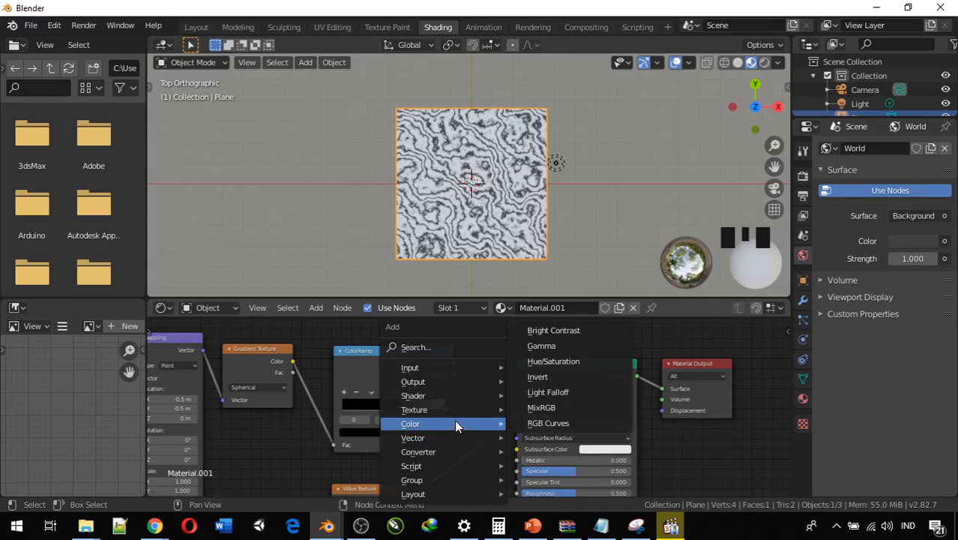
pyautogui.click(528, 407)
pyautogui.click(448, 456)
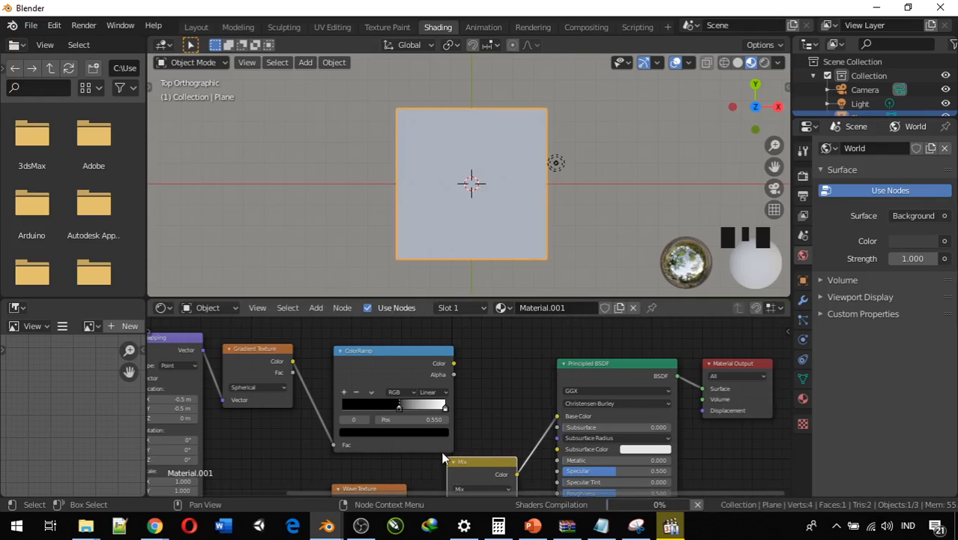
# Connect the ColorRamp's Color output to the Mix node's Color2 input and place the node beside the Principled BSDF.
pyautogui.moveTo(448, 457); pyautogui.dragTo(444, 404, button='middle')
pyautogui.moveTo(466, 325); pyautogui.dragTo(458, 495)
pyautogui.moveTo(483, 420); pyautogui.dragTo(512, 377)
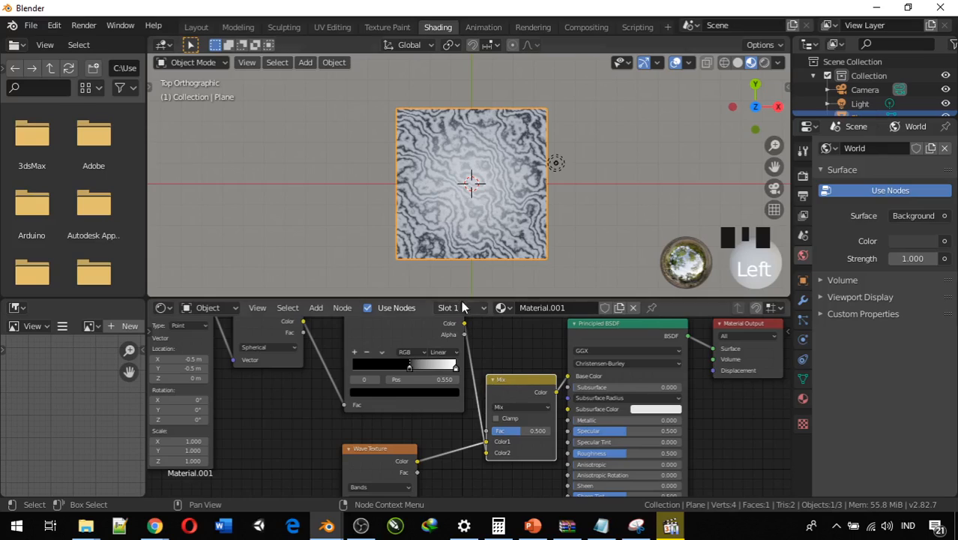
# Move the ColorRamp's white stop to position 0.655, close to the black stop.
pyautogui.scroll(6, 444, 216)
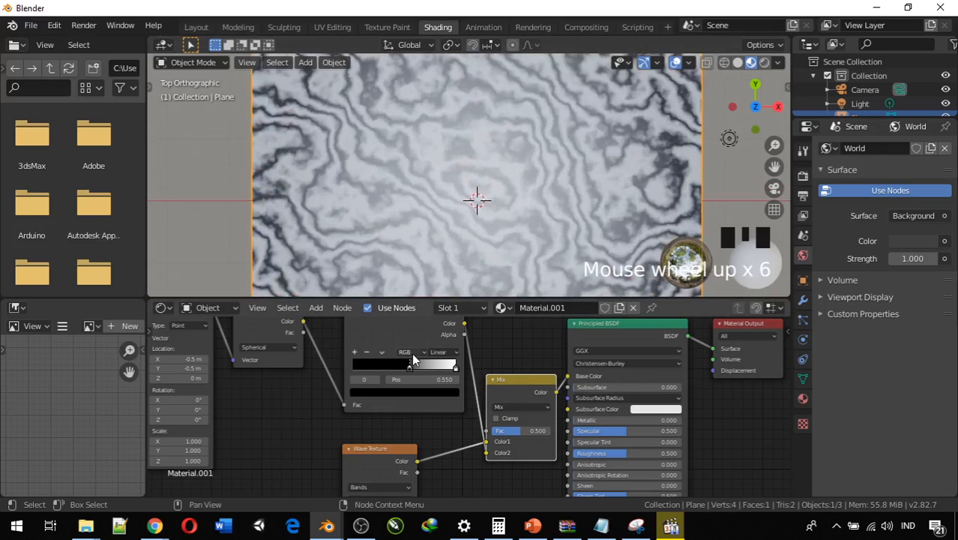
pyautogui.scroll(-2, 444, 257)
pyautogui.scroll(1, 445, 258)
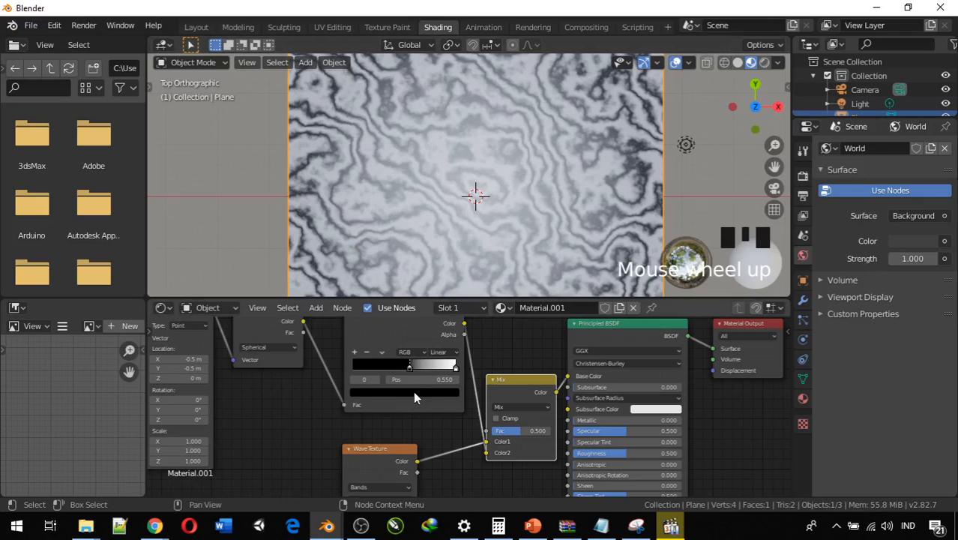
pyautogui.moveTo(456, 366); pyautogui.dragTo(408, 366)
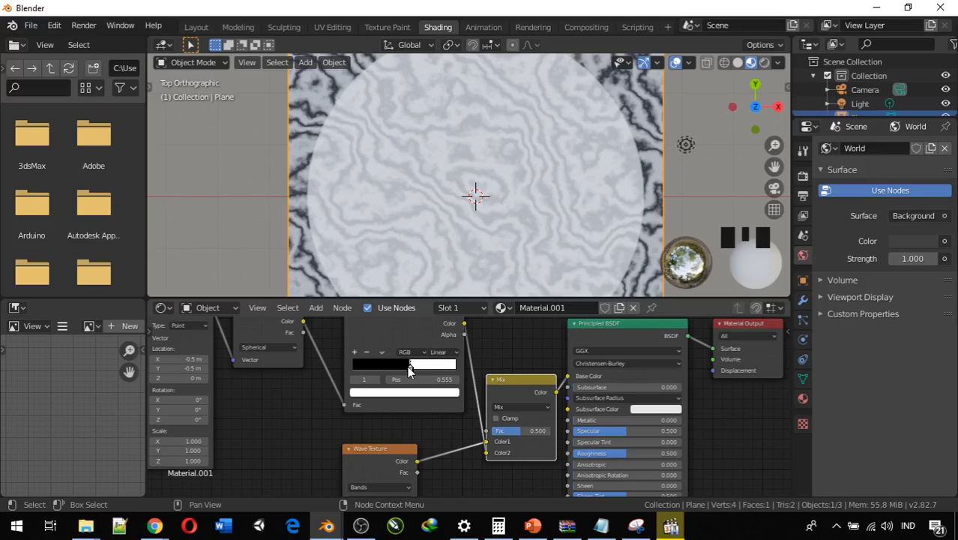
pyautogui.moveTo(409, 369); pyautogui.dragTo(422, 372)
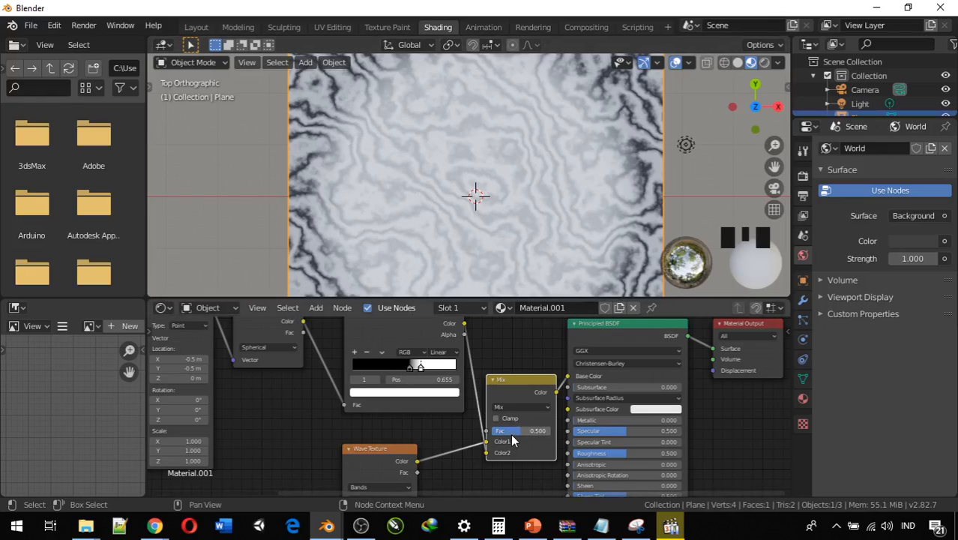
# Swap the Mix node's inputs so the ColorRamp feeds Color1 and the Wave Texture feeds Color2.
pyautogui.scroll(1, 516, 433)
pyautogui.scroll(2, 516, 432)
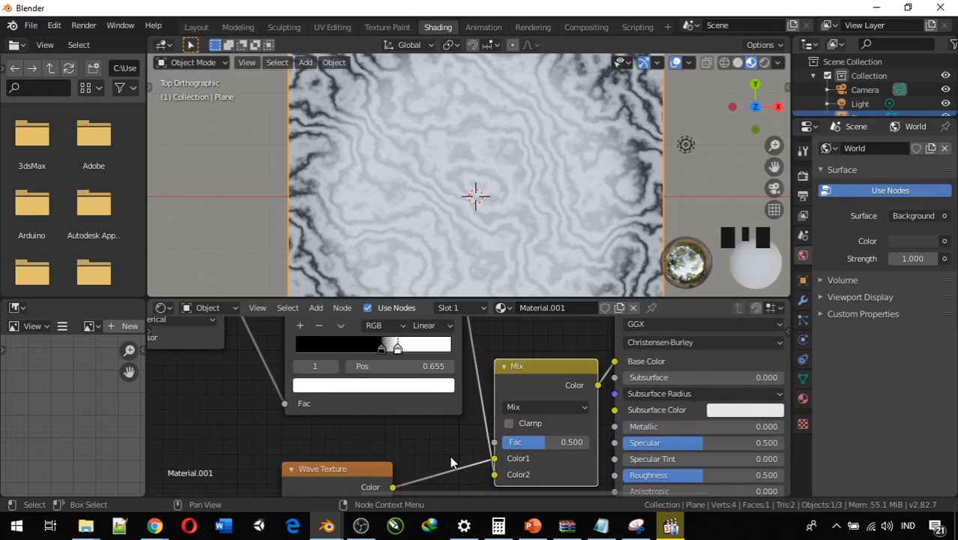
pyautogui.moveTo(450, 457); pyautogui.dragTo(441, 499, button='middle')
pyautogui.scroll(-1, 439, 420)
pyautogui.moveTo(460, 369); pyautogui.dragTo(498, 319, button='middle')
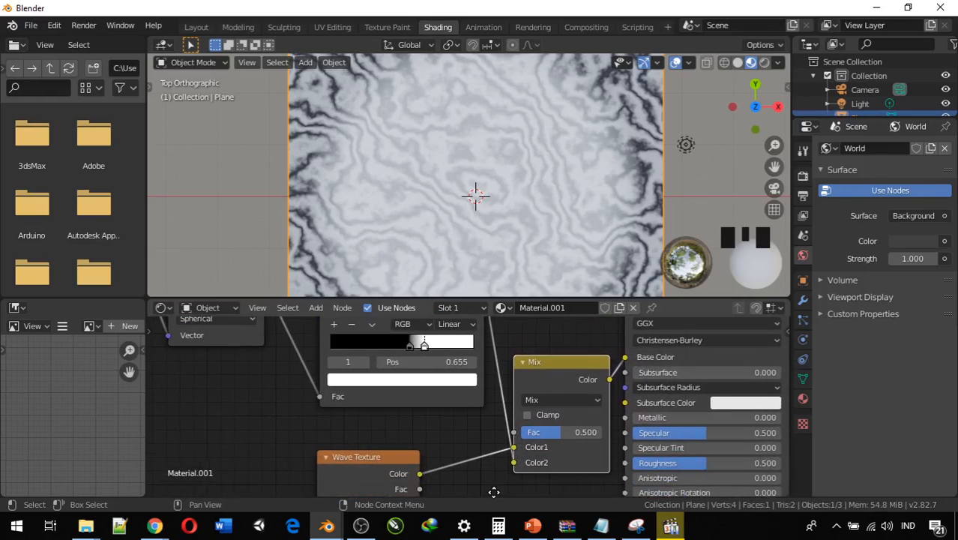
pyautogui.moveTo(515, 442); pyautogui.dragTo(515, 459)
pyautogui.moveTo(535, 448); pyautogui.dragTo(535, 458, button='middle')
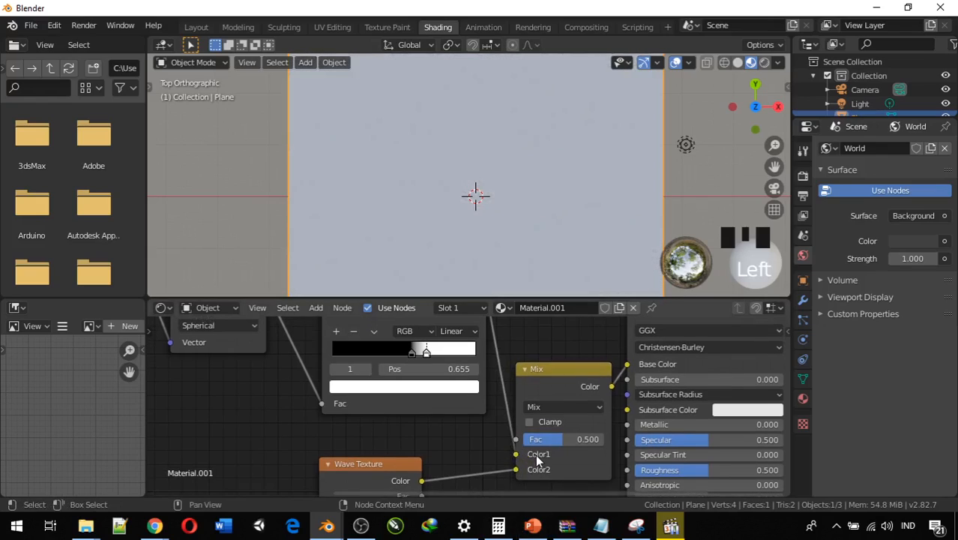
# Test the Mix node's Fac at 1.000 and 0.000, and set it to 0.233.
pyautogui.moveTo(536, 330); pyautogui.dragTo(563, 416, button='middle')
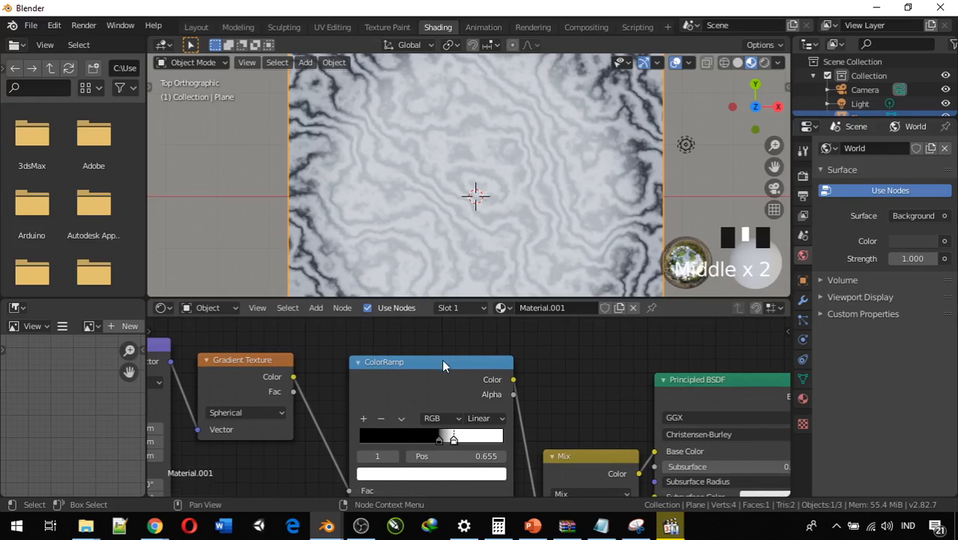
pyautogui.moveTo(418, 389); pyautogui.dragTo(377, 259, button='middle')
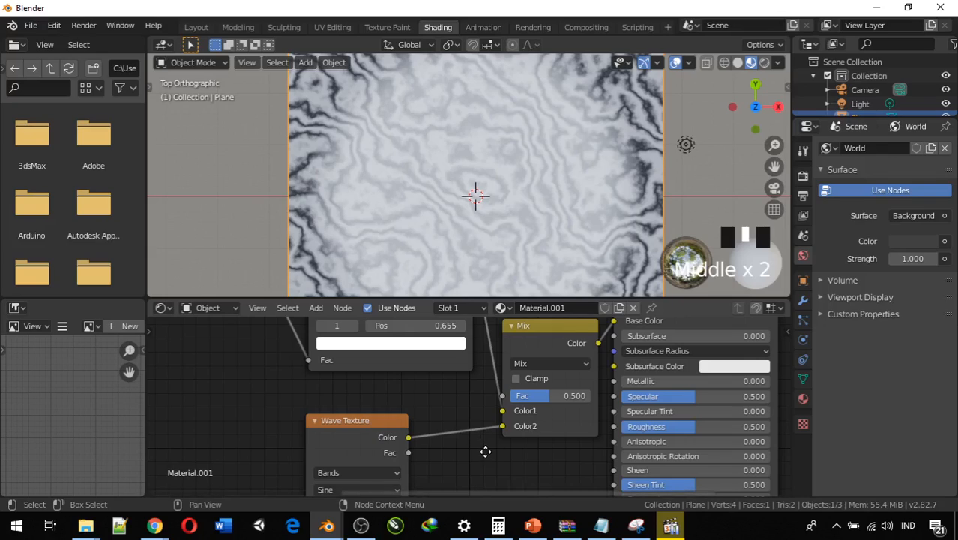
pyautogui.moveTo(483, 454); pyautogui.dragTo(442, 489, button='middle')
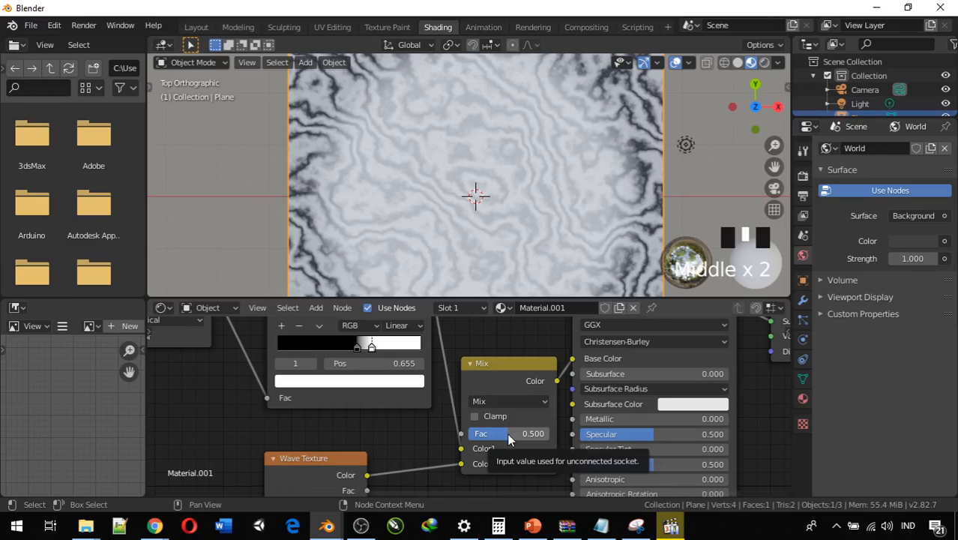
pyautogui.moveTo(507, 433); pyautogui.dragTo(554, 433)
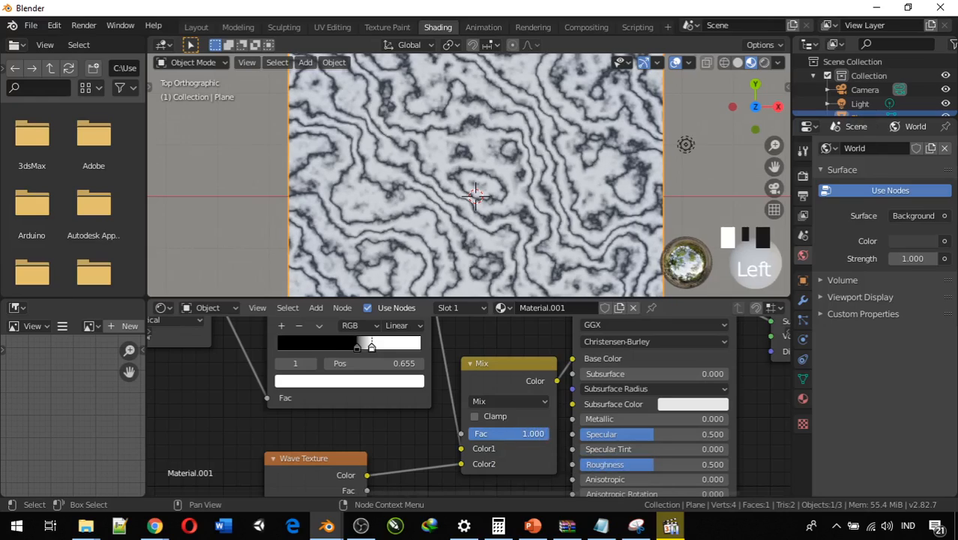
pyautogui.scroll(-1, 499, 240)
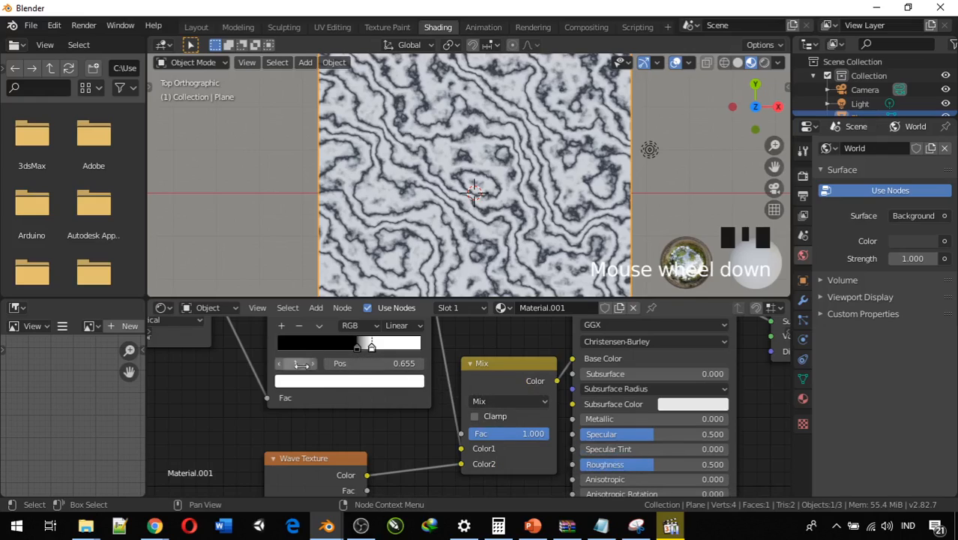
pyautogui.moveTo(345, 387); pyautogui.dragTo(320, 404, button='middle')
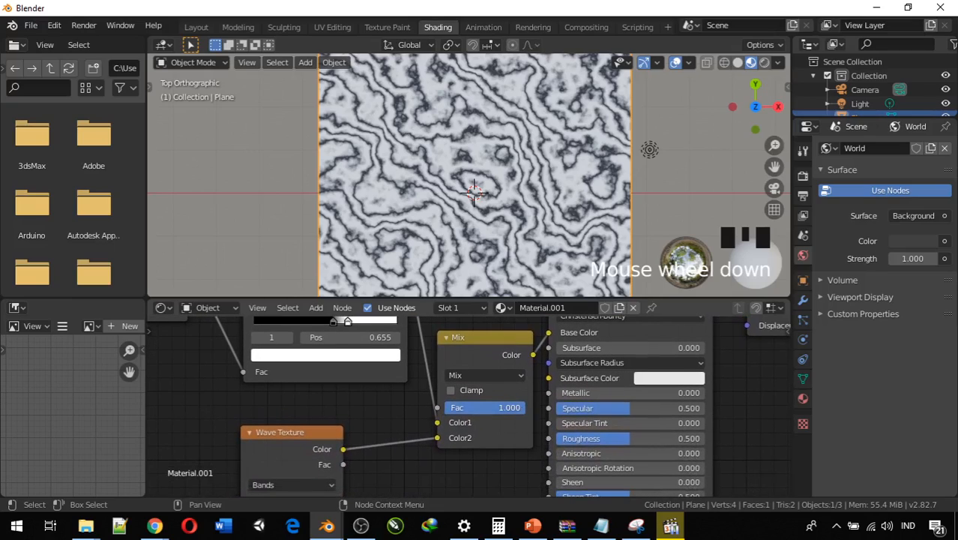
pyautogui.moveTo(492, 408); pyautogui.dragTo(409, 407)
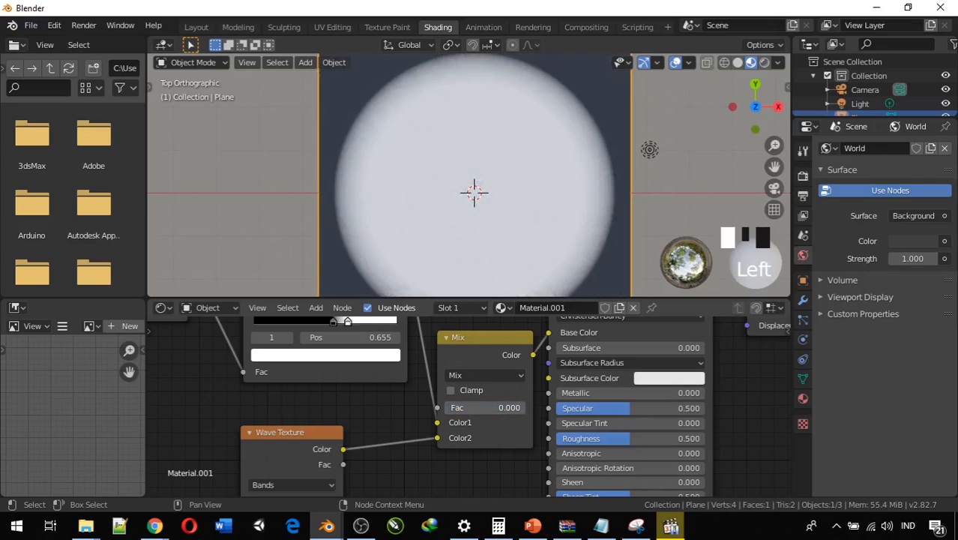
pyautogui.moveTo(483, 408)
pyautogui.mouseDown()
pyautogui.moveTo(510, 408)
pyautogui.moveTo(501, 408)
pyautogui.mouseUp()
# Replace the Wave Texture with a Sky Texture whose Color output feeds the Mix node's Color2 input.
pyautogui.click(319, 439)
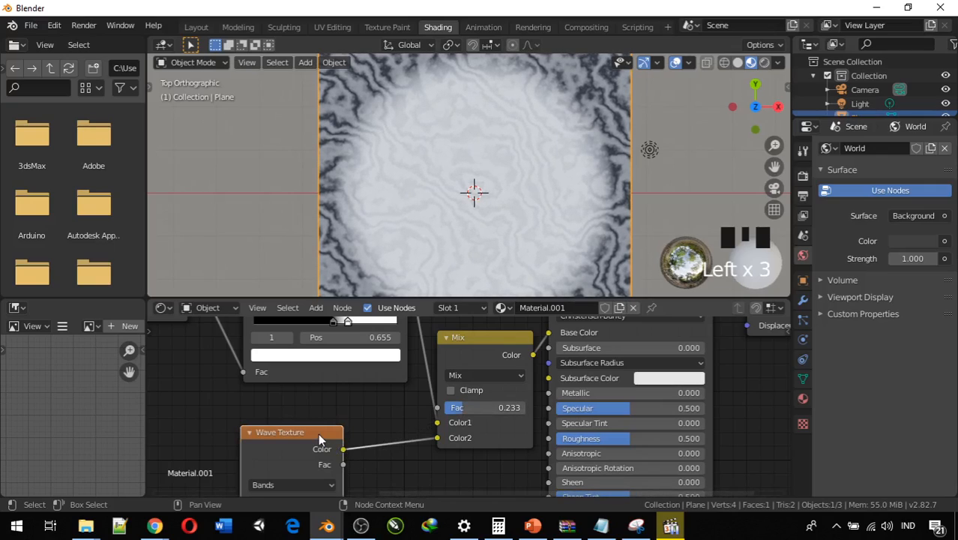
pyautogui.press('Delete')
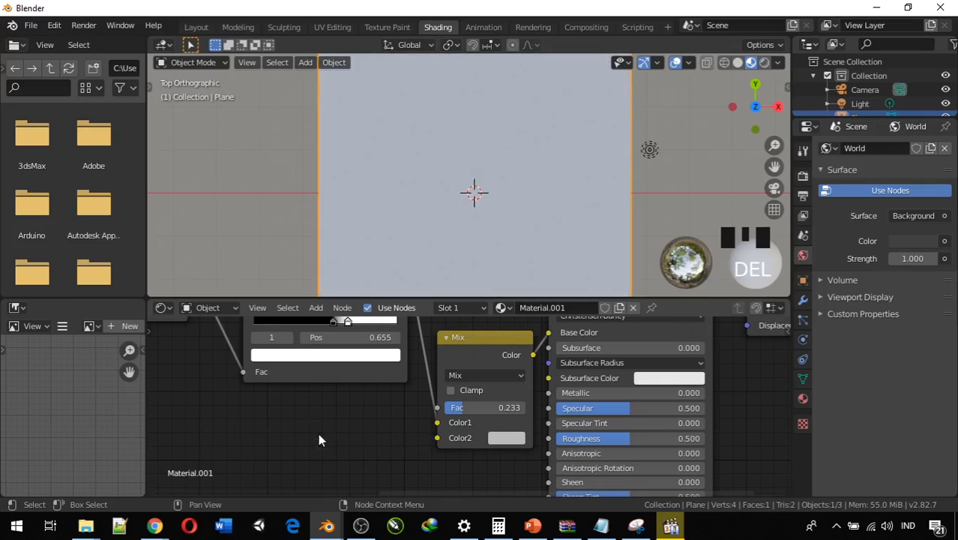
pyautogui.click(316, 442)
pyautogui.hotkey('shift', 'a')
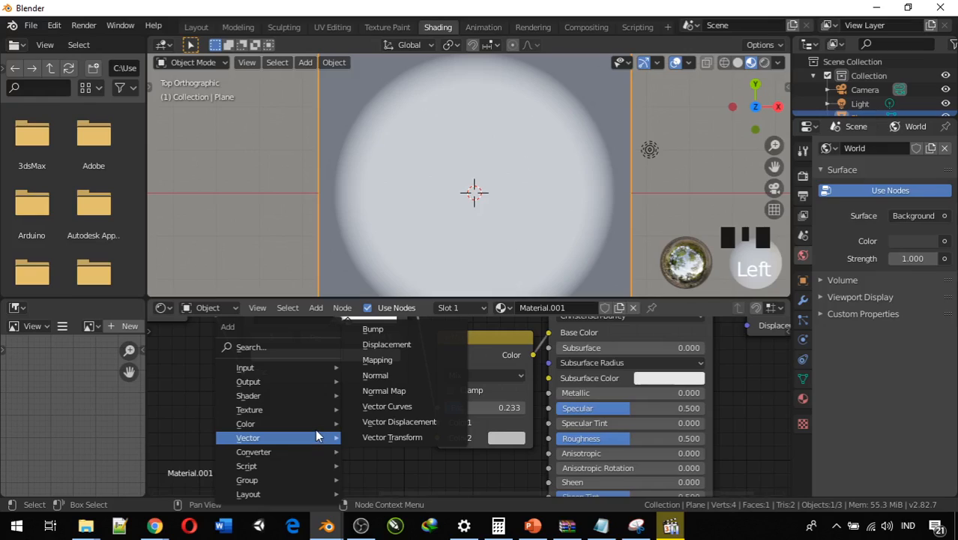
pyautogui.moveTo(311, 466)
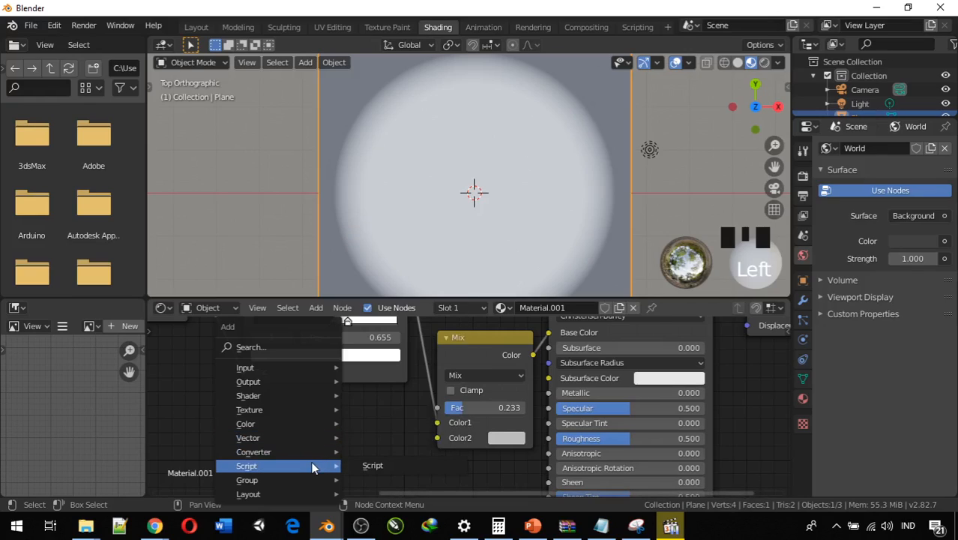
pyautogui.moveTo(315, 438)
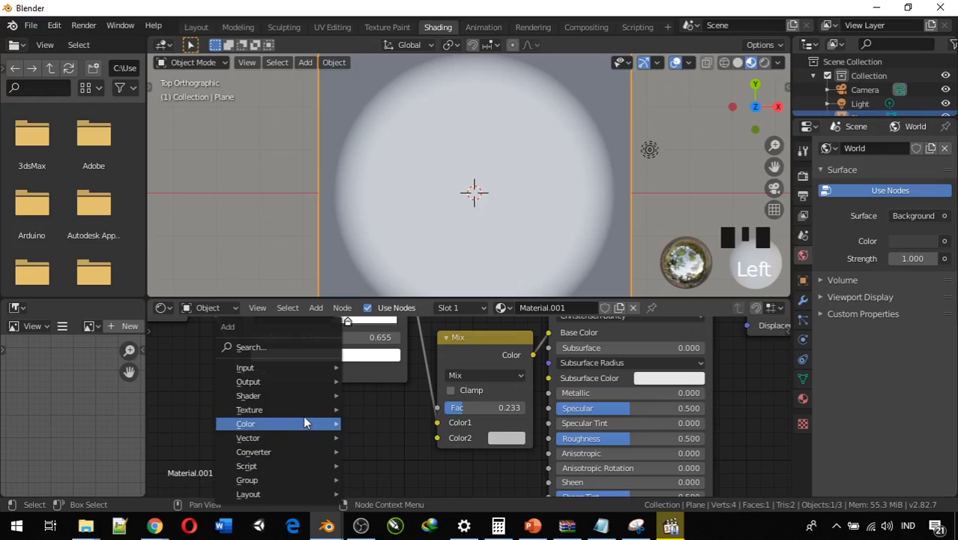
pyautogui.moveTo(304, 416)
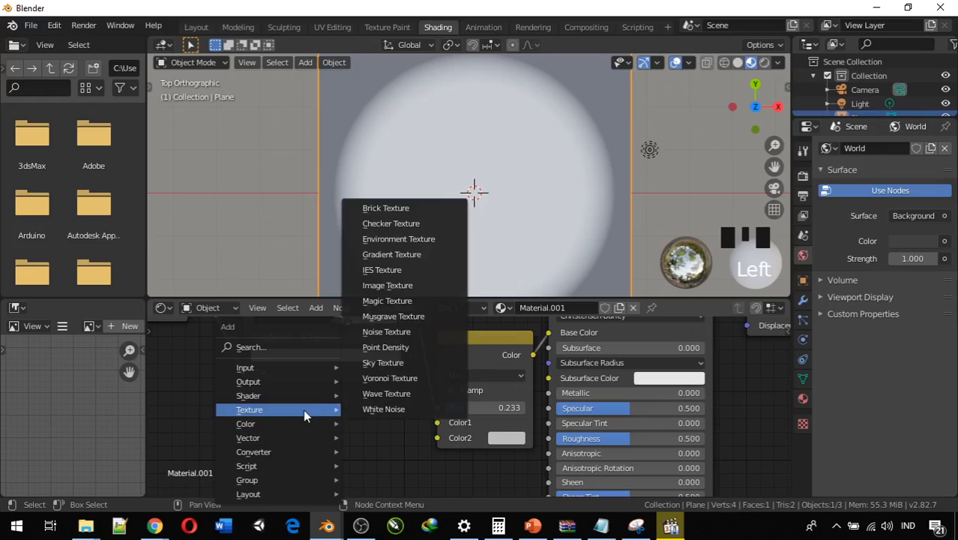
pyautogui.click(413, 362)
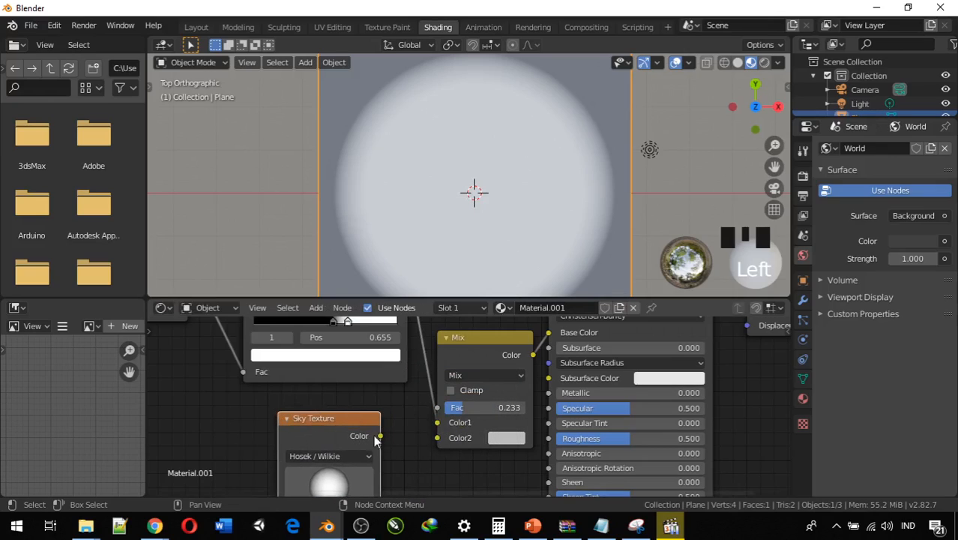
pyautogui.moveTo(380, 435); pyautogui.dragTo(438, 438)
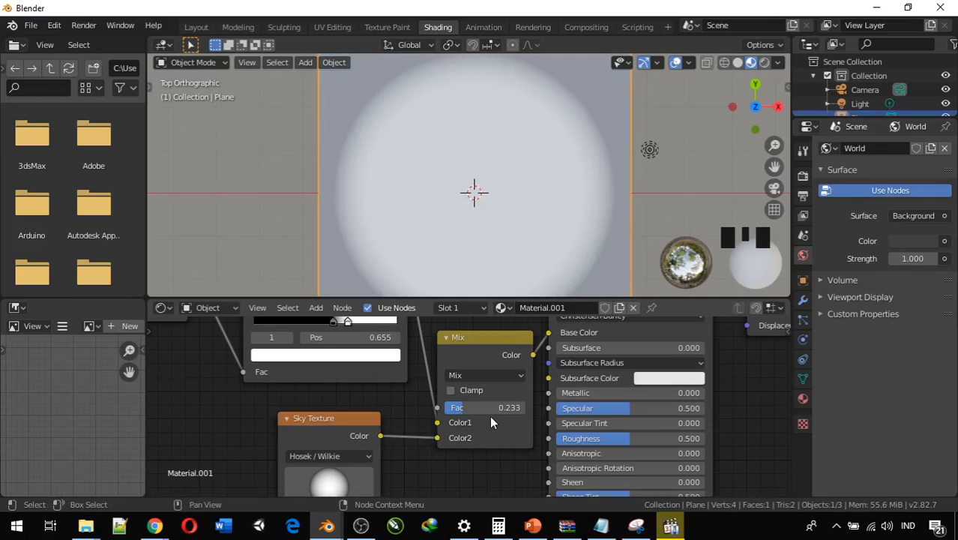
# Set the Mix node's Fac to 0.600 to strengthen the Sky Texture in the blend.
pyautogui.scroll(-2, 451, 276)
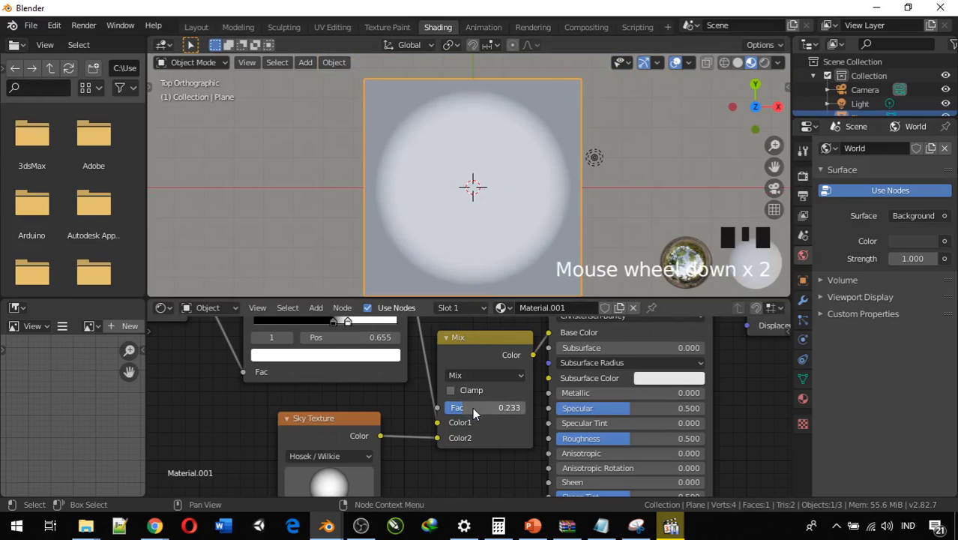
pyautogui.moveTo(473, 407); pyautogui.dragTo(499, 407)
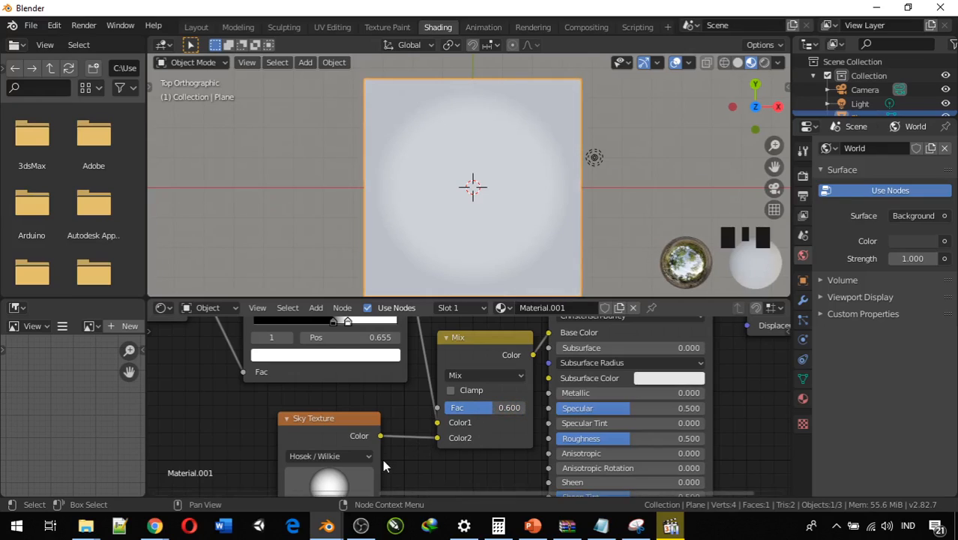
pyautogui.moveTo(382, 459); pyautogui.dragTo(410, 383, button='middle')
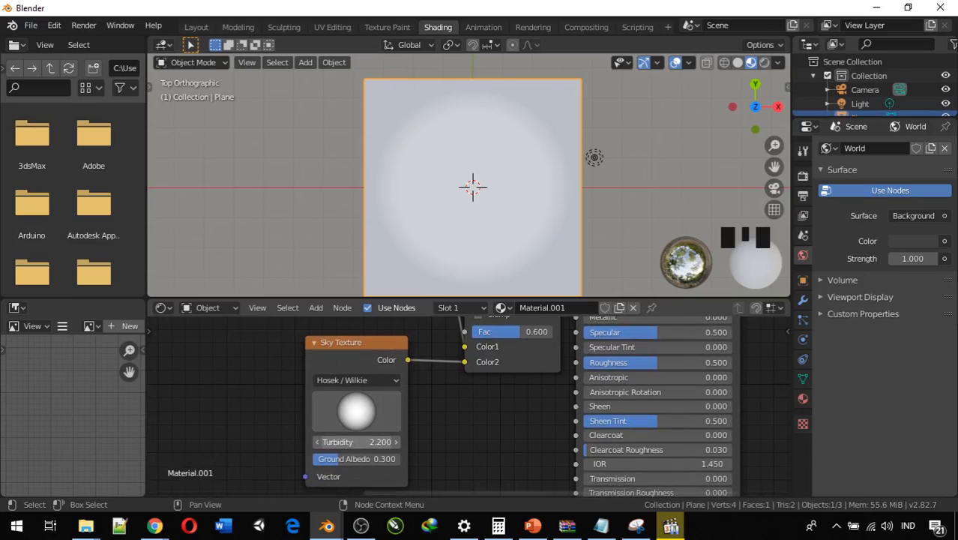
# Set the Sky Texture's Turbidity to 6.800 and its Ground Albedo to 0.615.
pyautogui.moveTo(355, 447)
pyautogui.mouseDown()
pyautogui.moveTo(375, 447)
pyautogui.moveTo(355, 450)
pyautogui.moveTo(366, 458)
pyautogui.mouseUp()
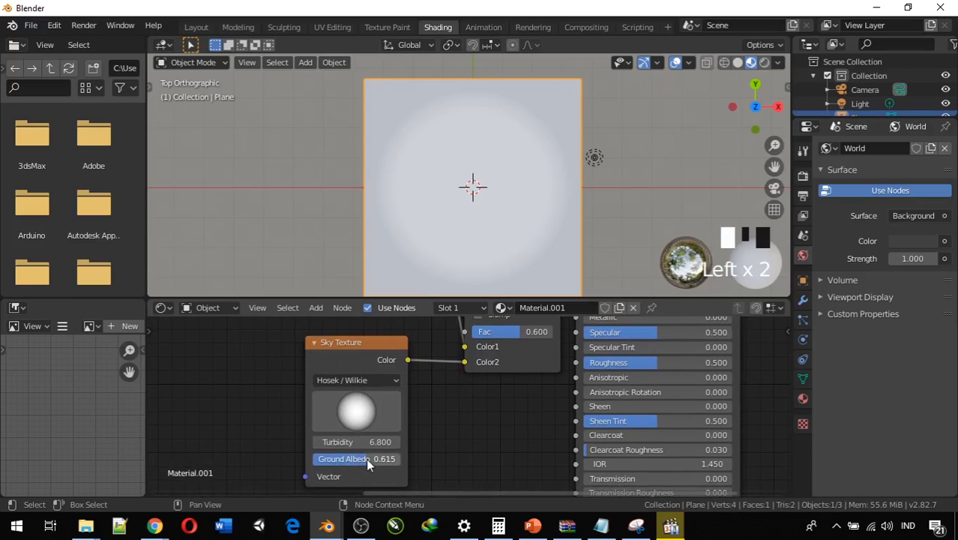
# Replace the Sky Texture with a Voronoi Texture whose Color output feeds the Mix node's Color2 input.
pyautogui.click(369, 346)
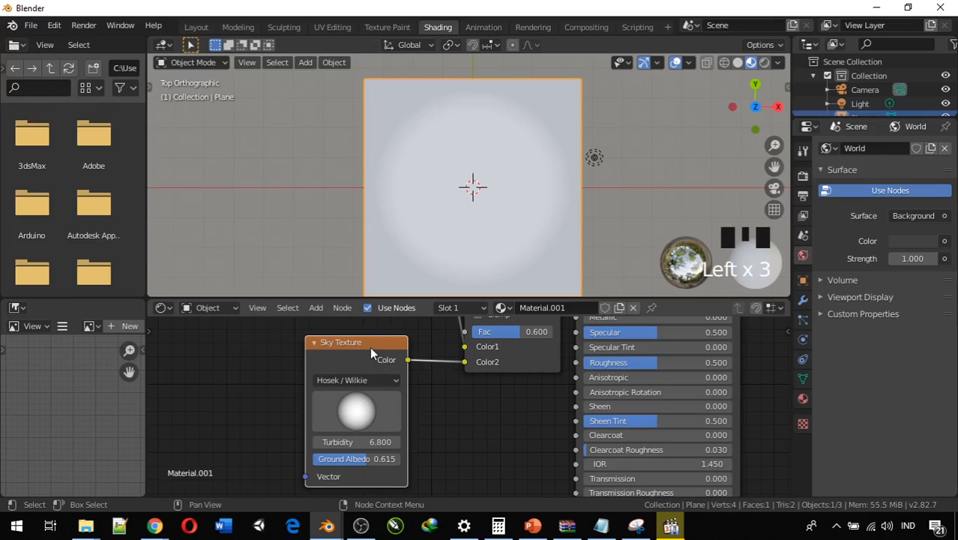
pyautogui.press('x')
pyautogui.hotkey('shift', 'a')
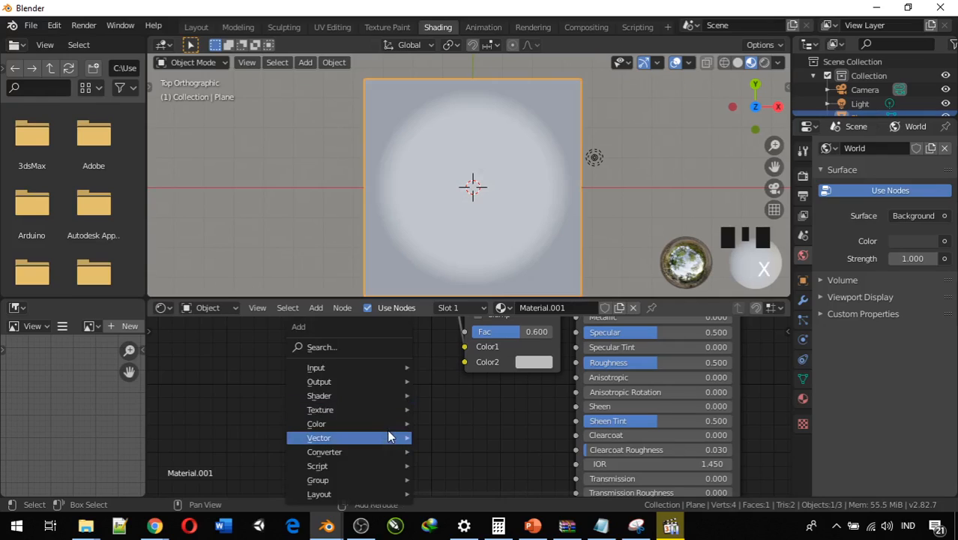
pyautogui.moveTo(410, 410)
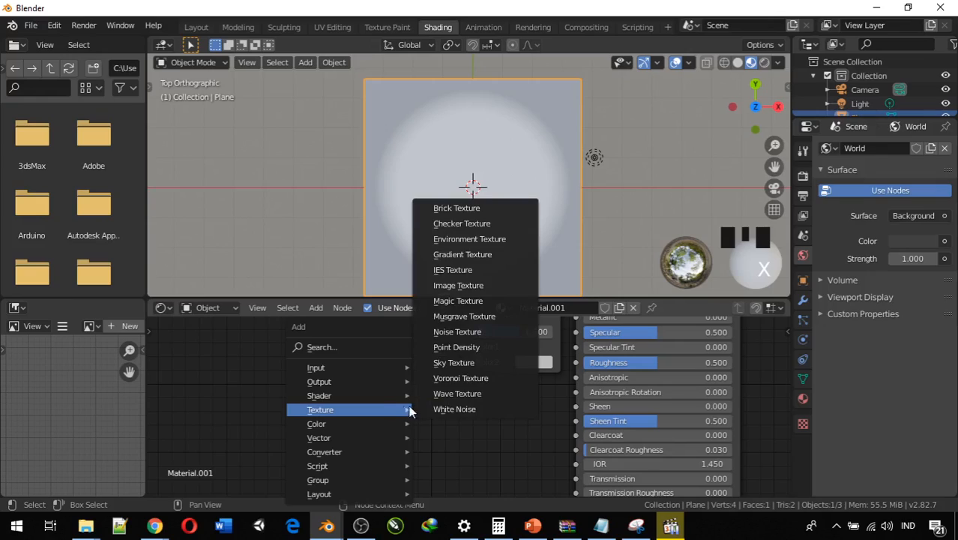
pyautogui.click(454, 375)
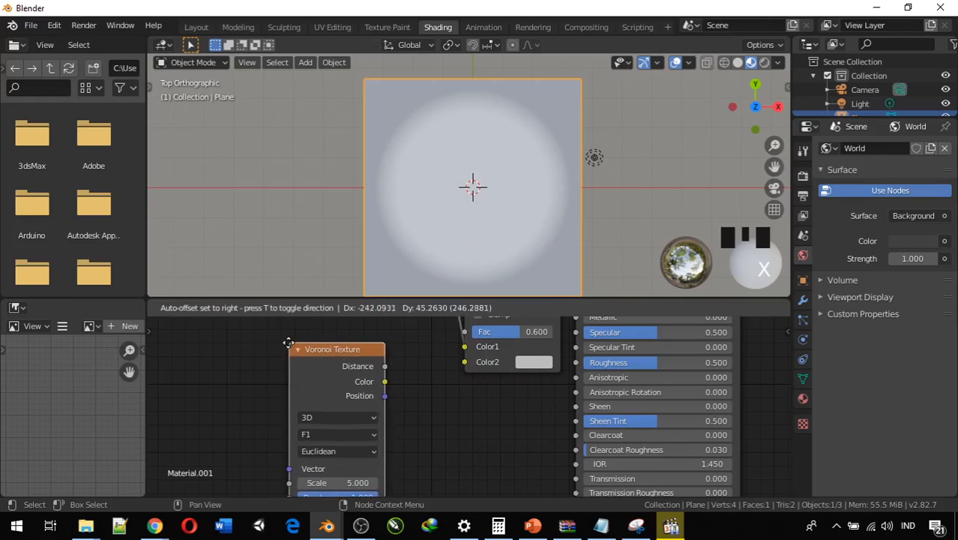
pyautogui.click(282, 343)
pyautogui.moveTo(385, 381); pyautogui.dragTo(466, 362)
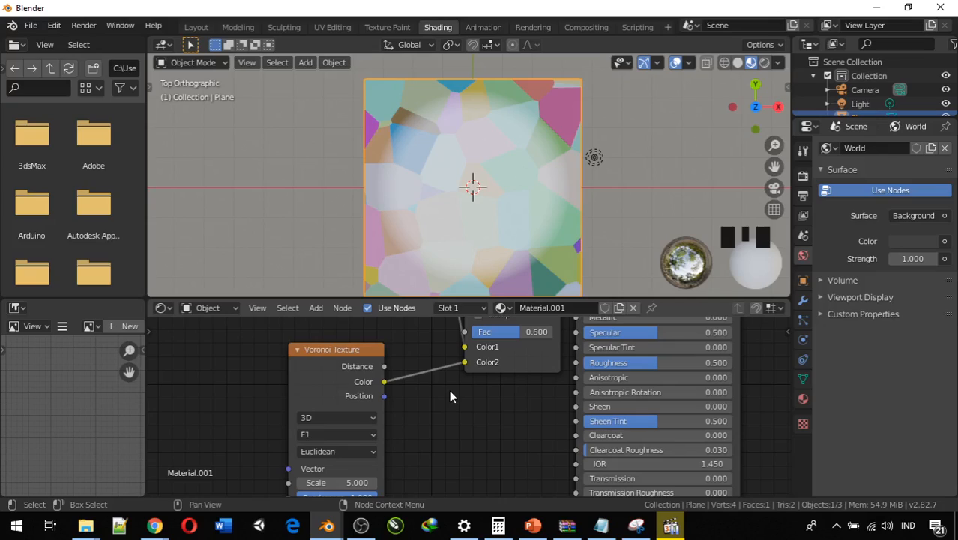
# Set the Voronoi Texture's Scale to 16.400 and test its Randomness, leaving it at 1.000.
pyautogui.scroll(-1, 383, 261)
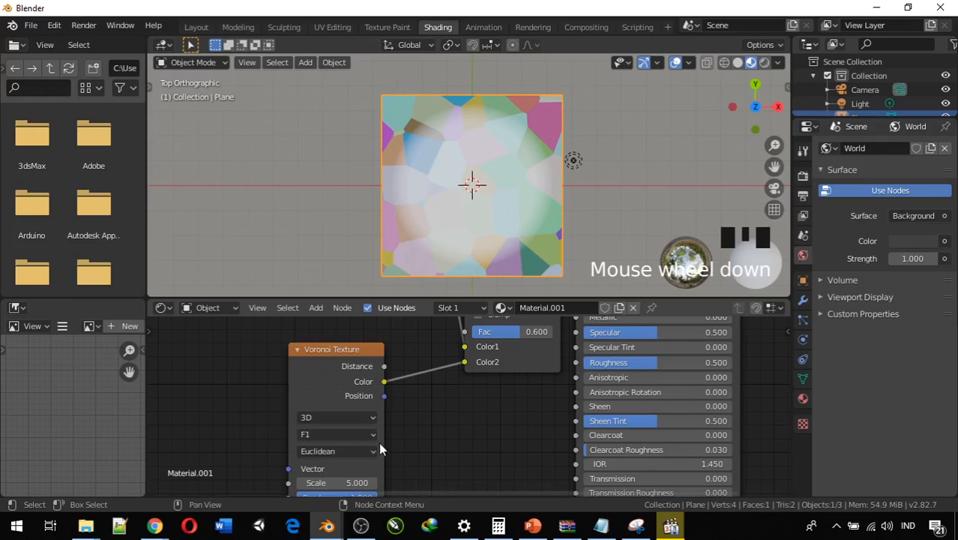
pyautogui.moveTo(434, 436); pyautogui.dragTo(479, 401, button='middle')
pyautogui.moveTo(390, 446); pyautogui.dragTo(408, 447)
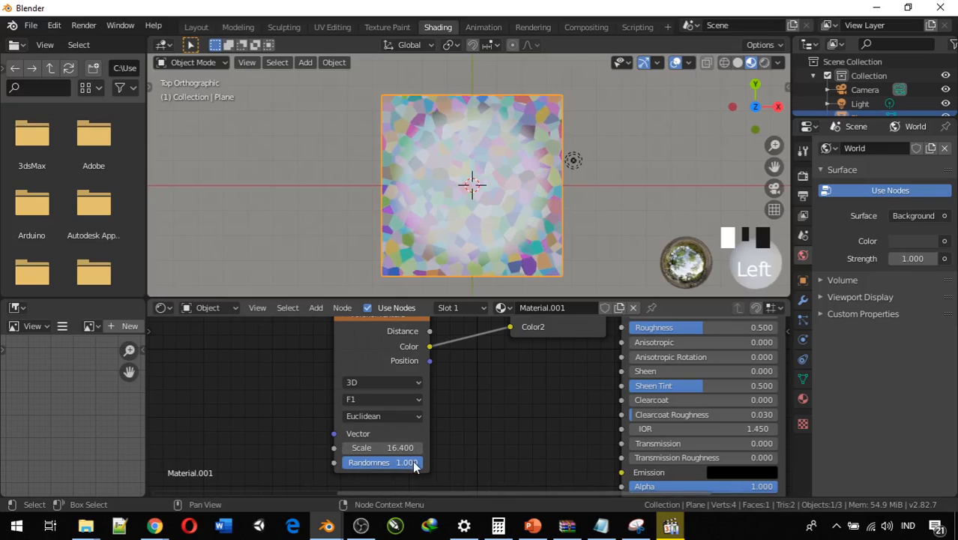
pyautogui.moveTo(415, 465)
pyautogui.mouseDown()
pyautogui.moveTo(353, 462)
pyautogui.moveTo(424, 467)
pyautogui.mouseUp()
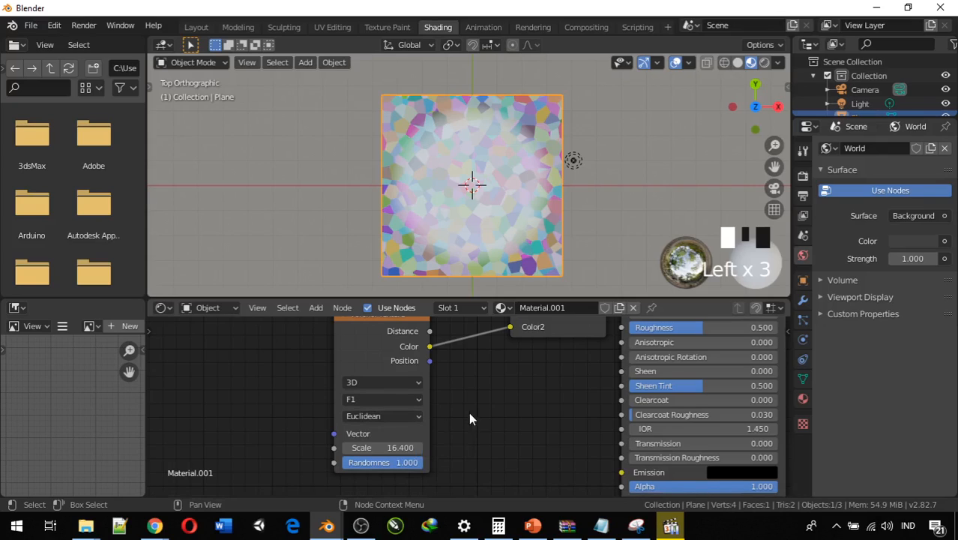
# Delete the Voronoi Texture node that feeds the Mix node's Color2 input.
pyautogui.moveTo(487, 405); pyautogui.dragTo(528, 484, button='middle')
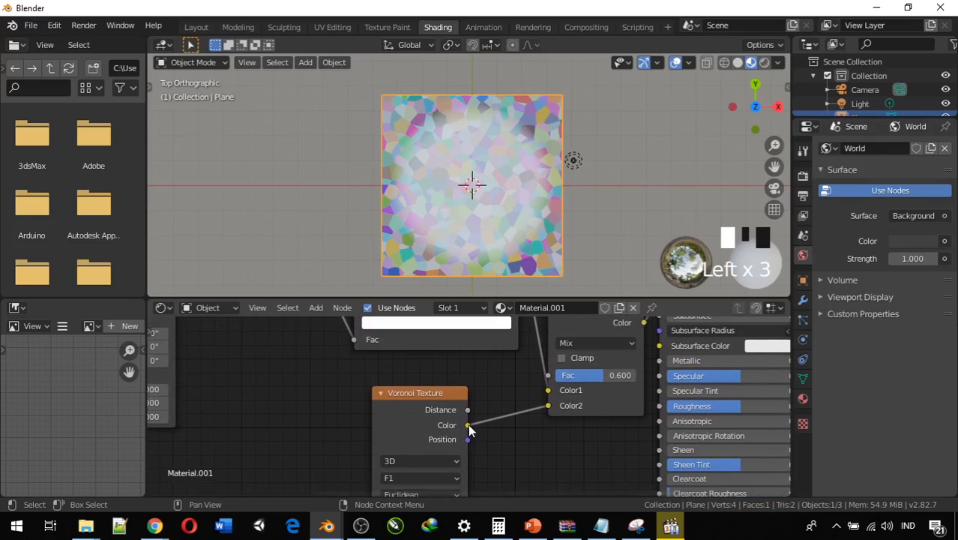
pyautogui.click(439, 400)
pyautogui.press('x')
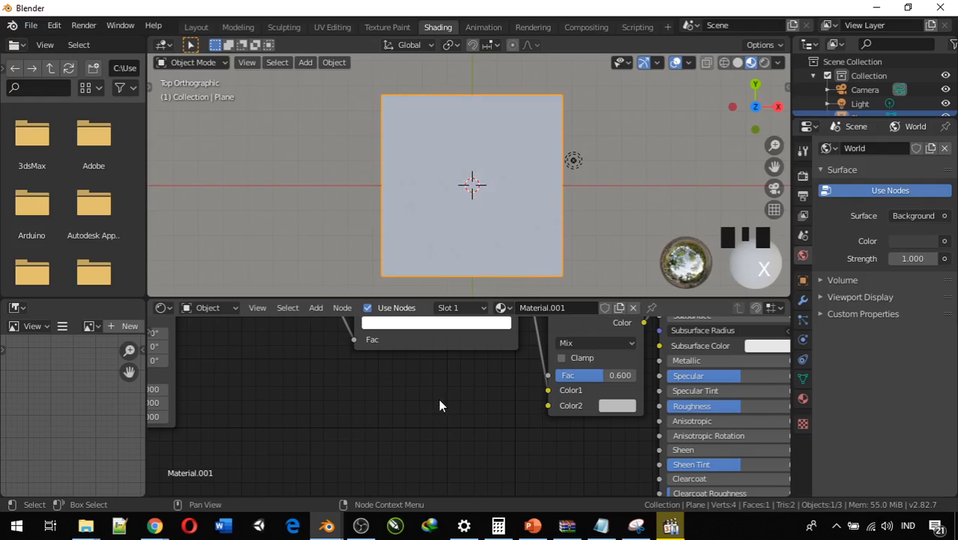
# Replace the ColorRamp with a Wave Texture whose Color output feeds the Mix node's Color1 input.
pyautogui.moveTo(433, 393); pyautogui.dragTo(467, 473, button='middle')
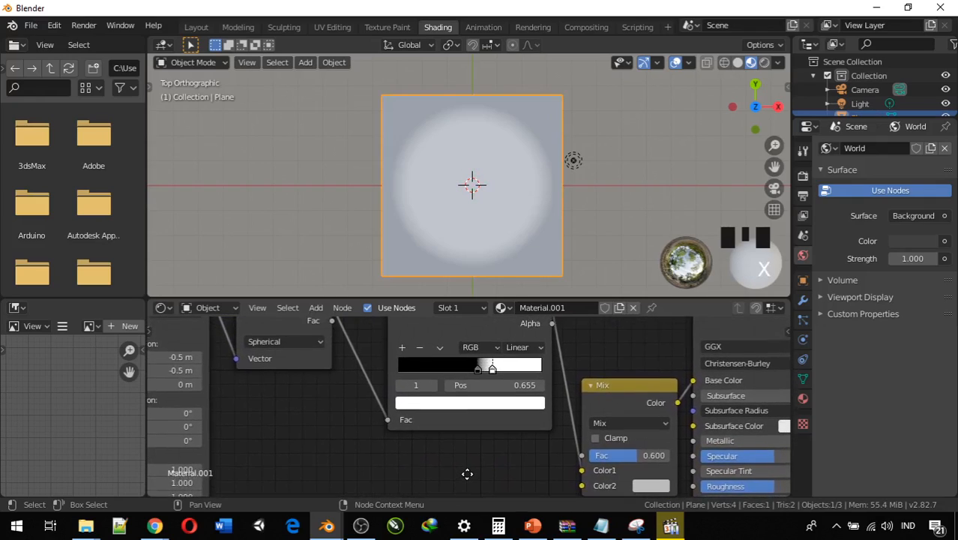
pyautogui.scroll(-1, 466, 474)
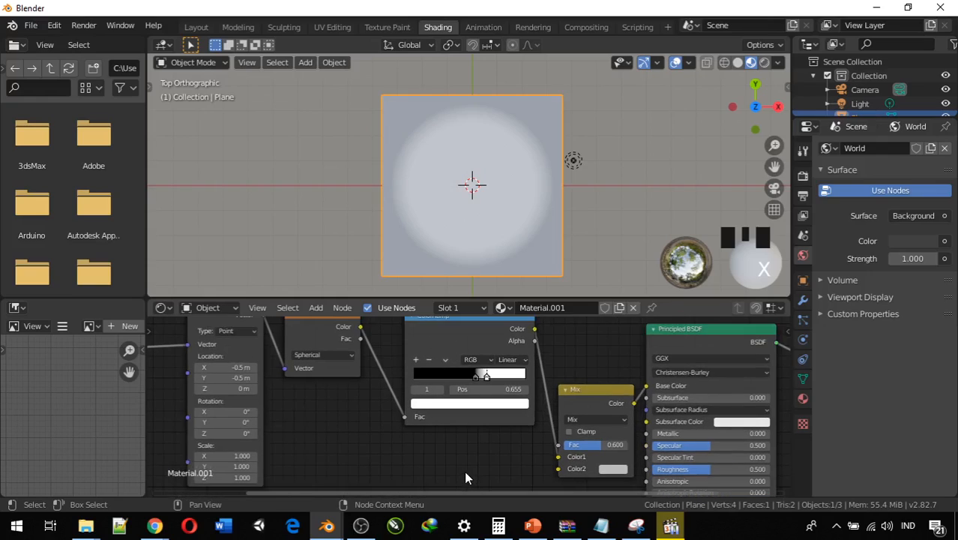
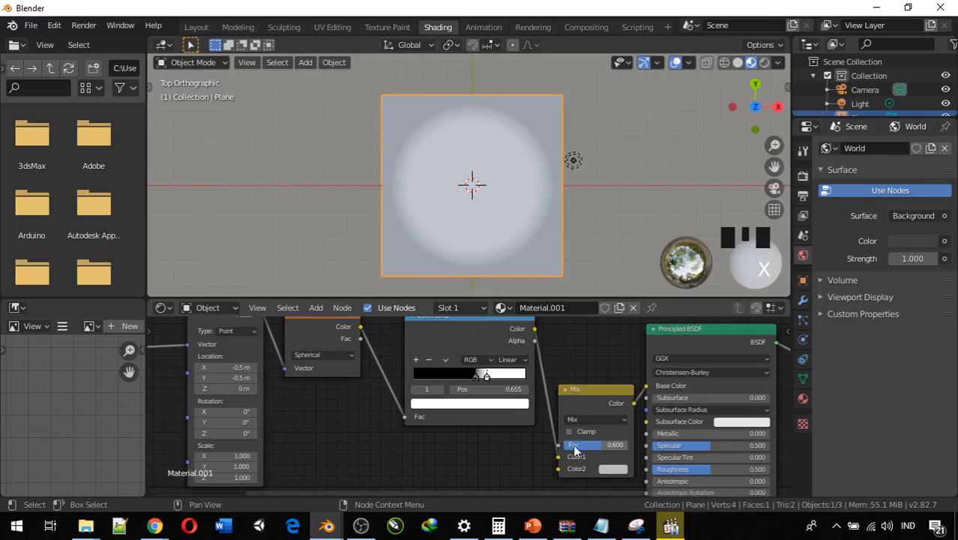
pyautogui.moveTo(457, 452); pyautogui.dragTo(431, 475, button='middle')
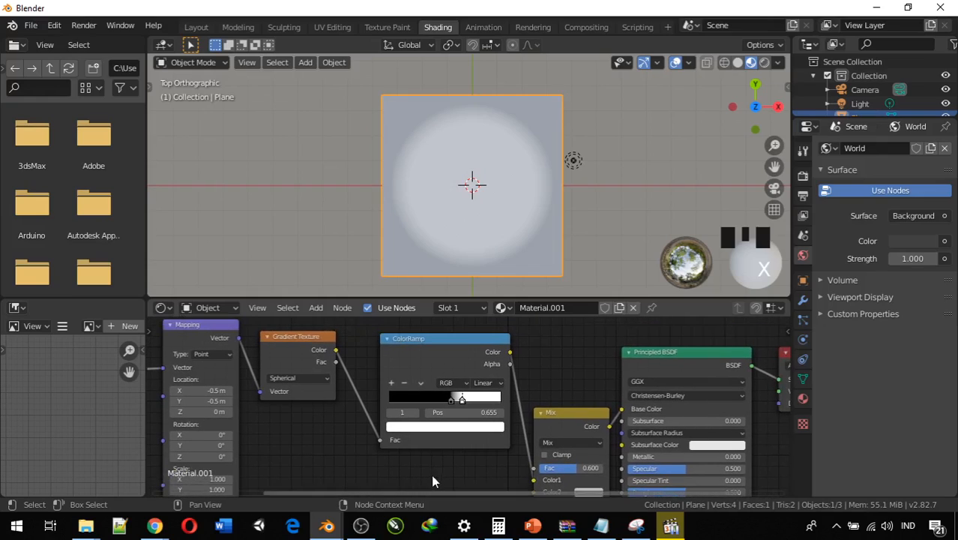
pyautogui.moveTo(423, 338); pyautogui.dragTo(414, 339)
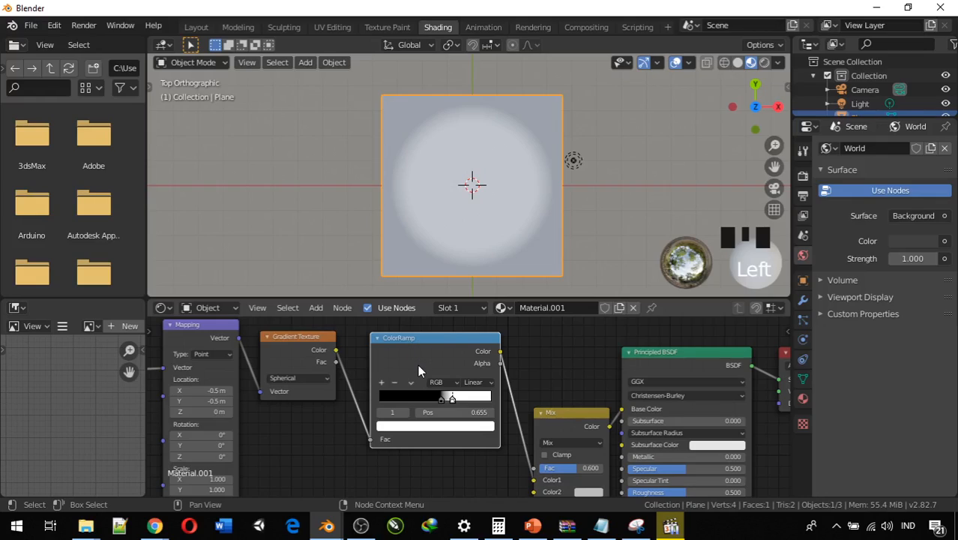
pyautogui.press('x')
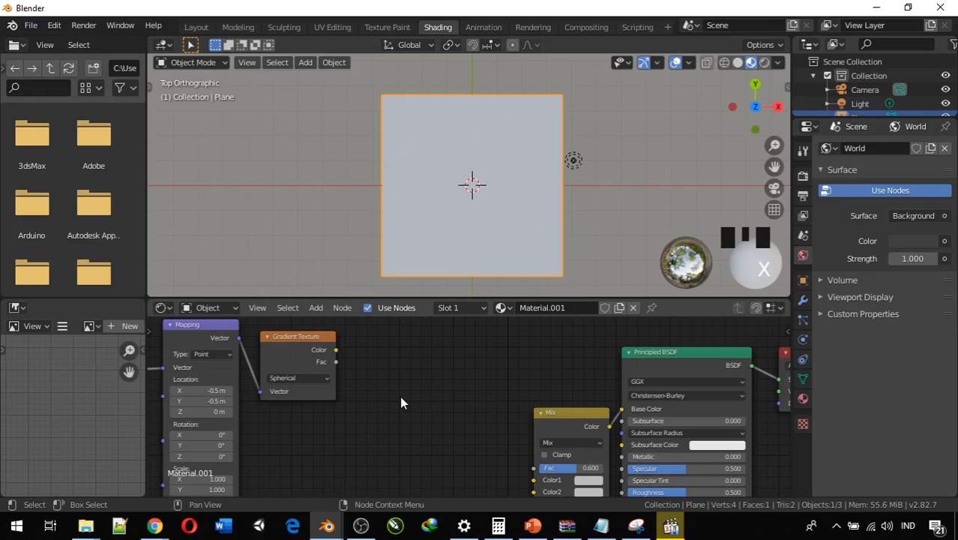
pyautogui.hotkey('shift', 'a')
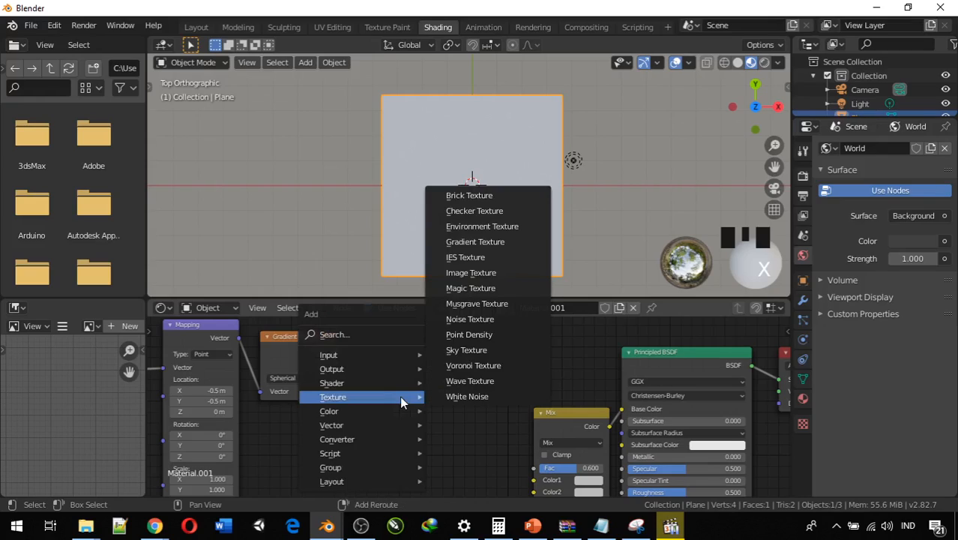
pyautogui.moveTo(396, 425)
pyautogui.moveTo(390, 398)
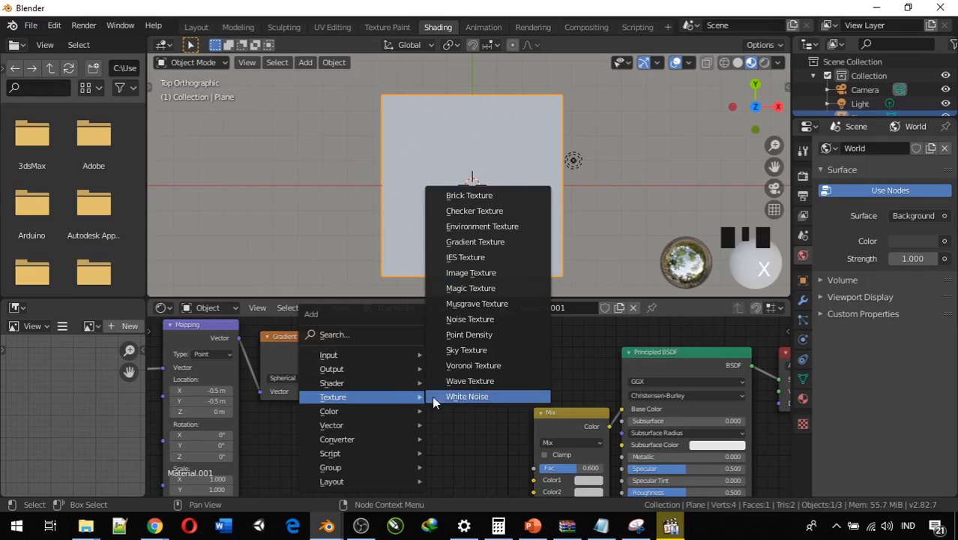
pyautogui.click(457, 382)
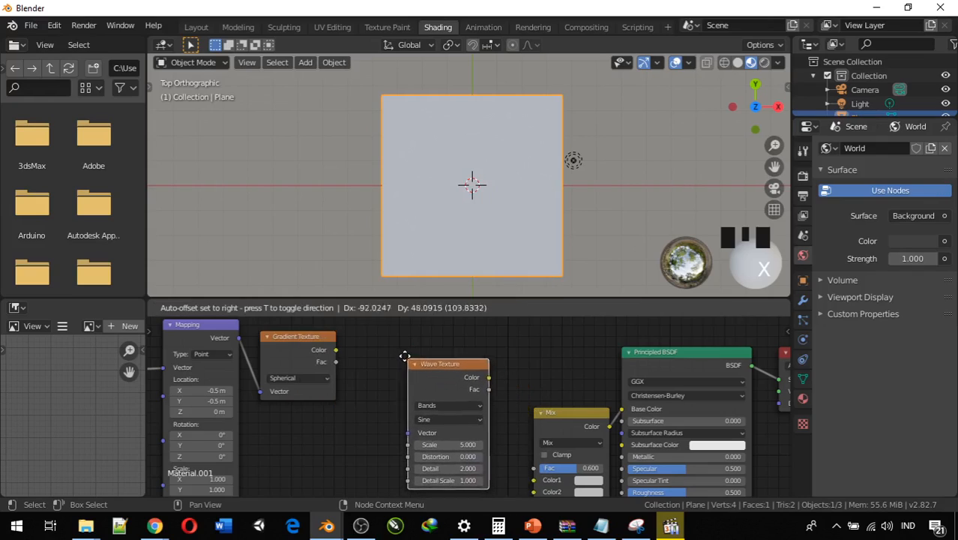
pyautogui.click(440, 367)
pyautogui.moveTo(485, 373); pyautogui.dragTo(530, 475)
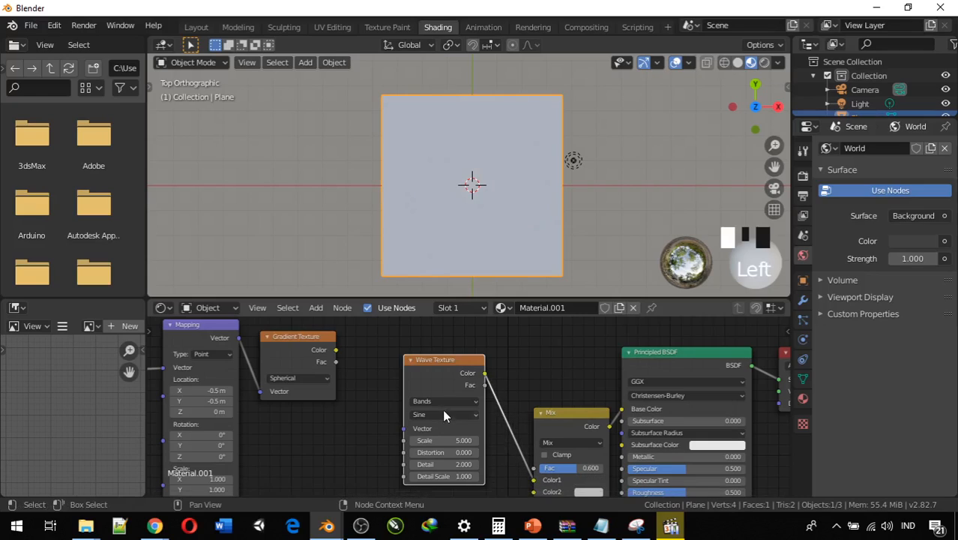
# Add a Voronoi Texture below the Wave Texture and connect its Color output to the Mix node's Color2 input.
pyautogui.moveTo(491, 446); pyautogui.dragTo(481, 413, button='middle')
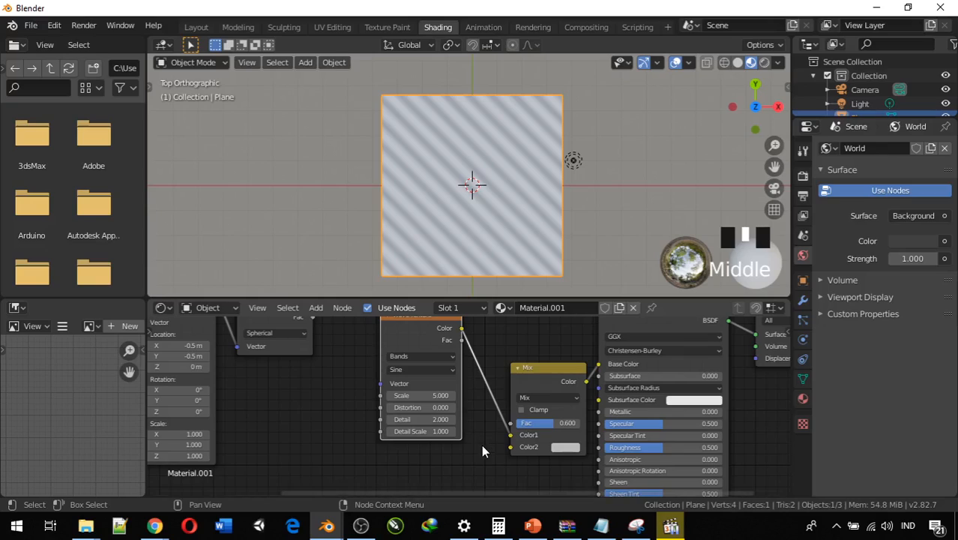
pyautogui.hotkey('shift', 'a')
pyautogui.moveTo(477, 437)
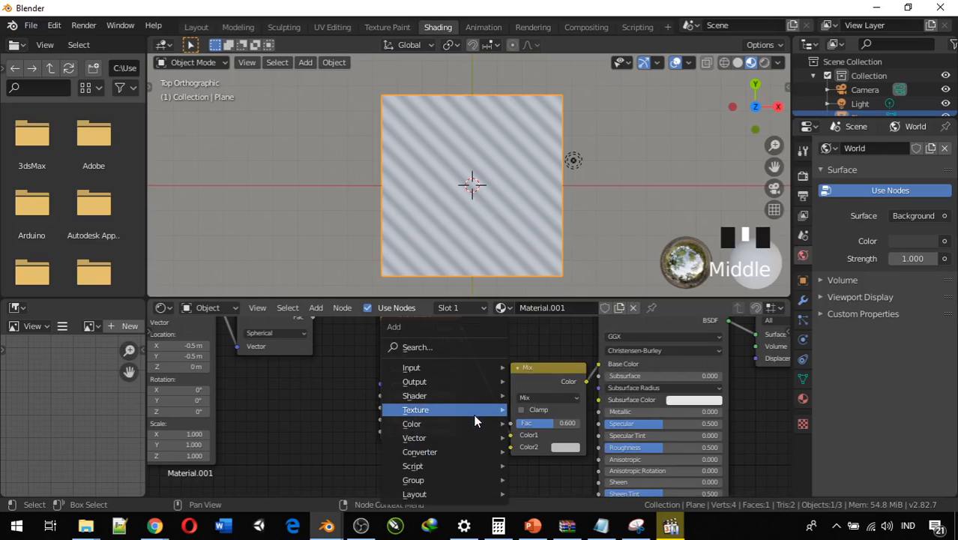
pyautogui.moveTo(477, 411)
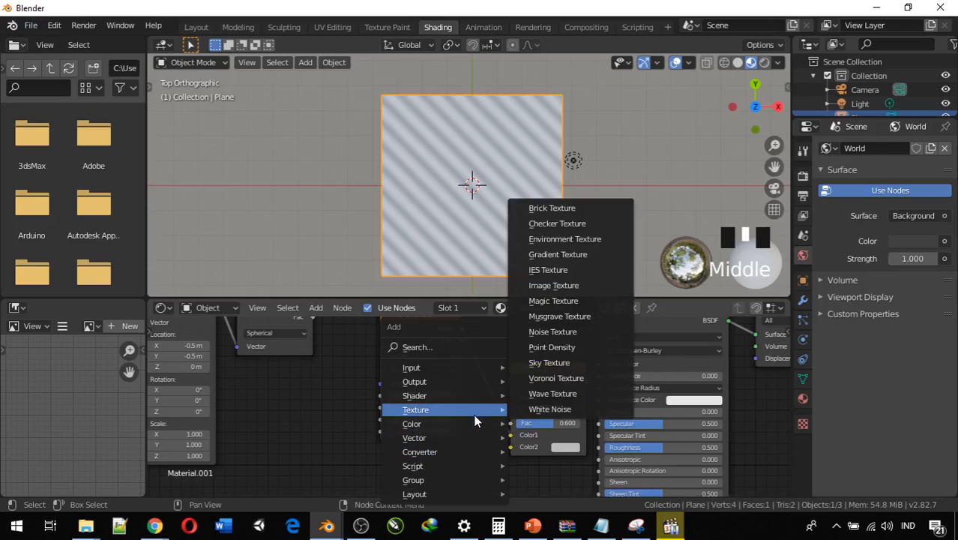
pyautogui.click(554, 379)
pyautogui.click(423, 460)
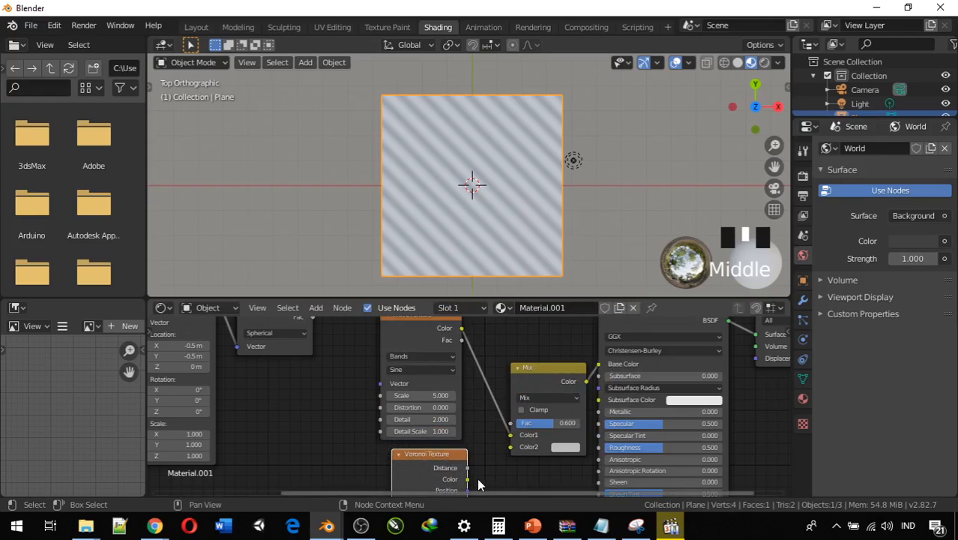
pyautogui.moveTo(468, 480); pyautogui.dragTo(509, 448)
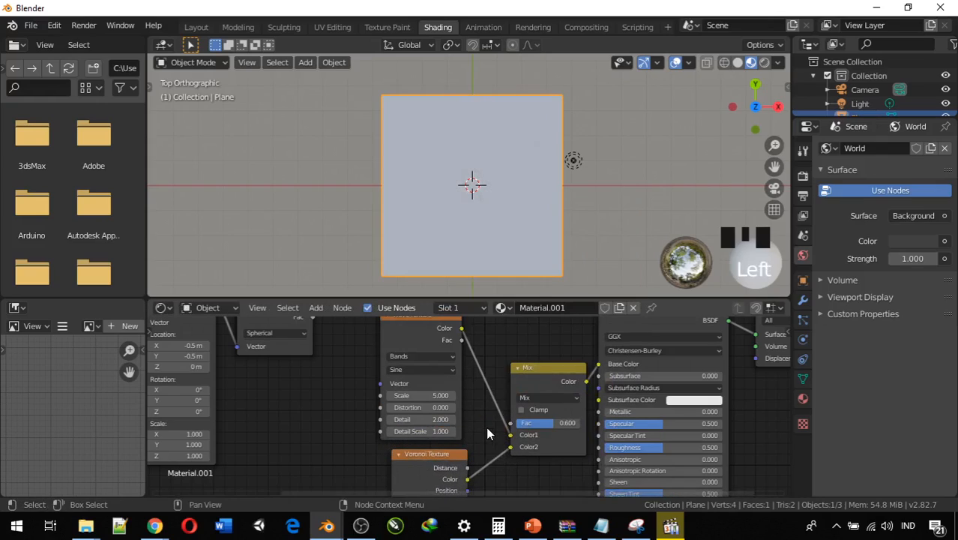
# Swap the Wave Texture and Voronoi Texture links between the Mix node's Color1 and Color2 inputs.
pyautogui.moveTo(486, 426); pyautogui.dragTo(522, 477, button='middle')
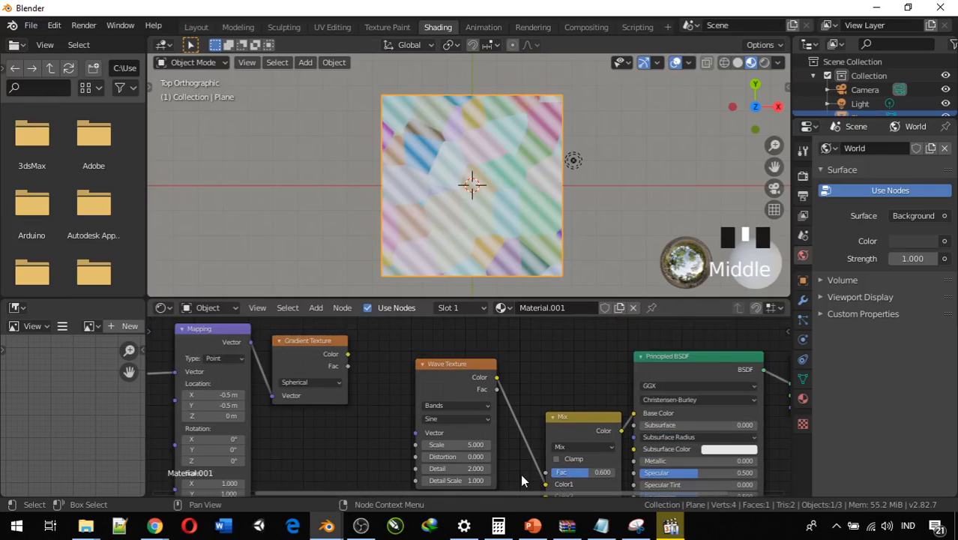
pyautogui.scroll(-1, 512, 471)
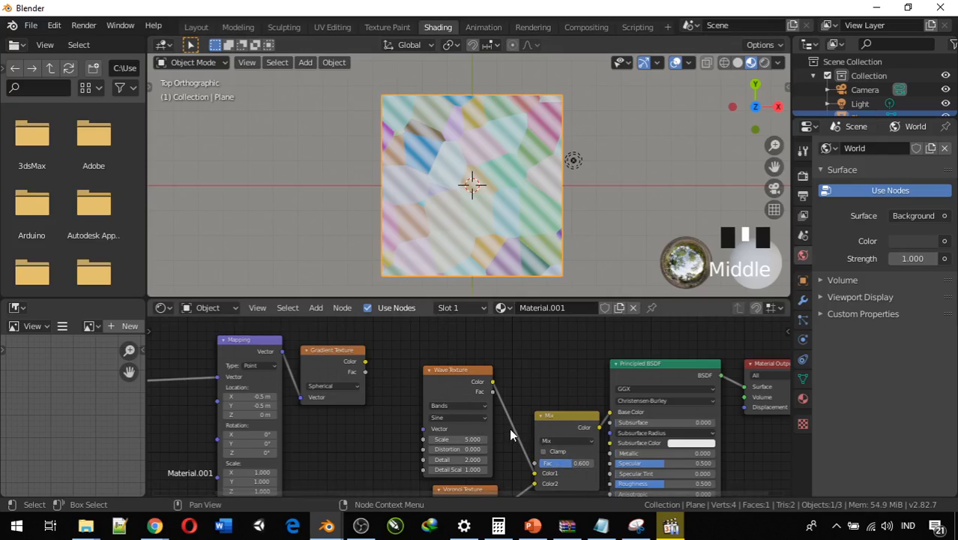
pyautogui.moveTo(507, 431); pyautogui.dragTo(467, 454, button='middle')
pyautogui.scroll(3, 458, 396)
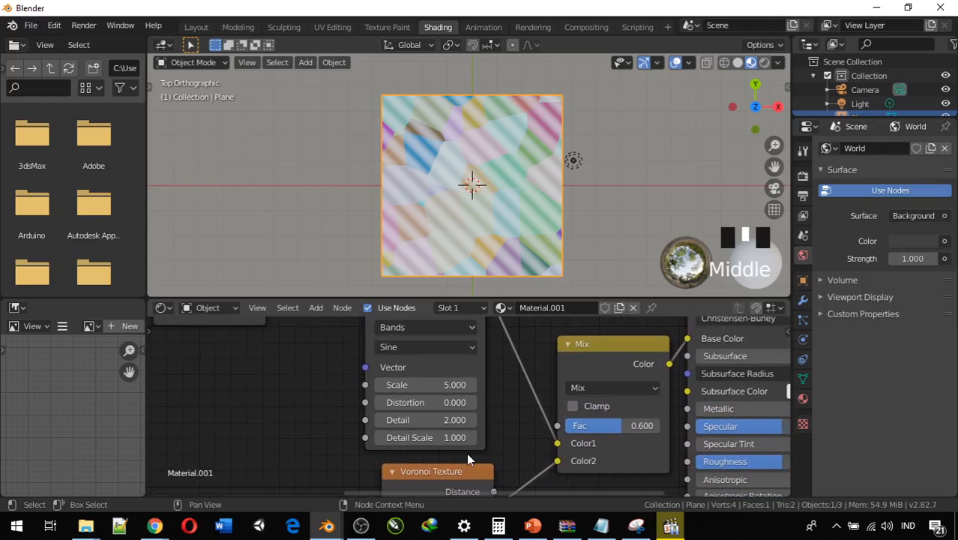
pyautogui.moveTo(556, 459); pyautogui.dragTo(556, 444)
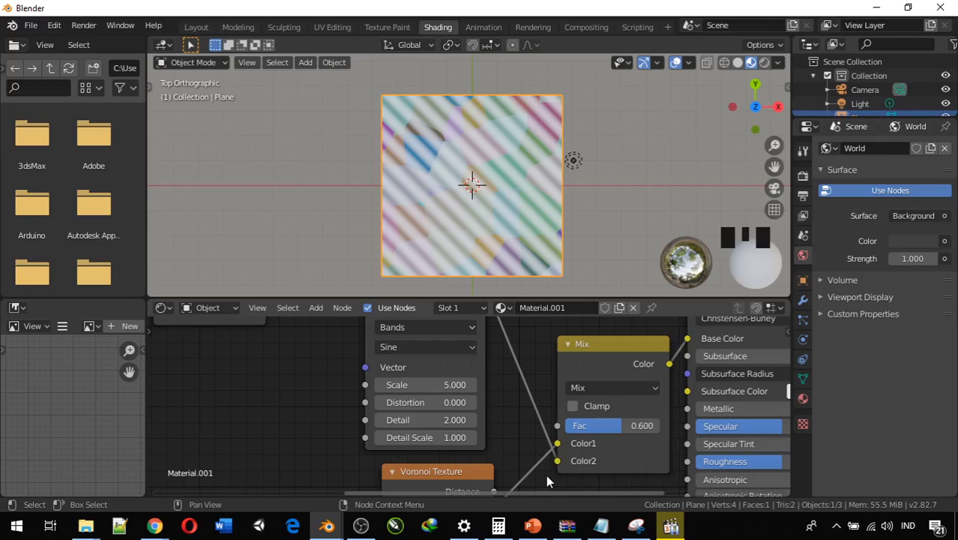
# Test both extremes of the Mix node's Fac by setting it to 0.000 and to 1.000.
pyautogui.moveTo(608, 423); pyautogui.dragTo(572, 426)
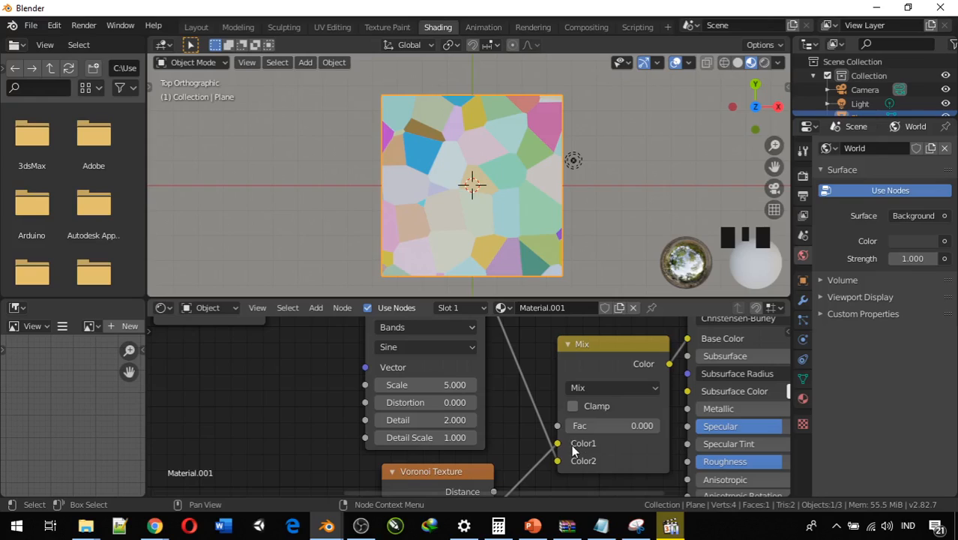
pyautogui.moveTo(572, 450); pyautogui.dragTo(563, 413, button='middle')
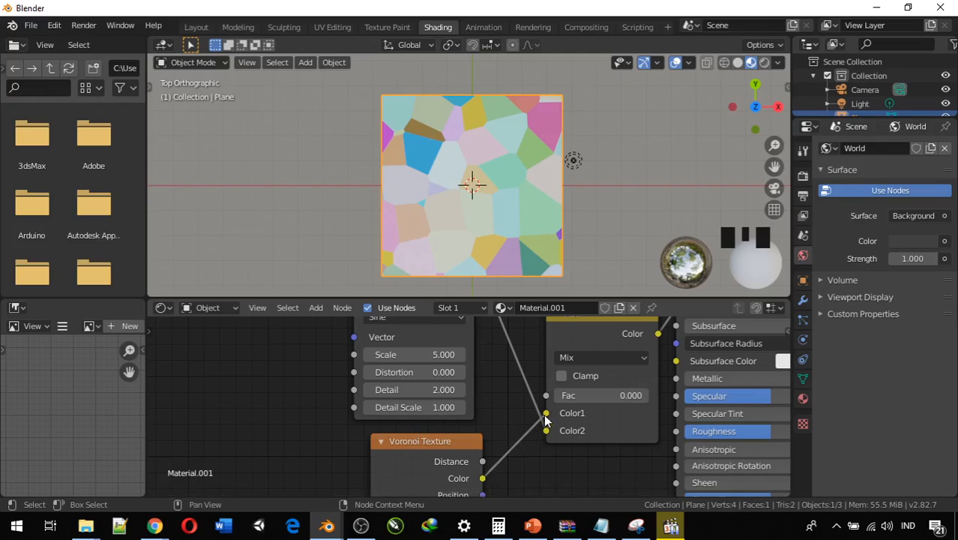
pyautogui.click(568, 396)
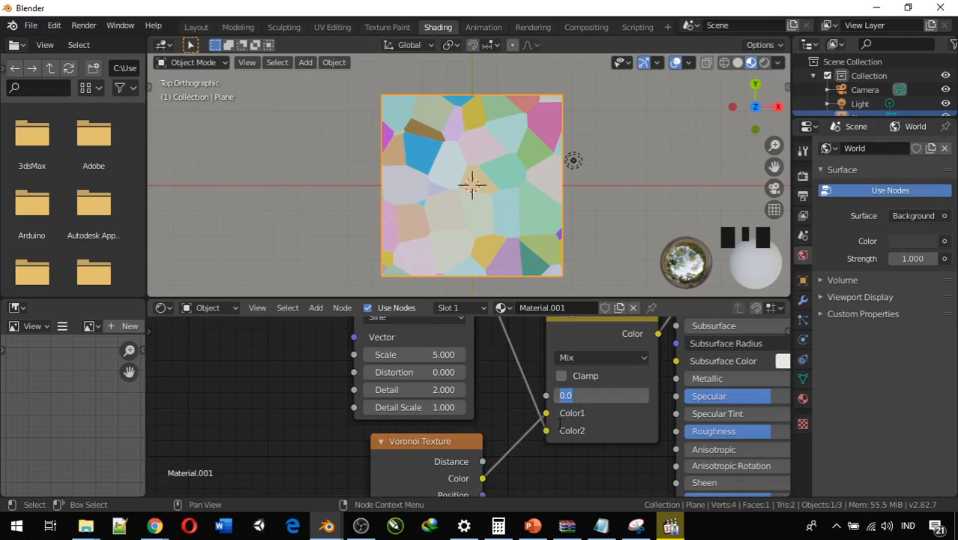
pyautogui.click(561, 459)
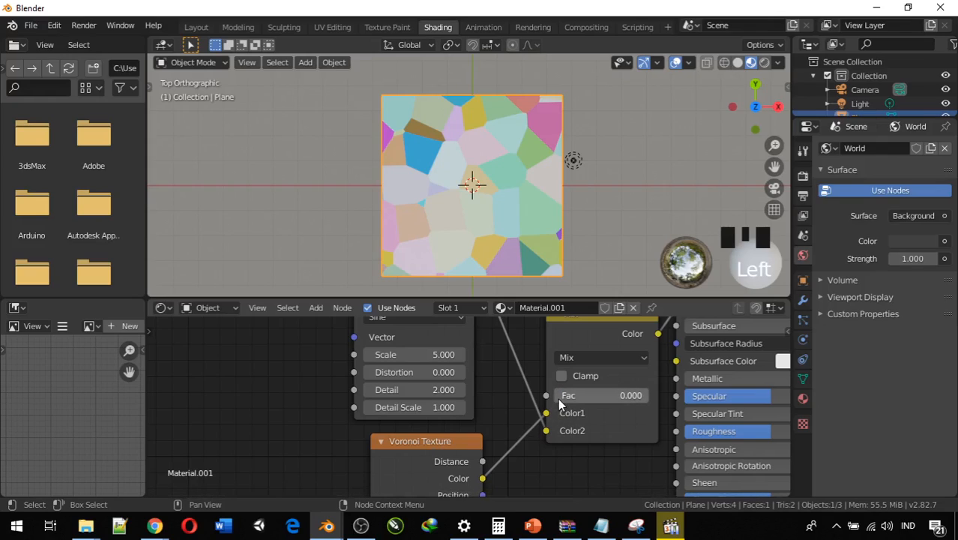
pyautogui.moveTo(592, 395); pyautogui.dragTo(651, 395)
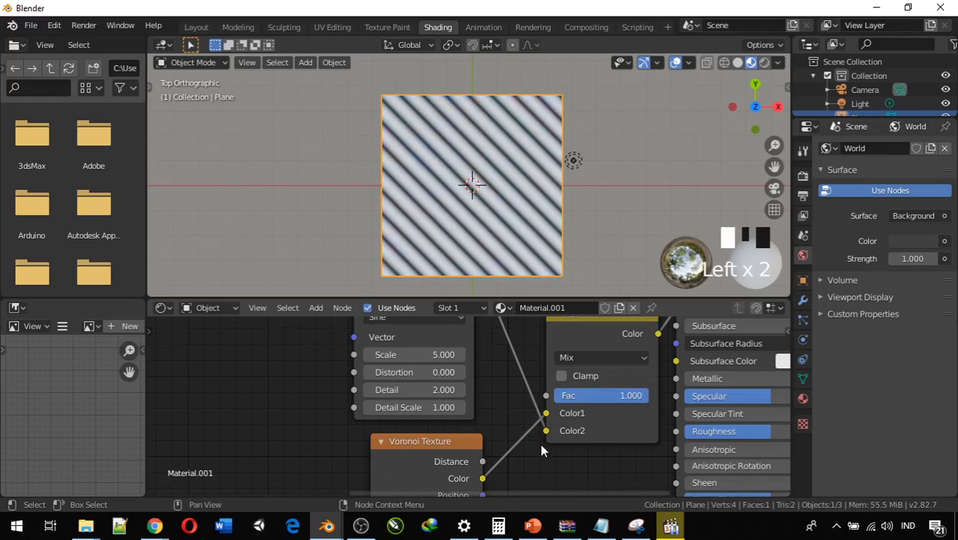
# Delete the Wave Texture and Voronoi Texture nodes from the material.
pyautogui.moveTo(515, 444); pyautogui.dragTo(530, 410, button='middle')
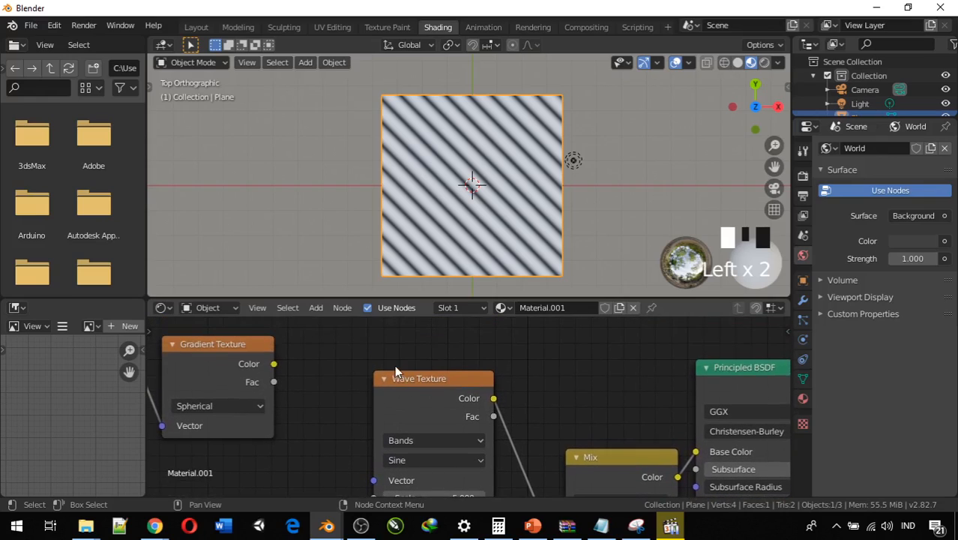
pyautogui.click(425, 379)
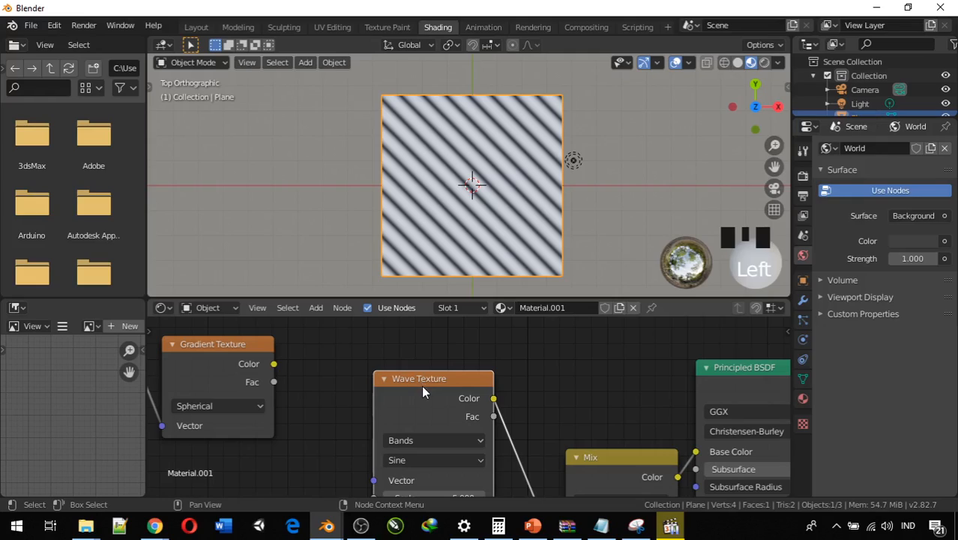
pyautogui.press('x')
pyautogui.moveTo(434, 417); pyautogui.dragTo(418, 324, button='middle')
pyautogui.doubleClick(455, 490)
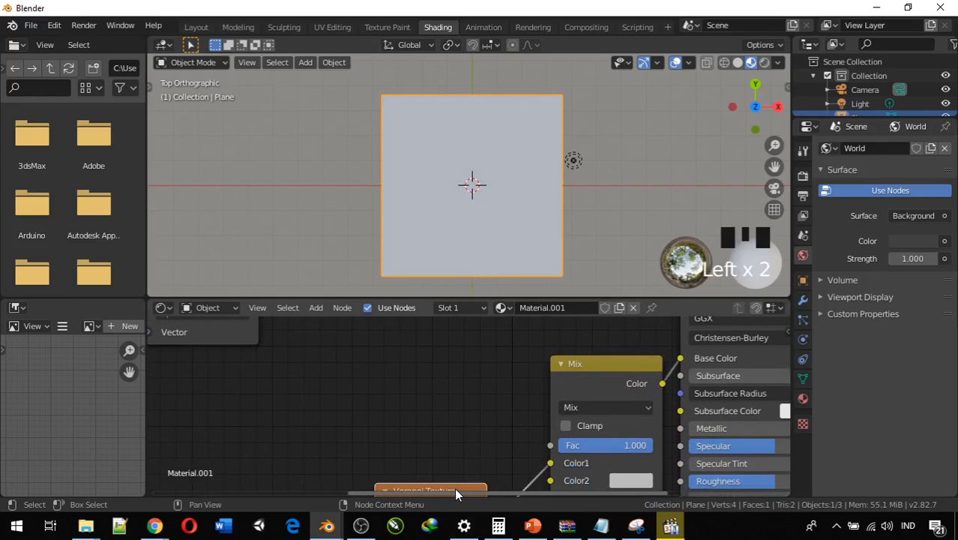
pyautogui.press('x')
# Change the Gradient Texture node's gradient type to Linear.
pyautogui.moveTo(438, 445); pyautogui.dragTo(461, 500, button='middle')
pyautogui.scroll(-2, 432, 459)
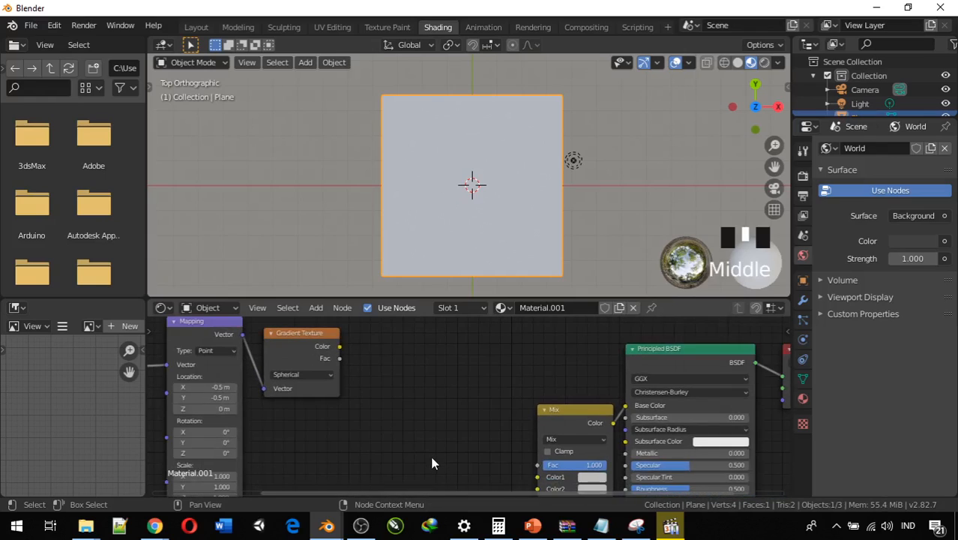
pyautogui.moveTo(434, 458); pyautogui.dragTo(451, 471, button='middle')
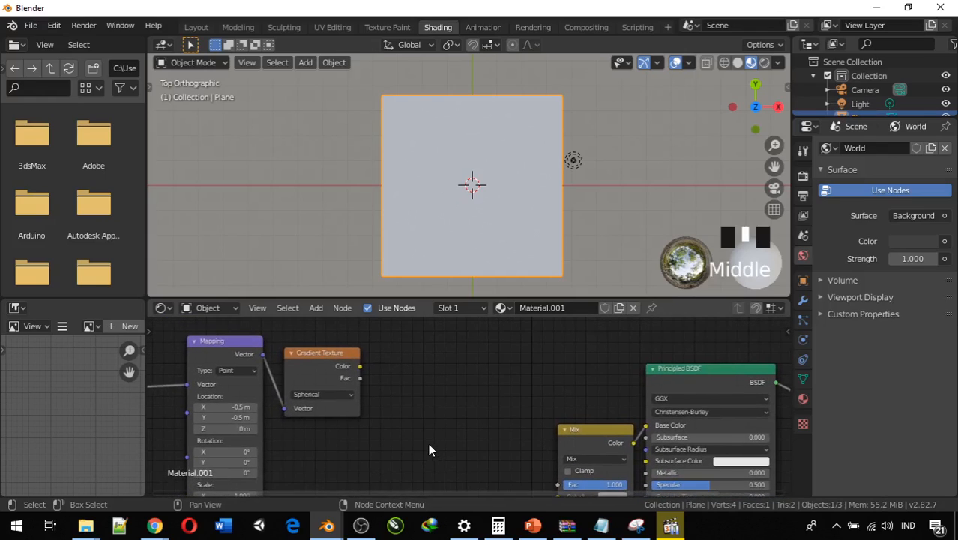
pyautogui.hotkey('shift', 'a')
pyautogui.moveTo(428, 443)
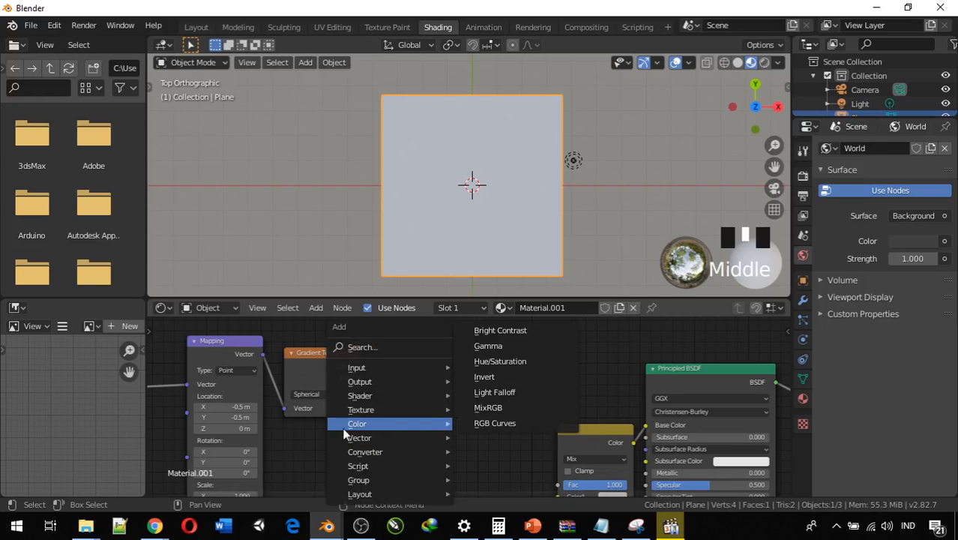
pyautogui.click(316, 393)
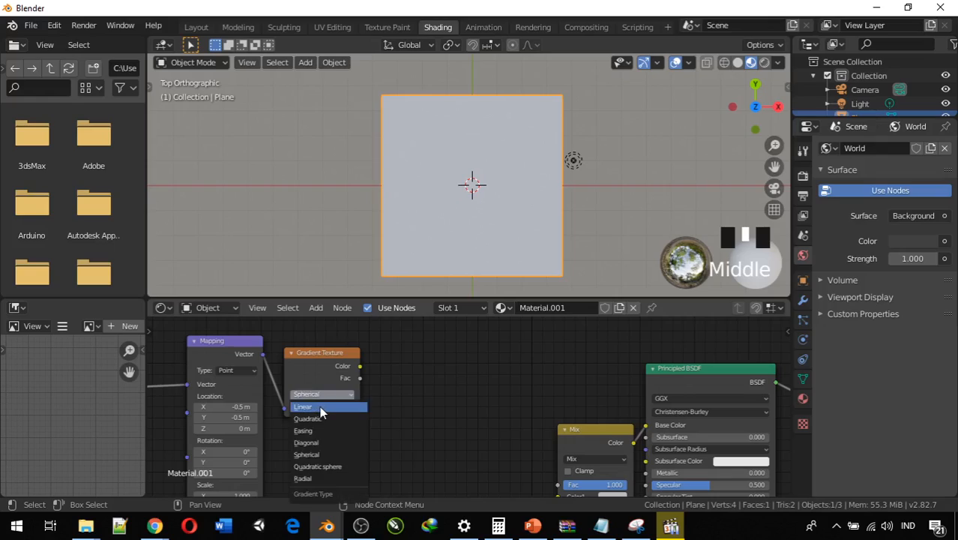
pyautogui.click(320, 407)
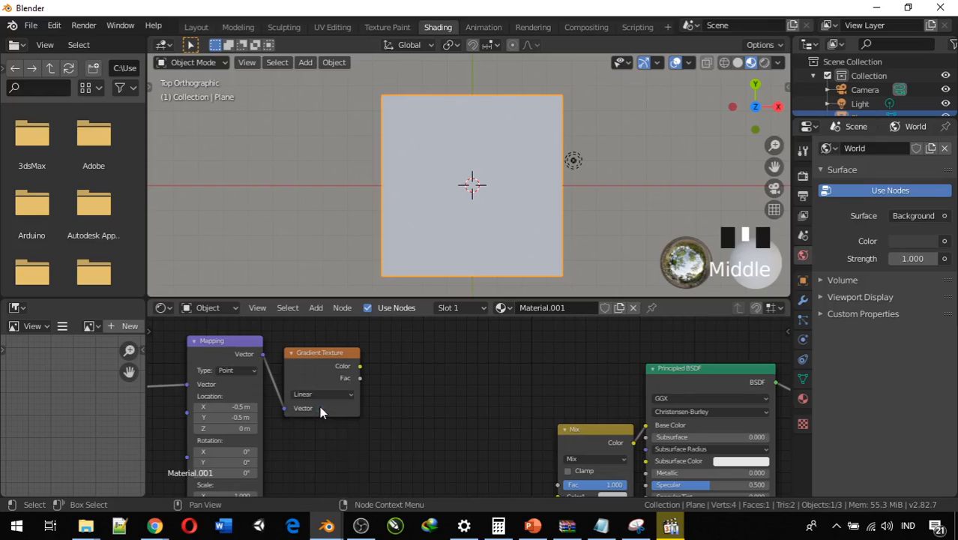
# Set the Mapping node's X and Y location to 0 m.
pyautogui.click(239, 409)
pyautogui.write('0')
pyautogui.press('Tab')
pyautogui.write('0')
pyautogui.press('Return')
# Add a ColorRamp between Gradient Texture and Mix, linking the gradient's Color to its Fac and its Color to the Mix Fac.
pyautogui.hotkey('shift', 'a')
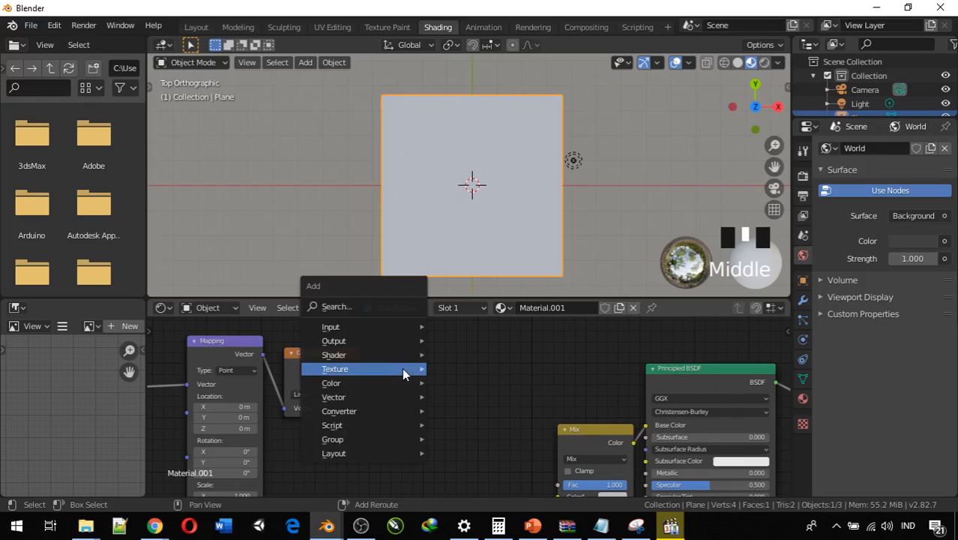
pyautogui.moveTo(402, 367)
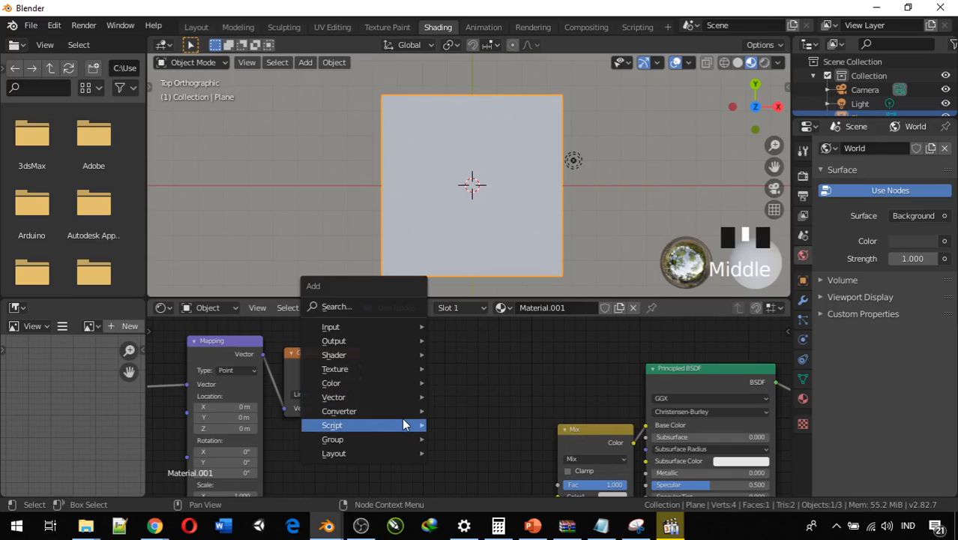
pyautogui.moveTo(394, 411)
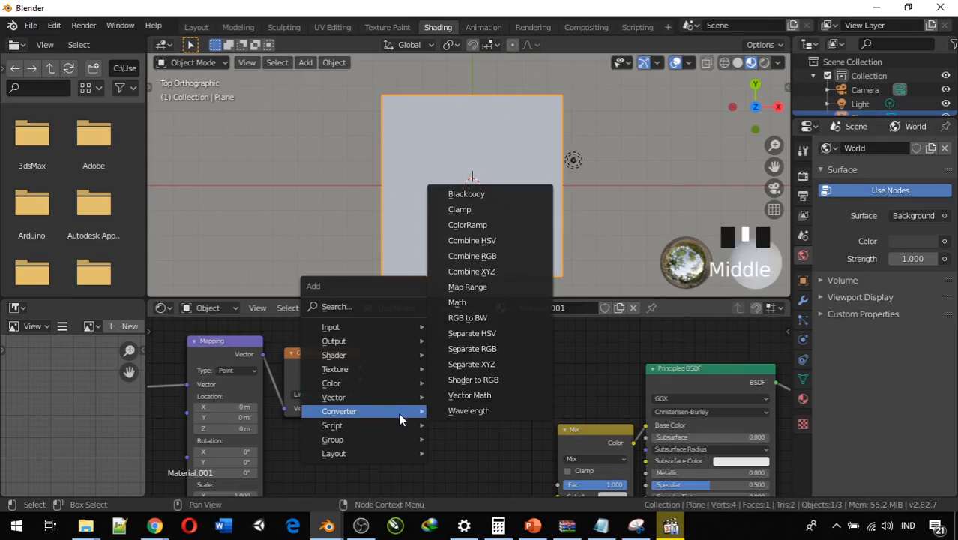
pyautogui.click(471, 225)
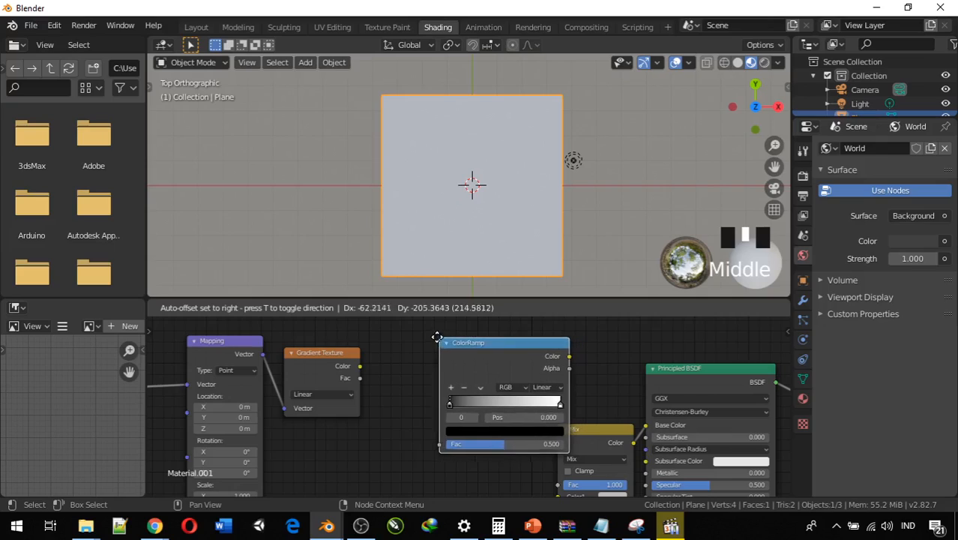
pyautogui.click(398, 338)
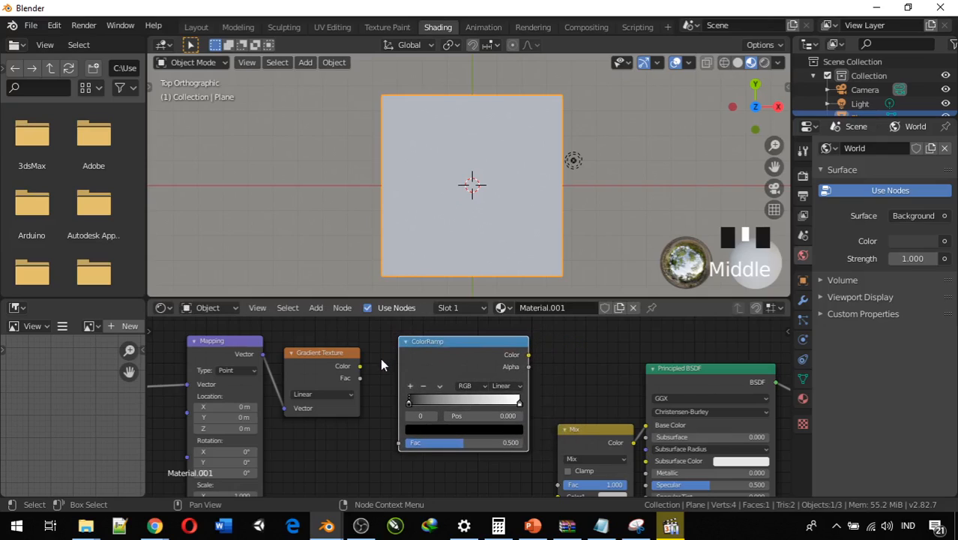
pyautogui.moveTo(360, 366); pyautogui.dragTo(399, 443)
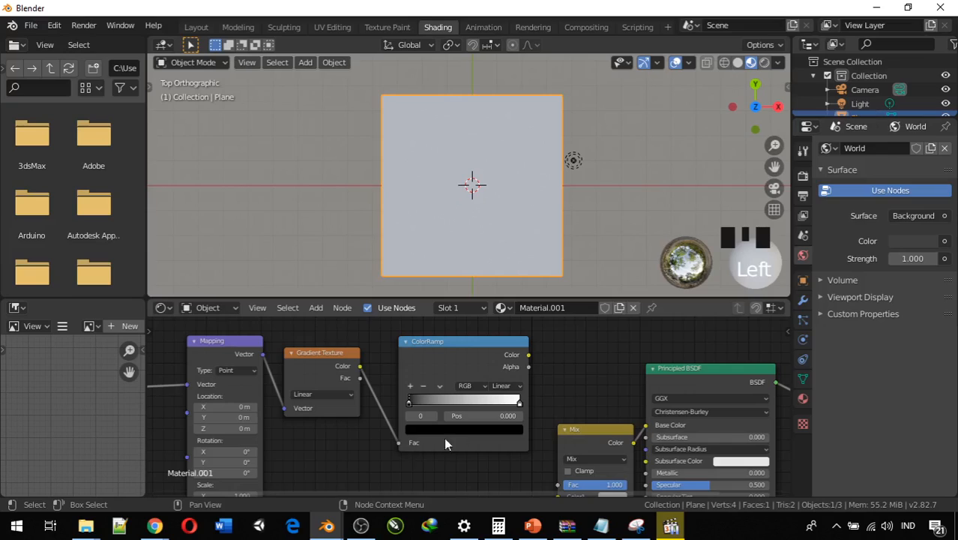
pyautogui.moveTo(529, 355); pyautogui.dragTo(559, 484)
pyautogui.scroll(2, 546, 387)
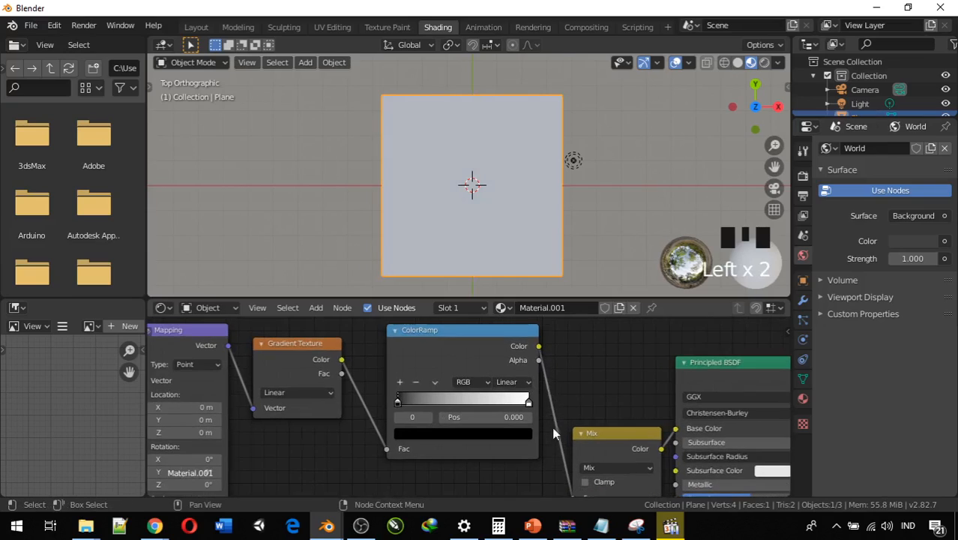
pyautogui.moveTo(564, 480); pyautogui.dragTo(592, 427, button='middle')
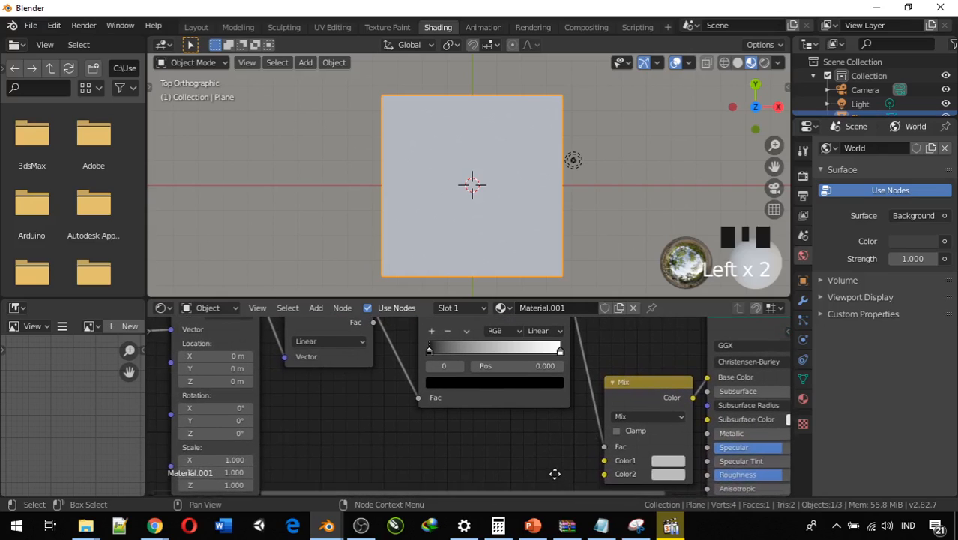
# Add a second ColorRamp node directly below the first, beside the Mix node.
pyautogui.moveTo(554, 472); pyautogui.dragTo(485, 397, button='middle')
pyautogui.hotkey('shift', 'a')
pyautogui.moveTo(485, 403)
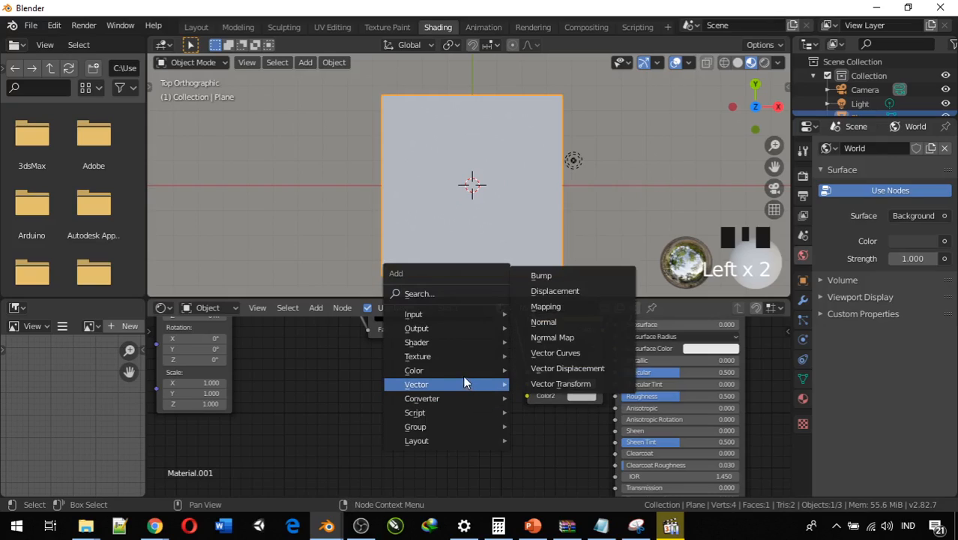
pyautogui.moveTo(462, 369)
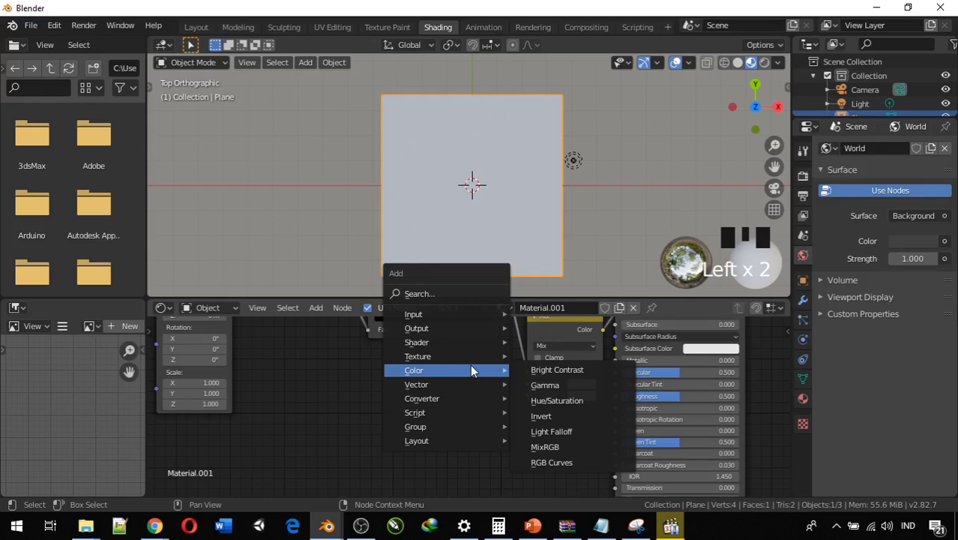
pyautogui.moveTo(463, 350)
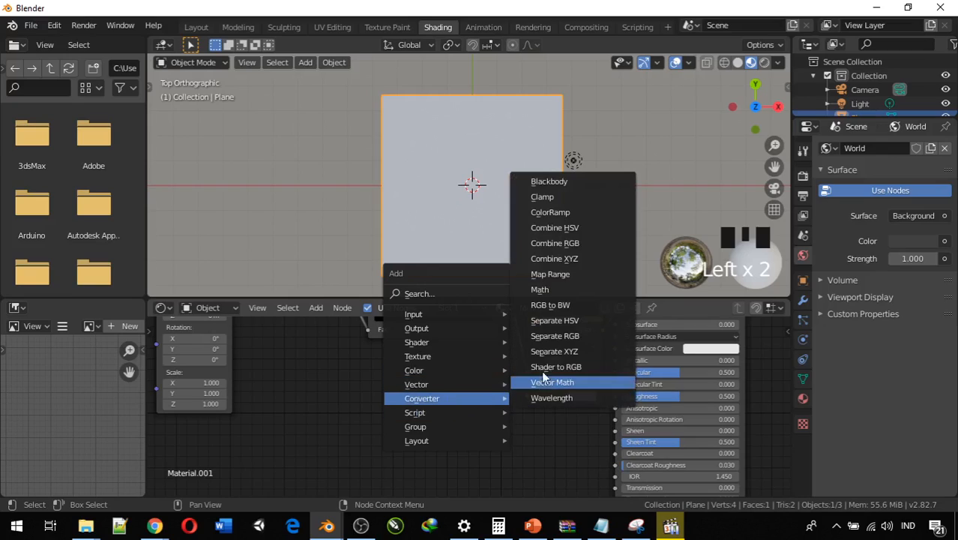
pyautogui.click(558, 212)
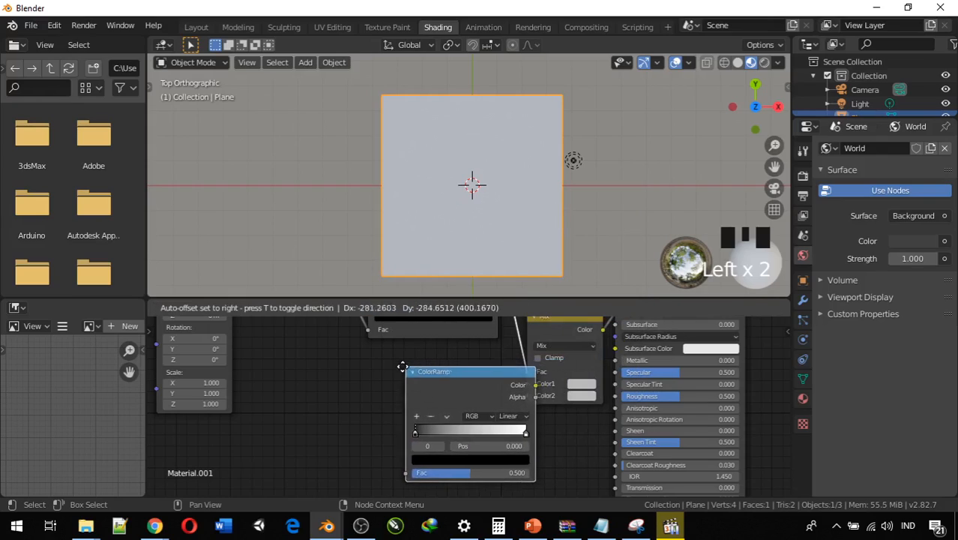
pyautogui.click(371, 353)
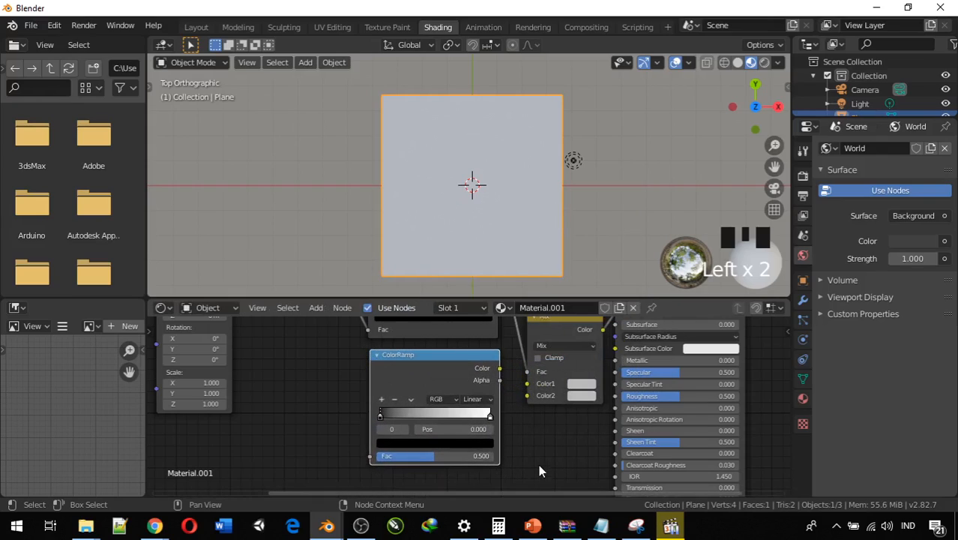
# Add a third ColorRamp node directly below the second one.
pyautogui.hotkey('shift', 'a')
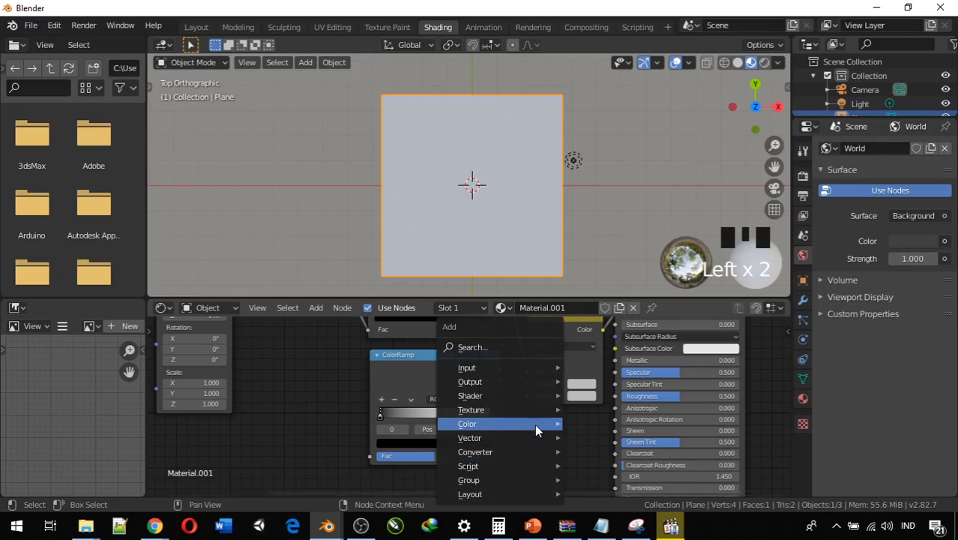
pyautogui.moveTo(530, 453)
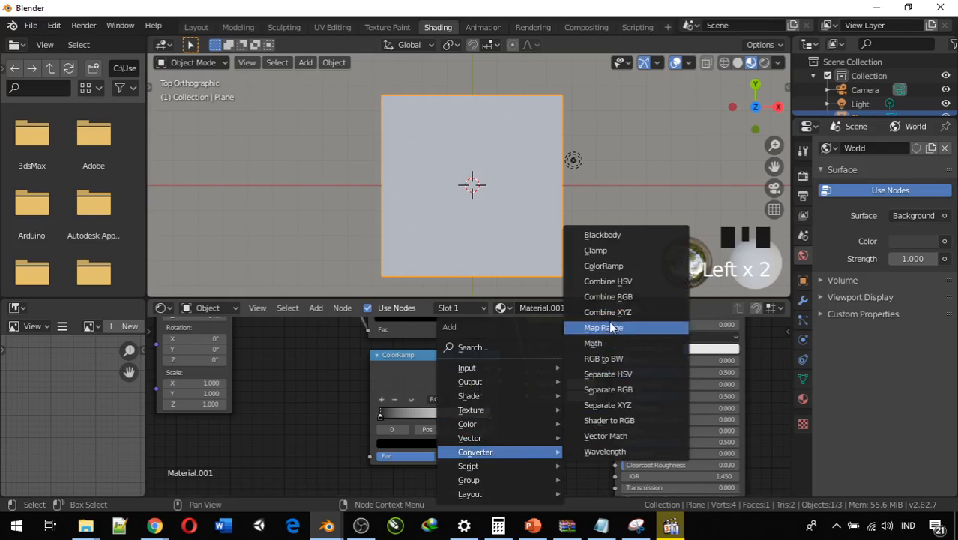
pyautogui.click(608, 265)
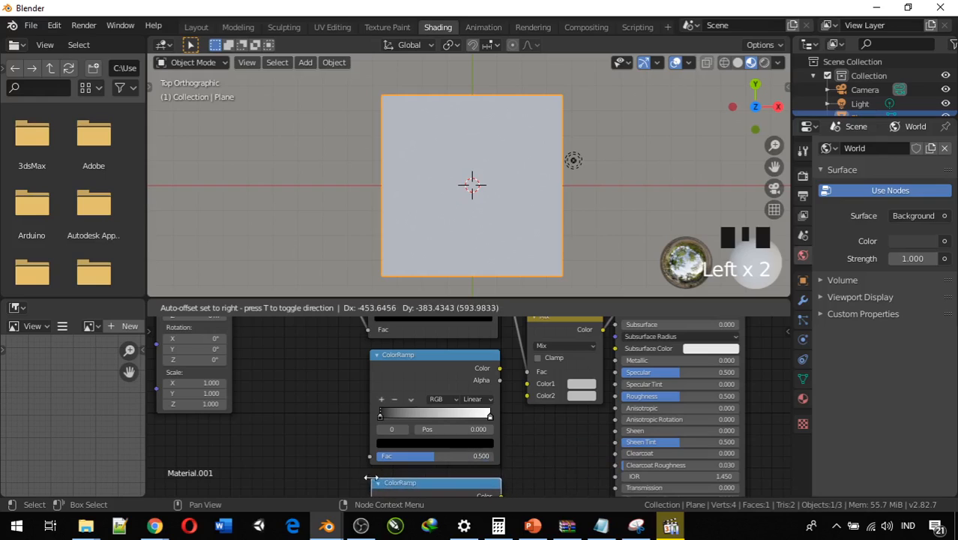
pyautogui.click(370, 478)
pyautogui.moveTo(485, 438); pyautogui.dragTo(664, 450, button='middle')
pyautogui.scroll(-4, 608, 463)
pyautogui.scroll(-2, 659, 416)
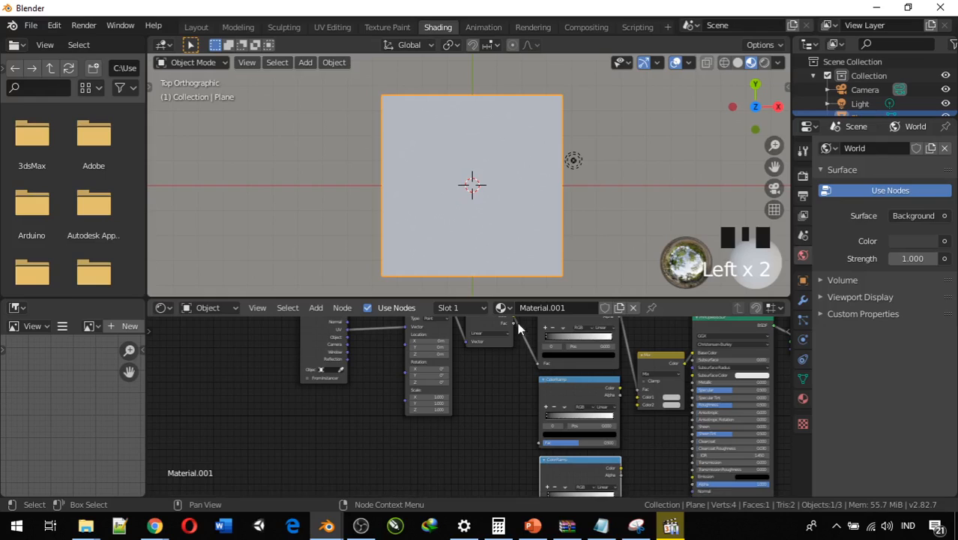
pyautogui.scroll(4, 541, 361)
pyautogui.moveTo(542, 362); pyautogui.dragTo(609, 444, button='middle')
pyautogui.scroll(-2, 601, 437)
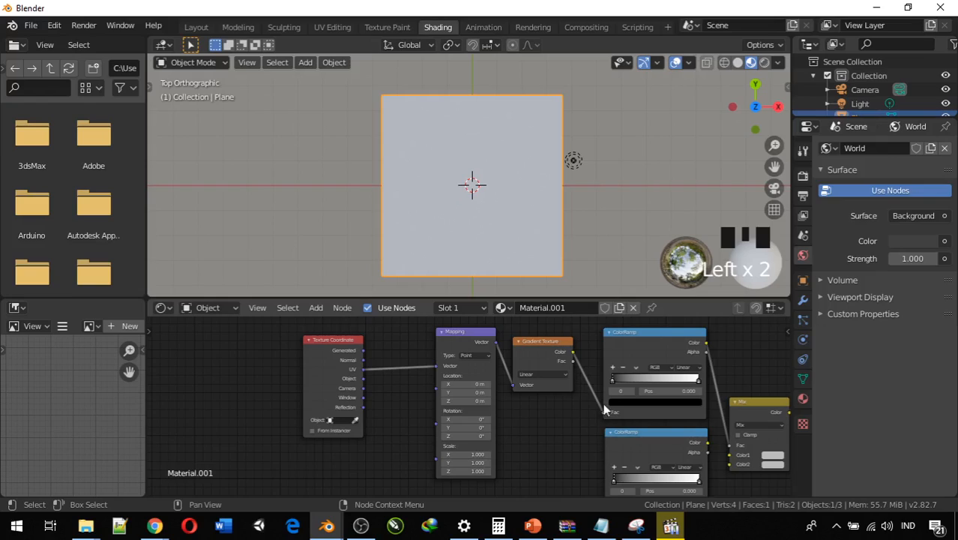
# Link the Gradient Texture to the Fac inputs of the second and third ColorRamp nodes, stacking both below the first ColorRamp.
pyautogui.moveTo(653, 433); pyautogui.dragTo(651, 414)
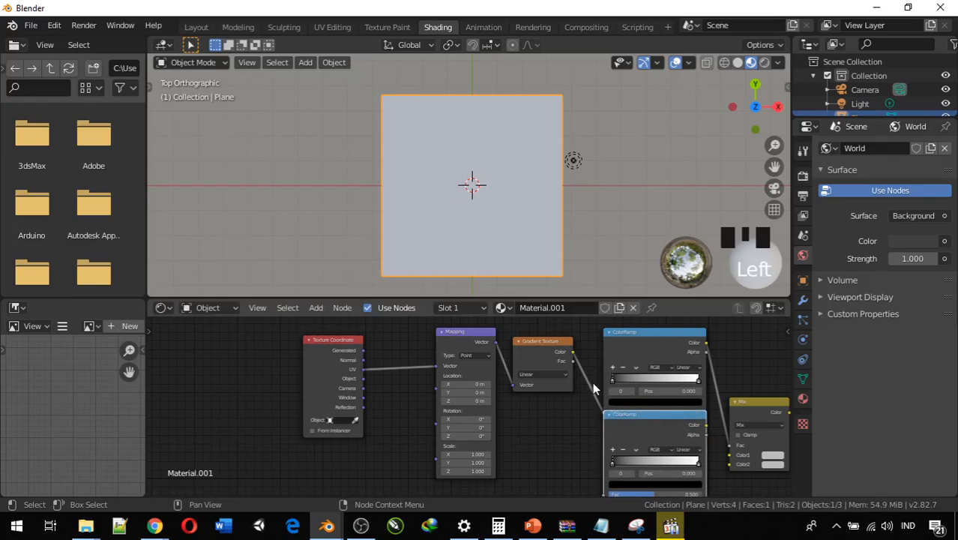
pyautogui.moveTo(574, 357); pyautogui.dragTo(601, 491)
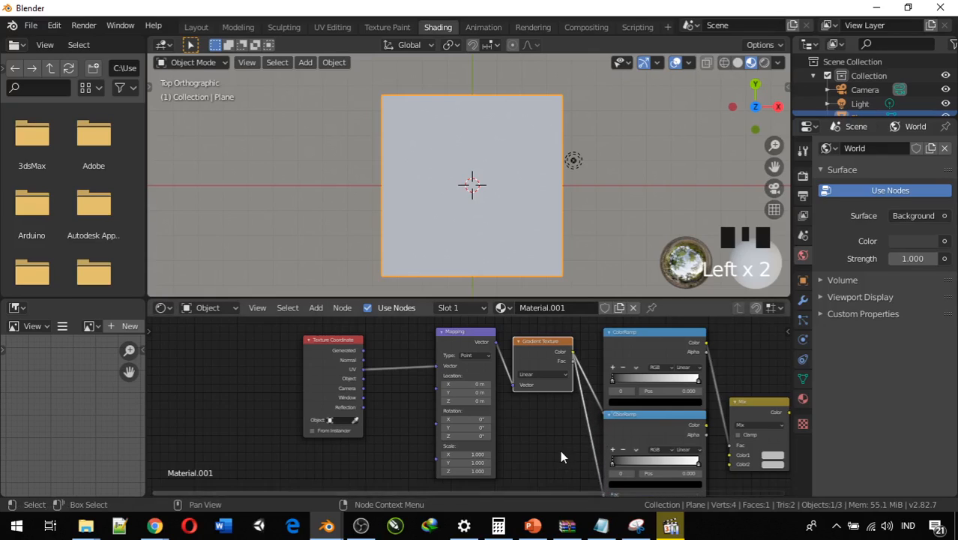
pyautogui.moveTo(560, 450); pyautogui.dragTo(529, 383, button='middle')
pyautogui.moveTo(596, 456); pyautogui.dragTo(602, 356)
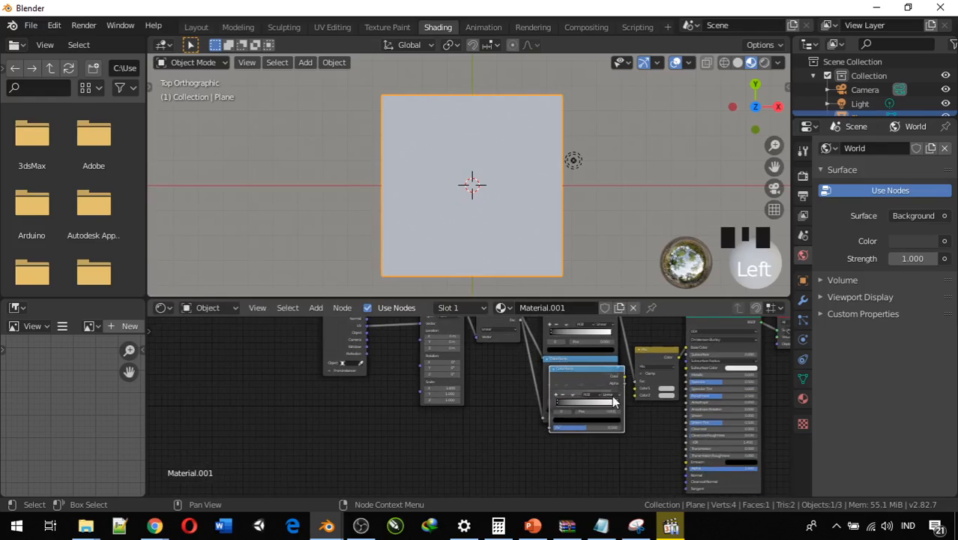
pyautogui.scroll(-2, 596, 413)
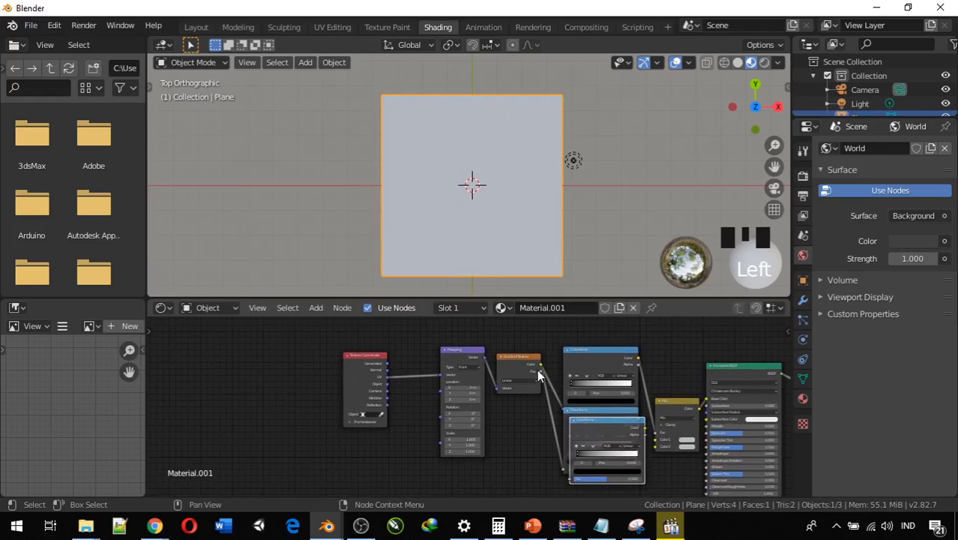
pyautogui.moveTo(540, 364); pyautogui.dragTo(571, 479)
pyautogui.moveTo(584, 420); pyautogui.dragTo(573, 489)
pyautogui.scroll(5, 575, 394)
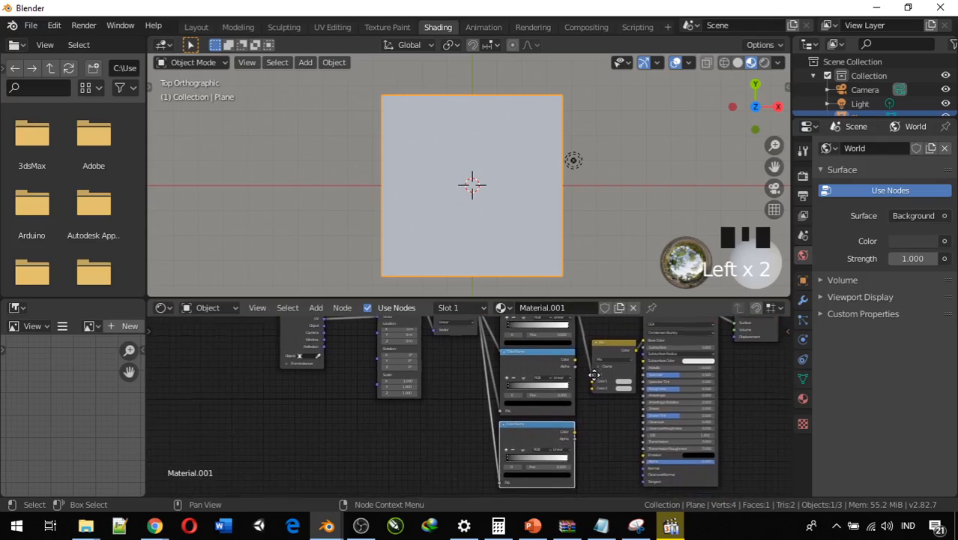
# Link the second ColorRamp's Color to the Mix node's Color1 and the third ColorRamp's Color to Color2.
pyautogui.moveTo(575, 394); pyautogui.dragTo(538, 415, button='middle')
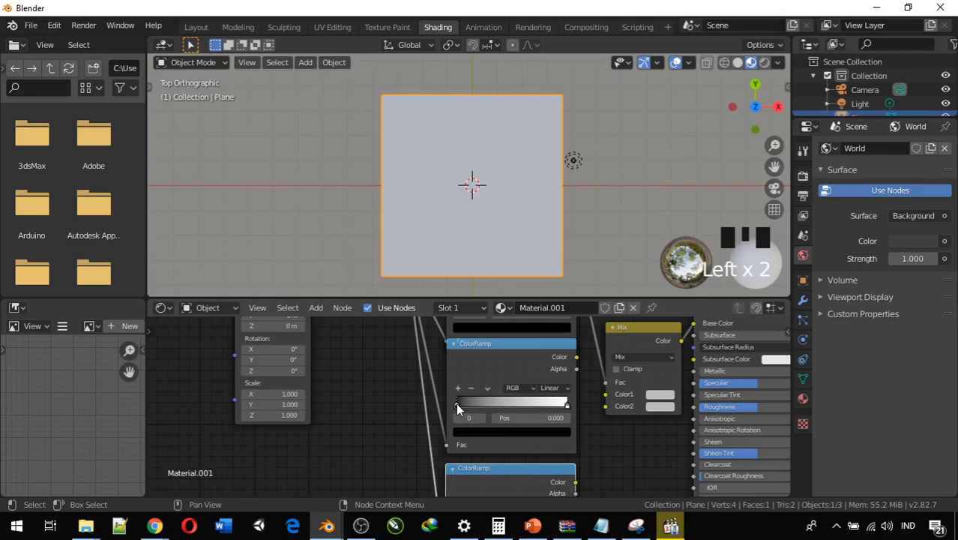
pyautogui.scroll(3, 455, 407)
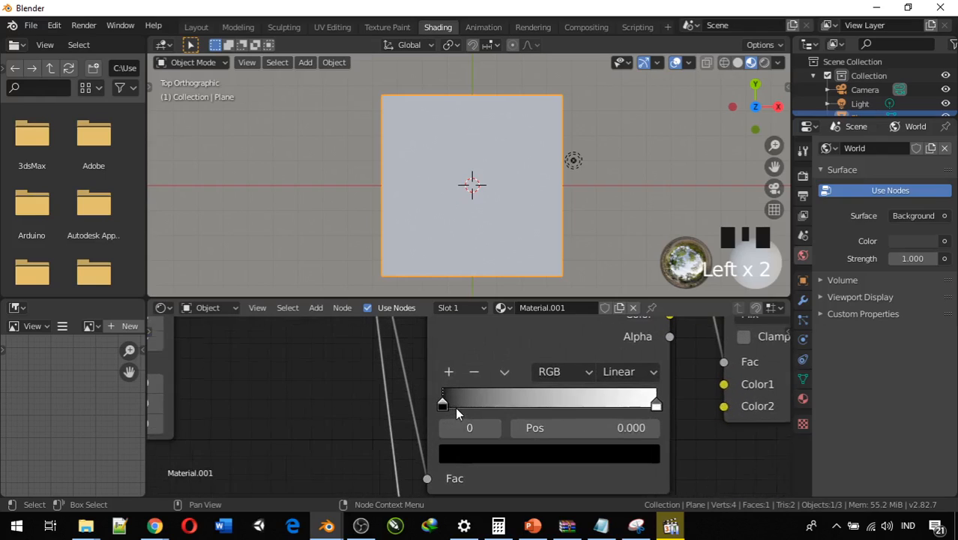
pyautogui.moveTo(585, 386); pyautogui.dragTo(566, 429, button='middle')
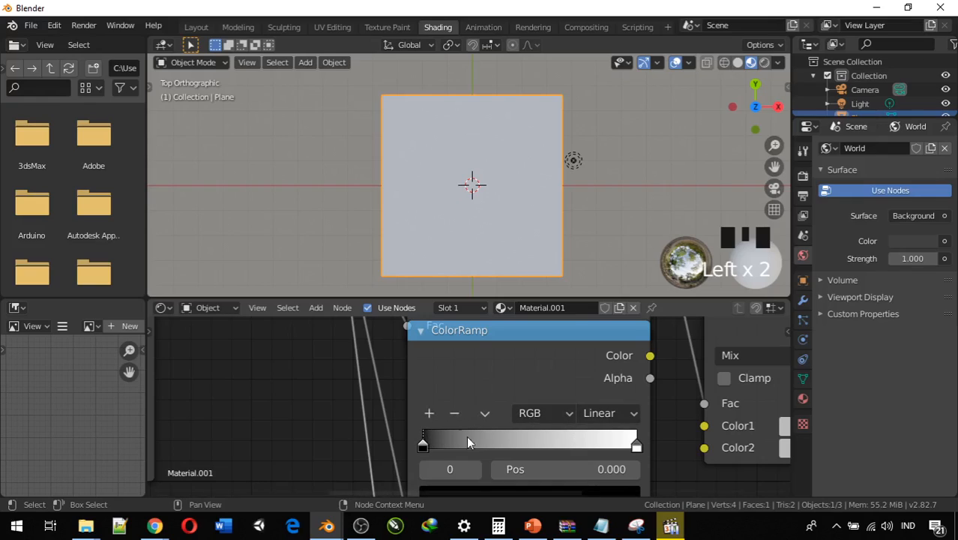
pyautogui.moveTo(651, 358); pyautogui.dragTo(707, 427)
pyautogui.moveTo(684, 467); pyautogui.dragTo(630, 368, button='middle')
pyautogui.moveTo(627, 414); pyautogui.dragTo(620, 402, button='middle')
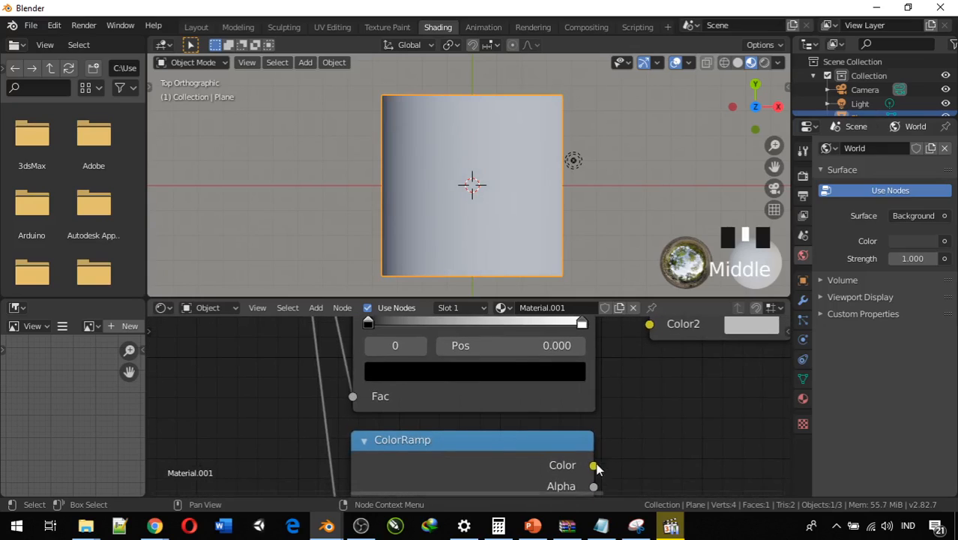
pyautogui.moveTo(596, 466)
pyautogui.mouseDown()
pyautogui.moveTo(631, 345)
pyautogui.moveTo(650, 324)
pyautogui.mouseUp()
pyautogui.moveTo(702, 398)
pyautogui.mouseDown(button='middle')
pyautogui.moveTo(684, 361)
pyautogui.moveTo(718, 442)
pyautogui.mouseUp(button='middle')
# Disconnect the first ColorRamp from the Mix node's Fac input.
pyautogui.scroll(-2, 718, 442)
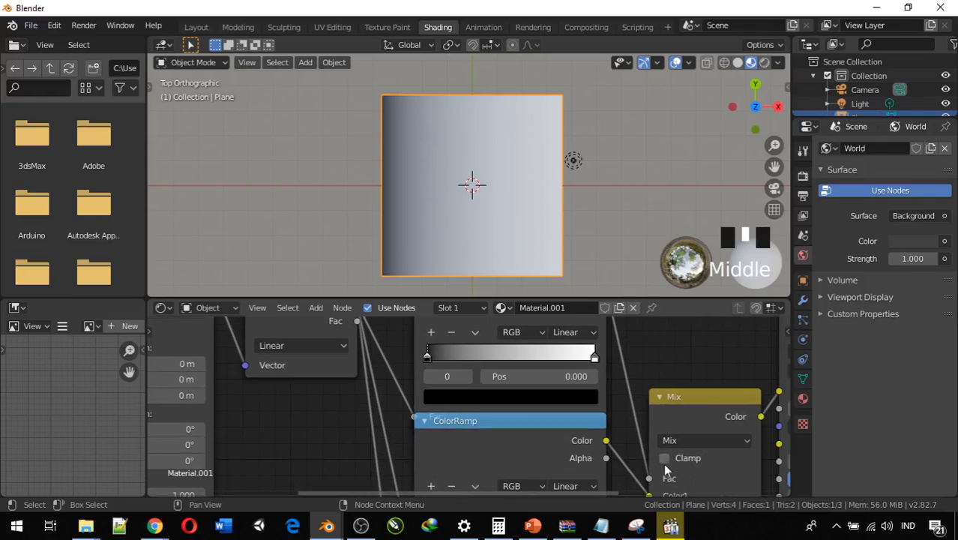
pyautogui.moveTo(649, 477); pyautogui.dragTo(639, 426)
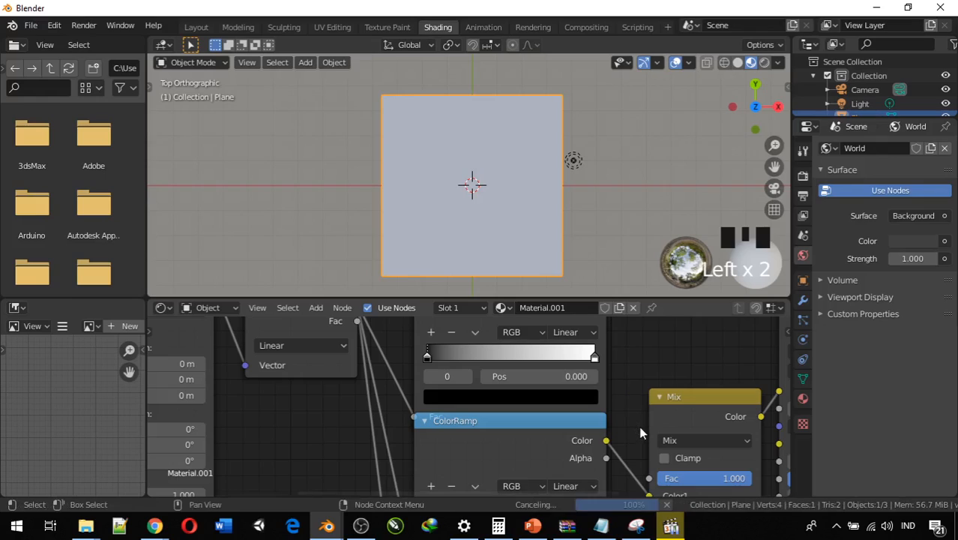
pyautogui.moveTo(621, 359); pyautogui.dragTo(551, 363, button='middle')
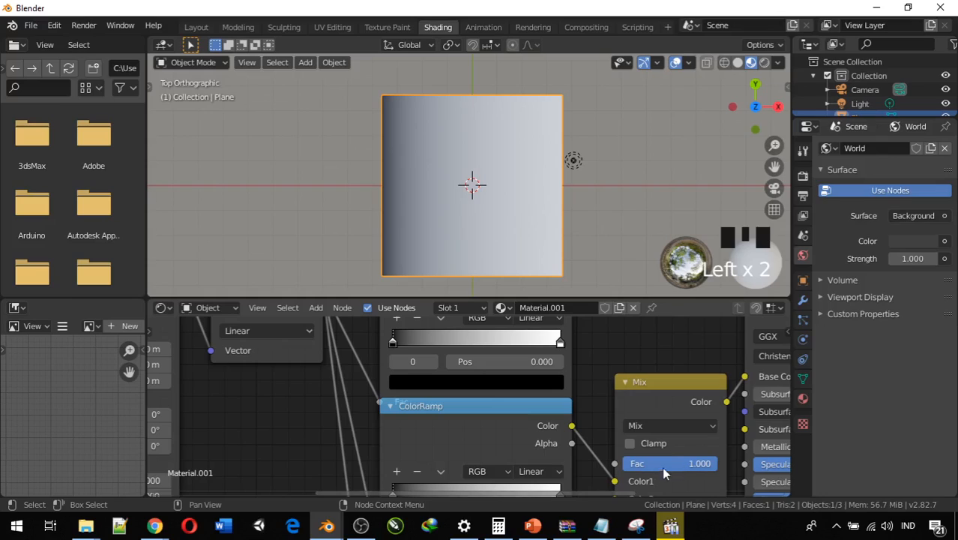
# Move the second ColorRamp's black stop to about 0.509 and set the Mix node's Fac to 0.5.
pyautogui.scroll(2, 563, 441)
pyautogui.moveTo(563, 441); pyautogui.dragTo(543, 469, button='middle')
pyautogui.scroll(-1, 543, 469)
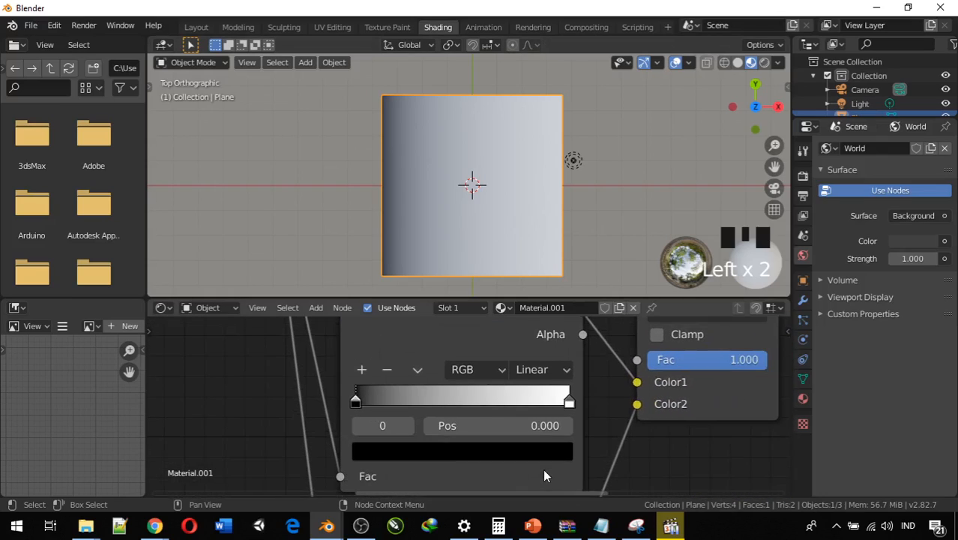
pyautogui.moveTo(357, 403); pyautogui.dragTo(471, 404)
pyautogui.click(733, 362)
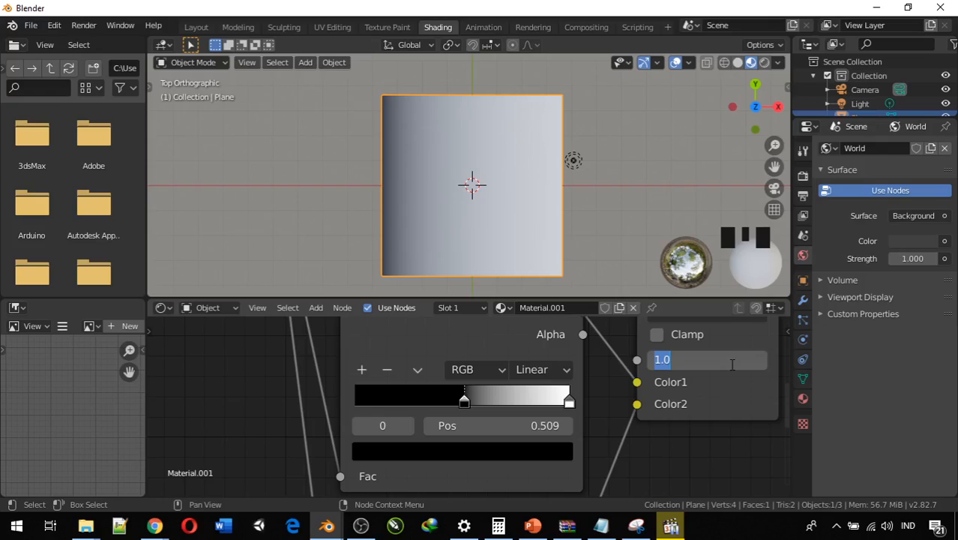
pyautogui.write('0.5')
pyautogui.press('Return')
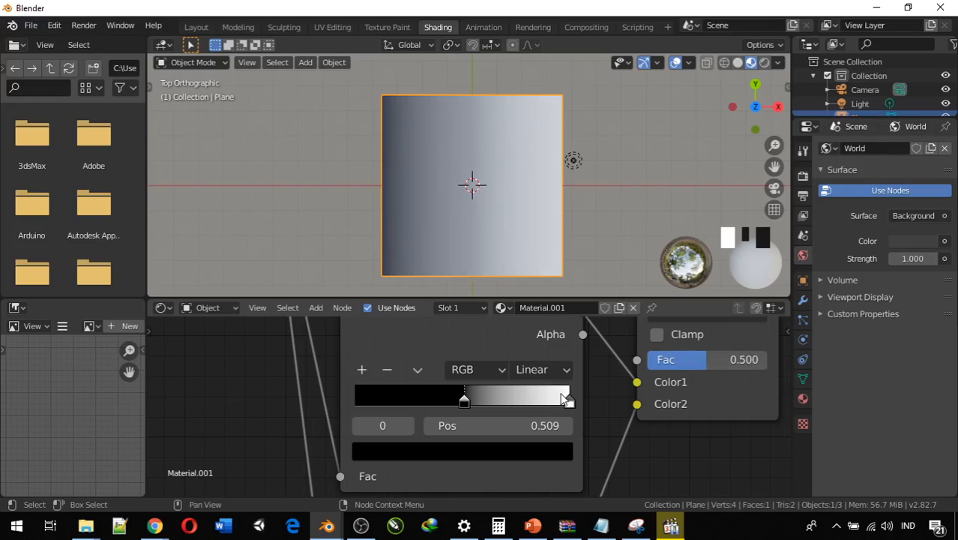
# Delete the black stop from the second ColorRamp, keeping only the white stop at position 1.000.
pyautogui.moveTo(570, 402)
pyautogui.mouseDown()
pyautogui.moveTo(496, 416)
pyautogui.moveTo(573, 420)
pyautogui.mouseUp()
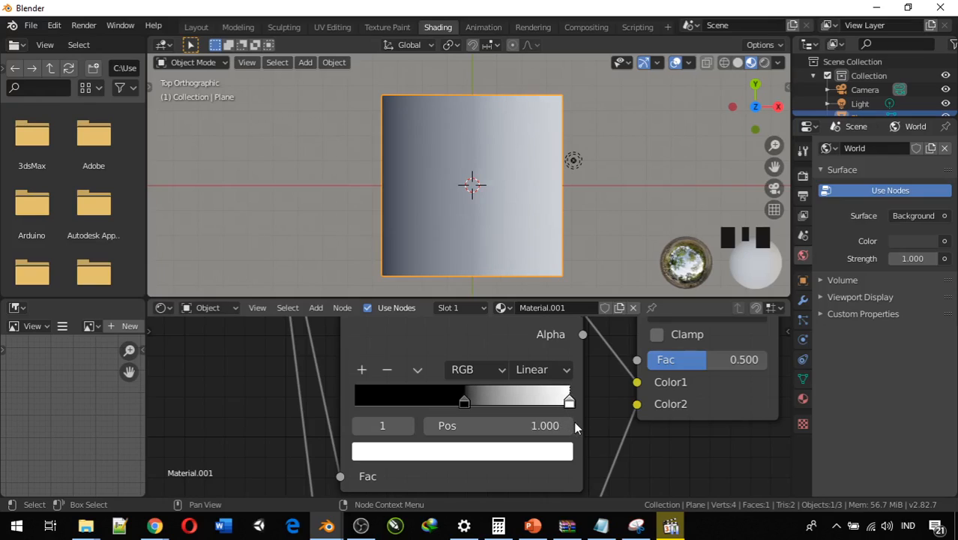
pyautogui.click(465, 401)
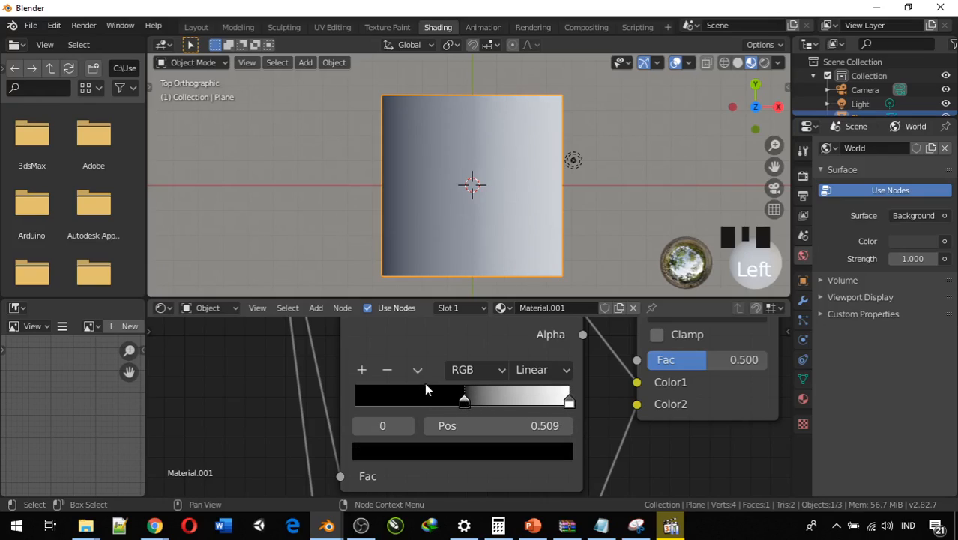
pyautogui.click(388, 371)
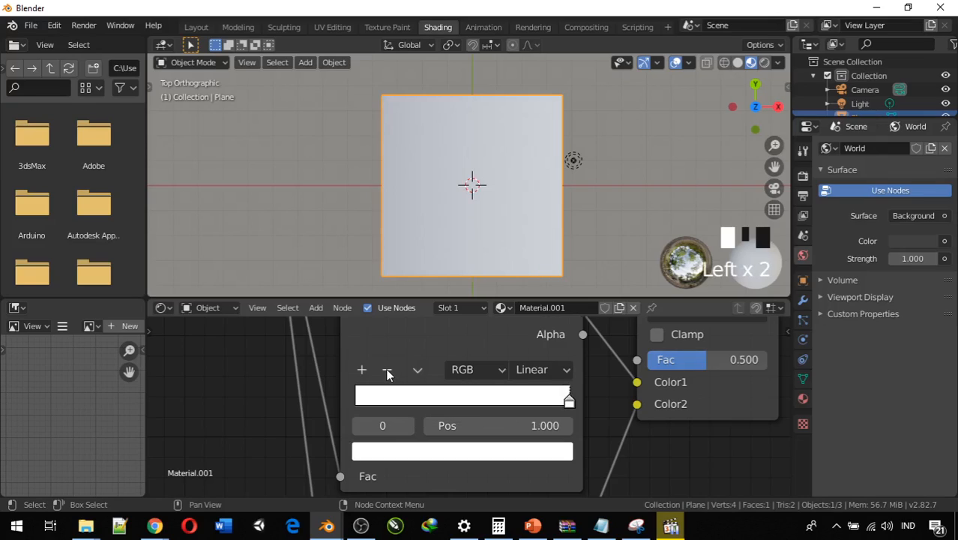
# Recolour the second ColorRamp's remaining stop, first to black and finally to dark blue.
pyautogui.click(568, 405)
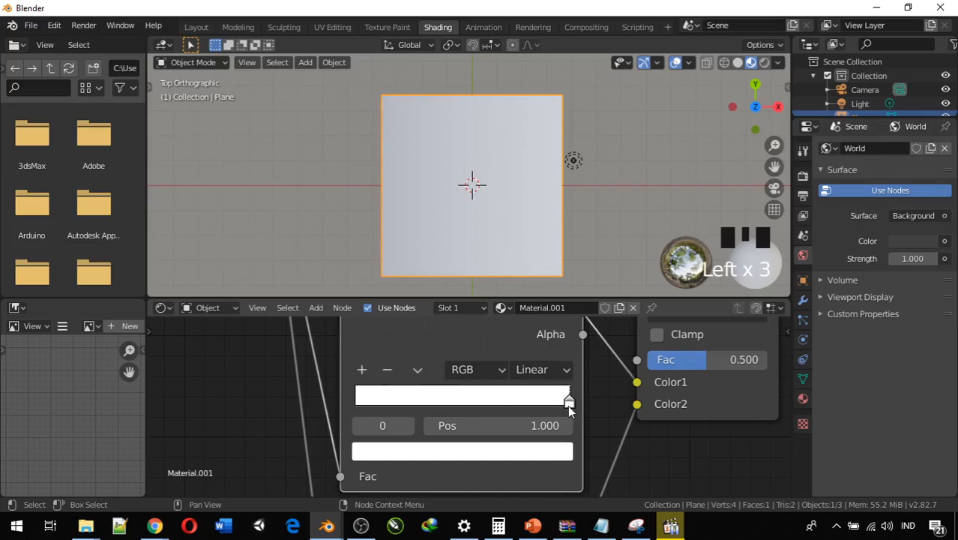
pyautogui.click(567, 404)
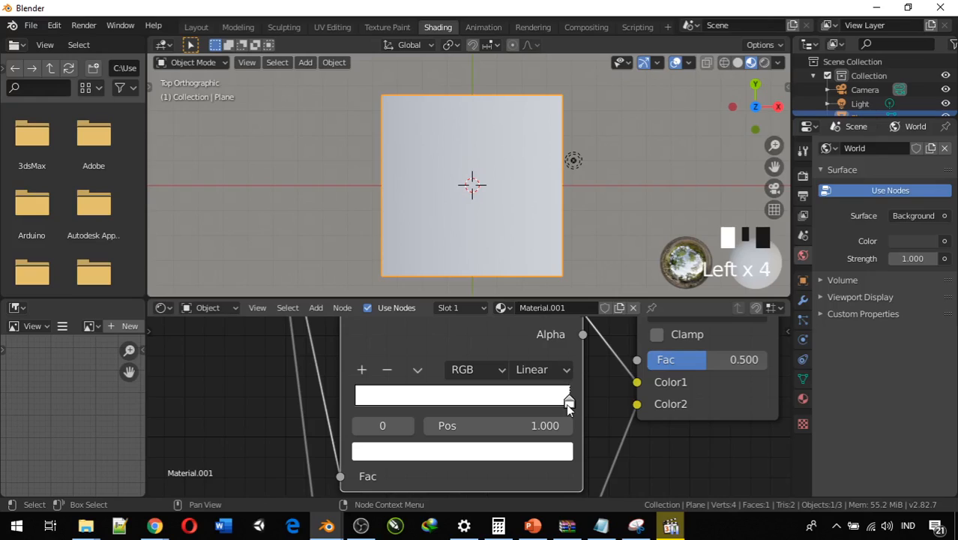
pyautogui.click(520, 452)
pyautogui.moveTo(525, 235); pyautogui.dragTo(527, 314)
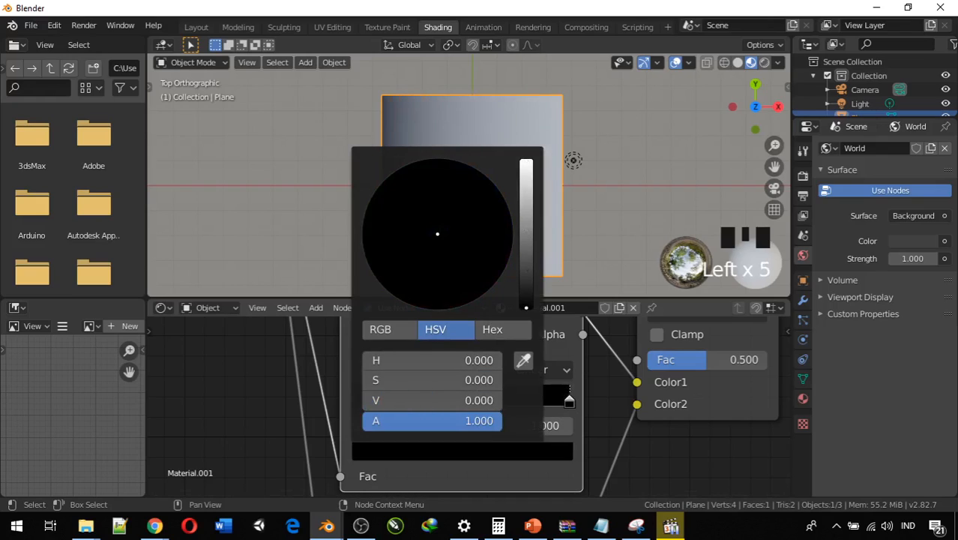
pyautogui.click(617, 252)
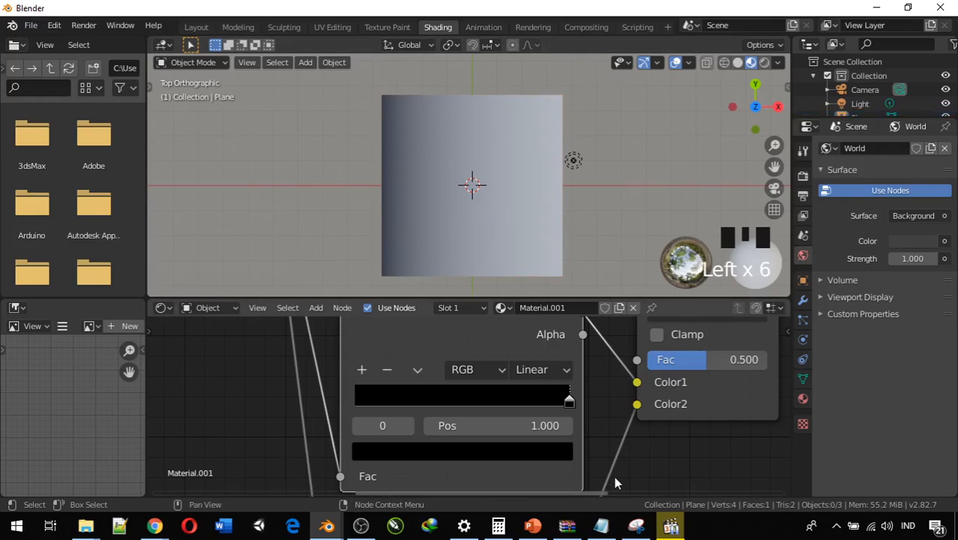
pyautogui.moveTo(605, 455); pyautogui.dragTo(643, 433, button='middle')
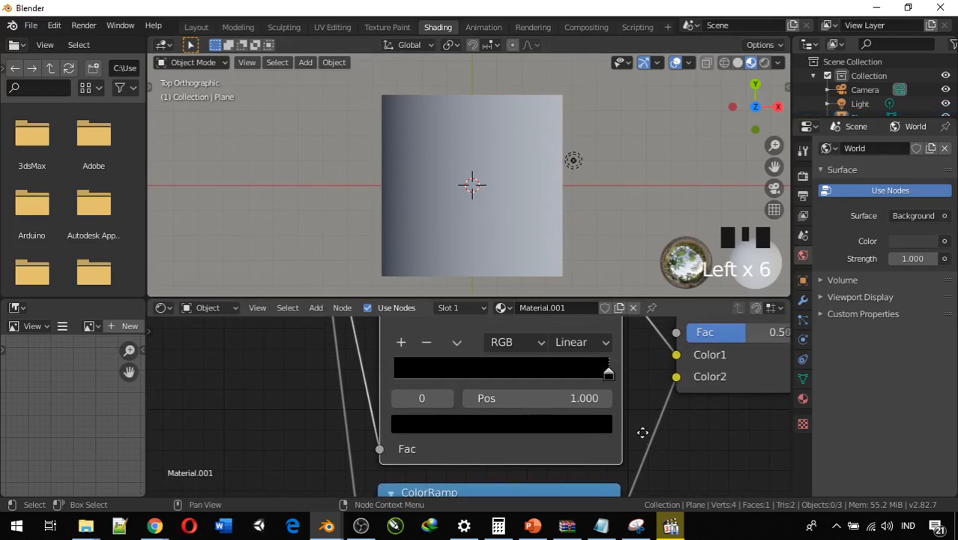
pyautogui.click(547, 424)
pyautogui.moveTo(566, 277); pyautogui.dragTo(545, 180)
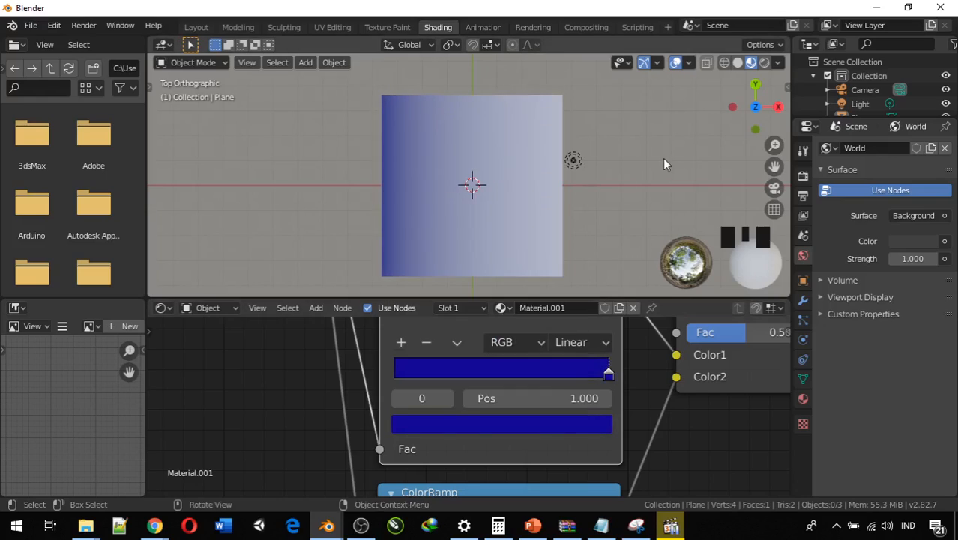
pyautogui.moveTo(590, 378); pyautogui.dragTo(532, 384, button='middle')
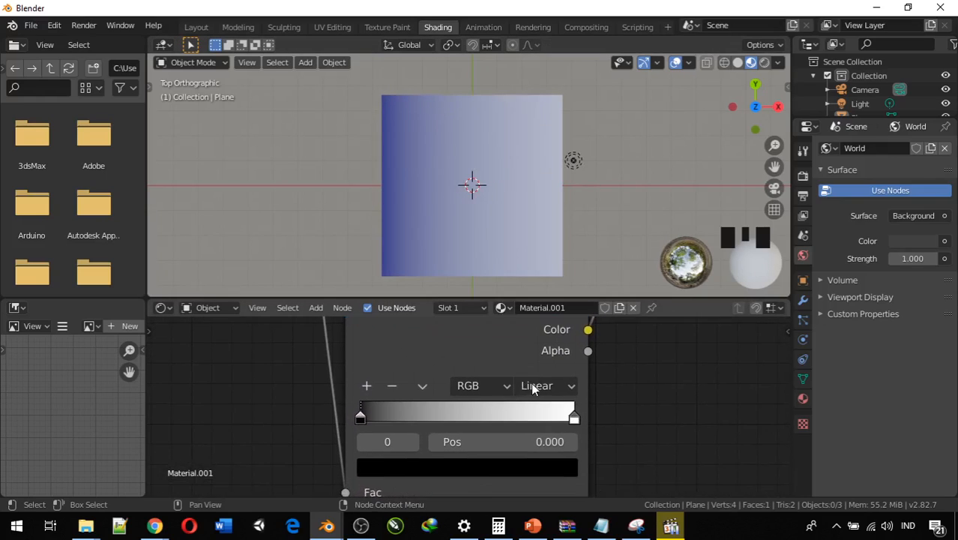
pyautogui.click(360, 418)
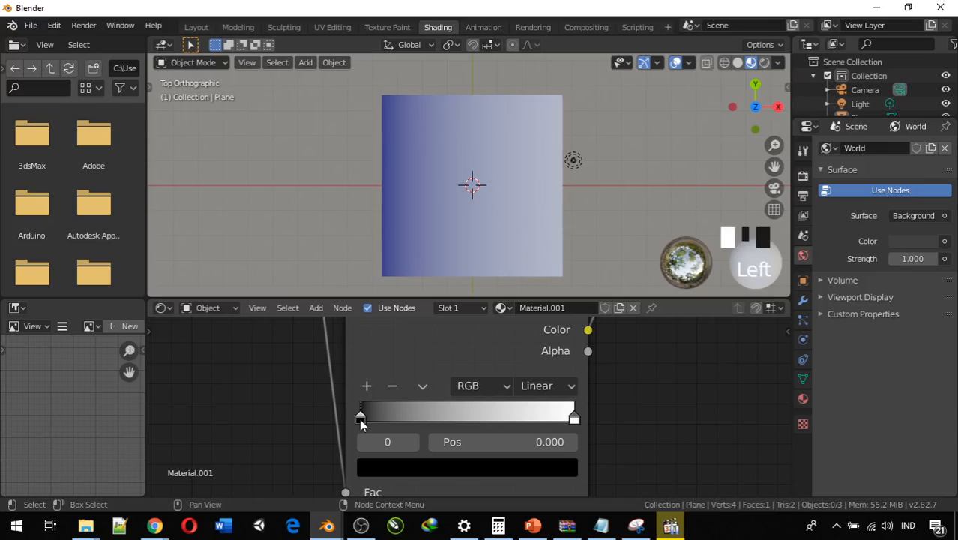
pyautogui.click(576, 420)
pyautogui.click(575, 419)
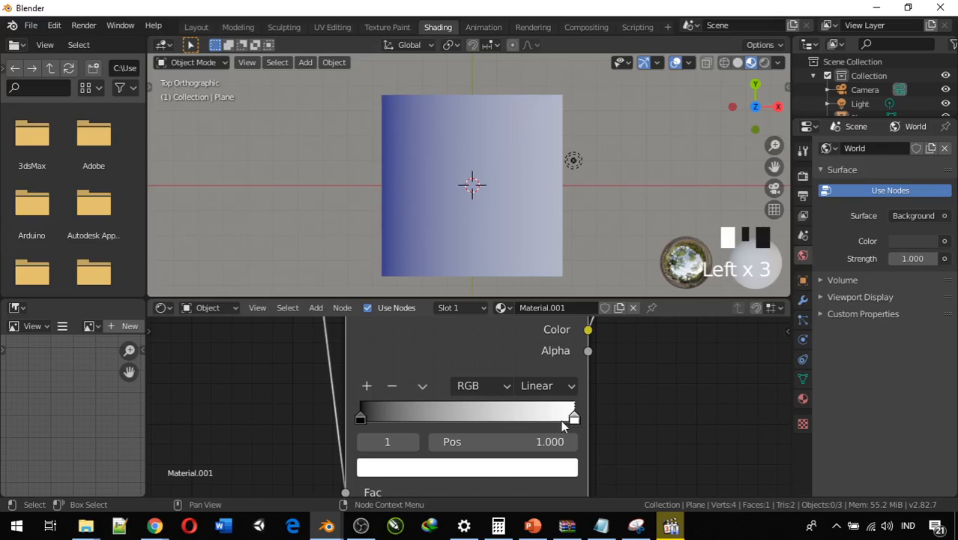
pyautogui.press('Delete')
pyautogui.hotkey('ctrl', 'z')
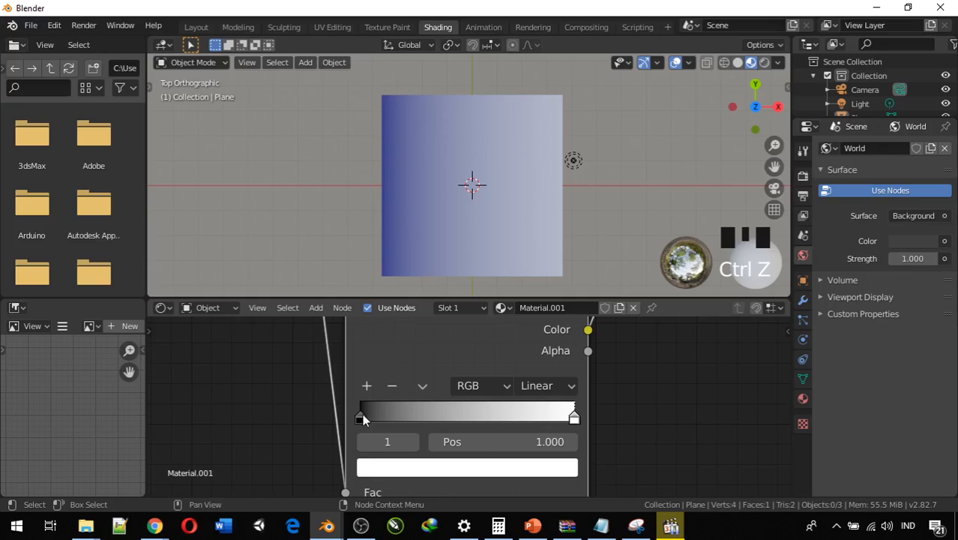
# Change the third ColorRamp's black stop at position 0.000 to green.
pyautogui.click(360, 419)
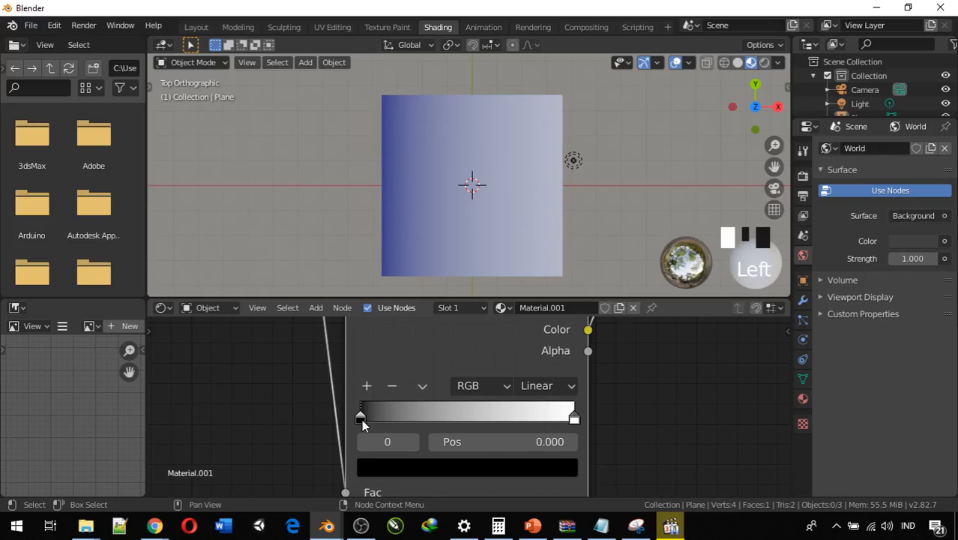
pyautogui.click(421, 464)
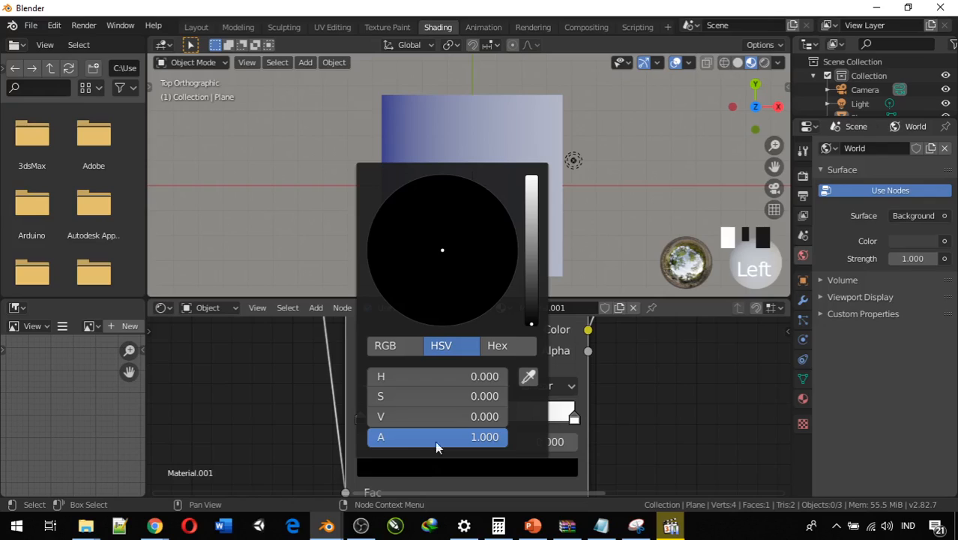
pyautogui.moveTo(532, 308); pyautogui.dragTo(532, 231)
pyautogui.moveTo(452, 242)
pyautogui.mouseDown()
pyautogui.moveTo(439, 315)
pyautogui.moveTo(378, 217)
pyautogui.mouseUp()
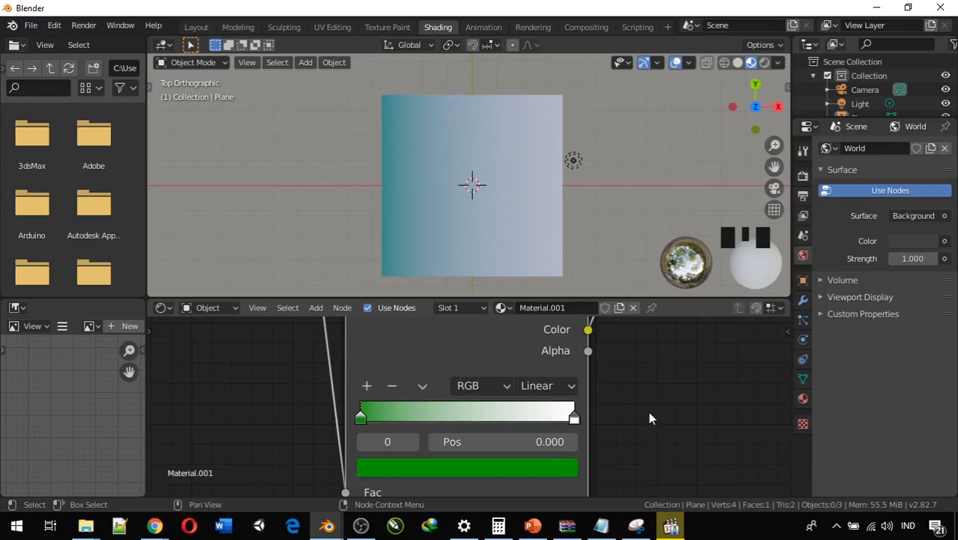
# Raise the Mix node's Fac to 1.000 and lower it to 0.000 to compare the green and blue ramps.
pyautogui.scroll(-4, 630, 433)
pyautogui.moveTo(631, 434); pyautogui.dragTo(568, 404, button='middle')
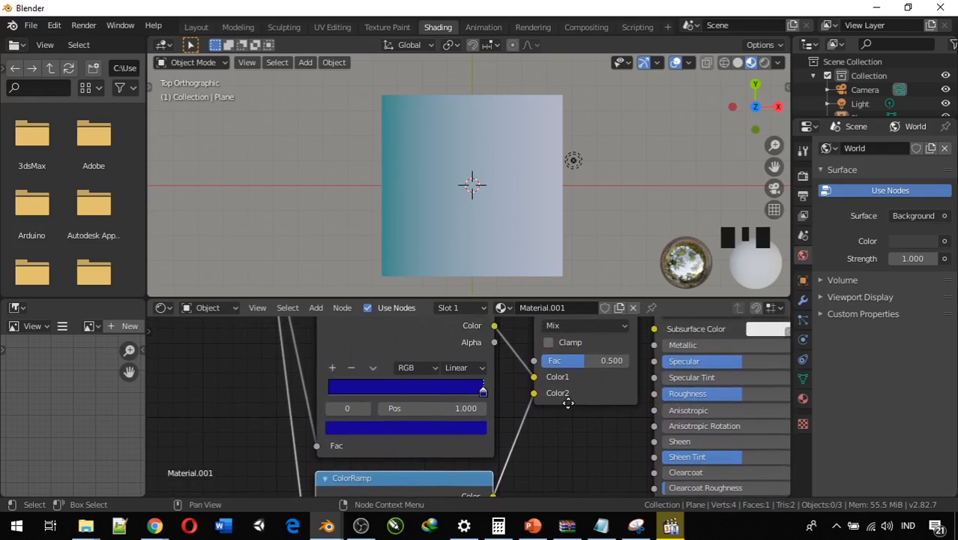
pyautogui.moveTo(578, 361); pyautogui.dragTo(624, 361)
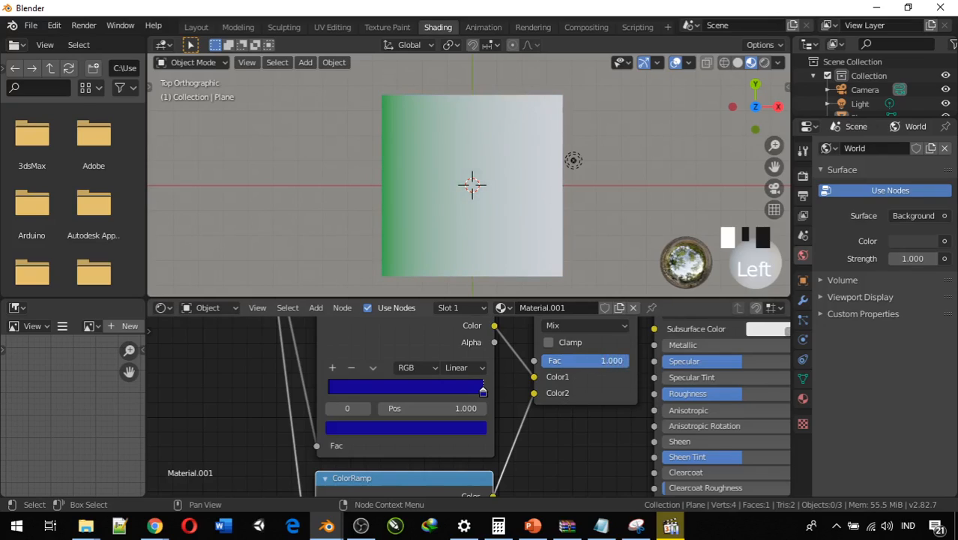
pyautogui.moveTo(624, 361); pyautogui.dragTo(547, 360)
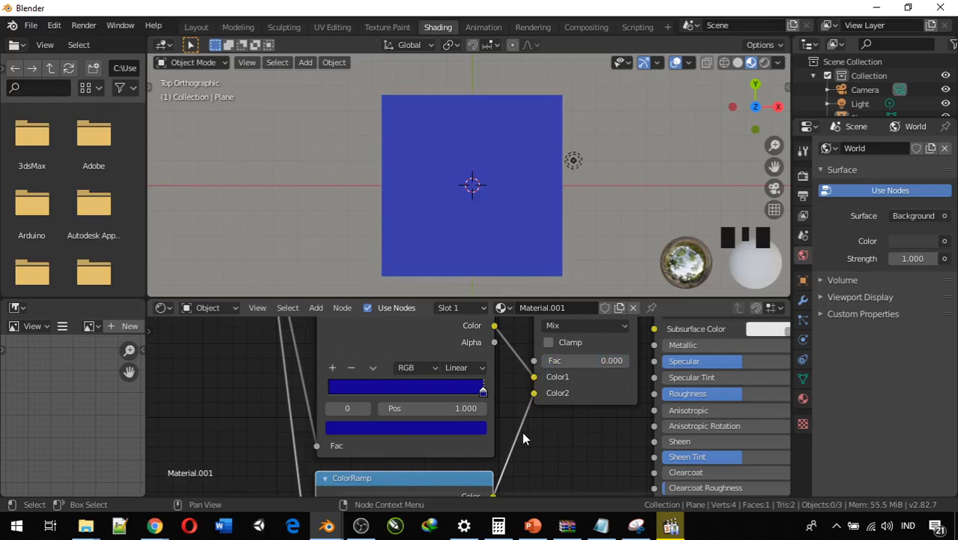
pyautogui.scroll(-5, 527, 431)
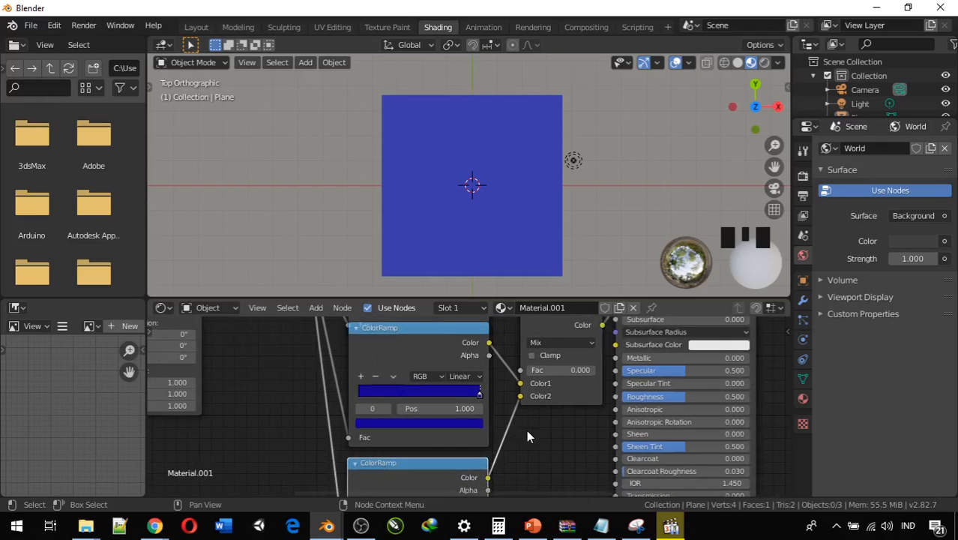
# Delete the white stop from the third ColorRamp, keeping only the green stop at position 0.000.
pyautogui.scroll(3, 526, 432)
pyautogui.moveTo(523, 426); pyautogui.dragTo(571, 325, button='middle')
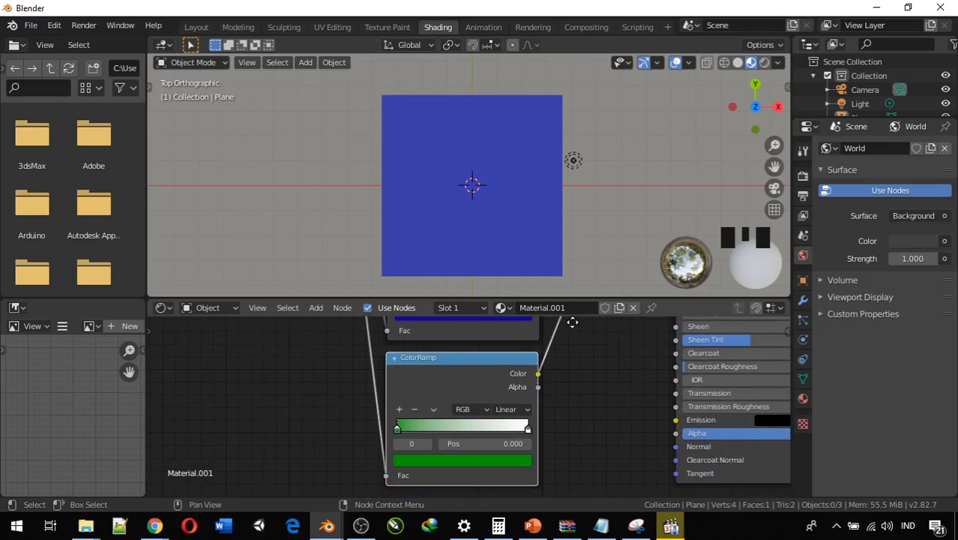
pyautogui.scroll(3, 504, 435)
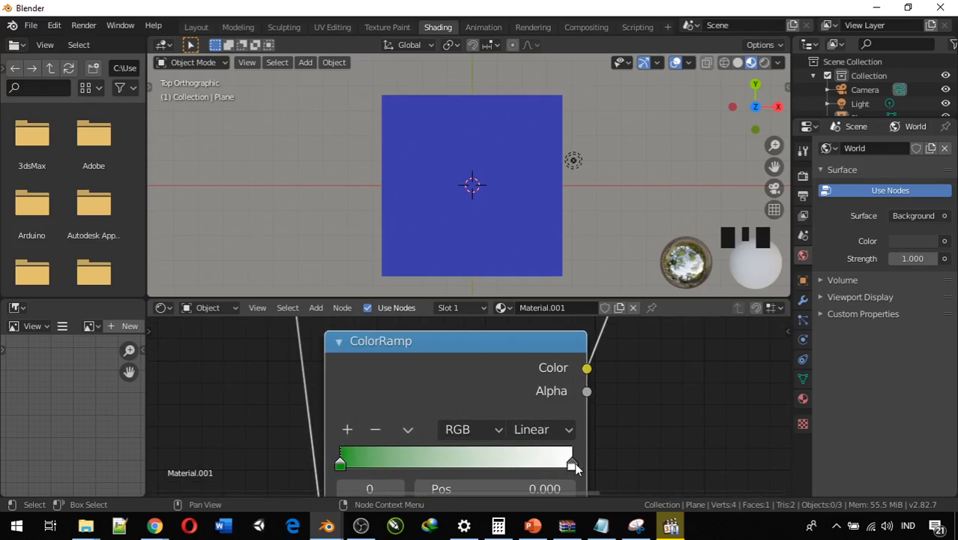
pyautogui.moveTo(570, 468); pyautogui.dragTo(541, 405, button='middle')
pyautogui.click(539, 403)
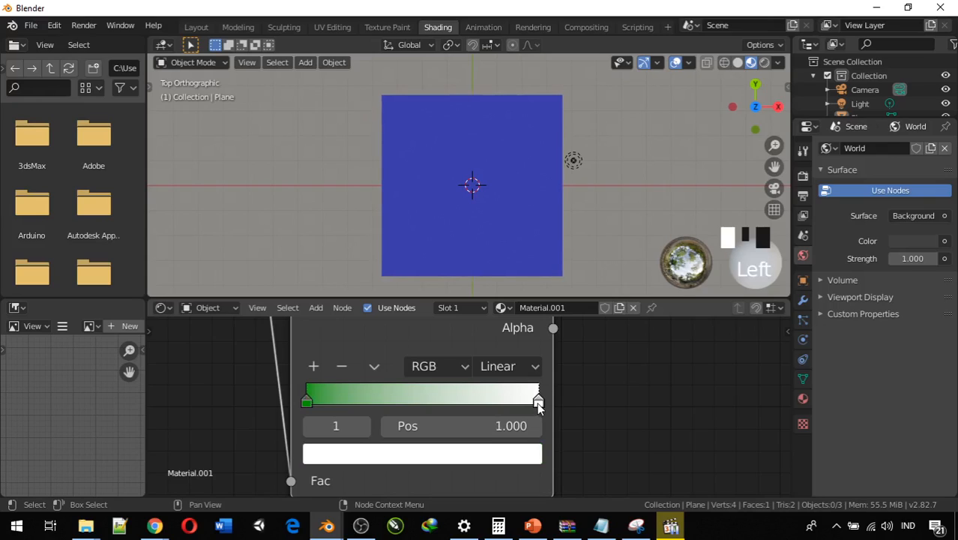
pyautogui.click(538, 406)
pyautogui.click(334, 366)
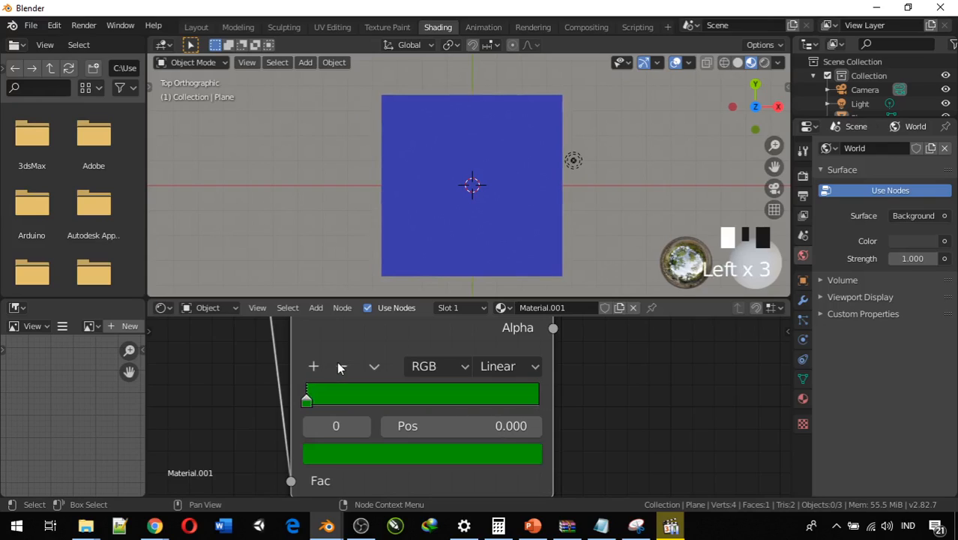
# Set the Mix node's Fac to 1.000 to preview the green ramp on the plane.
pyautogui.scroll(-2, 533, 379)
pyautogui.moveTo(540, 382); pyautogui.dragTo(573, 365, button='middle')
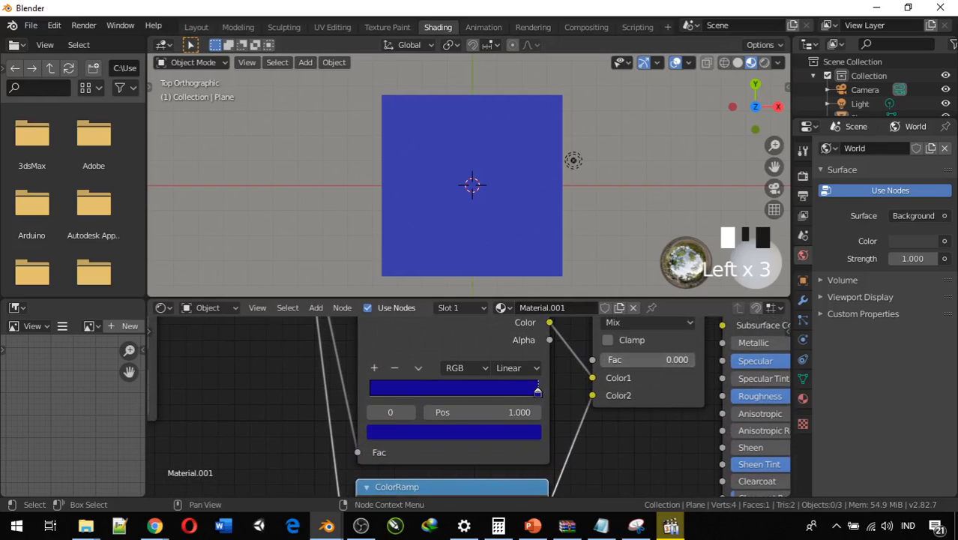
pyautogui.click(684, 353)
pyautogui.click(665, 394)
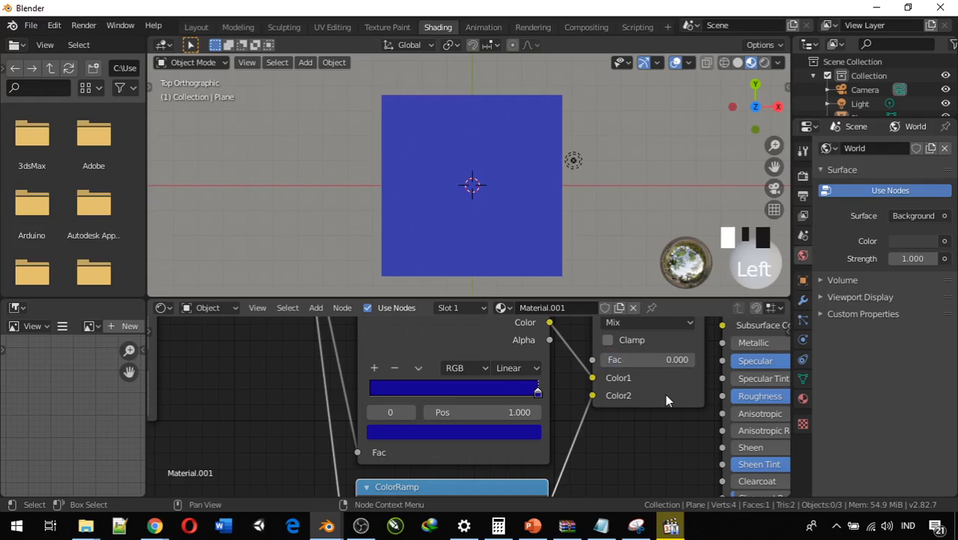
pyautogui.moveTo(629, 359); pyautogui.dragTo(618, 422, button='middle')
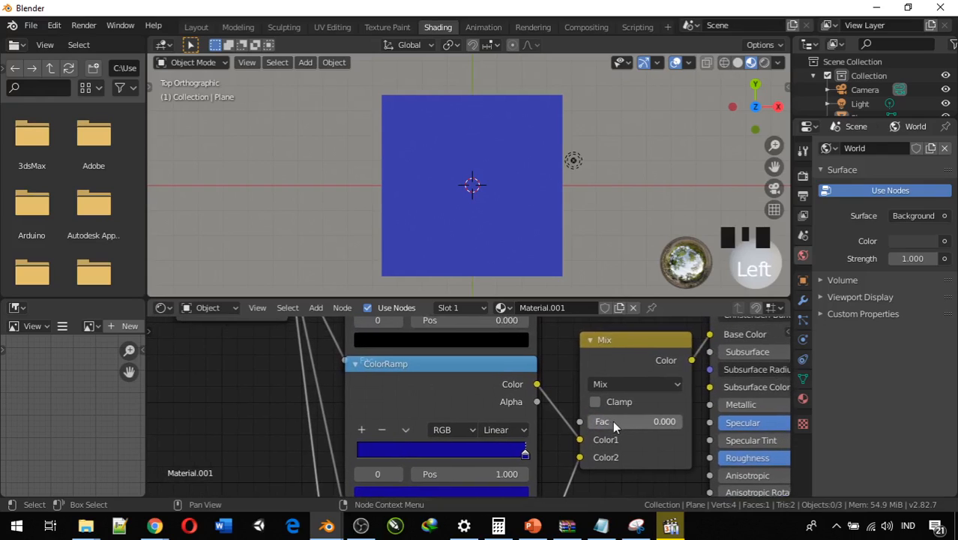
pyautogui.moveTo(612, 420); pyautogui.dragTo(697, 421)
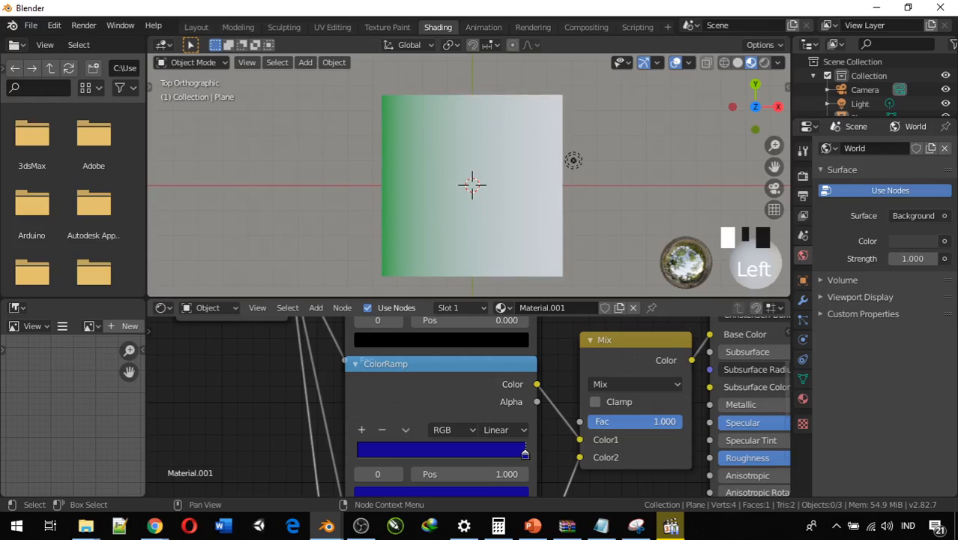
# Move the third ColorRamp's green stop to position 1.000.
pyautogui.moveTo(581, 471); pyautogui.dragTo(523, 464, button='middle')
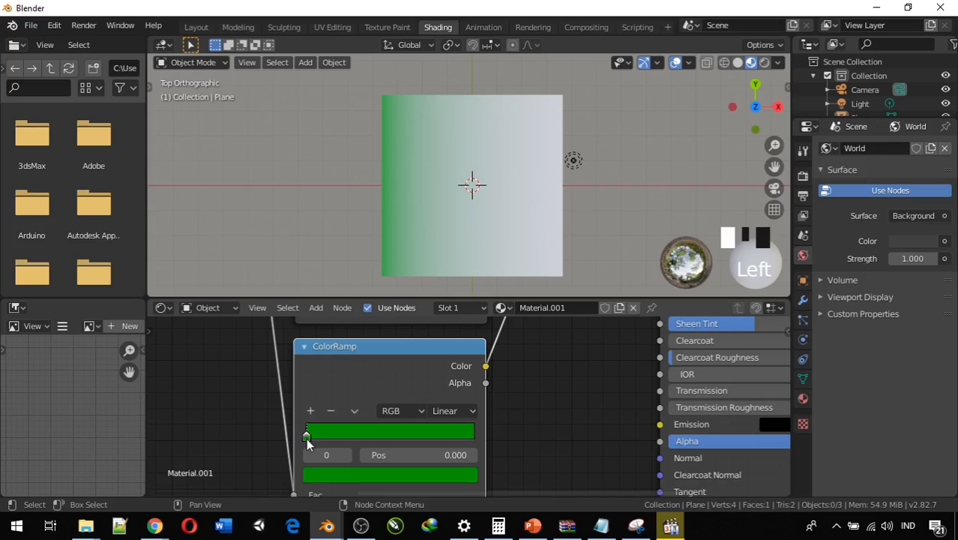
pyautogui.moveTo(306, 438); pyautogui.dragTo(500, 460)
pyautogui.scroll(1, 532, 441)
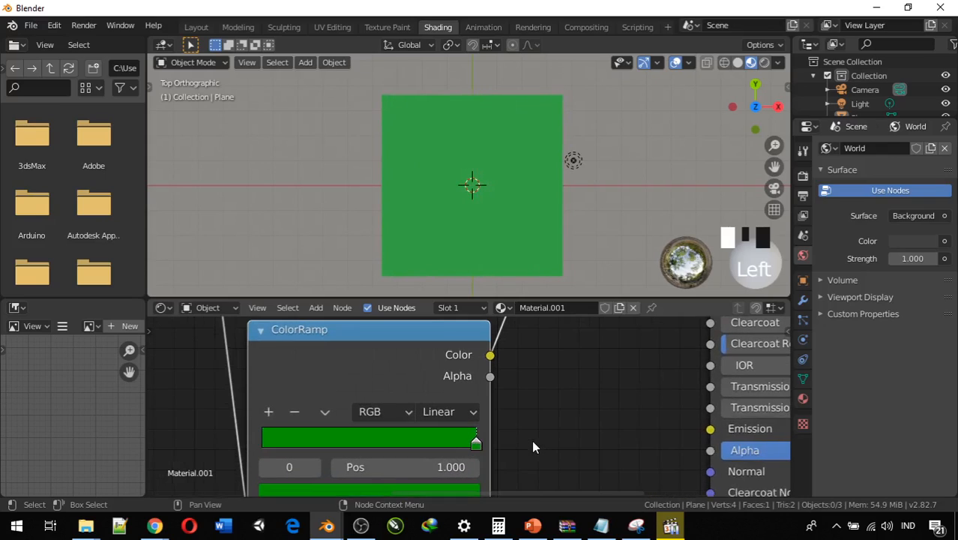
pyautogui.moveTo(532, 442); pyautogui.dragTo(480, 442, button='middle')
pyautogui.scroll(-2, 507, 405)
pyautogui.moveTo(506, 408); pyautogui.dragTo(528, 325, button='middle')
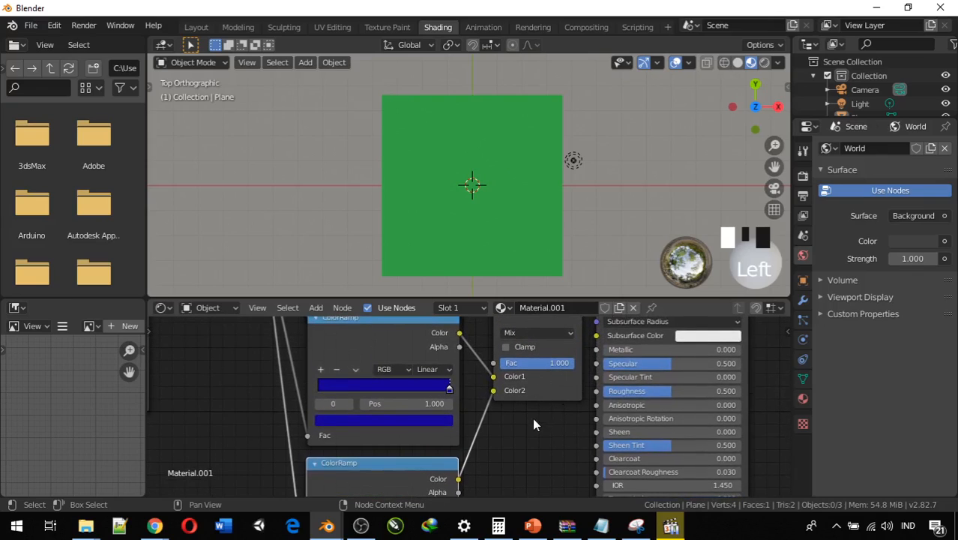
# Lower the Mix node's Fac to 0.000 and raise it to 0.233 to preview the blue-green blend.
pyautogui.moveTo(533, 425); pyautogui.dragTo(529, 461, button='middle')
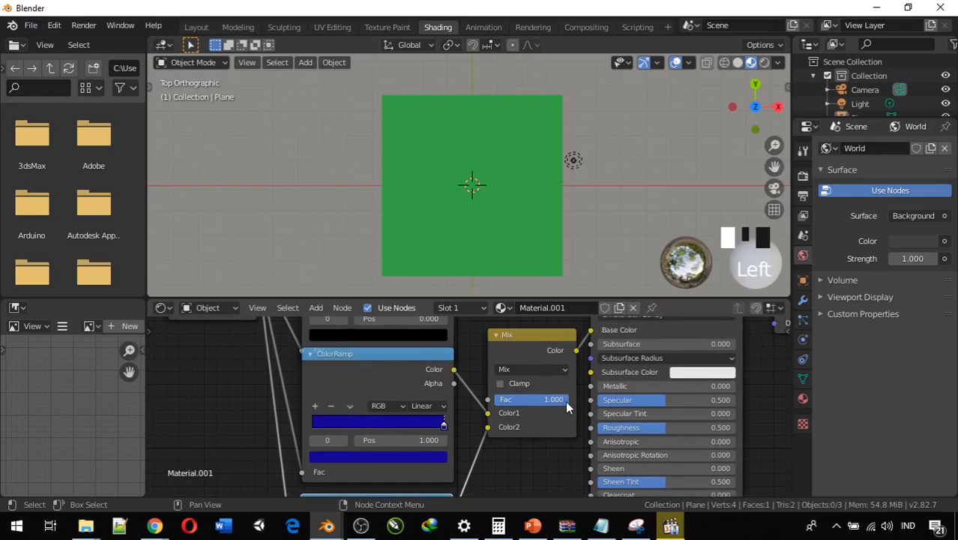
pyautogui.moveTo(553, 399); pyautogui.dragTo(507, 399)
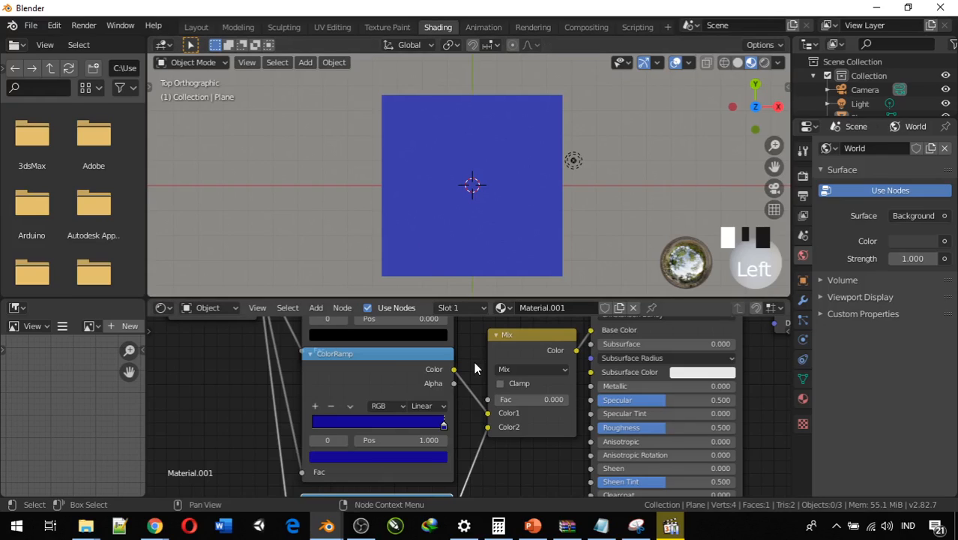
pyautogui.scroll(-2, 474, 361)
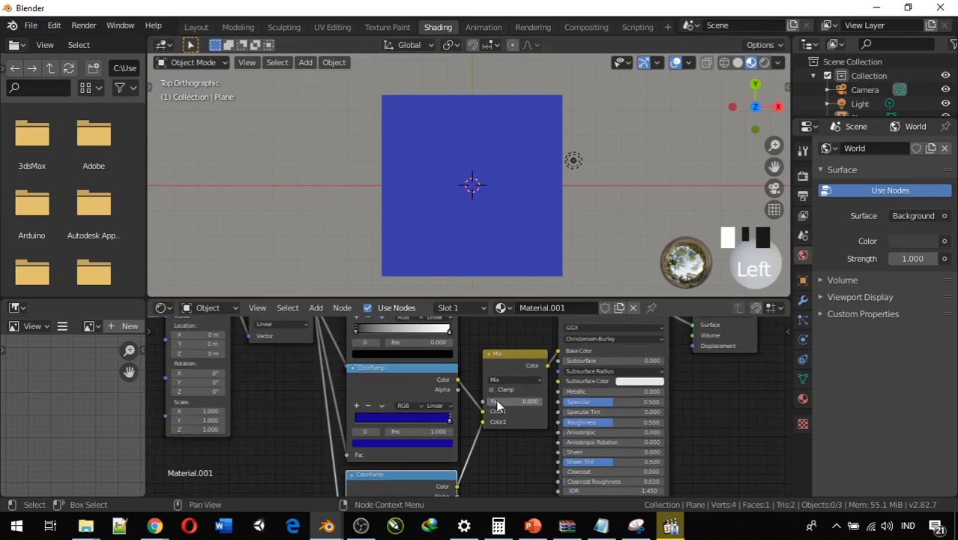
pyautogui.moveTo(495, 409)
pyautogui.mouseDown()
pyautogui.moveTo(542, 401)
pyautogui.moveTo(499, 401)
pyautogui.mouseUp()
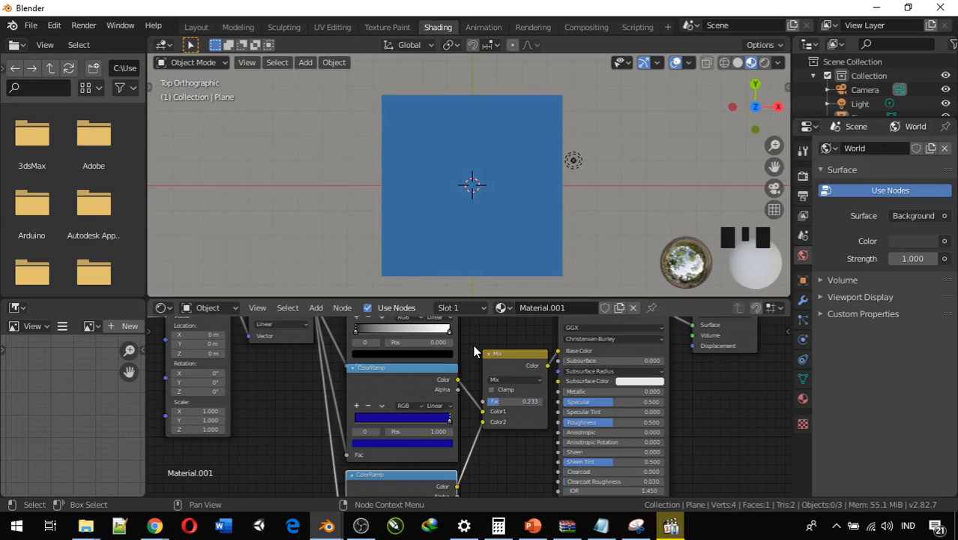
# Connect the first ColorRamp's Color output to the Mix node's Fac input.
pyautogui.moveTo(475, 349); pyautogui.dragTo(497, 396, button='middle')
pyautogui.scroll(3, 484, 409)
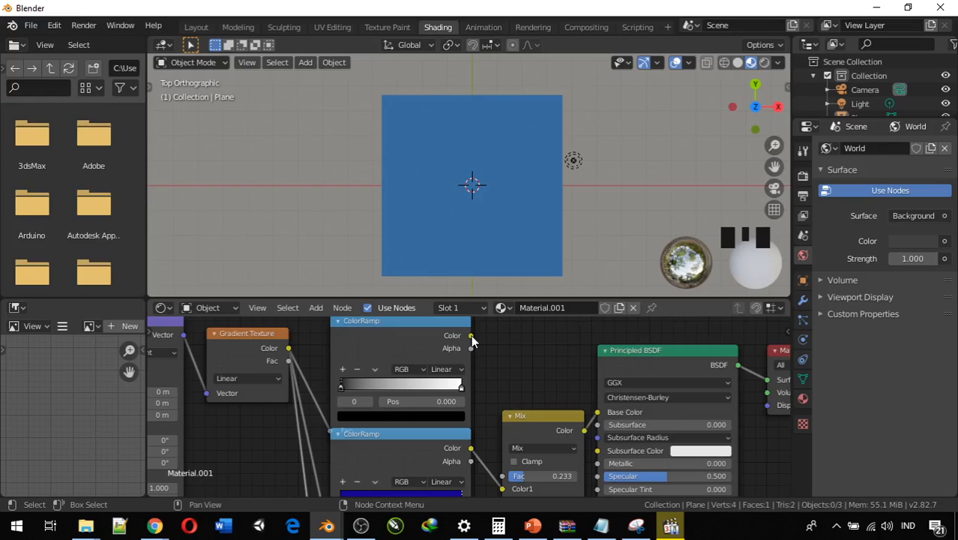
pyautogui.moveTo(471, 336); pyautogui.dragTo(474, 347)
pyautogui.moveTo(486, 404); pyautogui.dragTo(502, 475)
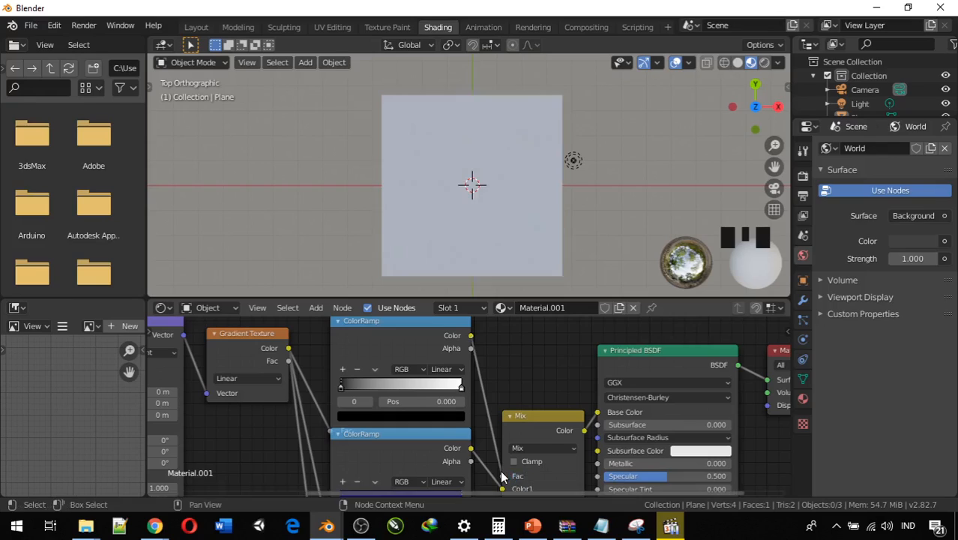
# Review how the three ColorRamps feed the Mix node's Fac, Color1 and Color2 inputs.
pyautogui.scroll(4, 502, 466)
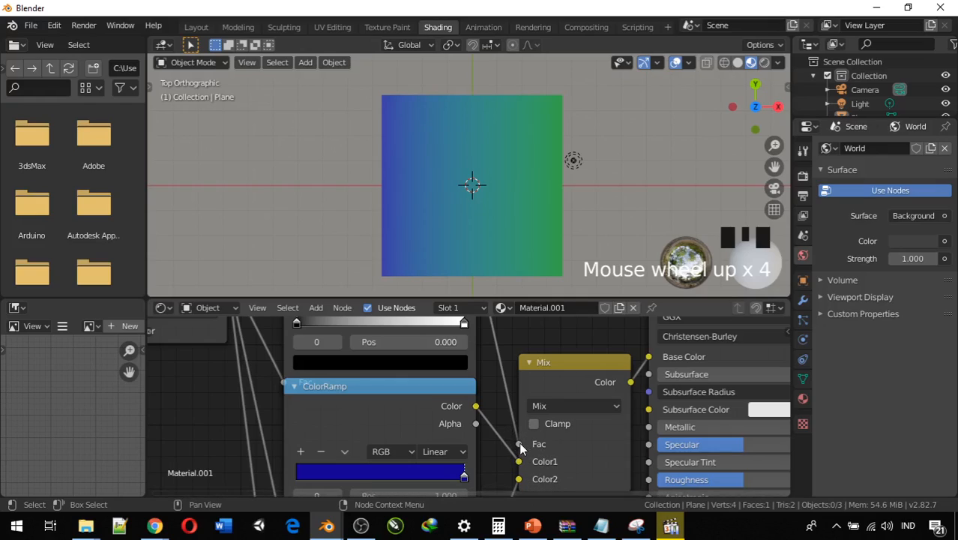
pyautogui.moveTo(517, 416); pyautogui.dragTo(564, 528, button='middle')
pyautogui.moveTo(541, 426); pyautogui.dragTo(649, 378, button='middle')
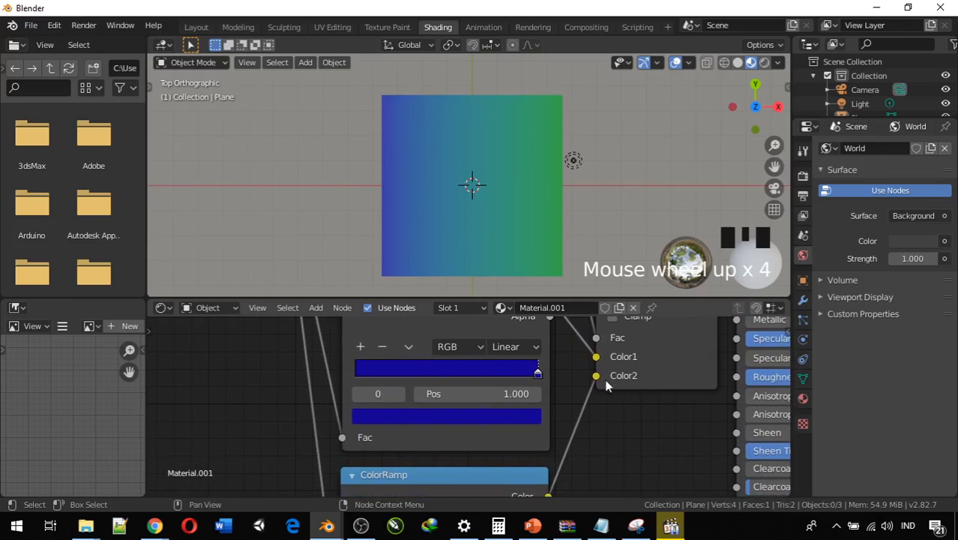
pyautogui.moveTo(535, 448); pyautogui.dragTo(556, 397, button='middle')
pyautogui.moveTo(435, 455); pyautogui.dragTo(471, 328, button='middle')
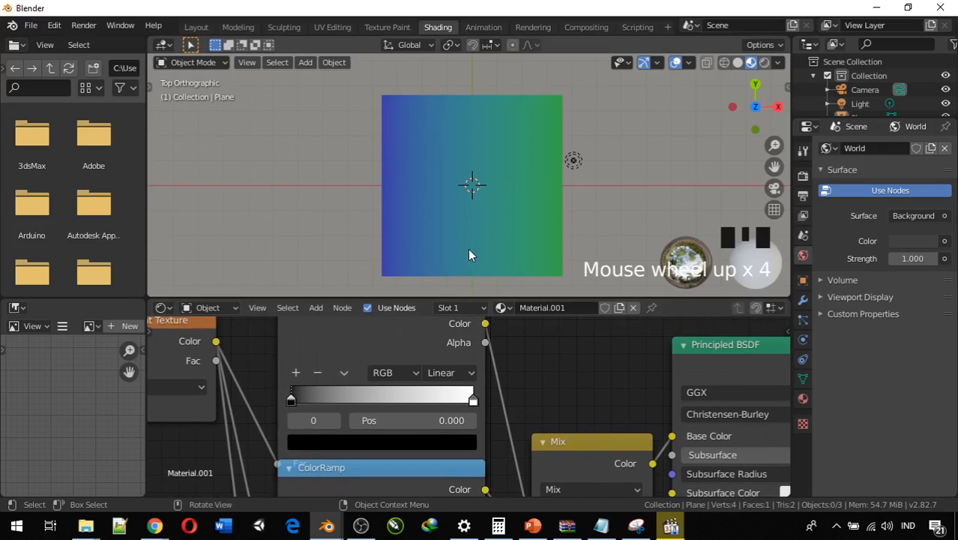
pyautogui.moveTo(585, 455); pyautogui.dragTo(600, 356, button='middle')
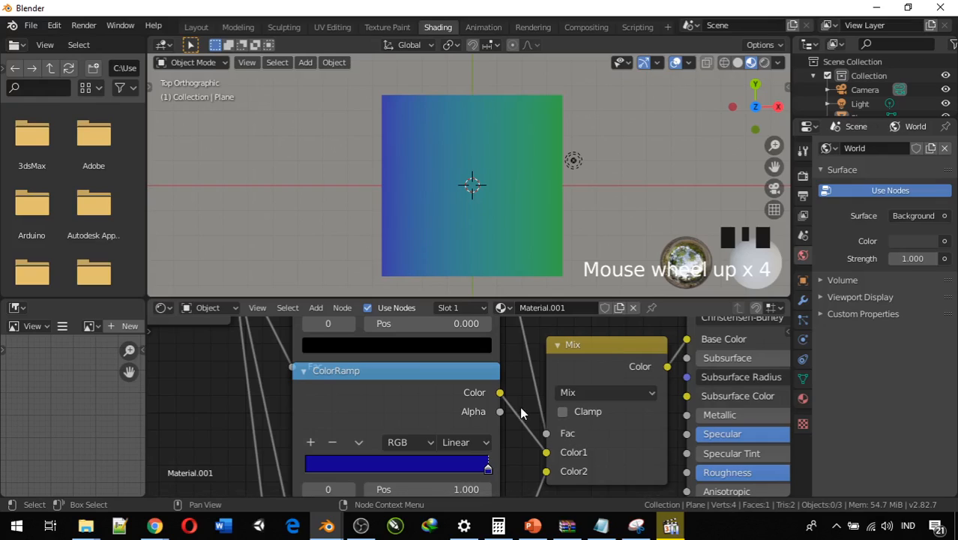
pyautogui.moveTo(532, 420); pyautogui.dragTo(528, 337, button='middle')
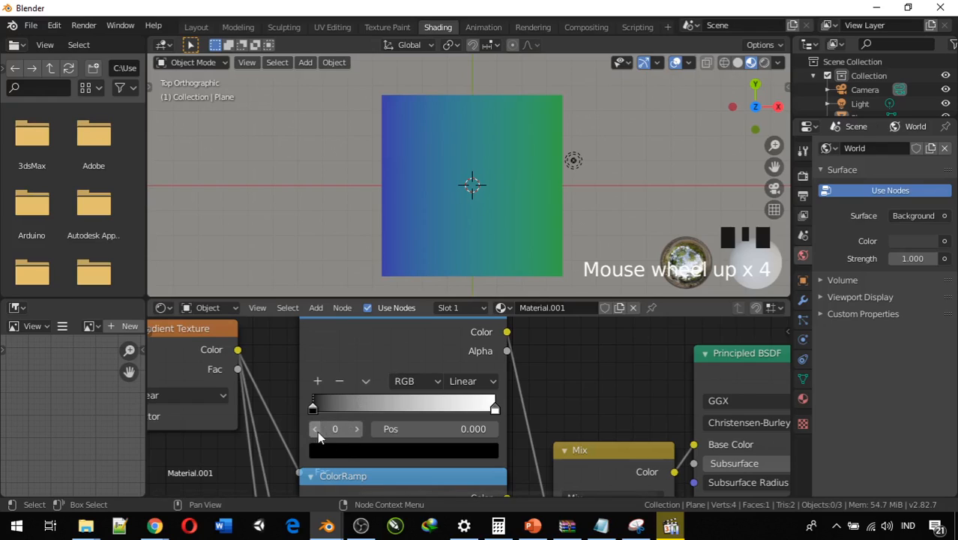
# Move the first ColorRamp's black stop to position 0.132.
pyautogui.scroll(-3, 367, 420)
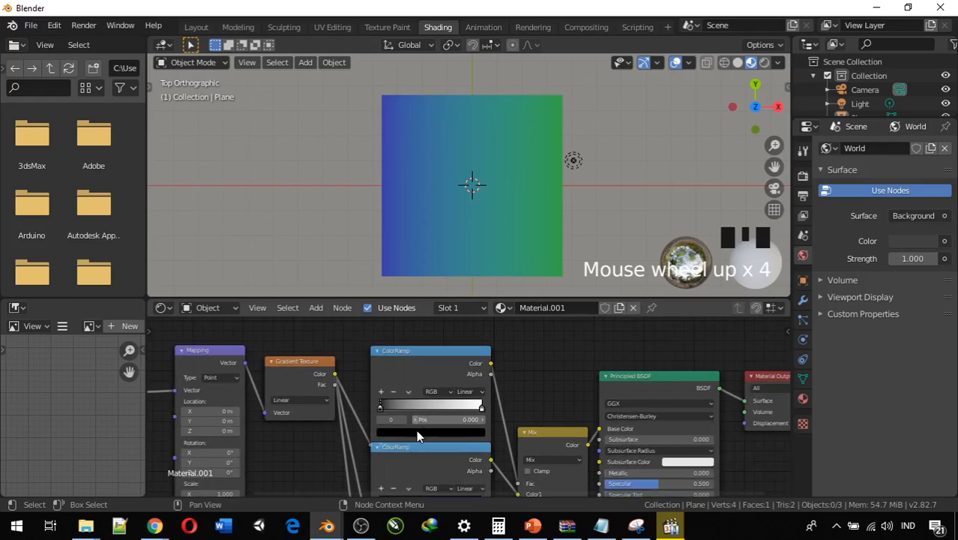
pyautogui.moveTo(417, 432); pyautogui.dragTo(435, 404, button='middle')
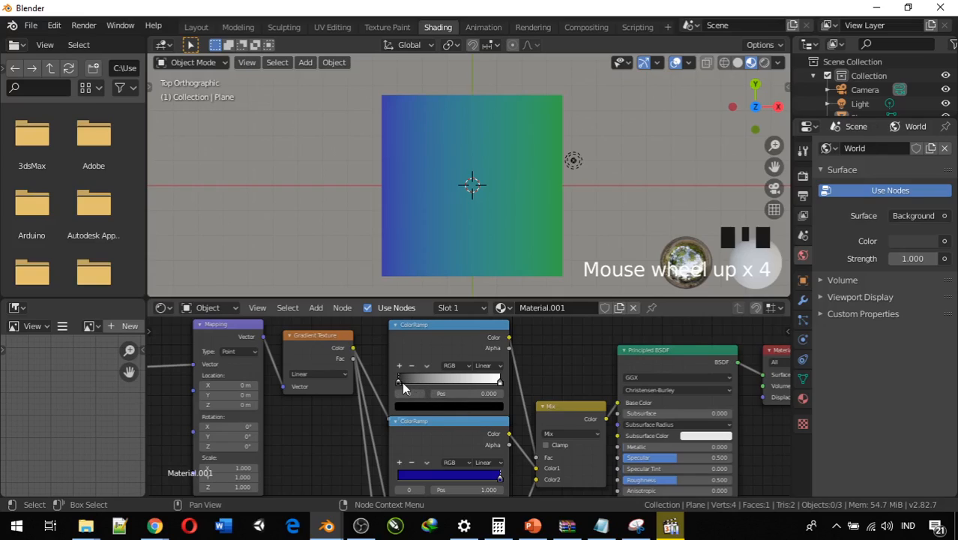
pyautogui.moveTo(399, 382); pyautogui.dragTo(412, 381)
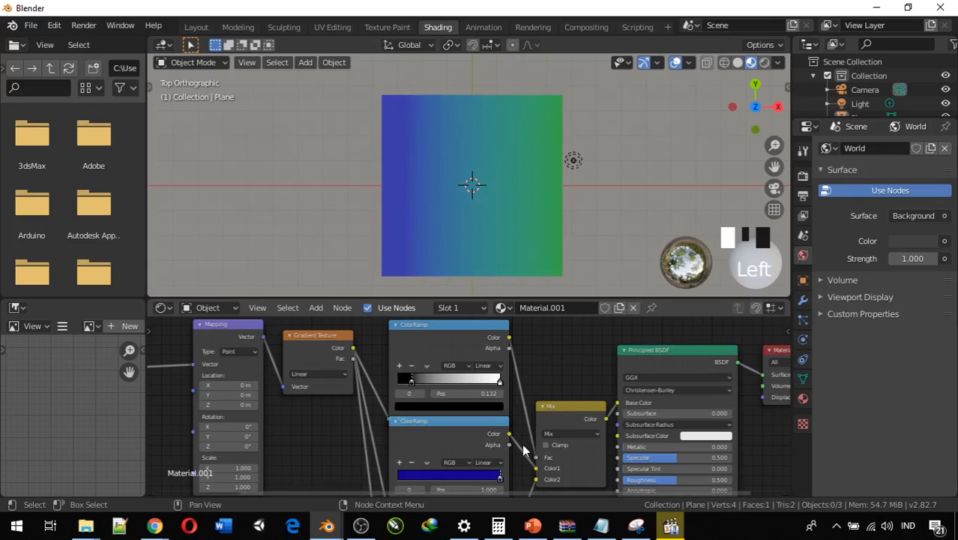
# Shift the first ColorRamp's black stop to position 0.750 so blue covers most of the plane.
pyautogui.scroll(1, 459, 377)
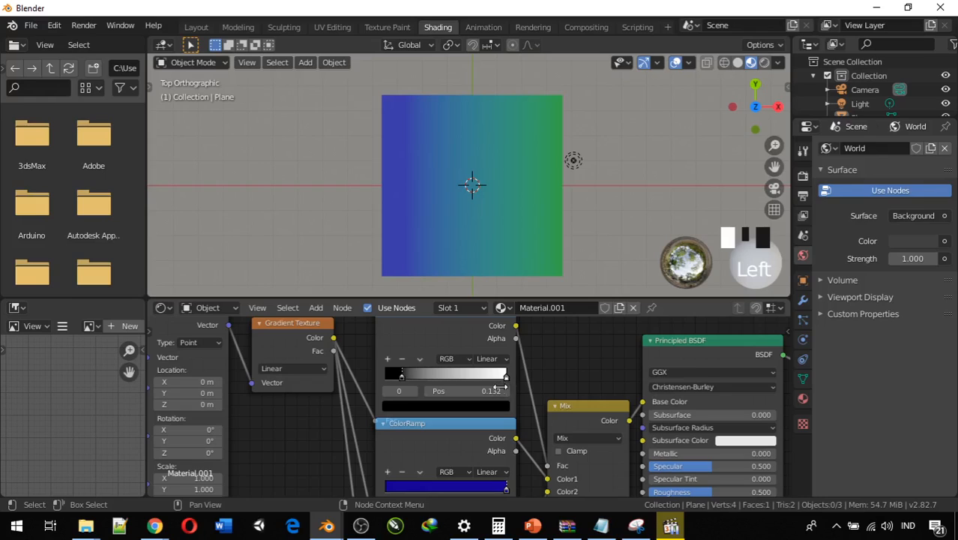
pyautogui.moveTo(478, 405); pyautogui.dragTo(453, 332, button='middle')
pyautogui.moveTo(450, 455); pyautogui.dragTo(441, 378, button='middle')
pyautogui.moveTo(426, 418); pyautogui.dragTo(434, 397, button='middle')
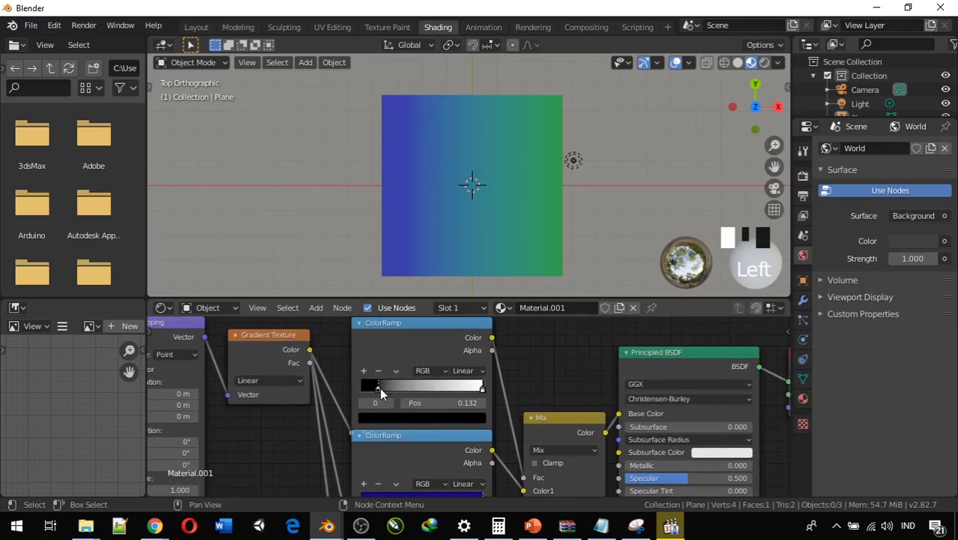
pyautogui.moveTo(378, 389); pyautogui.dragTo(458, 388)
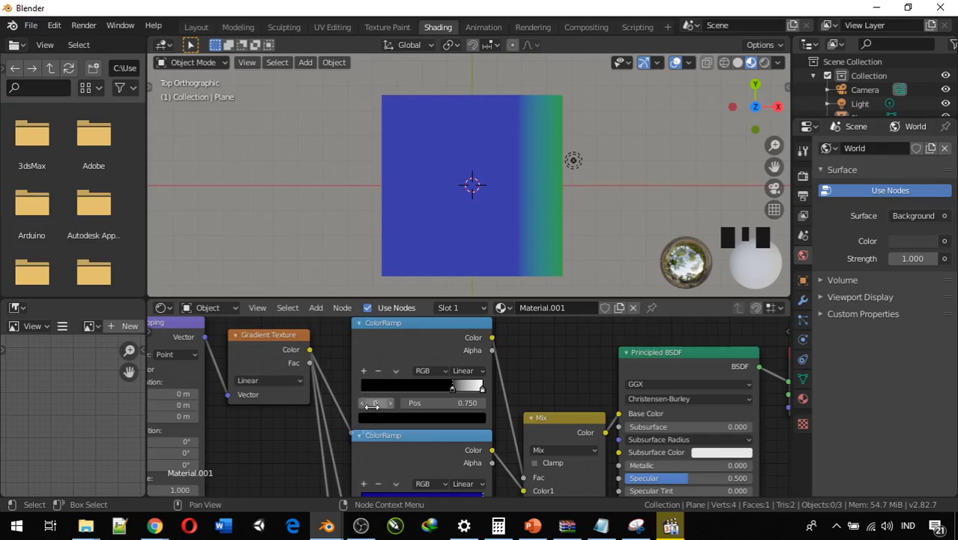
# Examine how the first ColorRamp's black and white areas correspond to the blue and green areas on the plane.
pyautogui.moveTo(405, 457); pyautogui.dragTo(416, 409, button='middle')
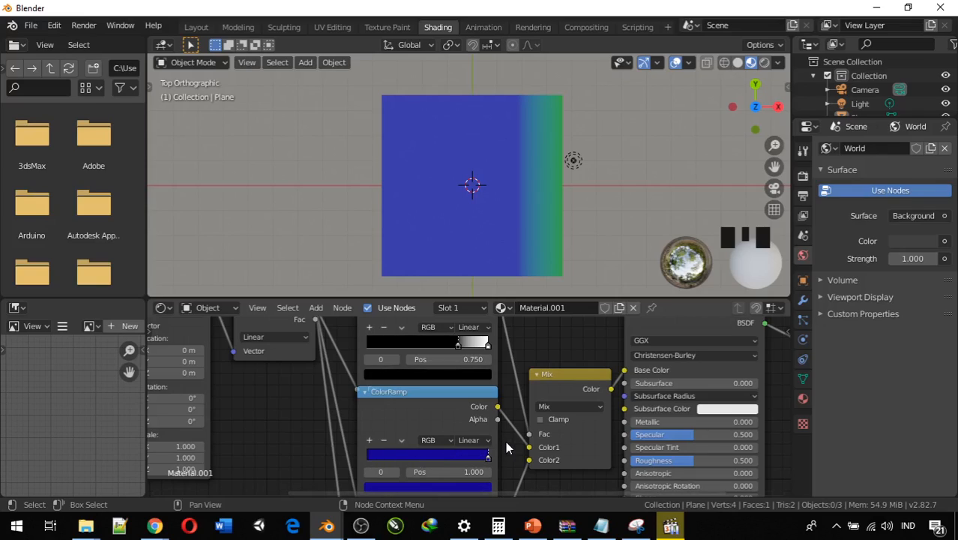
pyautogui.moveTo(508, 468); pyautogui.dragTo(488, 434, button='middle')
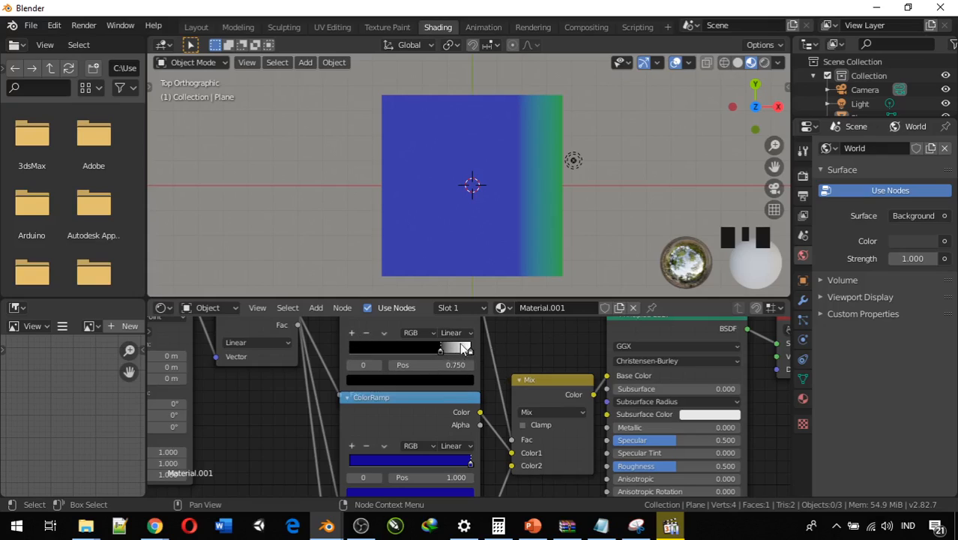
pyautogui.moveTo(476, 419); pyautogui.dragTo(481, 456, button='middle')
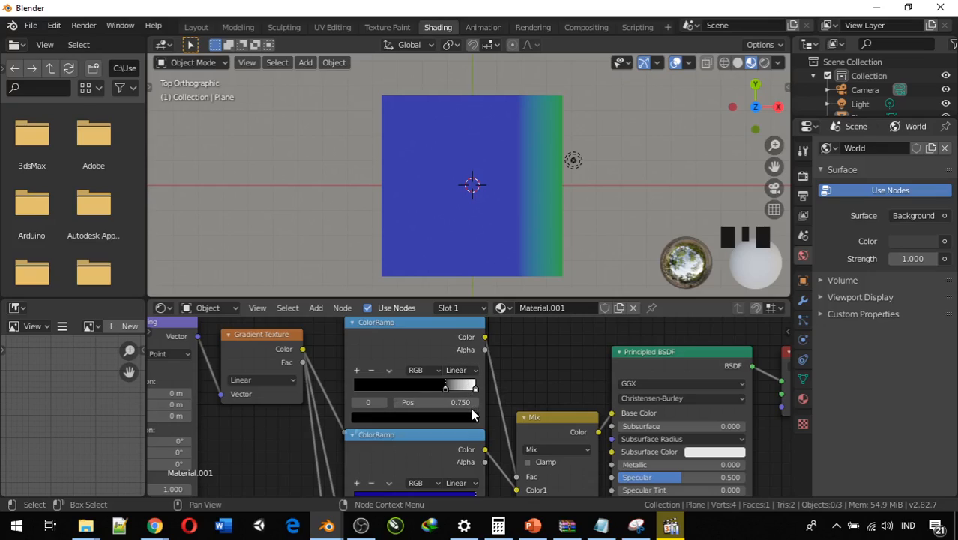
pyautogui.moveTo(472, 411); pyautogui.dragTo(470, 404, button='middle')
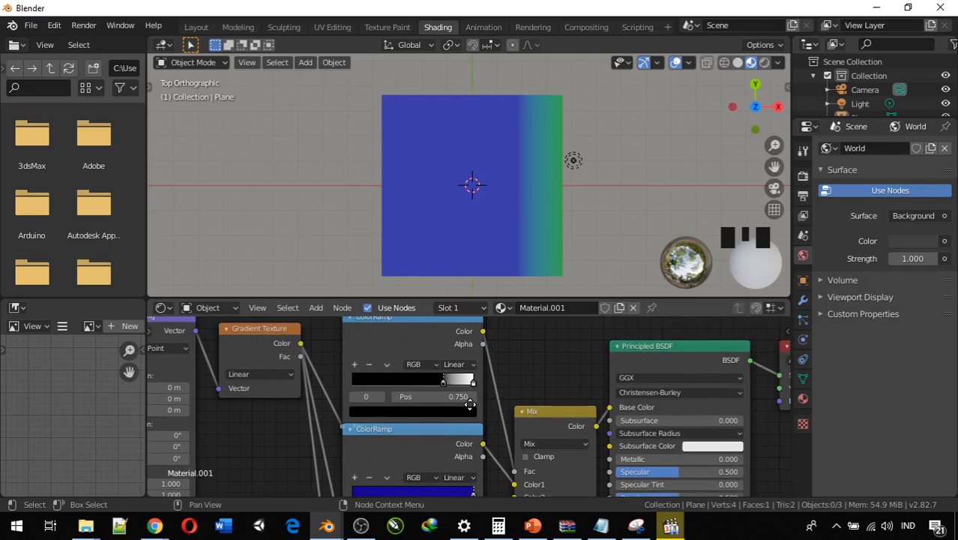
pyautogui.moveTo(470, 405); pyautogui.dragTo(470, 408, button='middle')
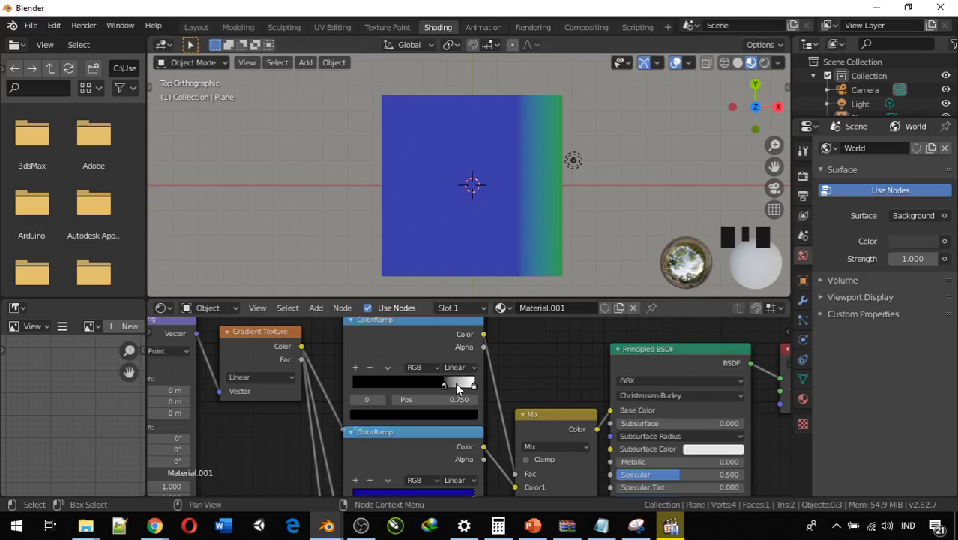
# Slide the first ColorRamp's white stop next to the black stop at 0.764, then past it to 0.736 to swap the color areas.
pyautogui.scroll(3, 445, 388)
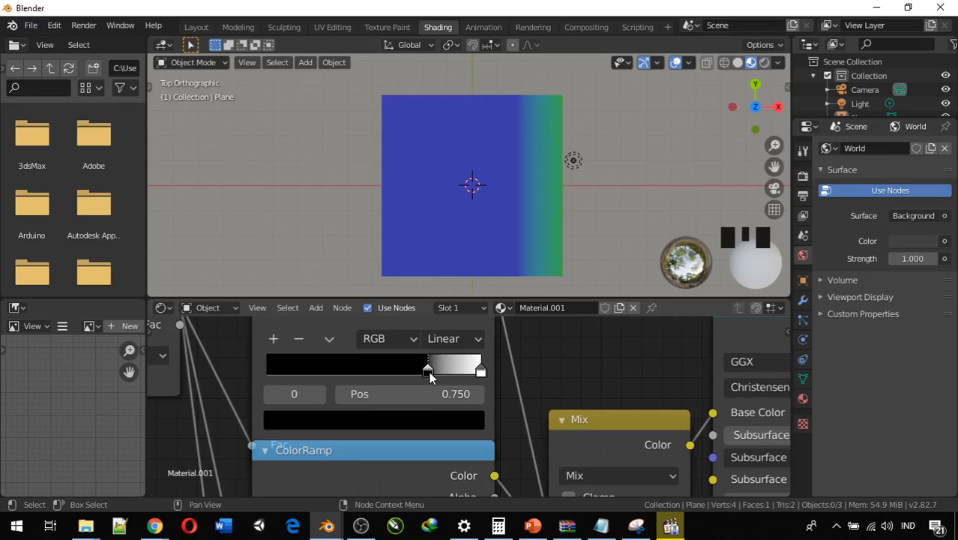
pyautogui.click(429, 371)
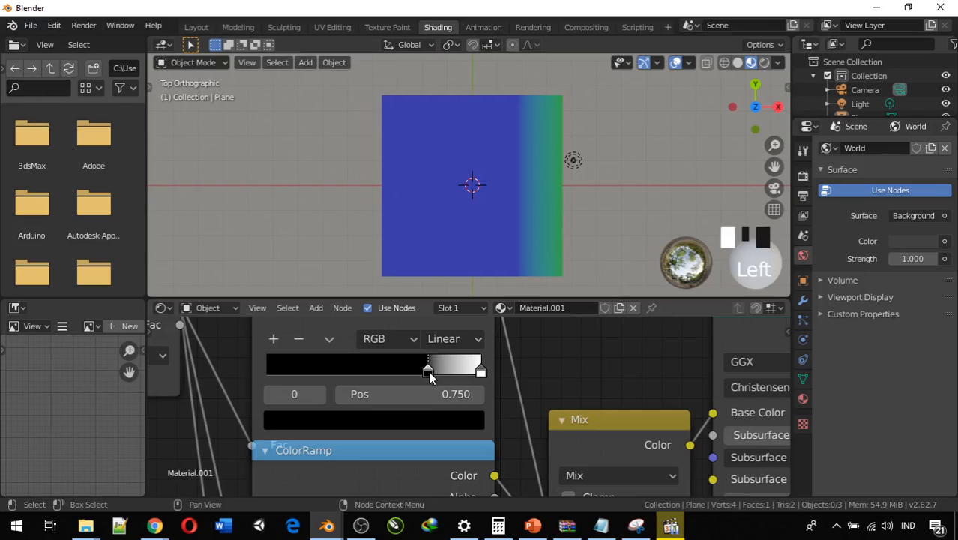
pyautogui.click(481, 369)
pyautogui.moveTo(481, 371); pyautogui.dragTo(429, 384)
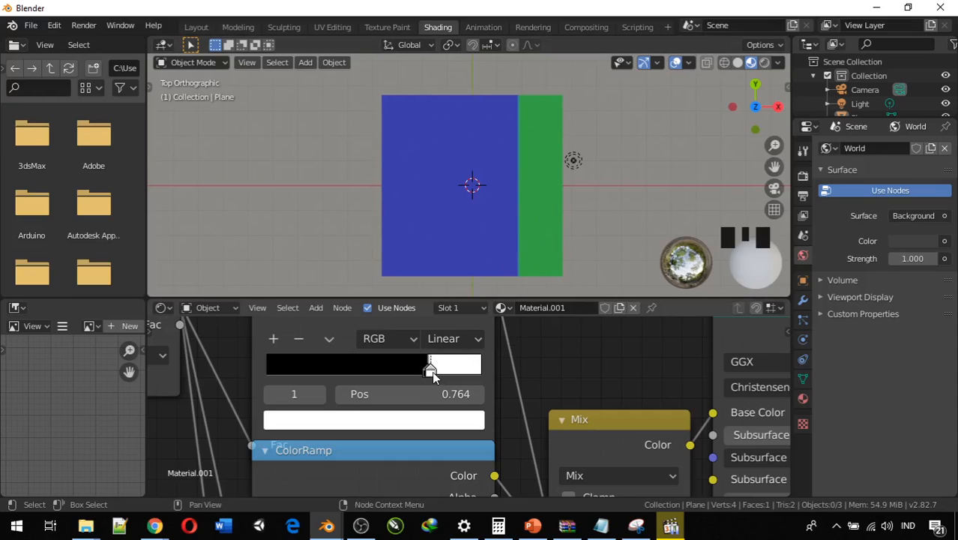
pyautogui.moveTo(433, 372); pyautogui.dragTo(425, 372)
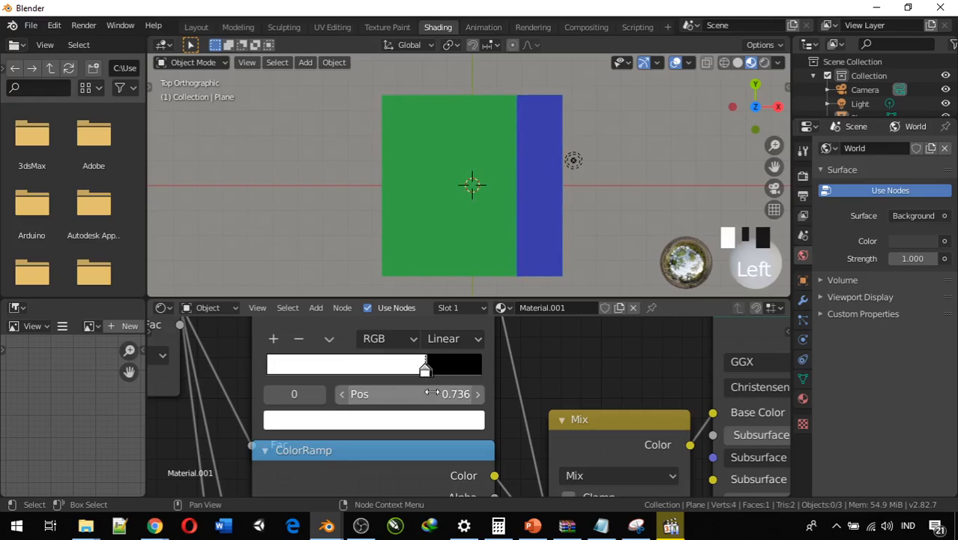
# Spread the first ColorRamp's stops back out, with the black stop at position 0.000 and the white stop at 1.000.
pyautogui.scroll(-1, 434, 390)
pyautogui.scroll(-1, 433, 390)
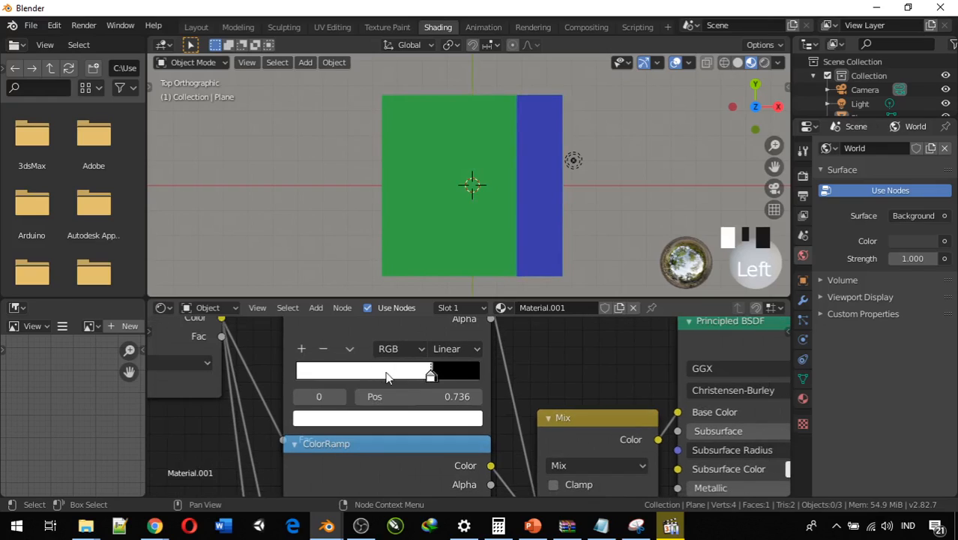
pyautogui.scroll(-1, 401, 469)
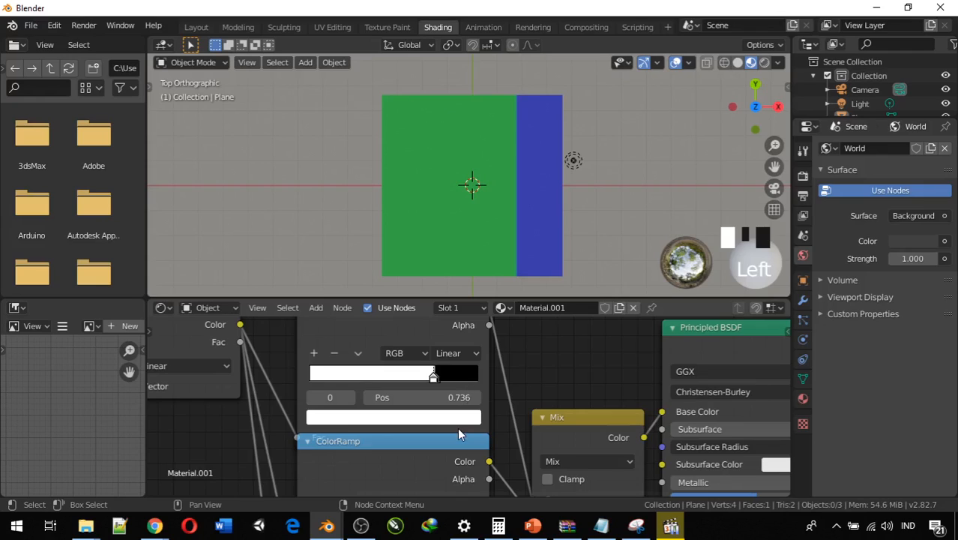
pyautogui.moveTo(459, 417); pyautogui.dragTo(477, 288, button='middle')
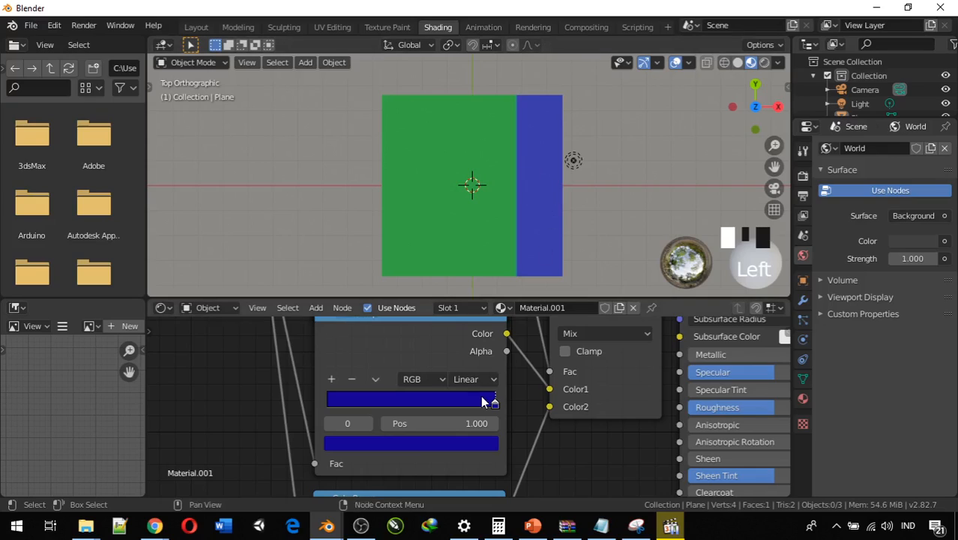
pyautogui.moveTo(482, 399); pyautogui.dragTo(500, 360, button='middle')
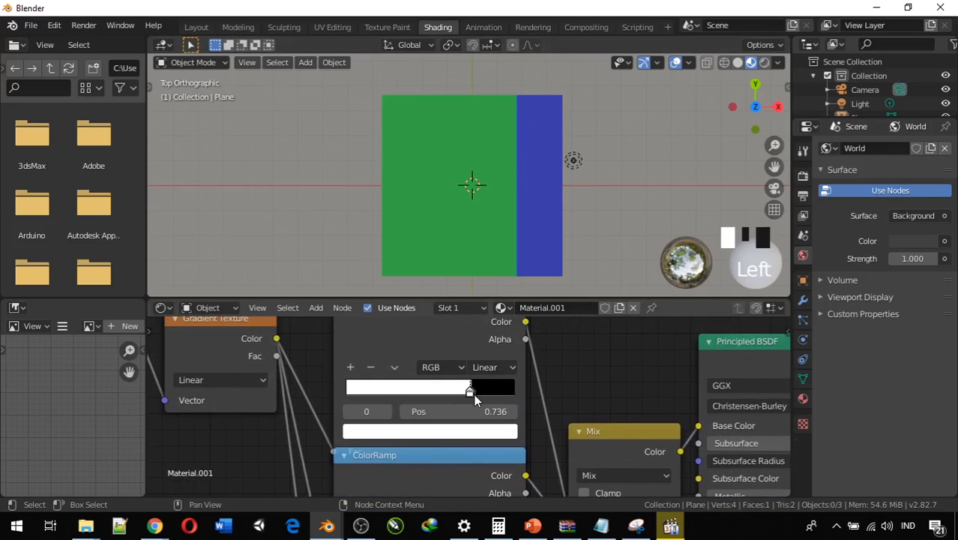
pyautogui.moveTo(474, 399); pyautogui.dragTo(392, 394)
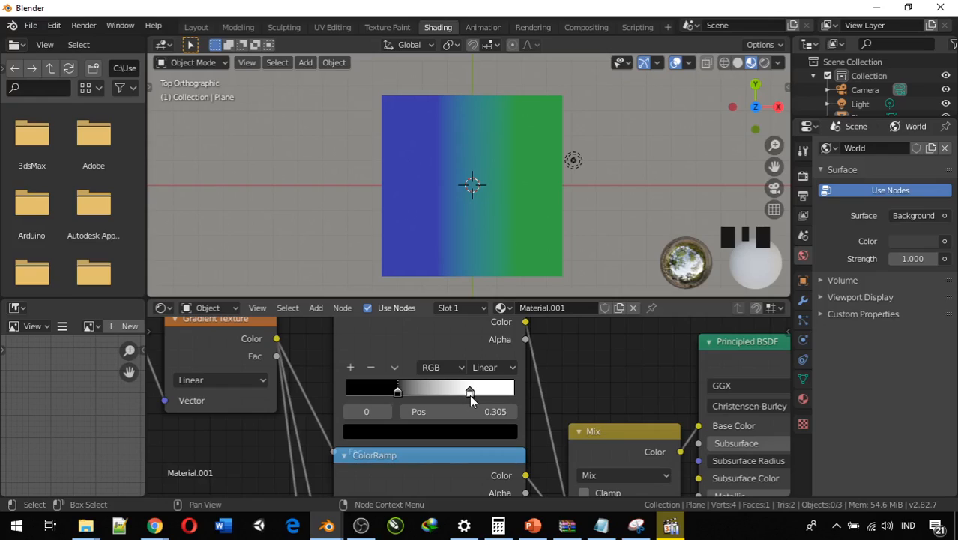
pyautogui.moveTo(469, 394); pyautogui.dragTo(542, 393)
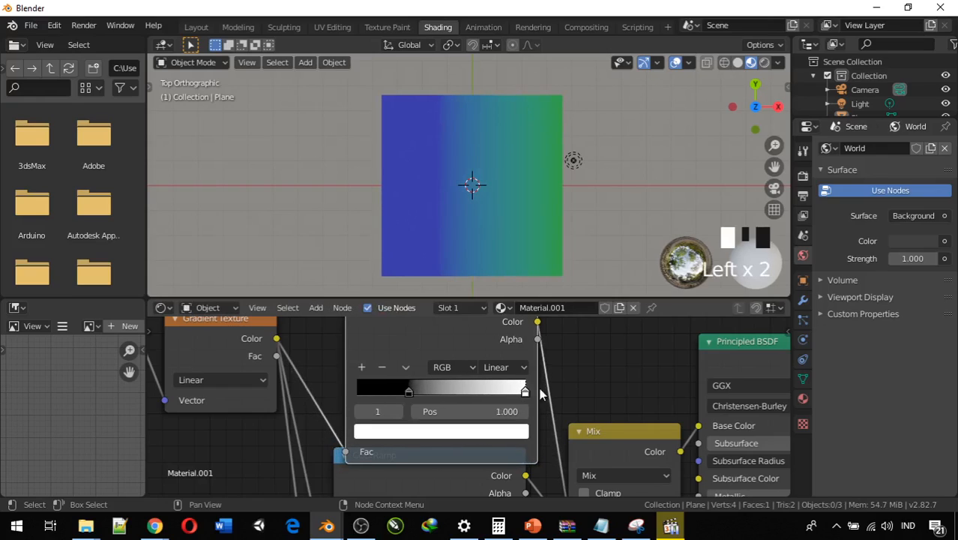
pyautogui.moveTo(409, 392); pyautogui.dragTo(325, 385)
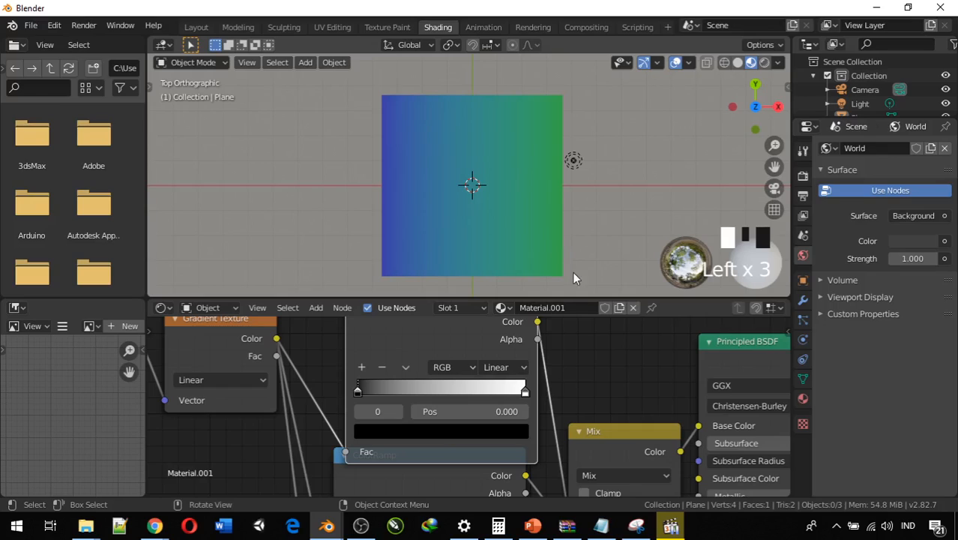
# Delete the blue and green ColorRamp nodes that feed the Mix node's Color1 and Color2 inputs.
pyautogui.moveTo(557, 380); pyautogui.dragTo(575, 457, button='middle')
pyautogui.moveTo(580, 412); pyautogui.dragTo(531, 300, button='middle')
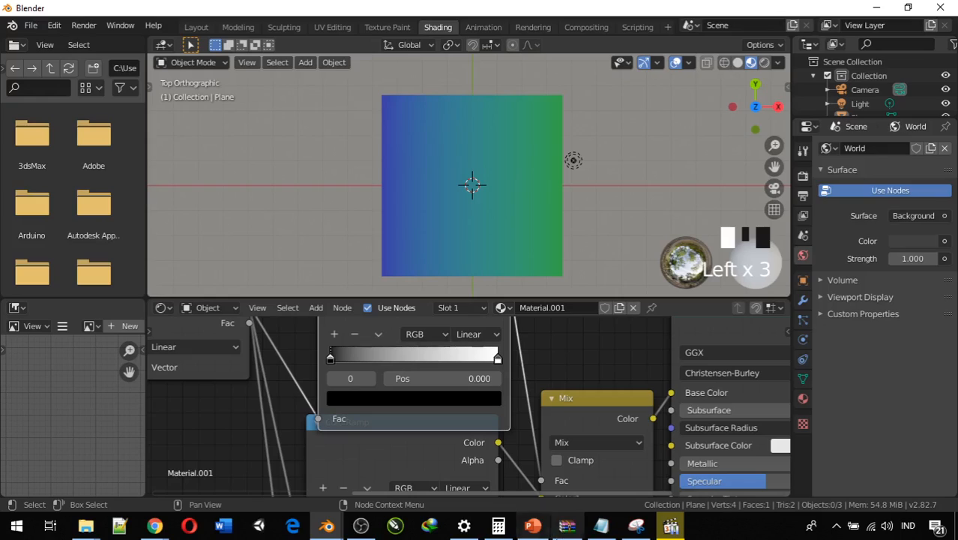
pyautogui.moveTo(568, 459); pyautogui.dragTo(575, 392, button='middle')
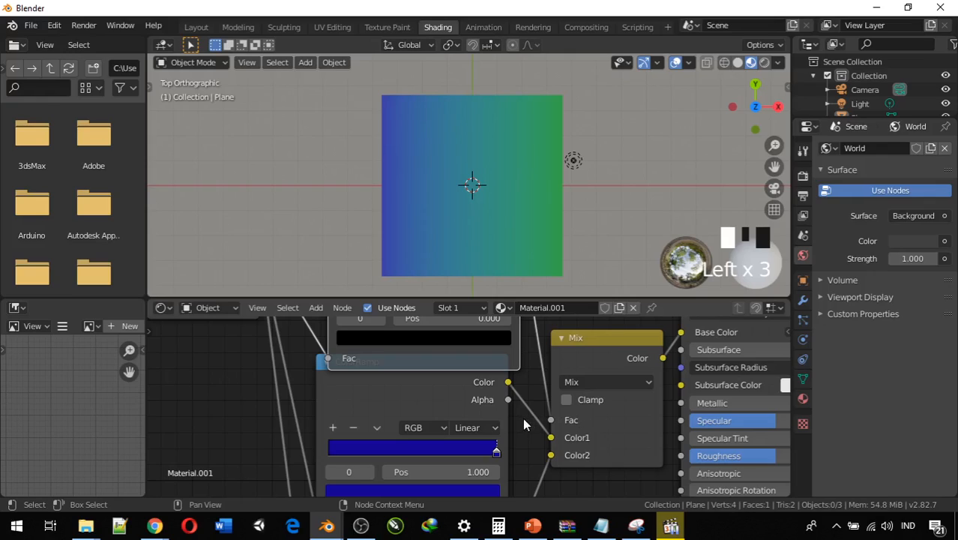
pyautogui.scroll(-2, 510, 418)
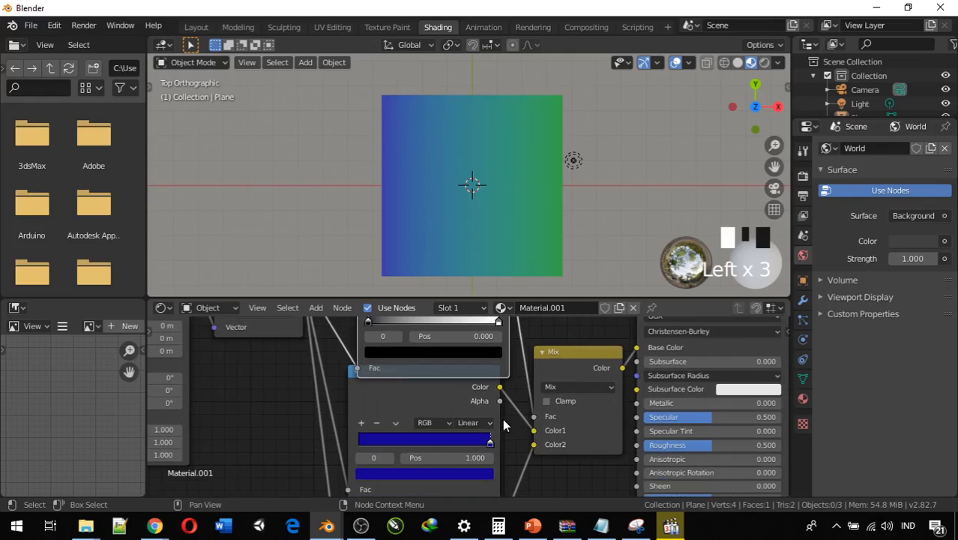
pyautogui.moveTo(503, 419); pyautogui.dragTo(515, 444, button='middle')
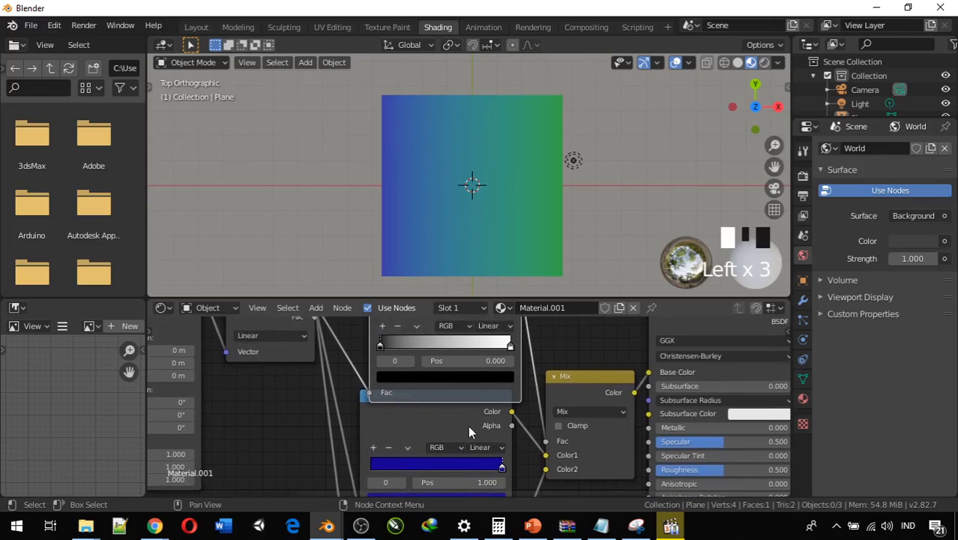
pyautogui.moveTo(365, 397); pyautogui.dragTo(369, 421)
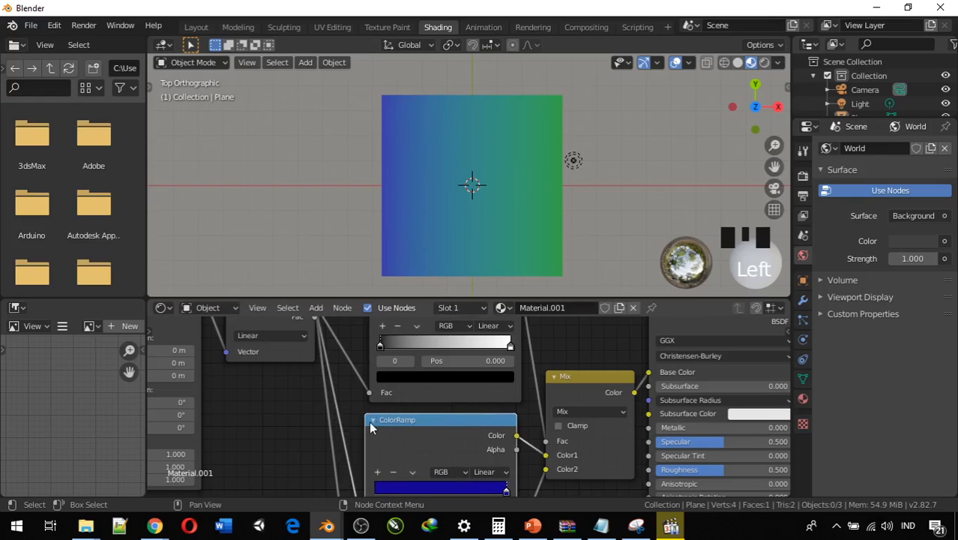
pyautogui.click(389, 421)
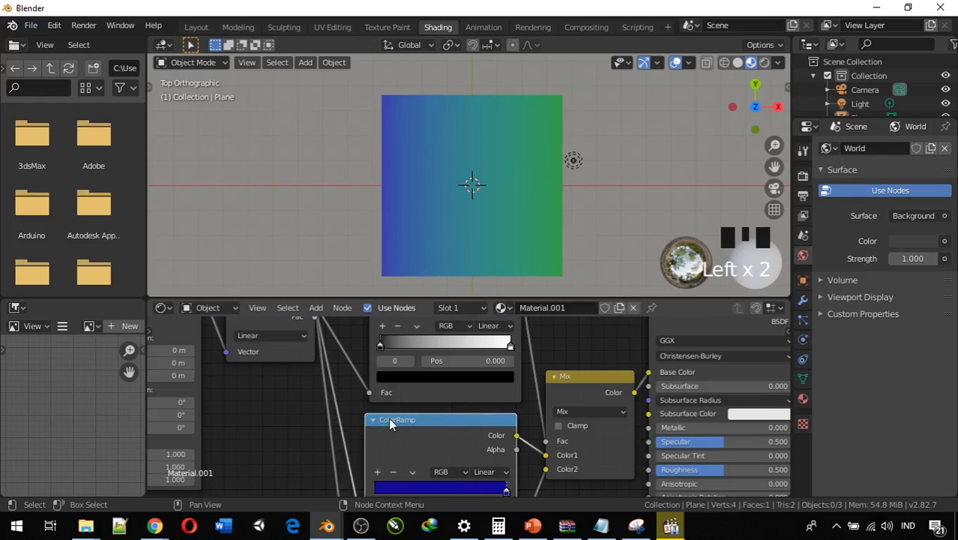
pyautogui.press('Delete')
pyautogui.moveTo(395, 420); pyautogui.dragTo(401, 332, button='middle')
pyautogui.click(423, 450)
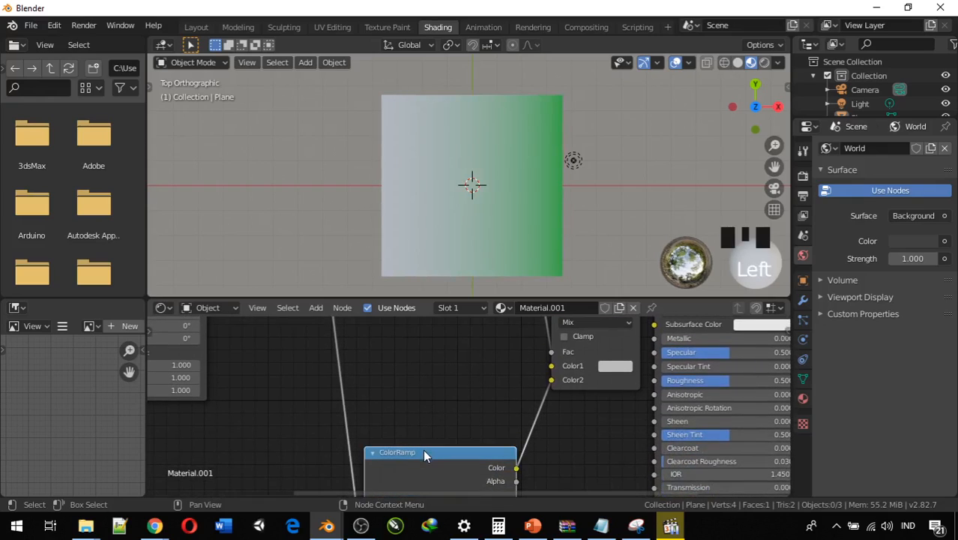
pyautogui.press('x')
# Add a Wave Texture node below the remaining ColorRamp and connect its Color output to the Mix node's Color1.
pyautogui.moveTo(413, 304); pyautogui.dragTo(420, 379, button='middle')
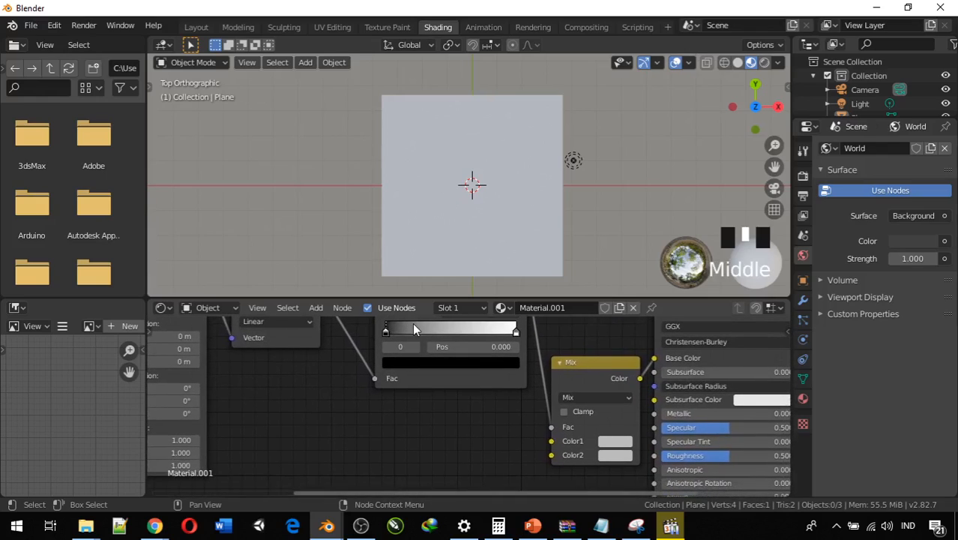
pyautogui.moveTo(439, 423); pyautogui.dragTo(417, 394, button='middle')
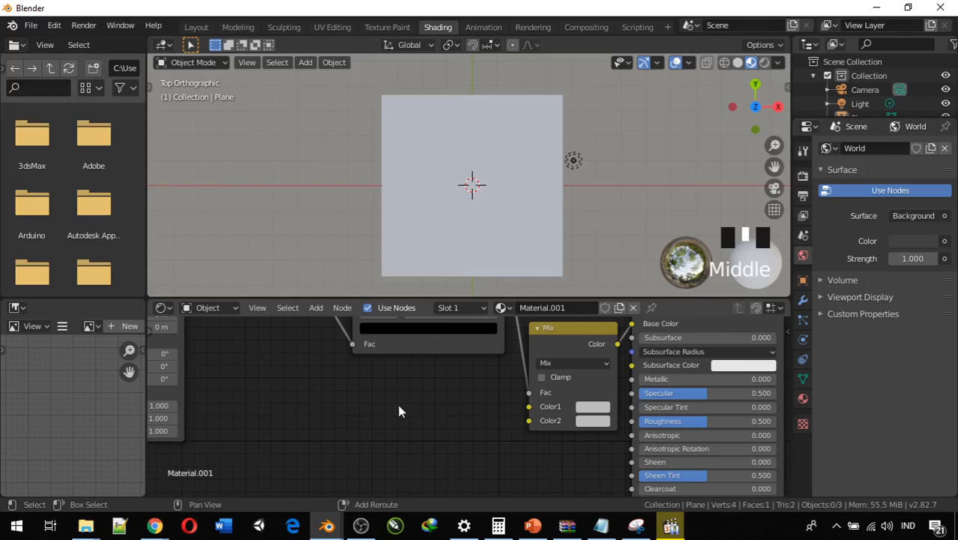
pyautogui.hotkey('shift', 'a')
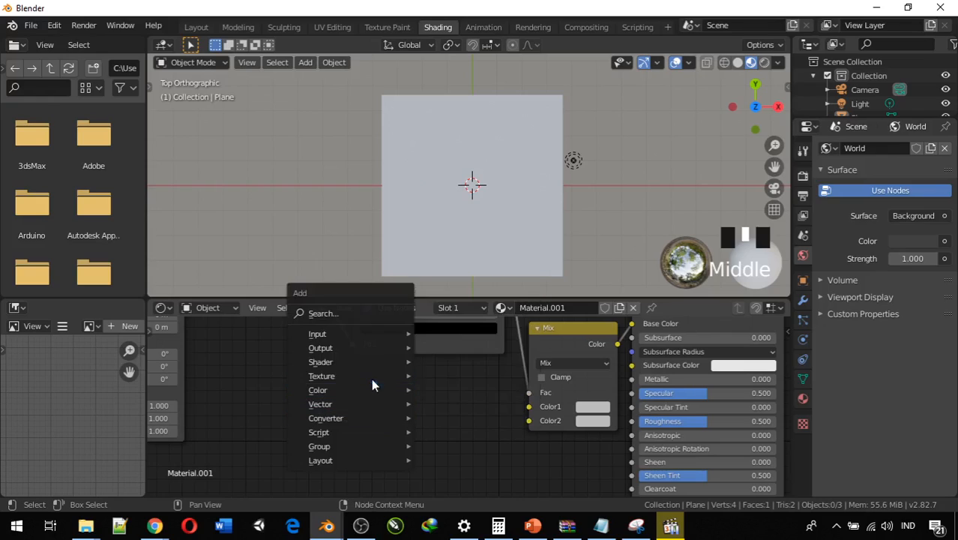
pyautogui.moveTo(372, 378)
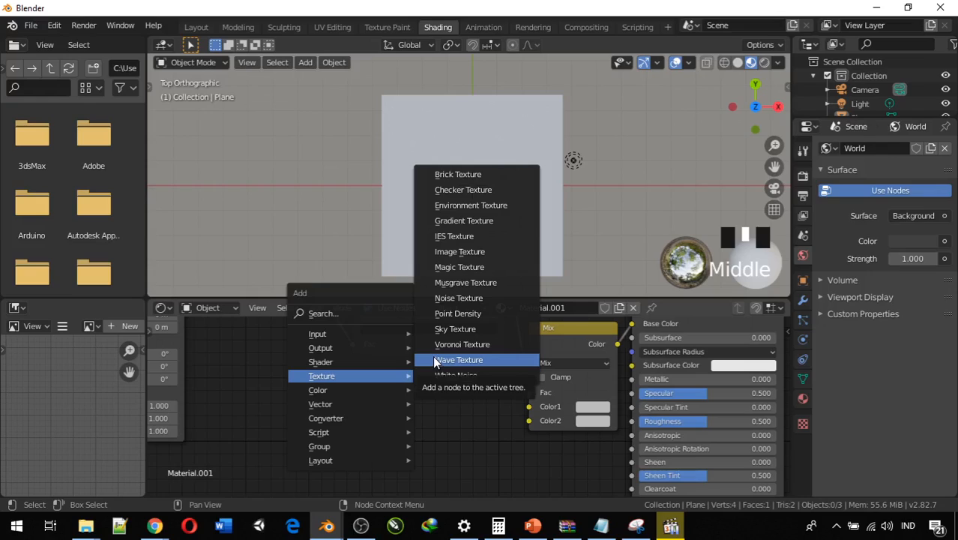
pyautogui.click(435, 364)
pyautogui.click(375, 386)
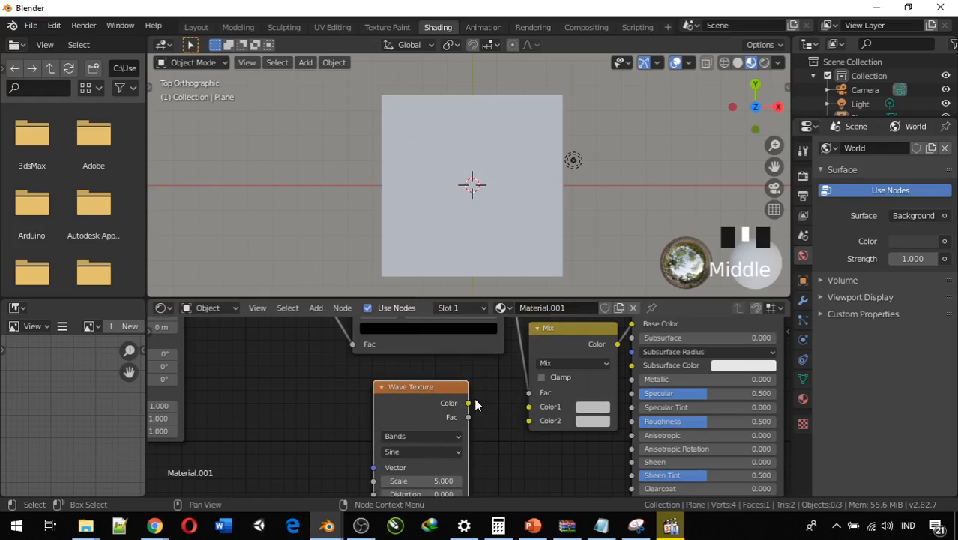
pyautogui.moveTo(468, 402); pyautogui.dragTo(494, 452)
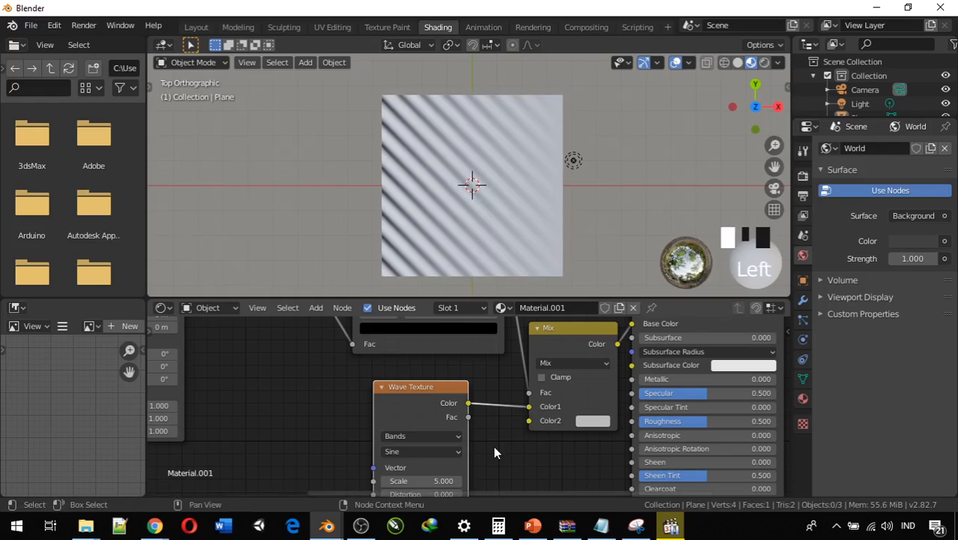
# Add a Voronoi Texture node below the Wave Texture and connect its Color output to the Mix node's Color2.
pyautogui.scroll(-3, 494, 446)
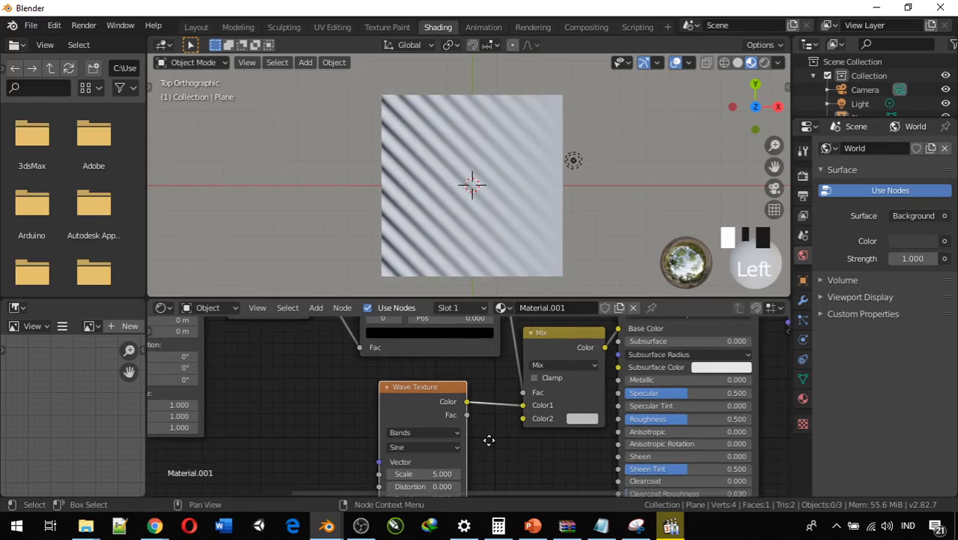
pyautogui.click(488, 445)
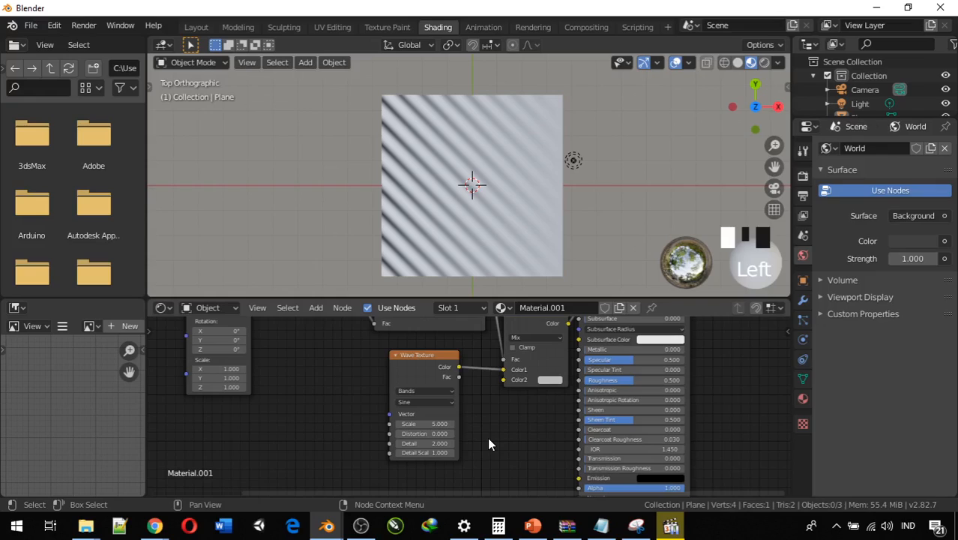
pyautogui.hotkey('shift', 'a')
pyautogui.moveTo(489, 409)
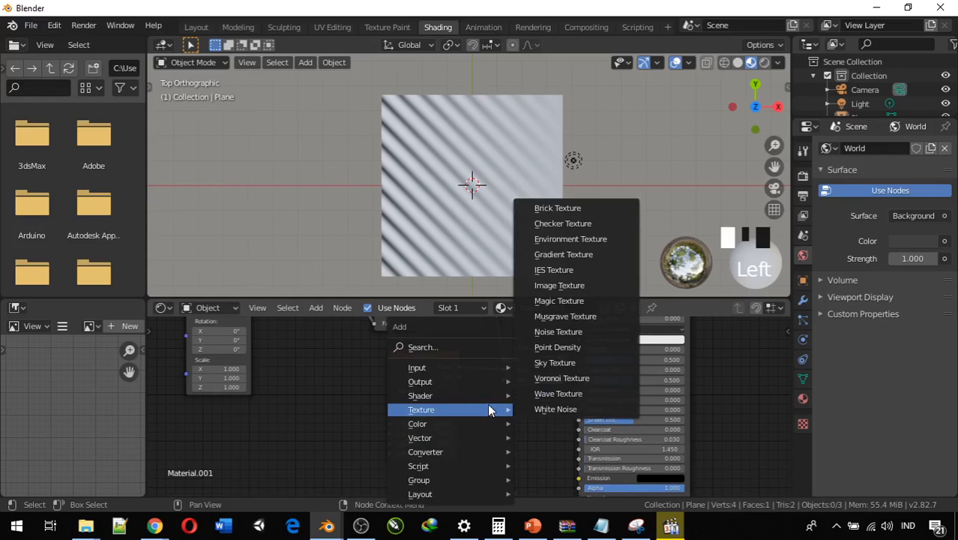
pyautogui.click(555, 378)
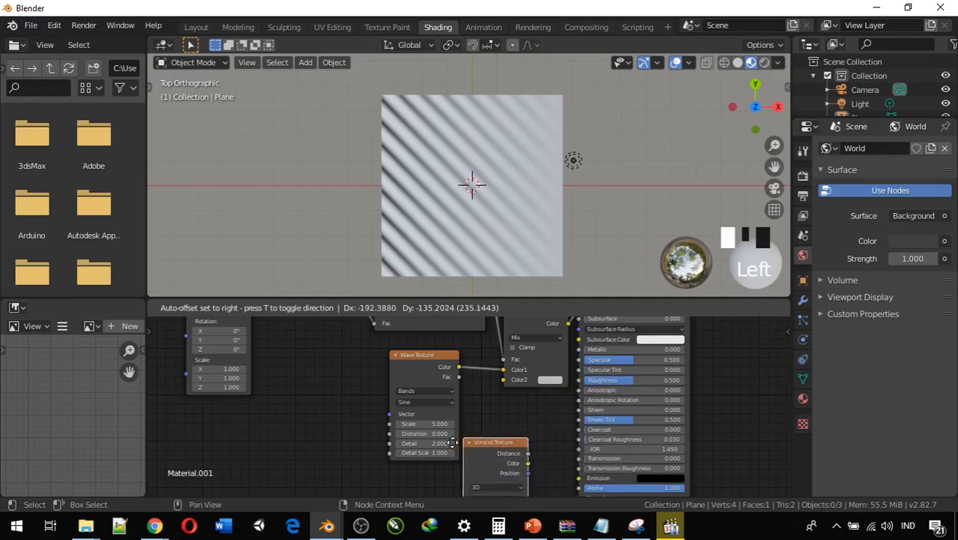
pyautogui.click(398, 467)
pyautogui.keyDown('shift'); pyautogui.scroll(-2, 498, 397); pyautogui.keyUp('shift')
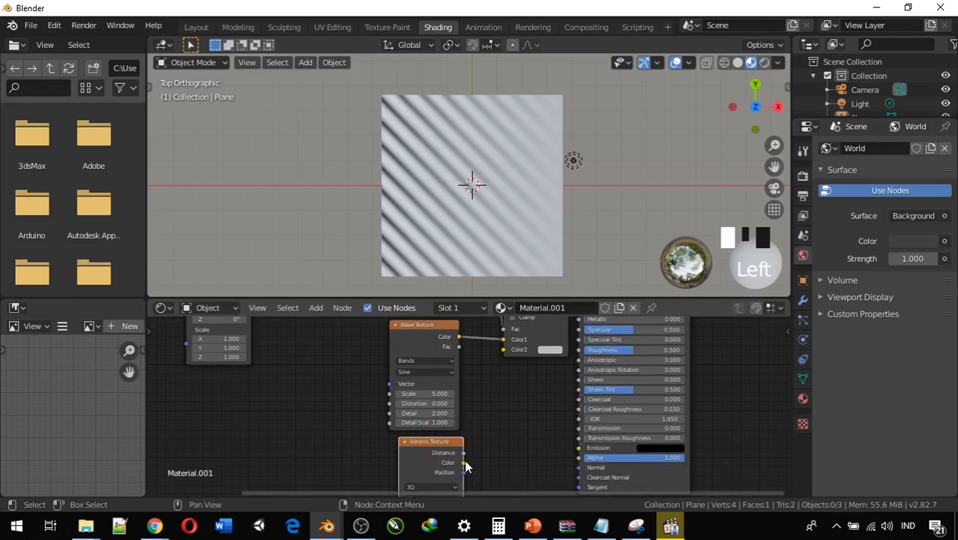
pyautogui.moveTo(464, 453); pyautogui.dragTo(503, 350)
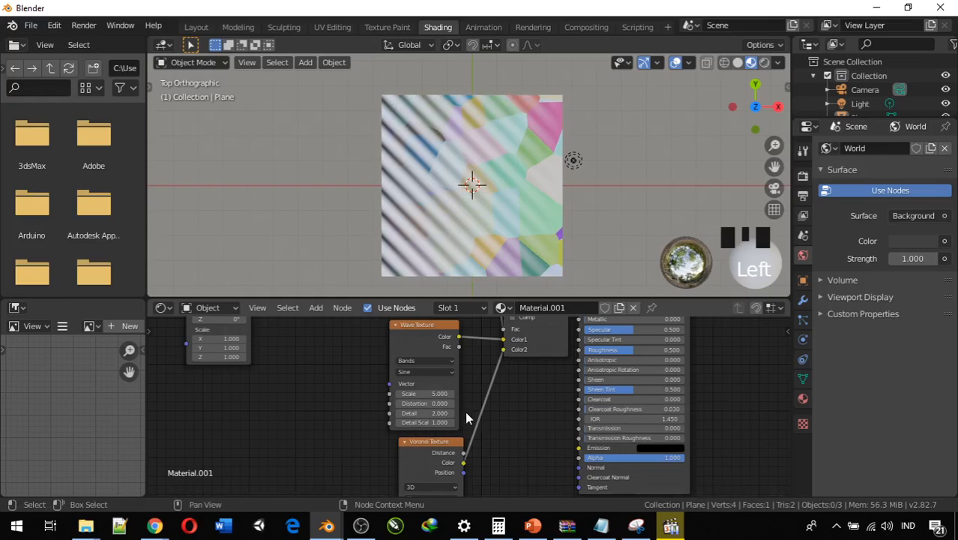
# Bring the ColorRamp's black and white stops together near the middle, with the white stop at 0.568, to split the two textures sharply.
pyautogui.moveTo(512, 389); pyautogui.dragTo(513, 472, button='middle')
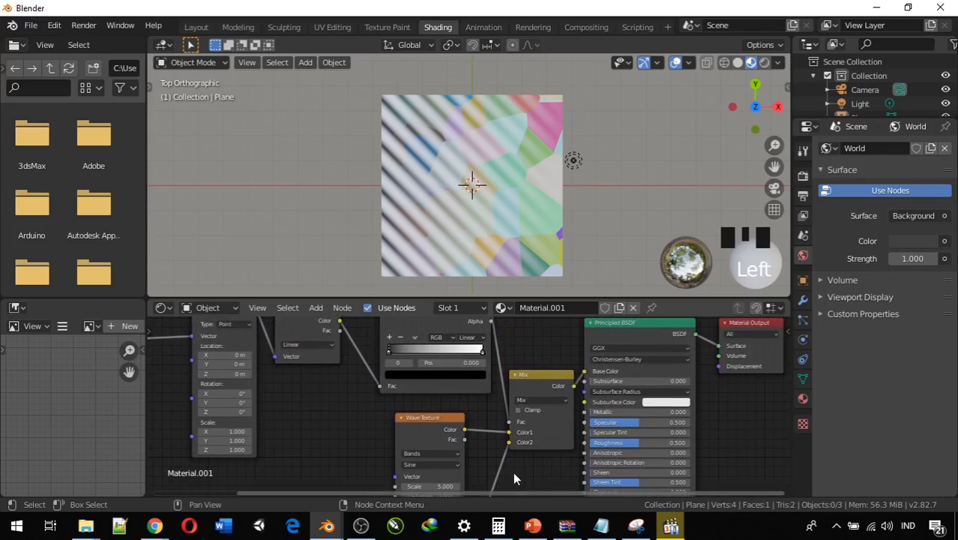
pyautogui.moveTo(387, 353); pyautogui.dragTo(442, 362)
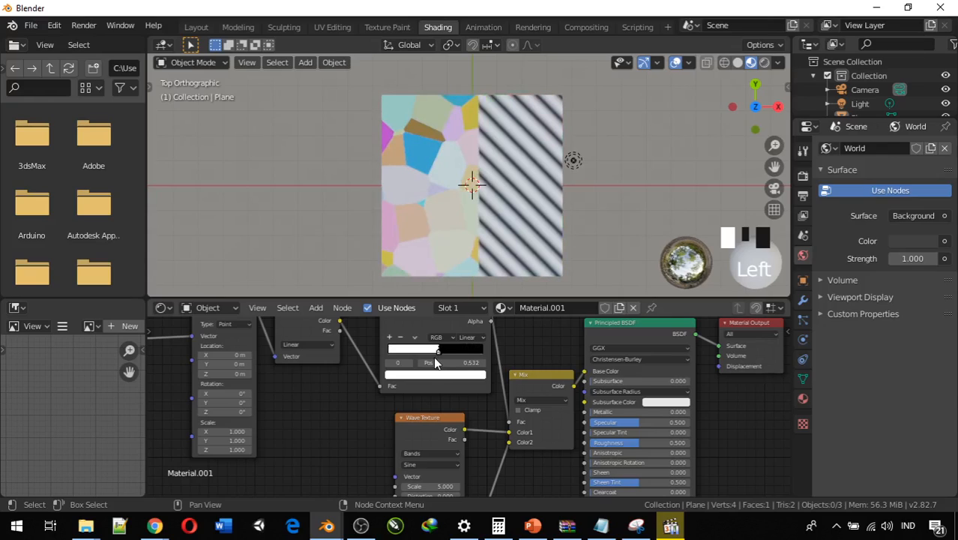
pyautogui.moveTo(435, 360); pyautogui.dragTo(442, 363)
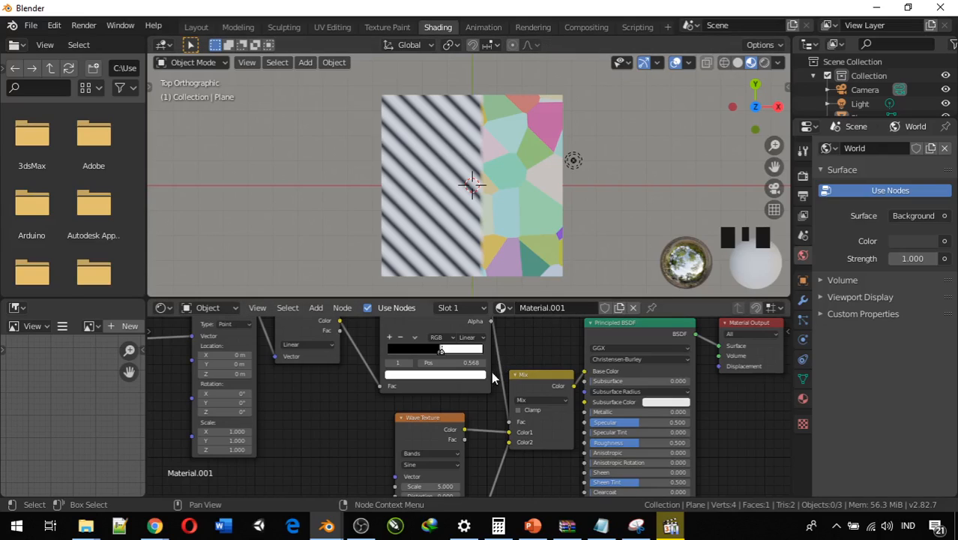
pyautogui.scroll(-1, 323, 432)
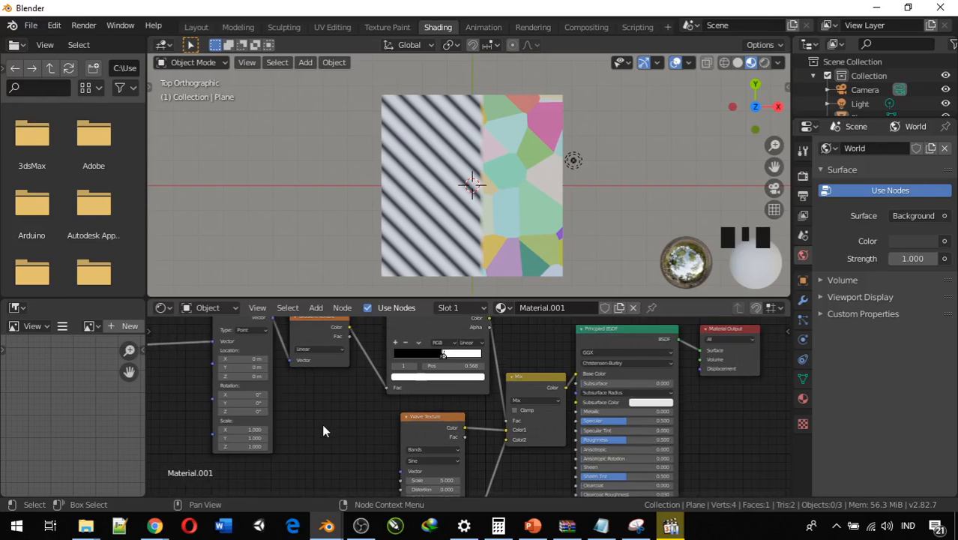
pyautogui.moveTo(322, 425); pyautogui.dragTo(325, 445, button='middle')
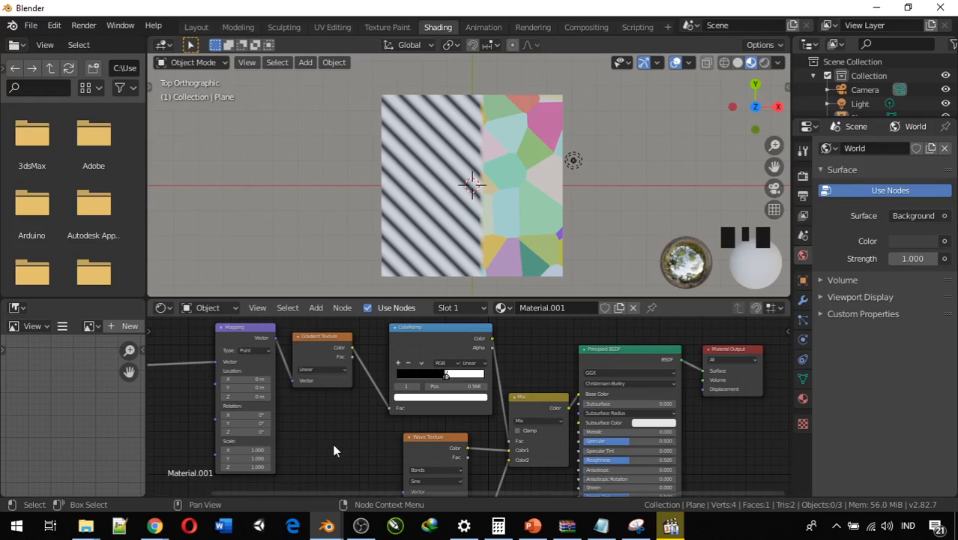
# Add a second Gradient Texture node in the empty space beside the Wave Texture node and set its type to Spherical.
pyautogui.scroll(5, 337, 450)
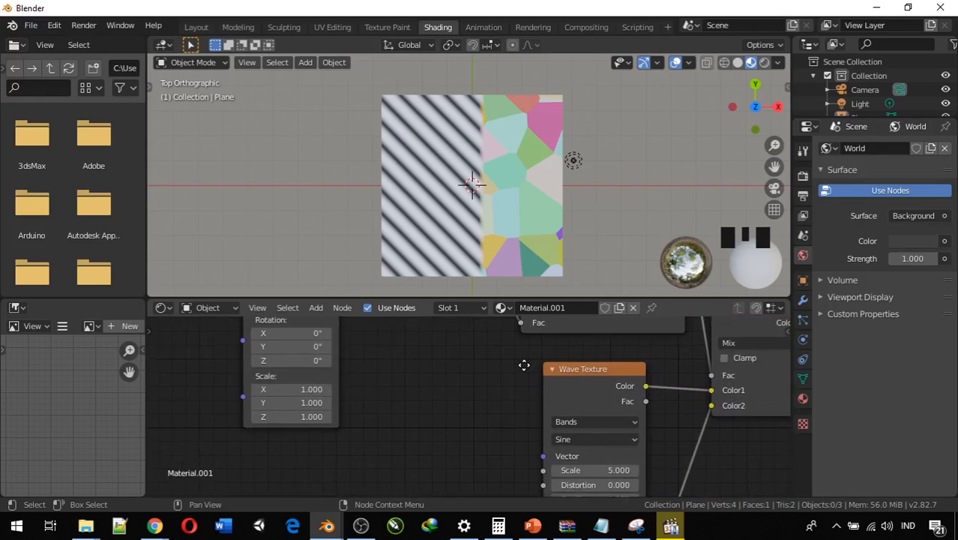
pyautogui.hotkey('shift', 'a')
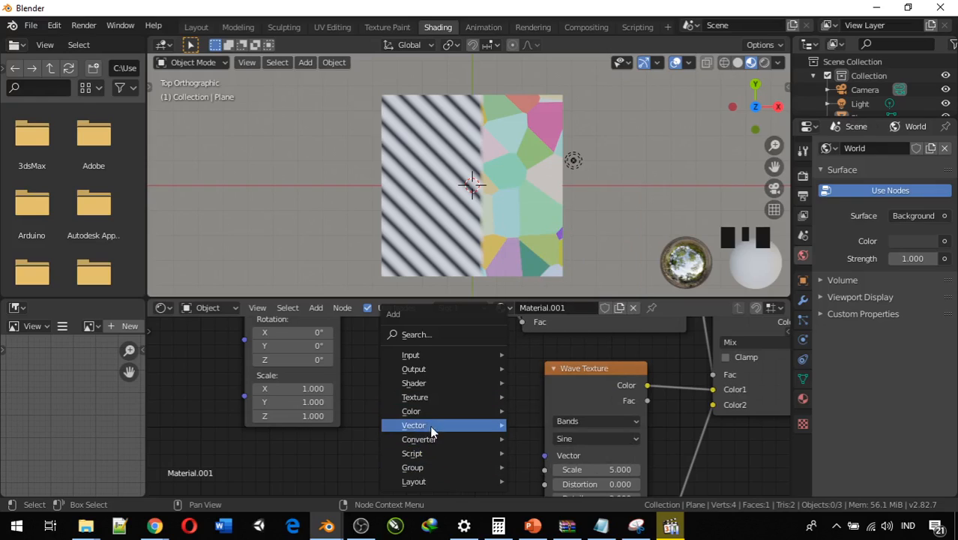
pyautogui.moveTo(444, 398)
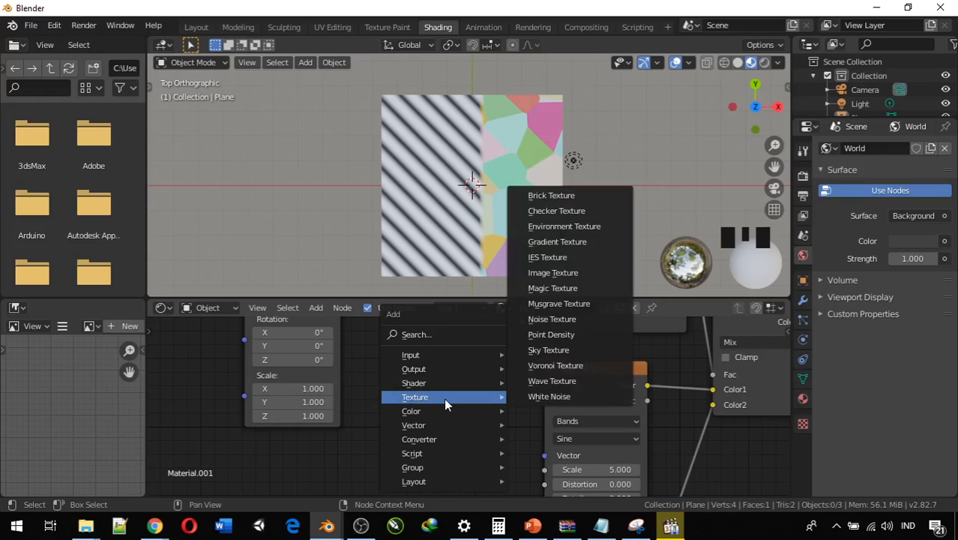
pyautogui.click(557, 241)
pyautogui.click(397, 384)
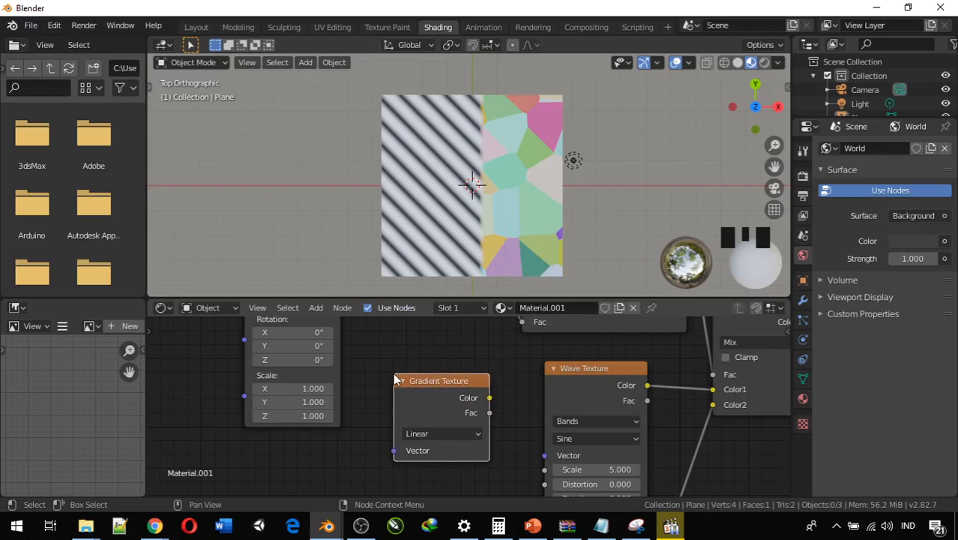
pyautogui.moveTo(398, 383); pyautogui.dragTo(404, 486, button='middle')
pyautogui.moveTo(441, 428); pyautogui.dragTo(388, 340, button='middle')
pyautogui.moveTo(509, 395); pyautogui.dragTo(504, 314, button='middle')
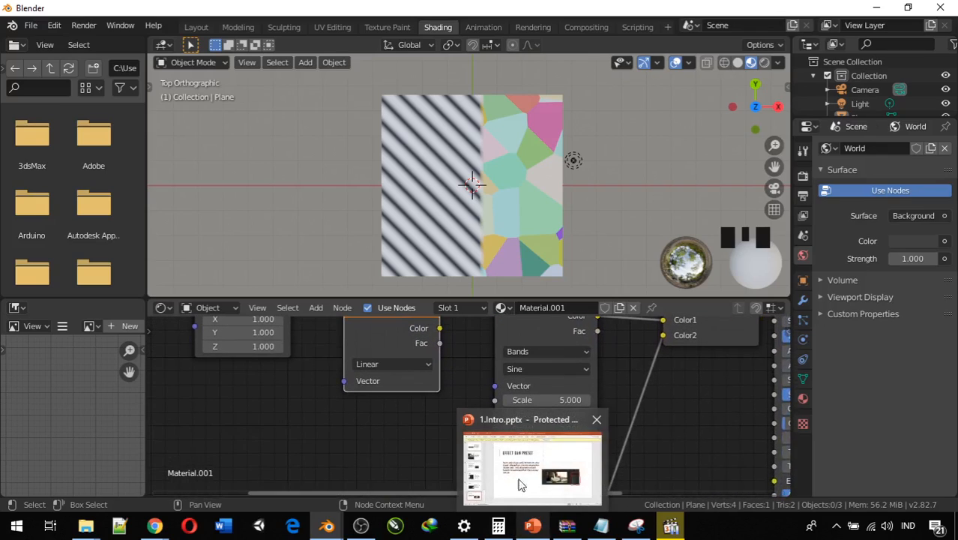
pyautogui.click(420, 366)
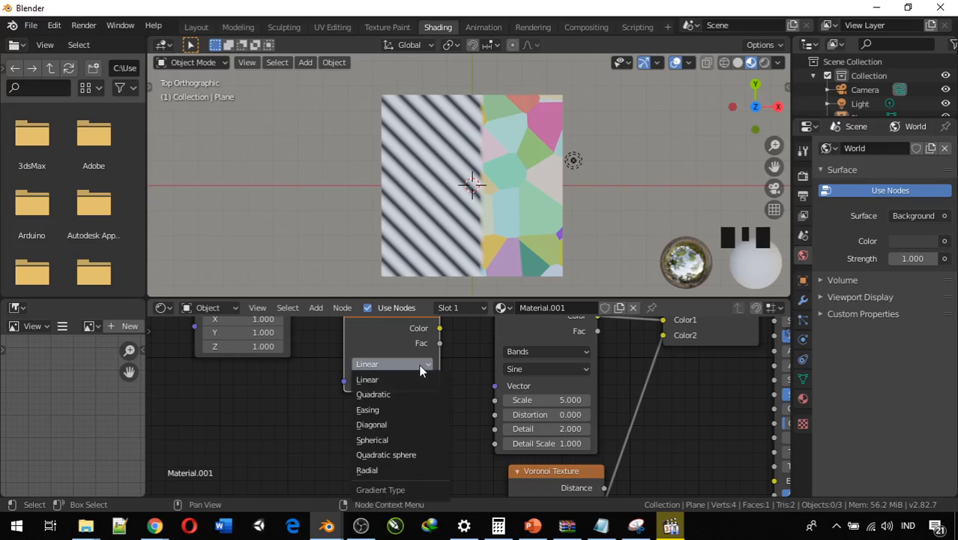
pyautogui.click(384, 436)
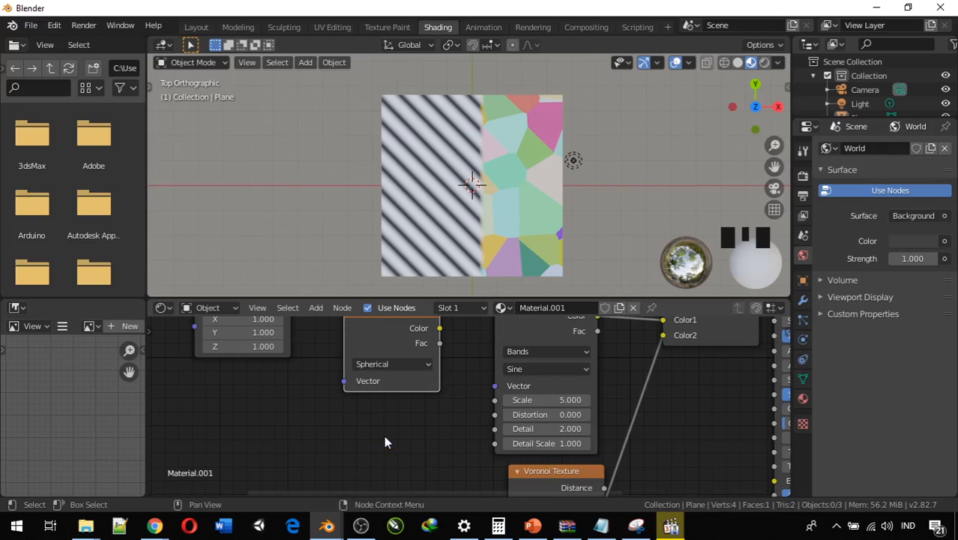
# Connect the Mapping node's Vector output to the Vector input of the new spherical Gradient Texture.
pyautogui.moveTo(412, 405); pyautogui.dragTo(464, 351, button='middle')
pyautogui.scroll(-4, 463, 350)
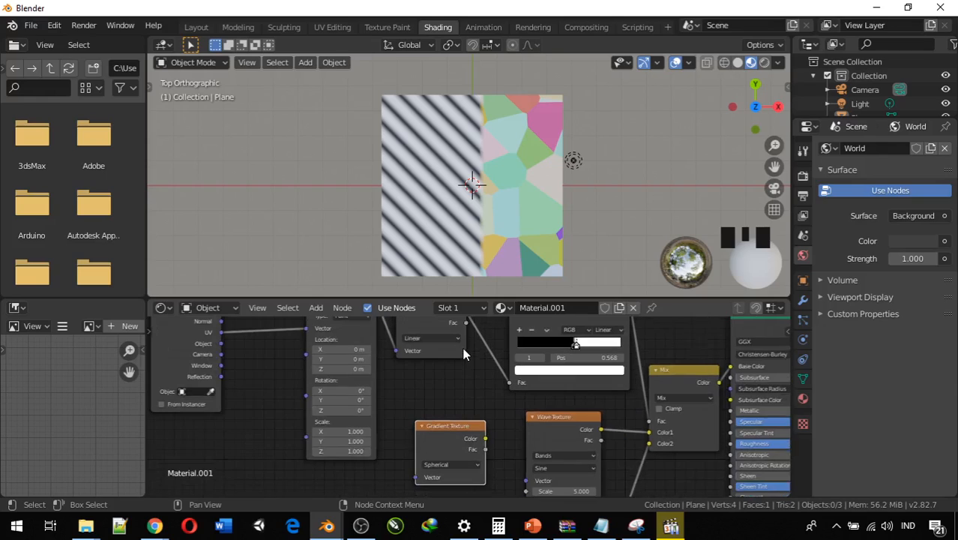
pyautogui.moveTo(446, 405); pyautogui.dragTo(498, 431, button='middle')
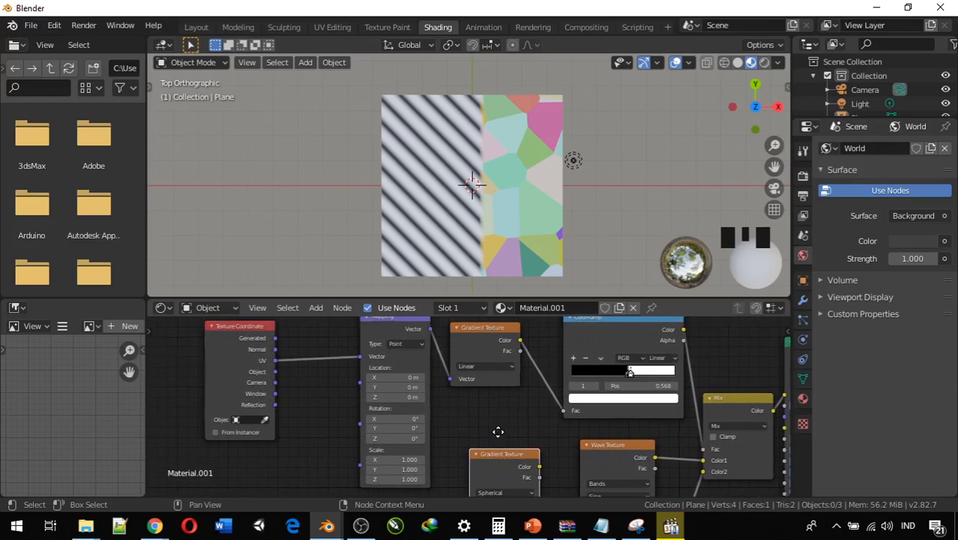
pyautogui.moveTo(468, 341); pyautogui.dragTo(528, 380, button='middle')
pyautogui.scroll(-2, 530, 394)
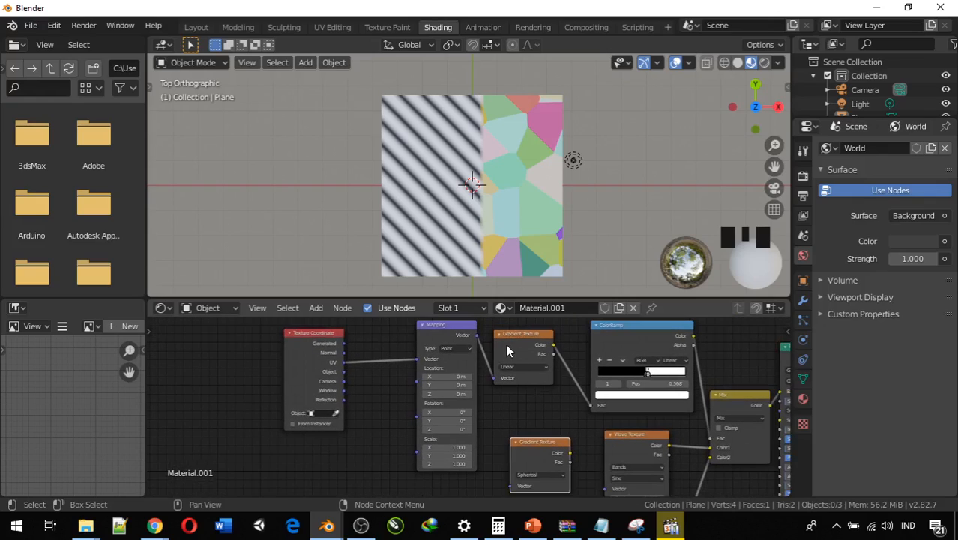
pyautogui.moveTo(476, 335); pyautogui.dragTo(512, 487)
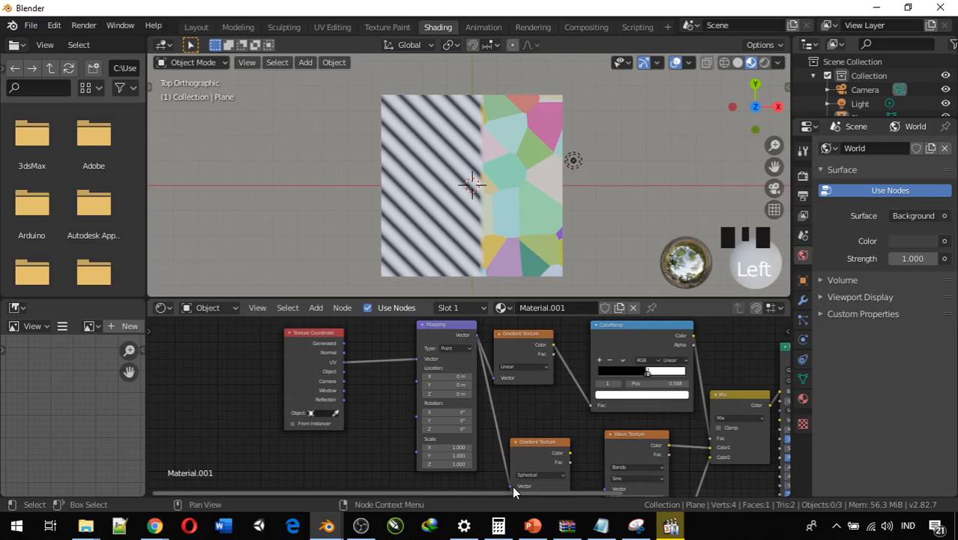
# Connect the new spherical Gradient Texture's Color output to the Wave Texture's Vector input.
pyautogui.scroll(2, 498, 415)
pyautogui.moveTo(481, 402); pyautogui.dragTo(336, 342, button='middle')
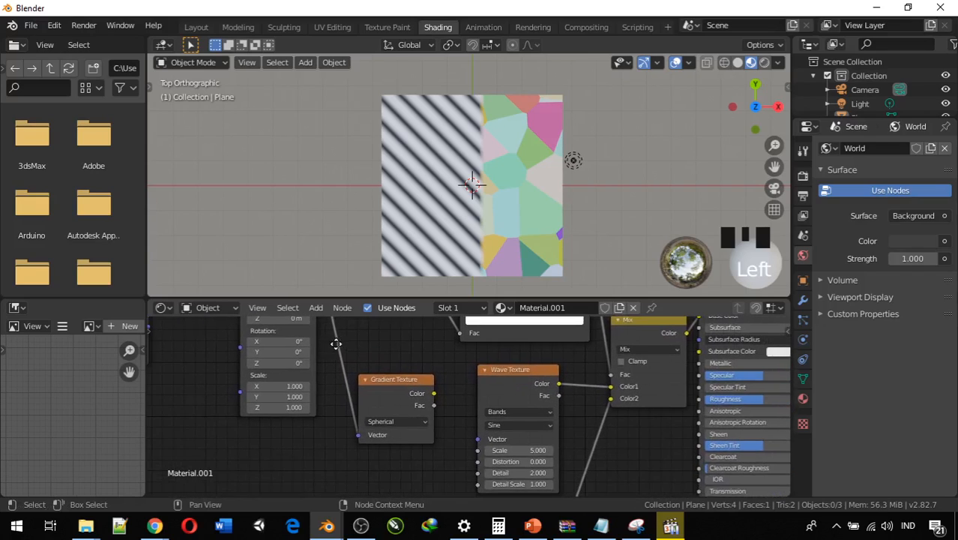
pyautogui.scroll(3, 387, 386)
pyautogui.moveTo(402, 386); pyautogui.dragTo(320, 358, button='middle')
pyautogui.scroll(2, 330, 366)
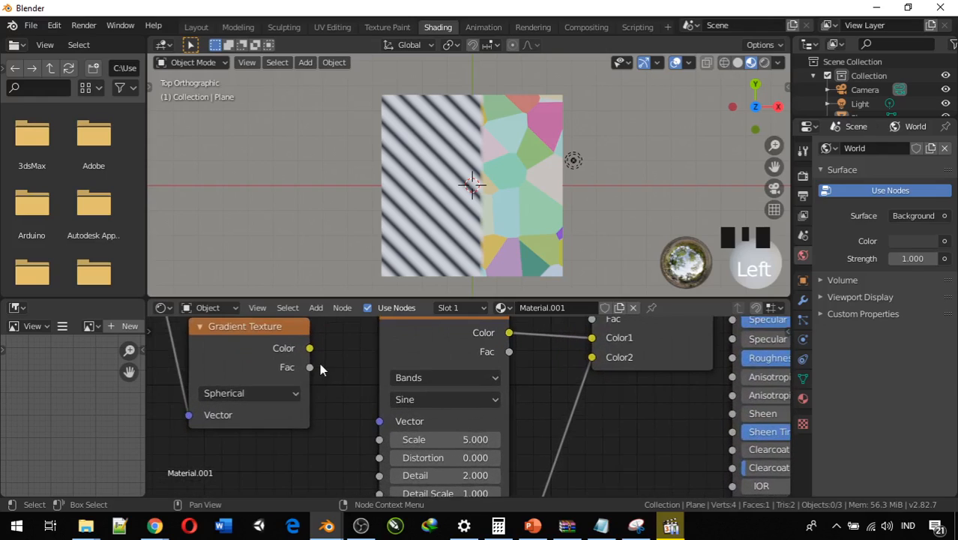
pyautogui.scroll(-1, 320, 363)
pyautogui.moveTo(332, 357); pyautogui.dragTo(348, 388)
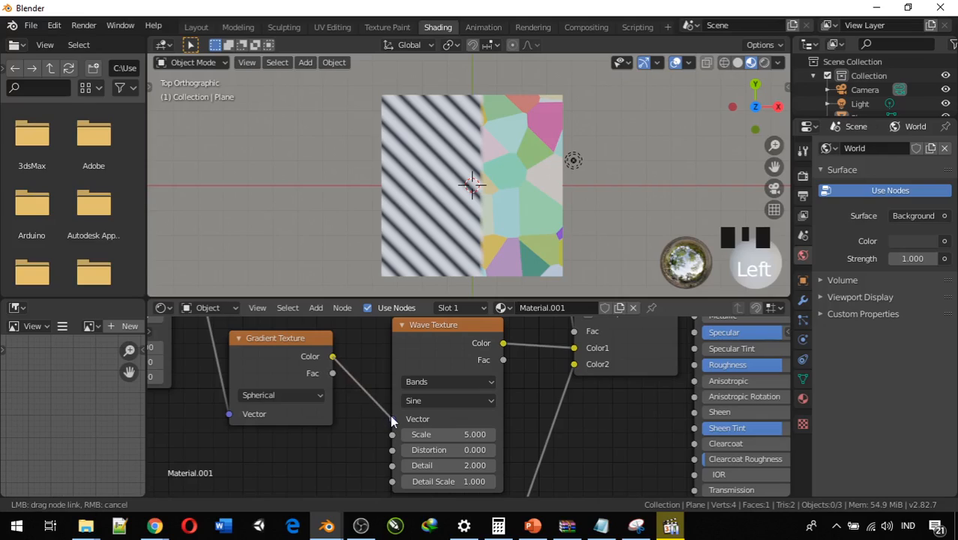
pyautogui.moveTo(391, 420); pyautogui.dragTo(393, 418)
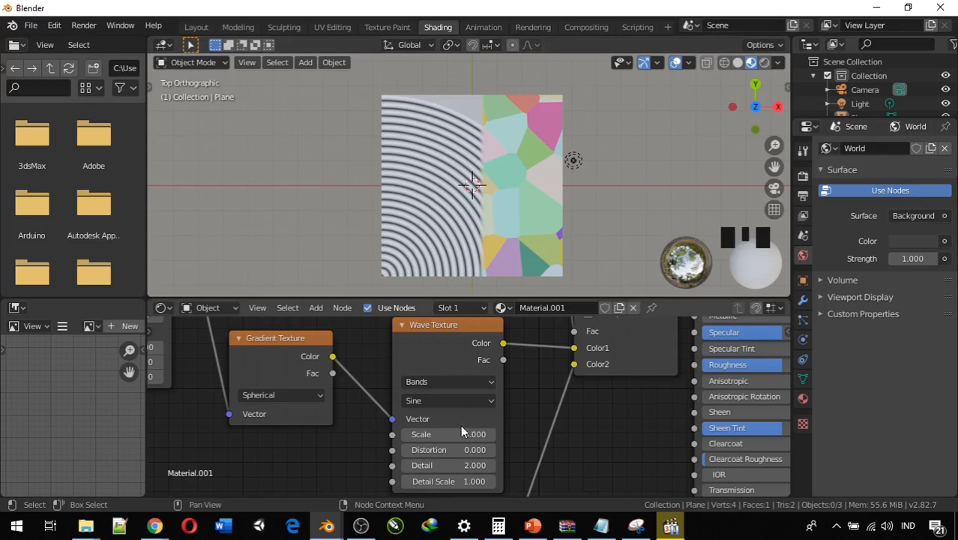
# Try to link the spherical Gradient Texture's Color output to the Voronoi Texture node below the Wave Texture.
pyautogui.scroll(-1, 390, 429)
pyautogui.moveTo(374, 443); pyautogui.dragTo(426, 399, button='middle')
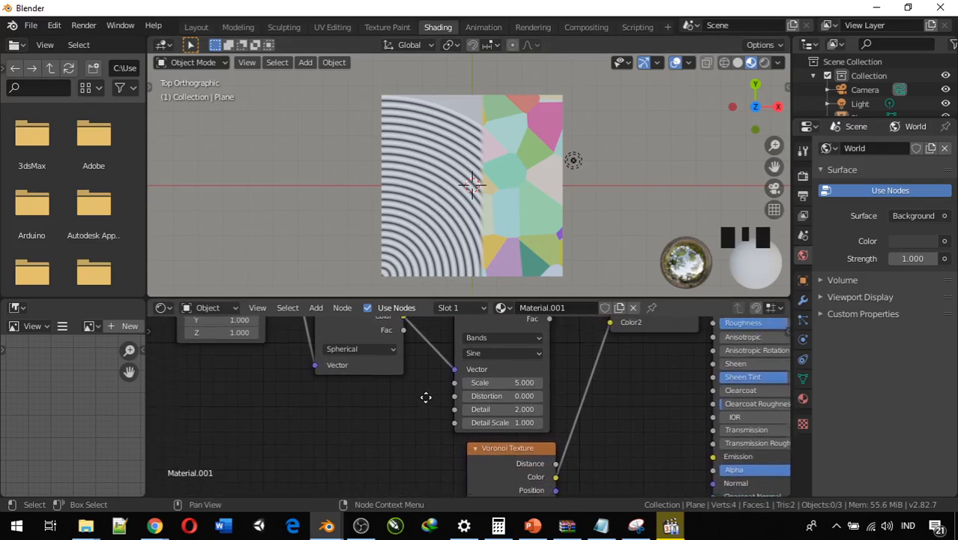
pyautogui.scroll(-2, 426, 399)
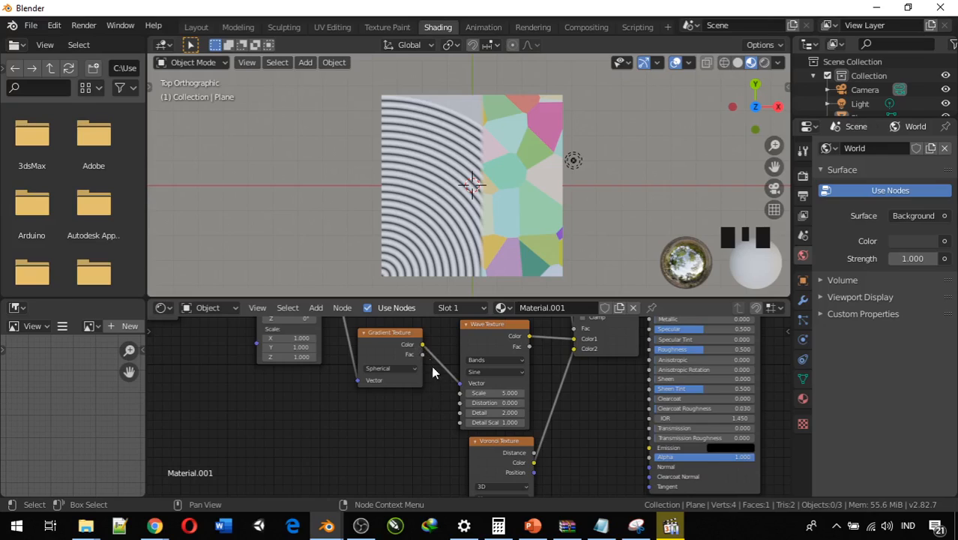
pyautogui.moveTo(431, 365); pyautogui.dragTo(479, 380, button='middle')
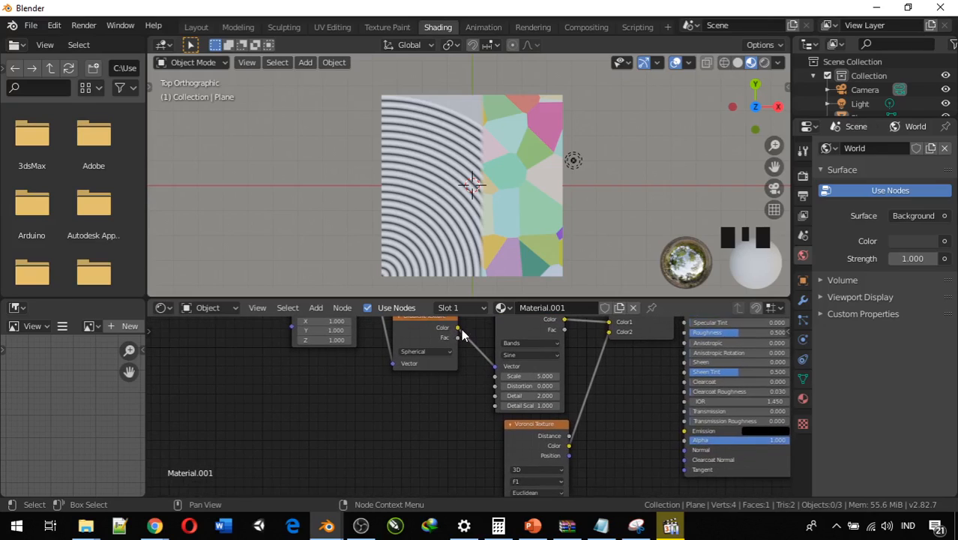
pyautogui.moveTo(458, 329); pyautogui.dragTo(492, 475)
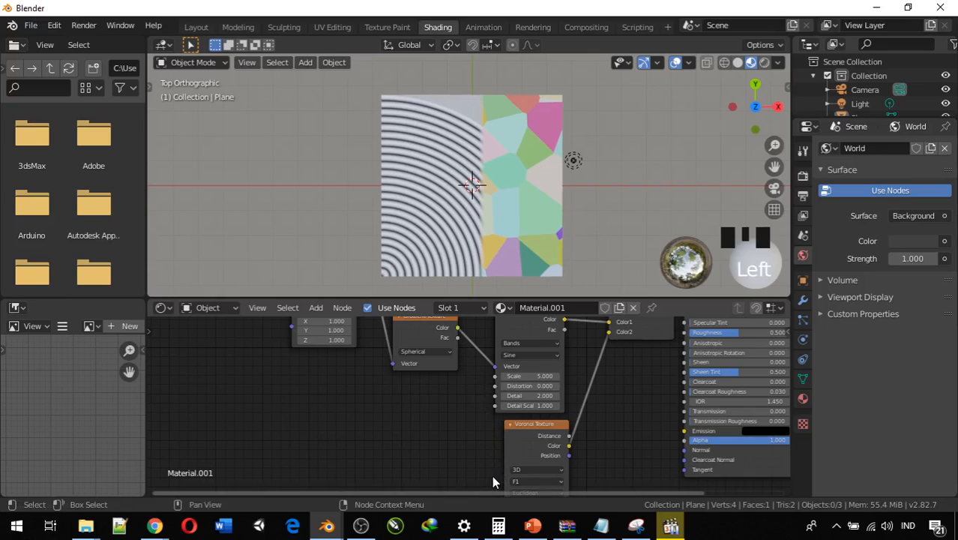
# Enlarge the node editor to connect the spherical Gradient Texture's Color output to the Voronoi Texture's Vector input, and restore the editor's height.
pyautogui.scroll(1, 492, 475)
pyautogui.moveTo(498, 464); pyautogui.dragTo(459, 422, button='middle')
pyautogui.moveTo(494, 296); pyautogui.dragTo(496, 160)
pyautogui.scroll(2, 434, 250)
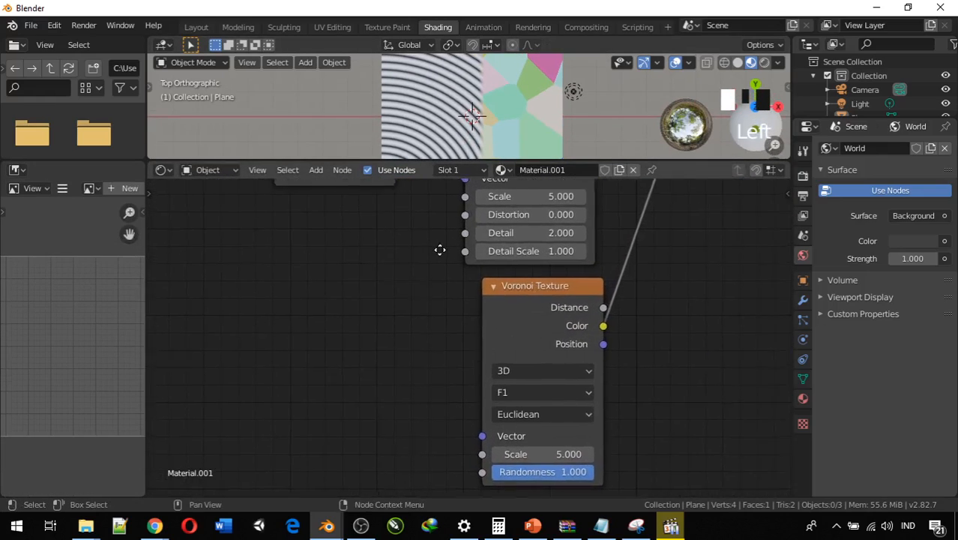
pyautogui.moveTo(440, 250); pyautogui.dragTo(478, 344, button='middle')
pyautogui.moveTo(412, 200); pyautogui.dragTo(428, 280)
pyautogui.scroll(2, 498, 300)
pyautogui.moveTo(499, 300); pyautogui.dragTo(490, 228, button='middle')
pyautogui.scroll(-1, 490, 227)
pyautogui.moveTo(453, 189); pyautogui.dragTo(530, 465)
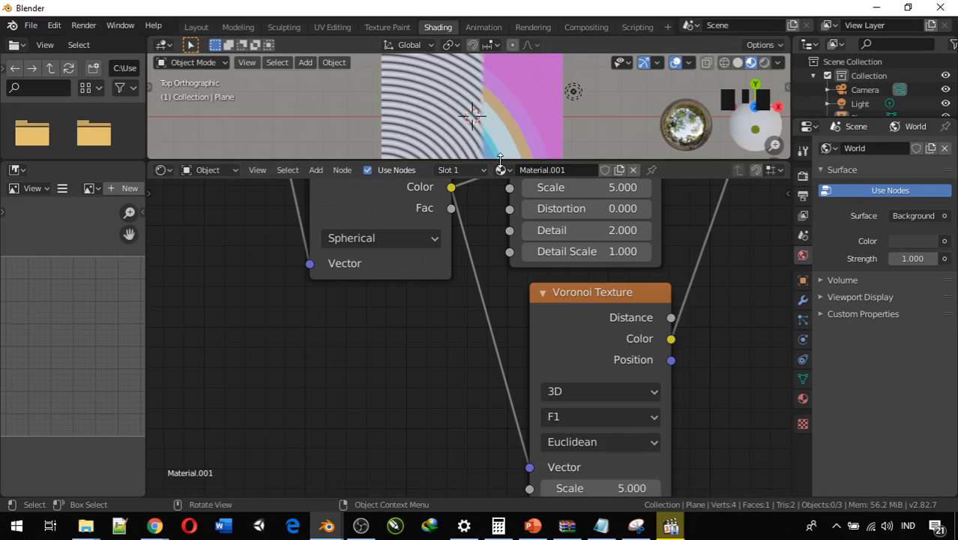
pyautogui.moveTo(499, 160); pyautogui.dragTo(511, 298)
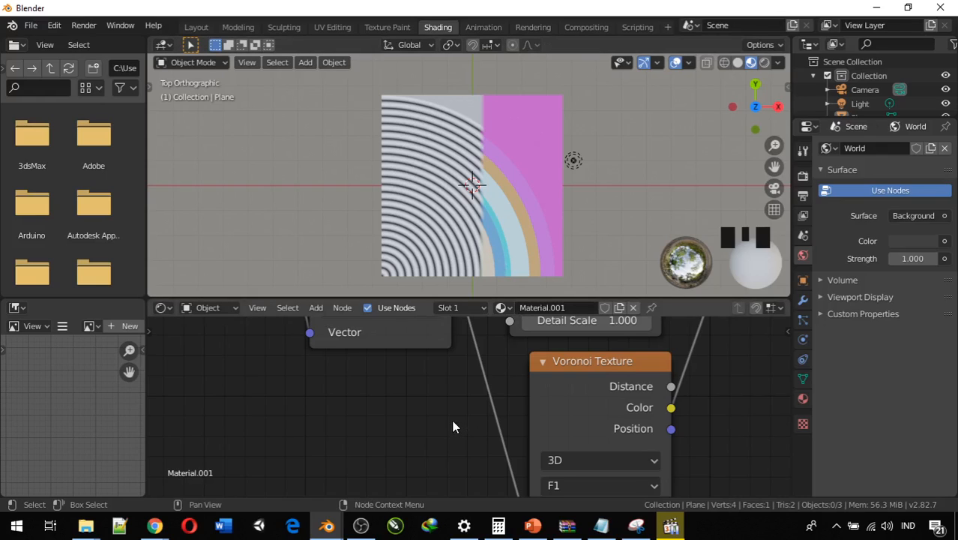
# Set the Mapping node's Location X and Y to -0.5 m to centre the texture on the plane.
pyautogui.moveTo(453, 421); pyautogui.dragTo(486, 428, button='middle')
pyautogui.scroll(-3, 455, 437)
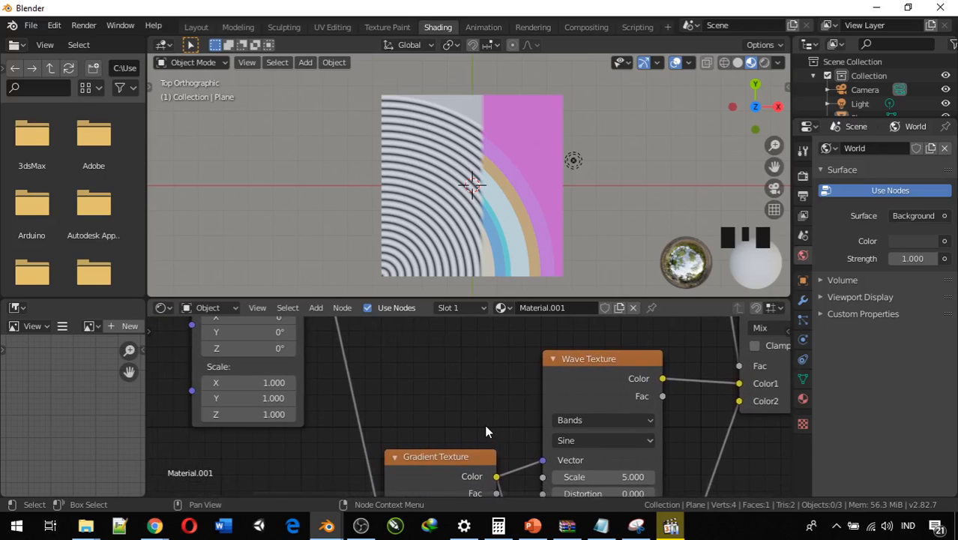
pyautogui.scroll(-2, 484, 430)
pyautogui.moveTo(454, 397); pyautogui.dragTo(462, 485, button='middle')
pyautogui.moveTo(373, 372); pyautogui.dragTo(388, 408, button='middle')
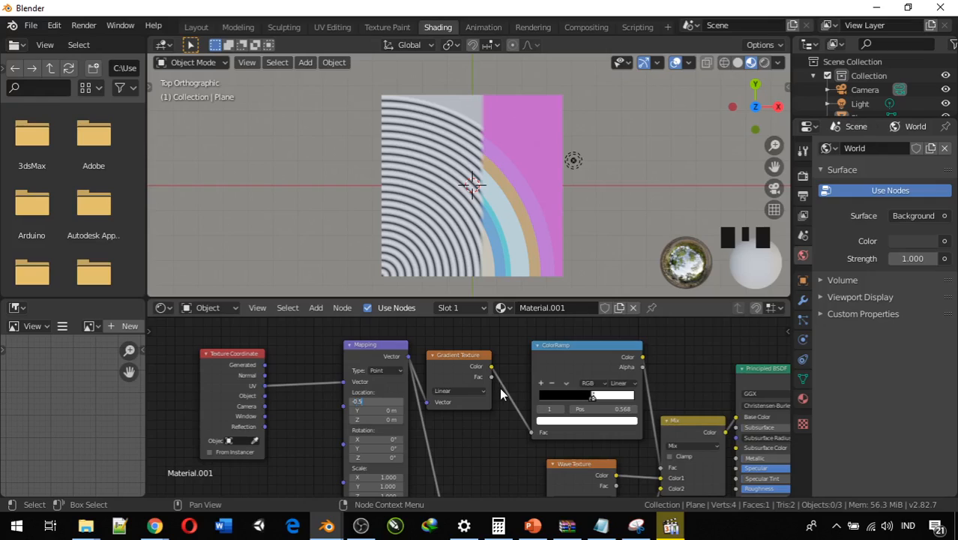
pyautogui.press('Return')
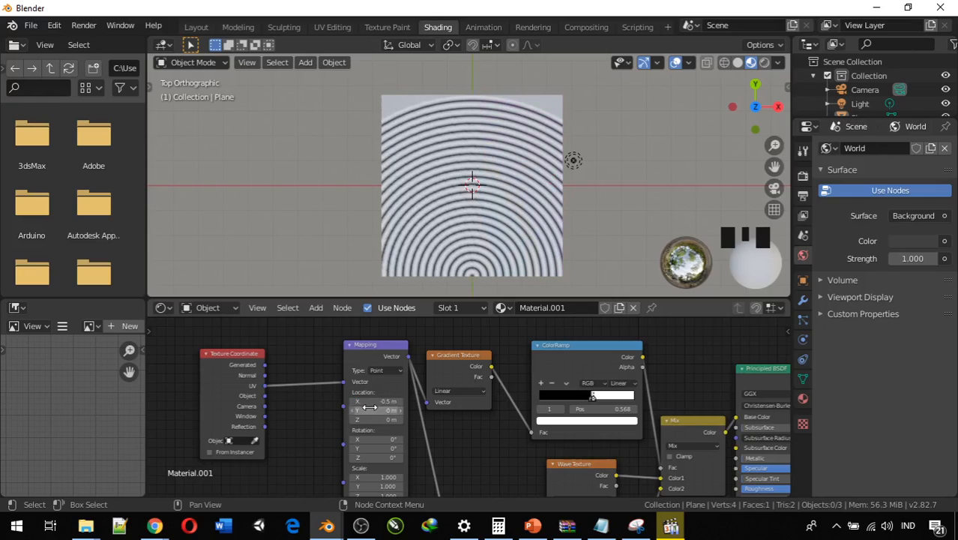
pyautogui.click(370, 410)
pyautogui.write('-0.5')
pyautogui.click(370, 407)
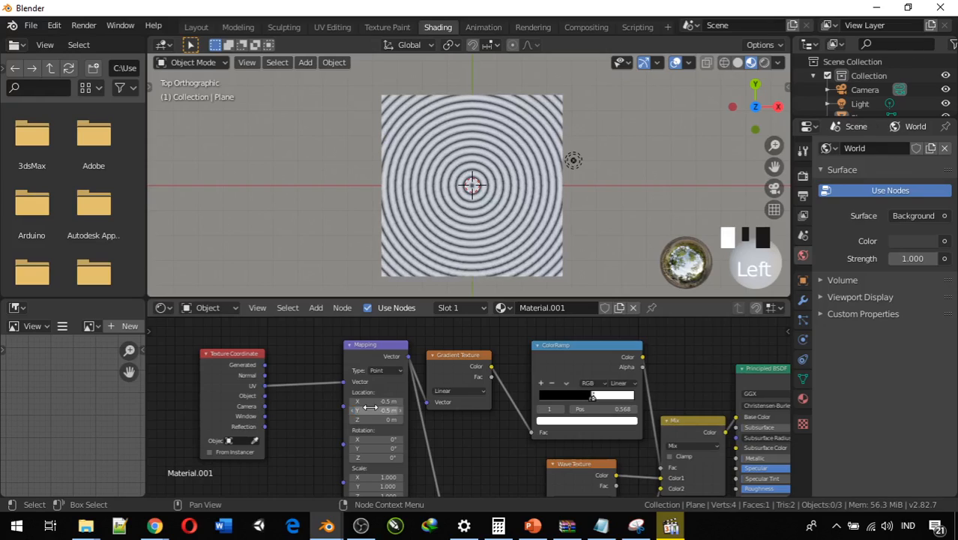
# Change the type of the Gradient Texture that feeds the ColorRamp to Spherical.
pyautogui.click(473, 392)
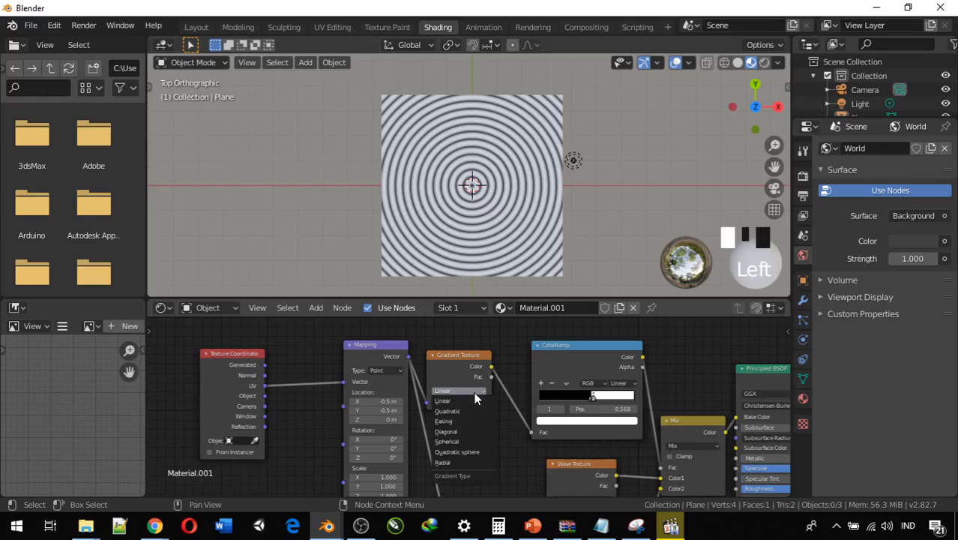
pyautogui.click(474, 391)
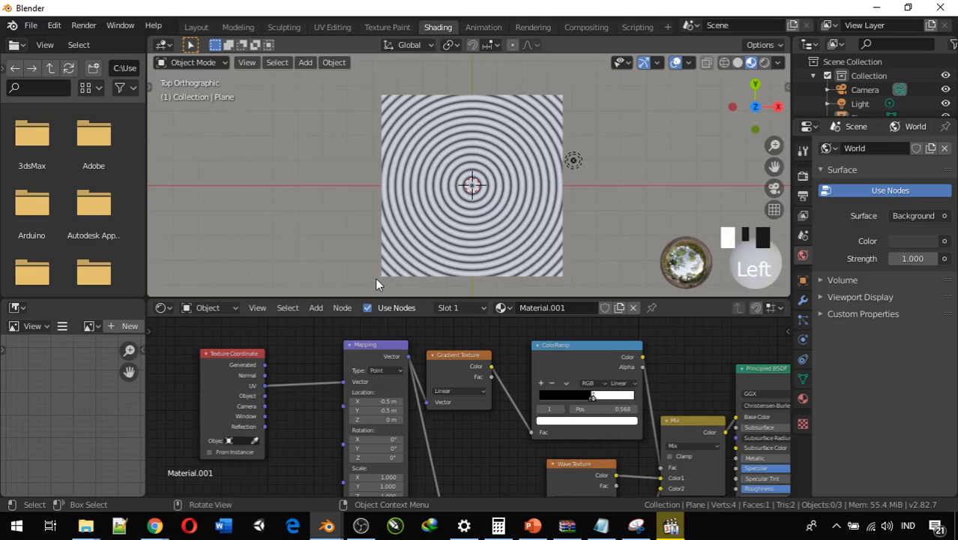
pyautogui.click(467, 389)
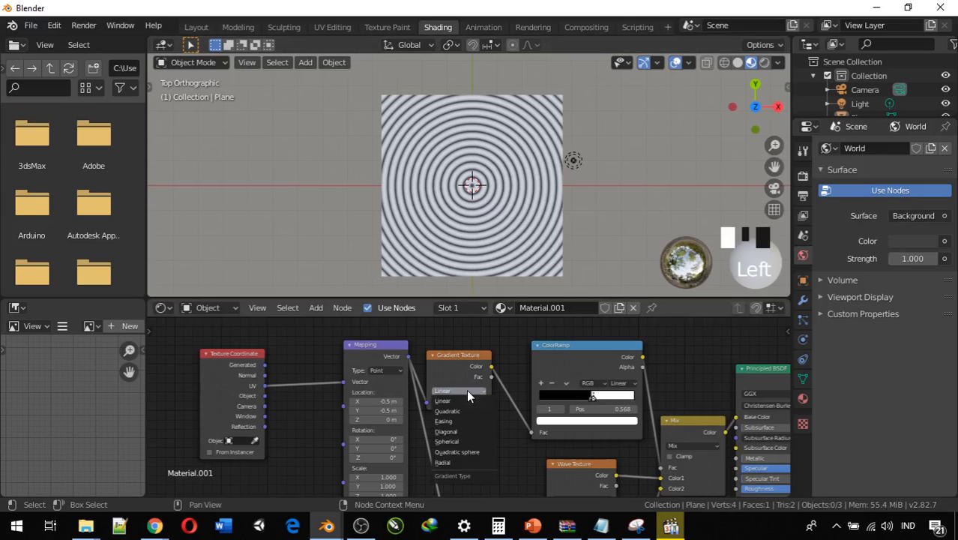
pyautogui.click(460, 442)
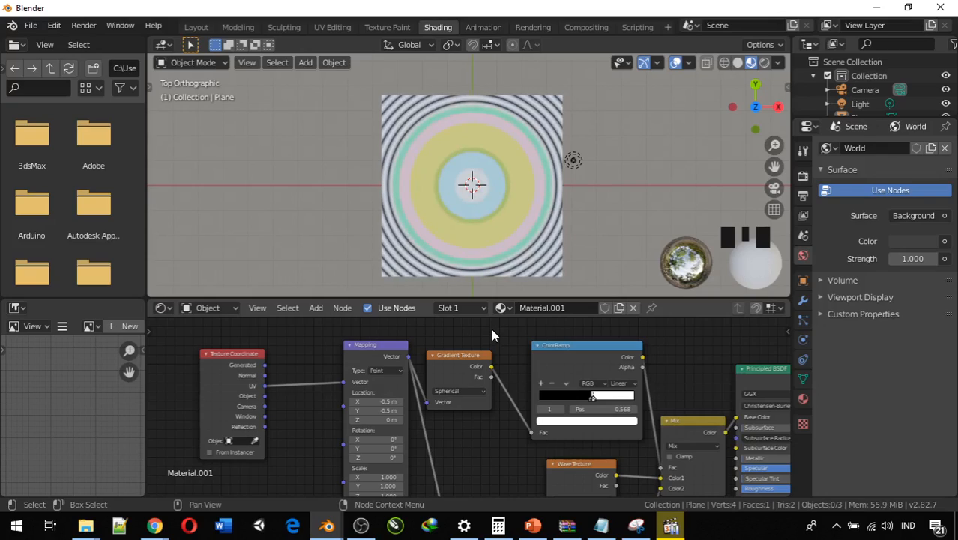
# Examine how the two spherical Gradient Texture nodes feed the ColorRamp and the Wave and Voronoi textures.
pyautogui.moveTo(472, 456); pyautogui.dragTo(380, 321, button='middle')
pyautogui.scroll(-2, 404, 418)
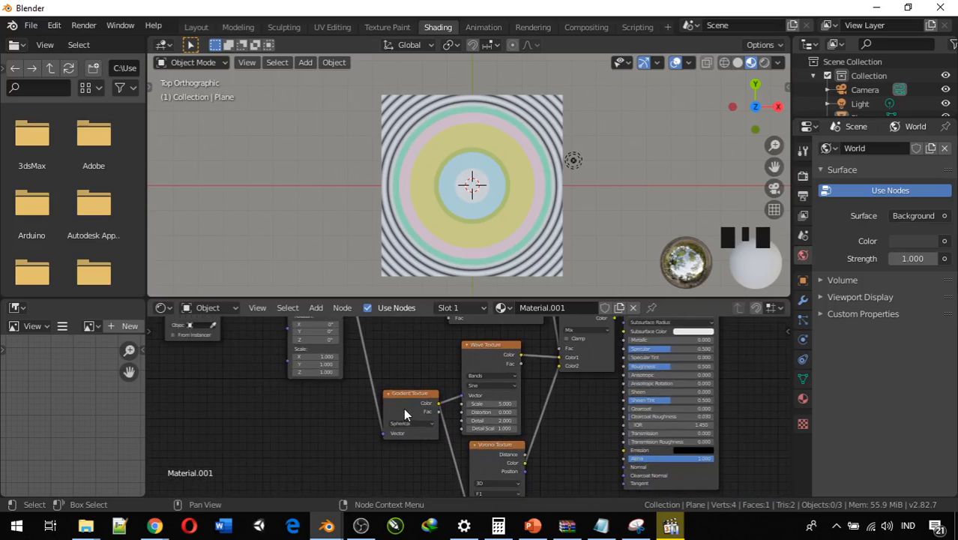
pyautogui.scroll(3, 403, 408)
pyautogui.moveTo(401, 405); pyautogui.dragTo(378, 373, button='middle')
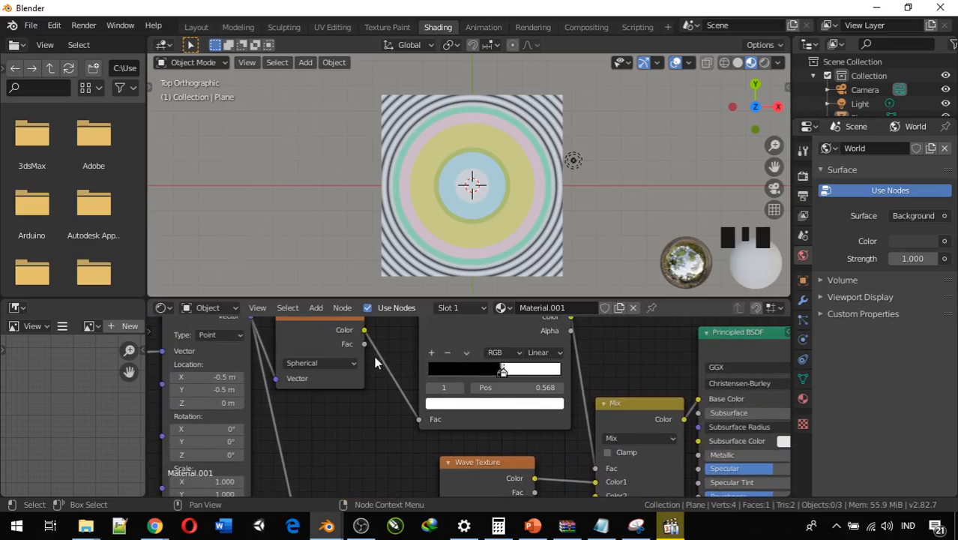
pyautogui.scroll(1, 399, 418)
pyautogui.moveTo(400, 419); pyautogui.dragTo(362, 471, button='middle')
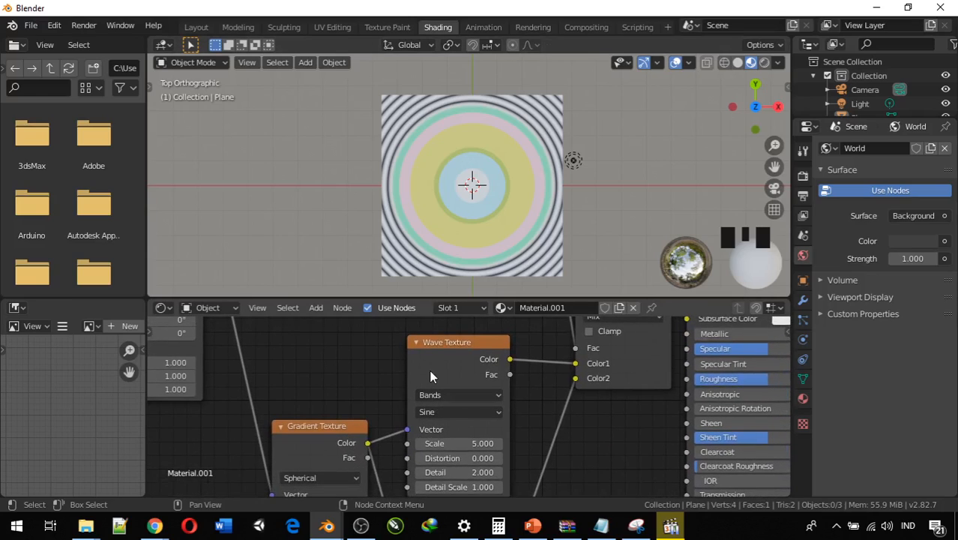
pyautogui.moveTo(431, 376); pyautogui.dragTo(449, 386, button='middle')
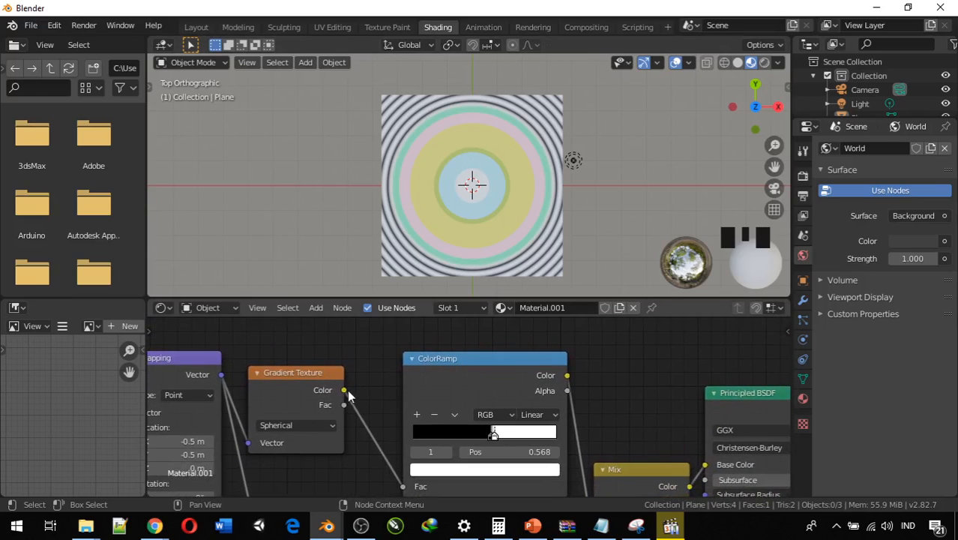
pyautogui.moveTo(360, 411); pyautogui.dragTo(417, 362, button='middle')
pyautogui.scroll(-3, 417, 361)
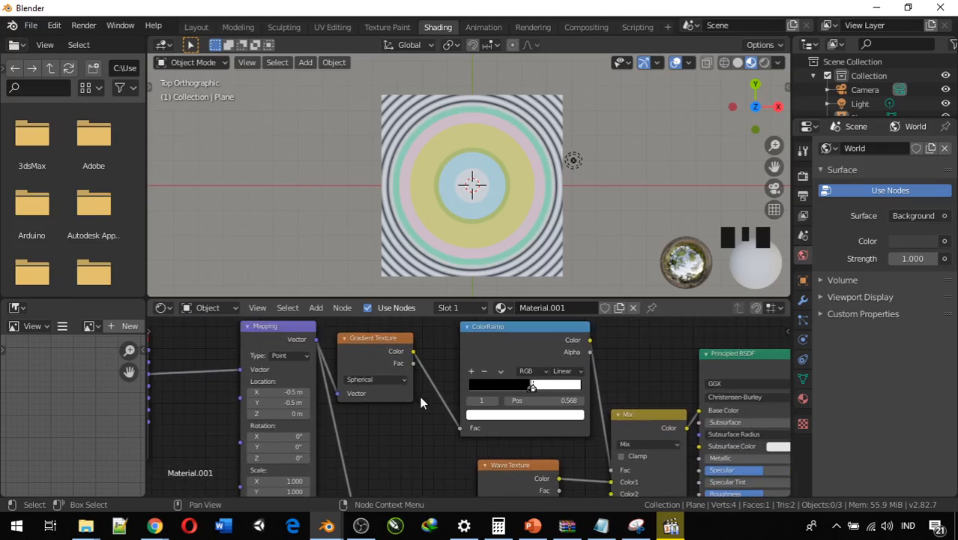
# Enlarge the node editor and connect the Color output of the ColorRamp's spherical Gradient Texture to the Wave Texture's Vector input.
pyautogui.moveTo(421, 399); pyautogui.dragTo(447, 402, button='middle')
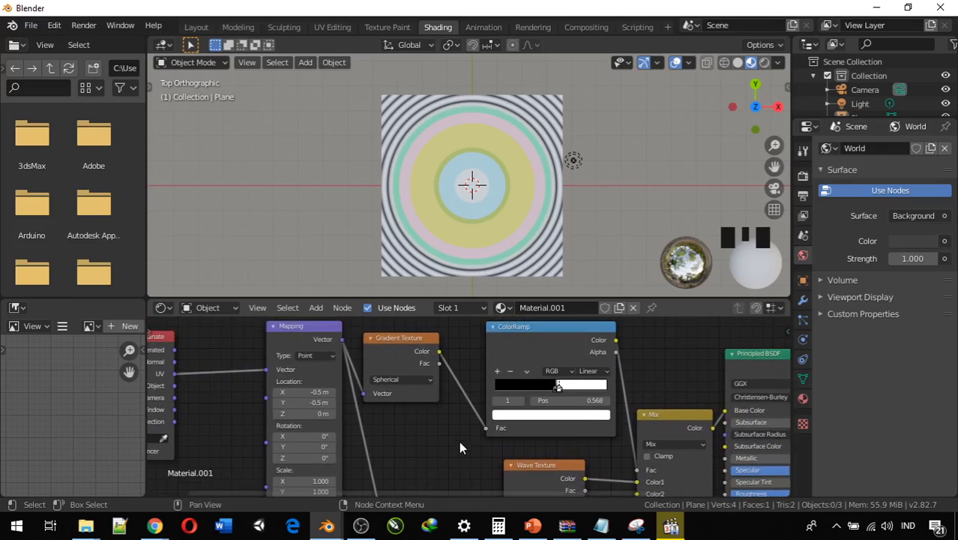
pyautogui.moveTo(461, 448); pyautogui.dragTo(460, 412, button='middle')
pyautogui.moveTo(493, 297); pyautogui.dragTo(489, 184)
pyautogui.scroll(3, 499, 381)
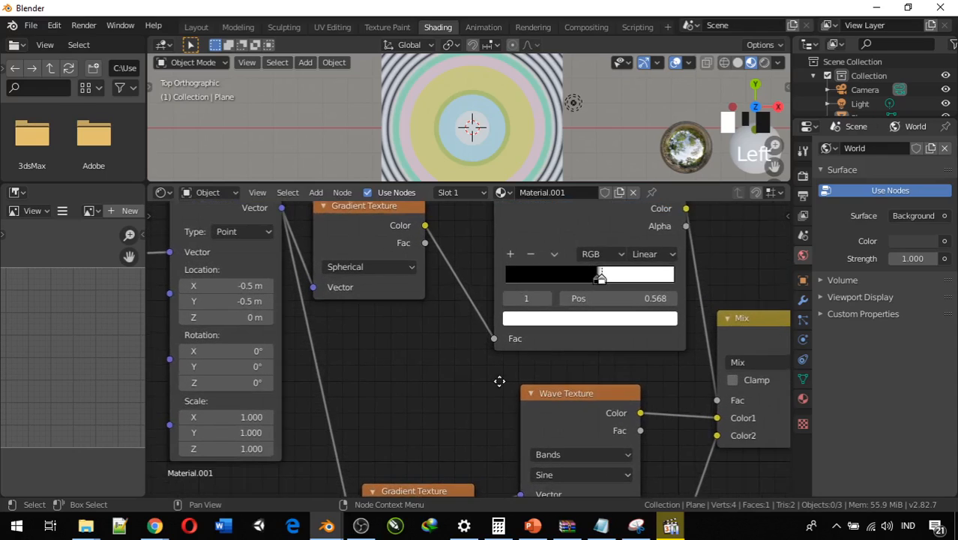
pyautogui.moveTo(500, 381); pyautogui.dragTo(500, 375, button='middle')
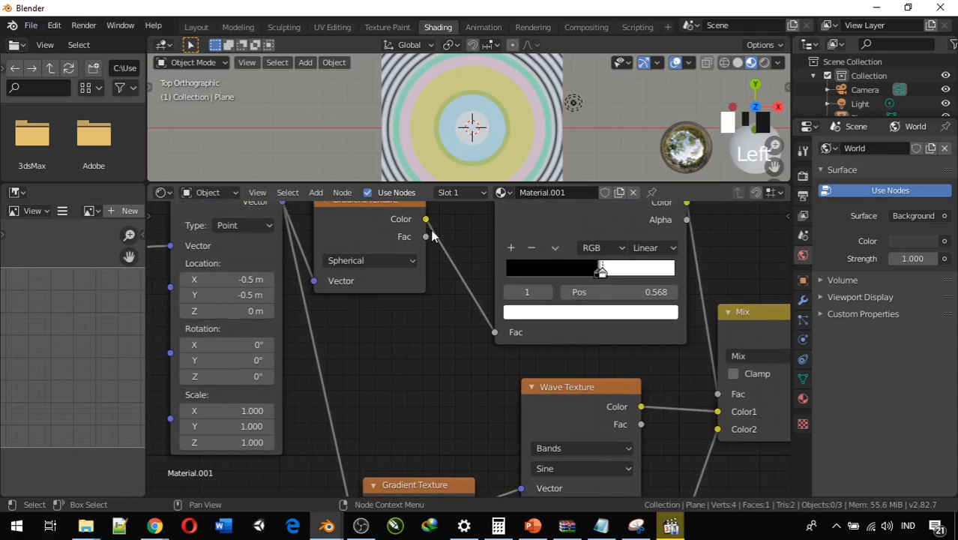
pyautogui.moveTo(426, 236); pyautogui.dragTo(521, 488)
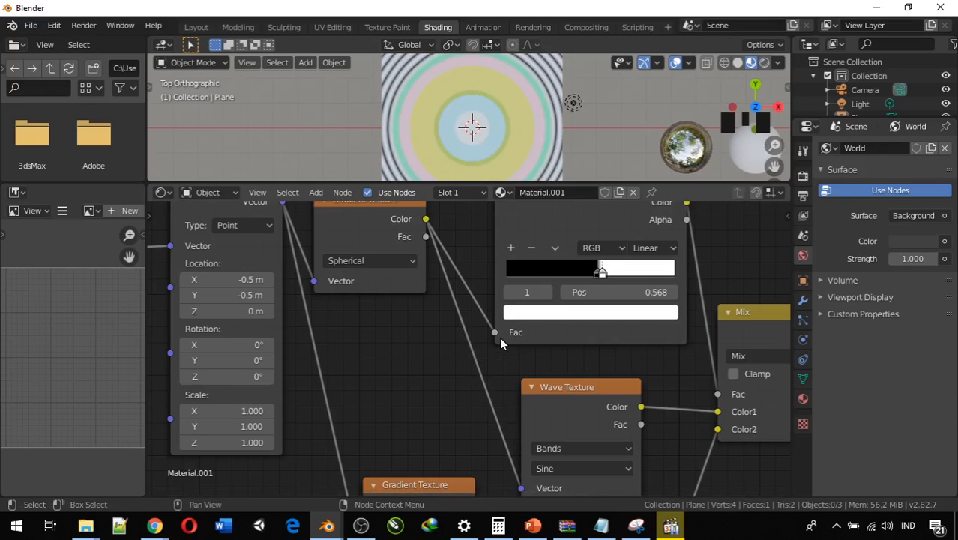
# Change the type of the Gradient Texture that feeds the Voronoi Texture to Radial.
pyautogui.moveTo(430, 409); pyautogui.dragTo(339, 486, button='middle')
pyautogui.moveTo(351, 206); pyautogui.dragTo(387, 421, button='middle')
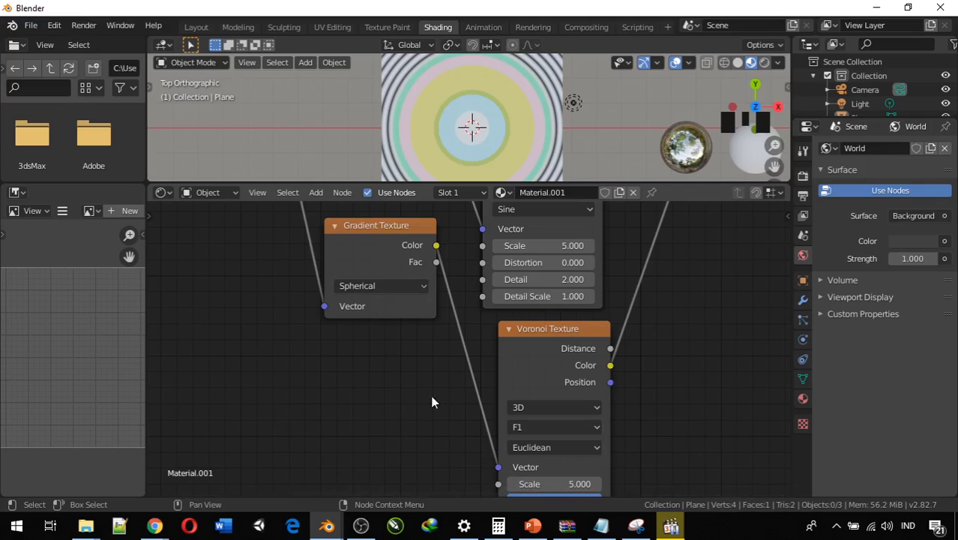
pyautogui.click(395, 286)
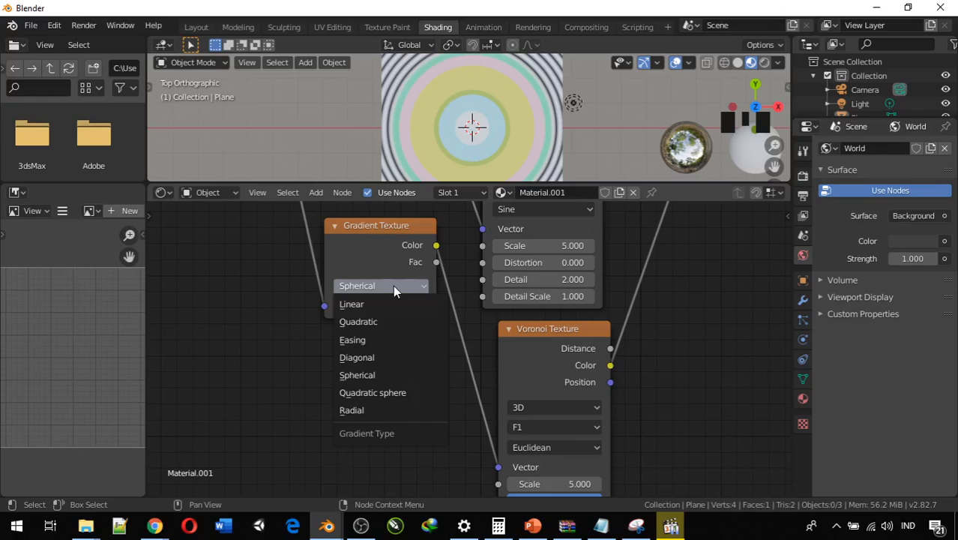
pyautogui.click(406, 410)
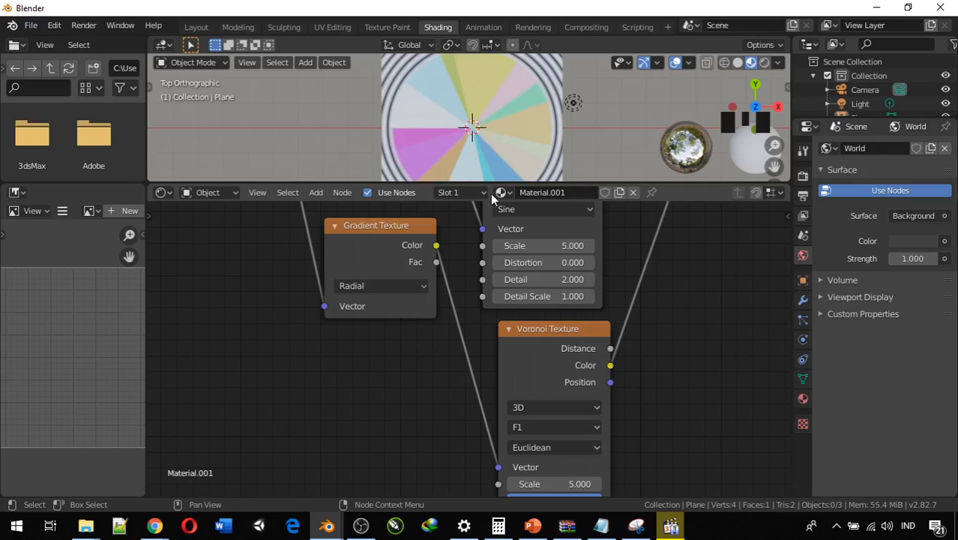
# Orbit the 3D view to inspect the pattern on the plane, and enlarge the 3D viewport slightly.
pyautogui.scroll(-2, 483, 145)
pyautogui.moveTo(483, 145); pyautogui.dragTo(411, 105, button='middle')
pyautogui.scroll(3, 450, 139)
pyautogui.scroll(-5, 416, 121)
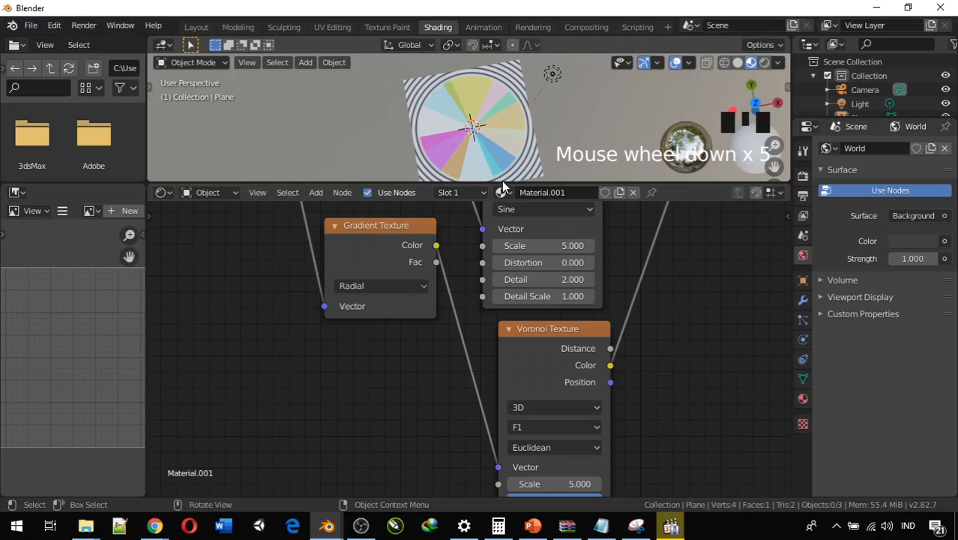
pyautogui.moveTo(504, 185); pyautogui.dragTo(508, 214)
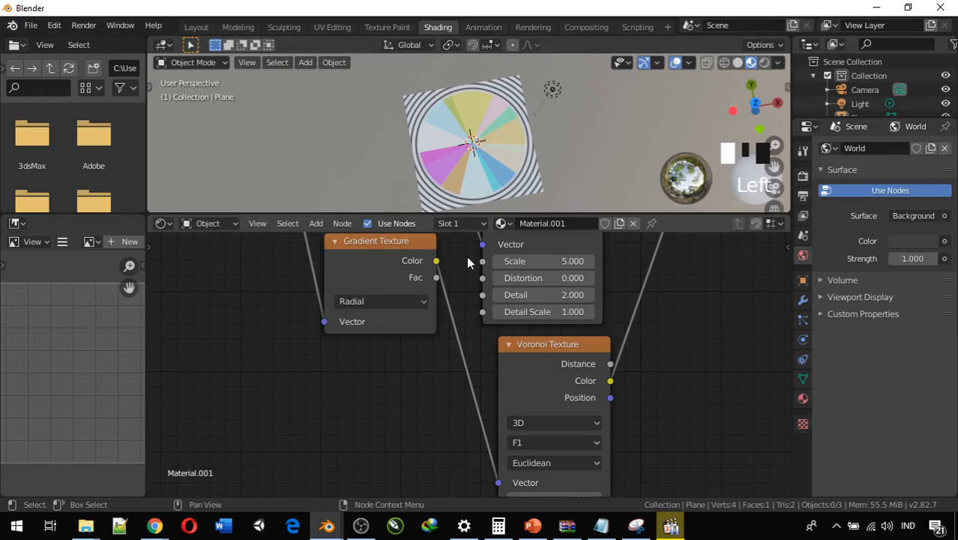
# Examine how the single Mapping node drives both Gradient Texture nodes and the nodes they feed.
pyautogui.moveTo(397, 370); pyautogui.dragTo(395, 466, button='middle')
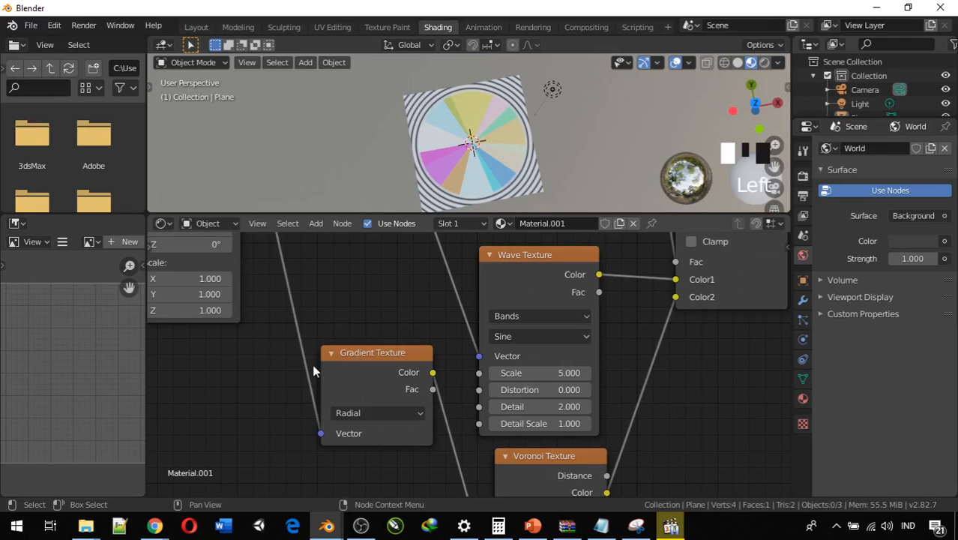
pyautogui.moveTo(284, 368); pyautogui.dragTo(372, 286, button='middle')
pyautogui.scroll(2, 369, 282)
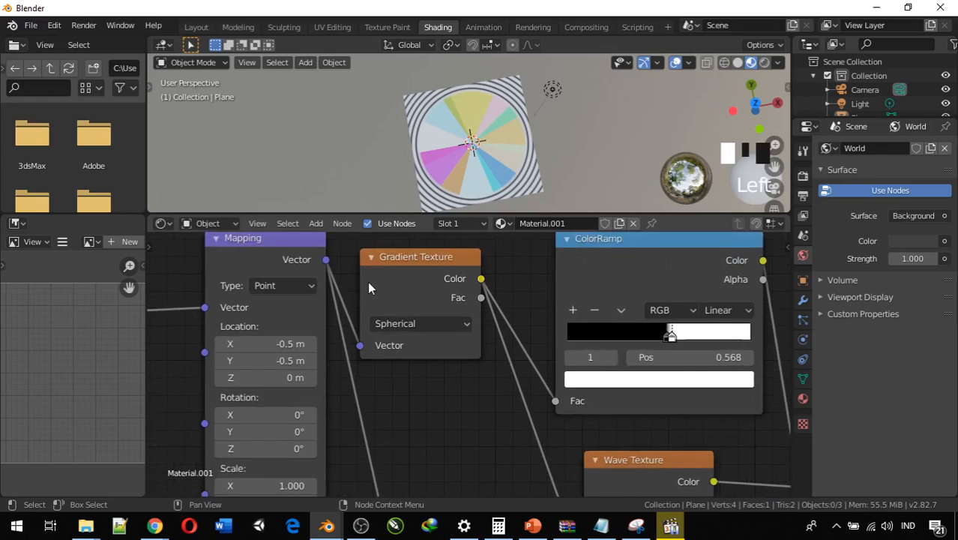
pyautogui.scroll(-3, 355, 282)
pyautogui.click(327, 275)
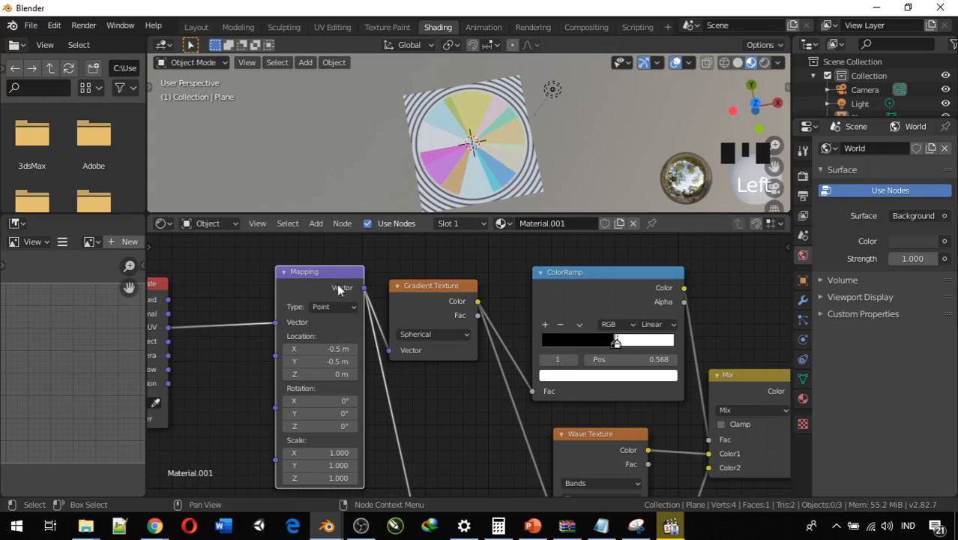
pyautogui.click(434, 397)
pyautogui.scroll(-3, 398, 432)
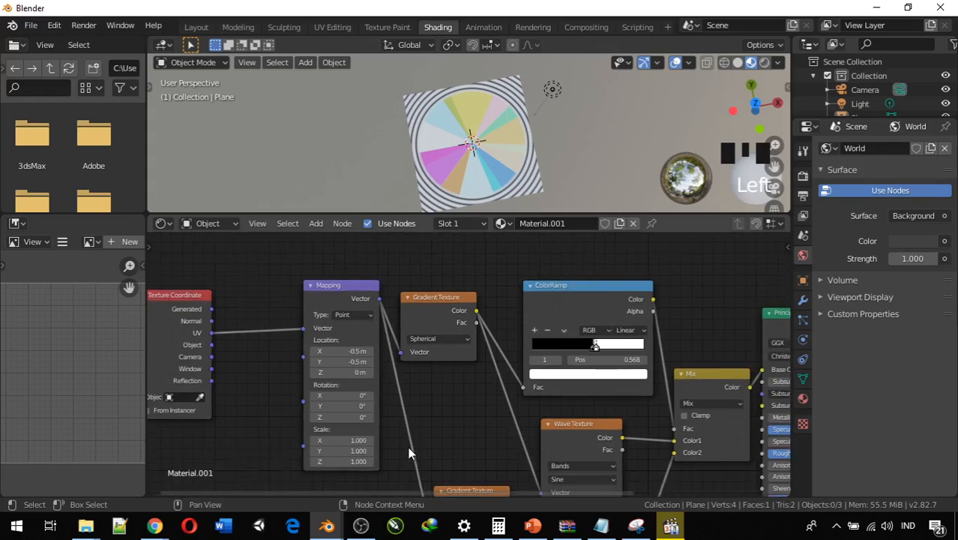
pyautogui.moveTo(406, 465); pyautogui.dragTo(451, 389, button='middle')
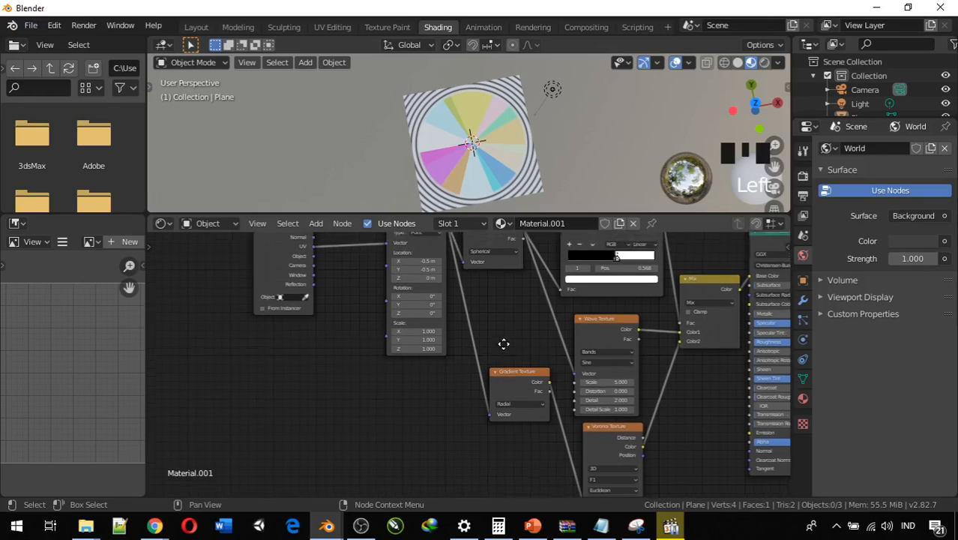
pyautogui.moveTo(503, 343); pyautogui.dragTo(501, 383, button='middle')
pyautogui.click(505, 322)
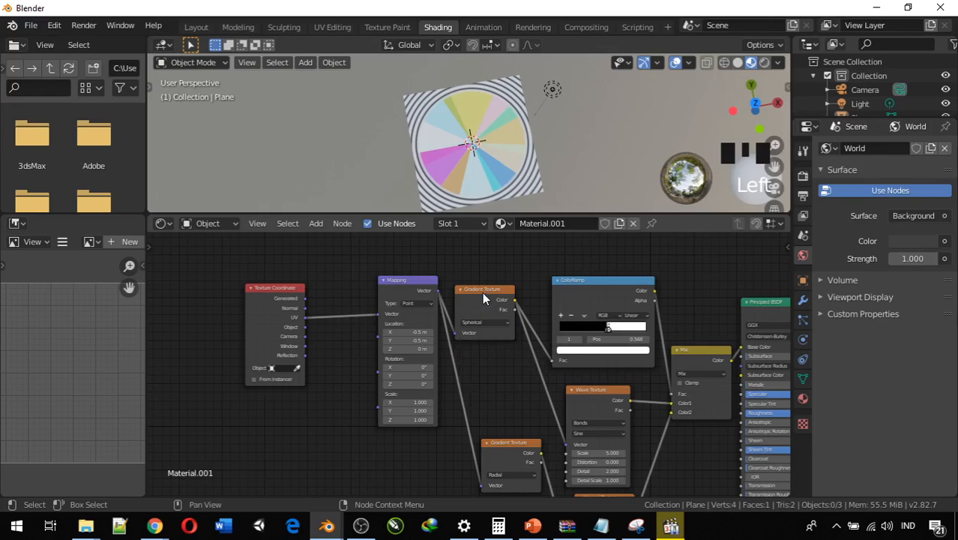
pyautogui.scroll(2, 302, 444)
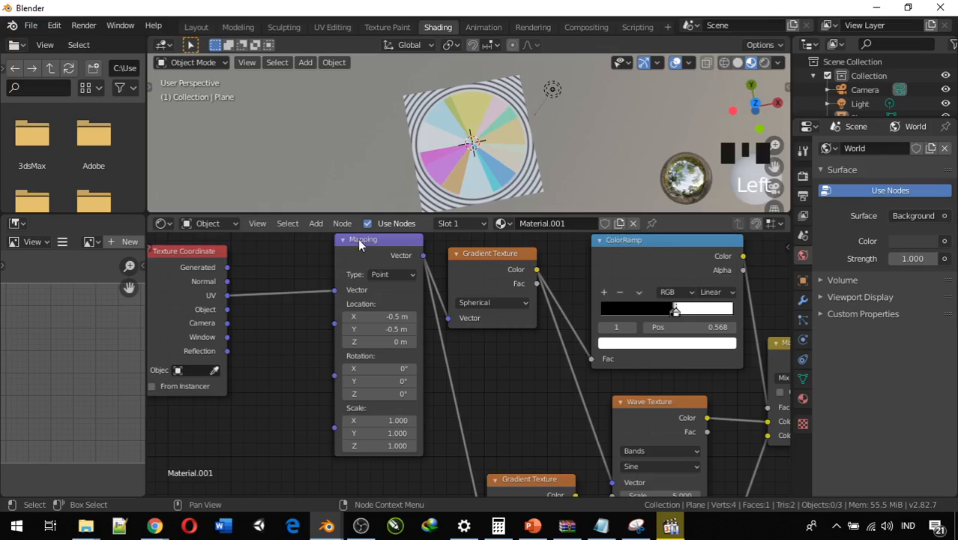
# Add a second Mapping node below the existing one and connect the Texture Coordinate's UV output to its Vector input.
pyautogui.hotkey('shift', 'a')
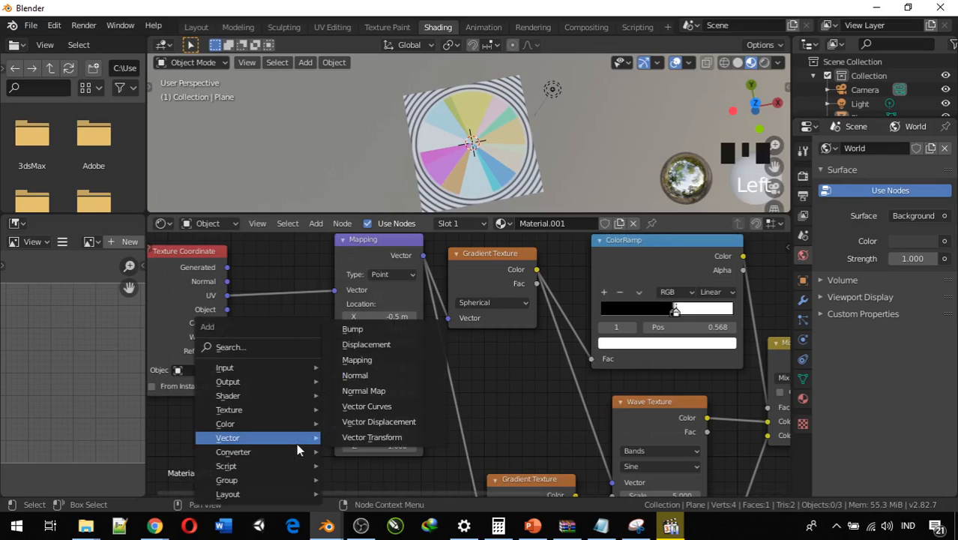
pyautogui.moveTo(294, 411)
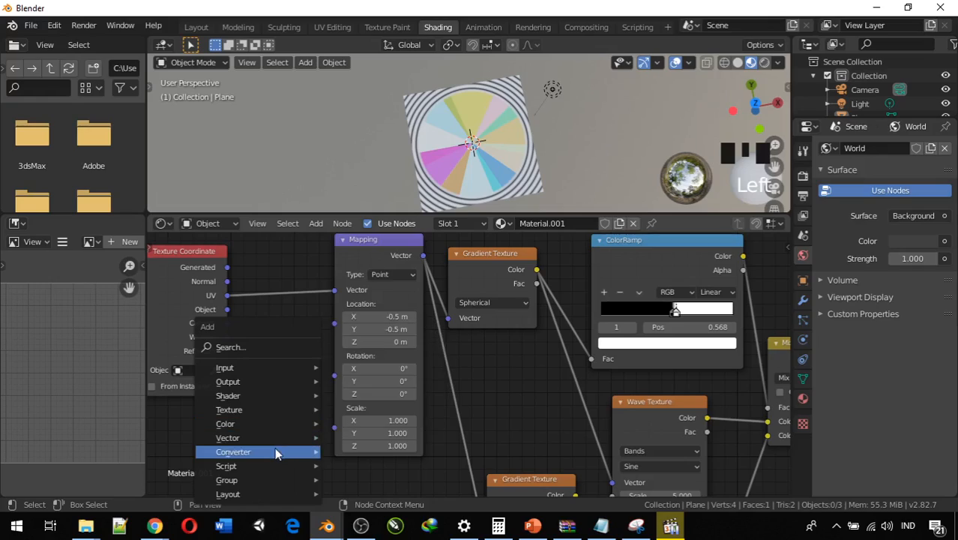
pyautogui.moveTo(270, 453)
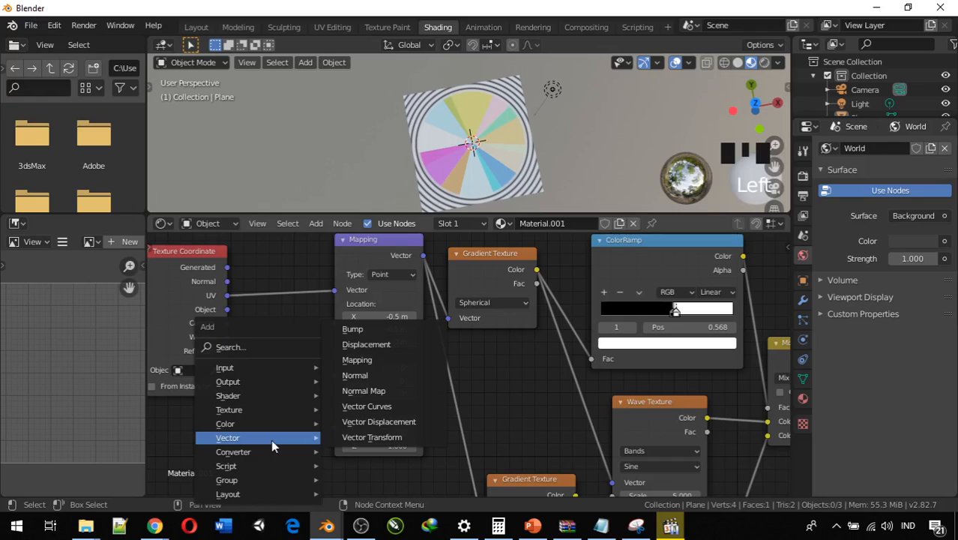
pyautogui.click(358, 360)
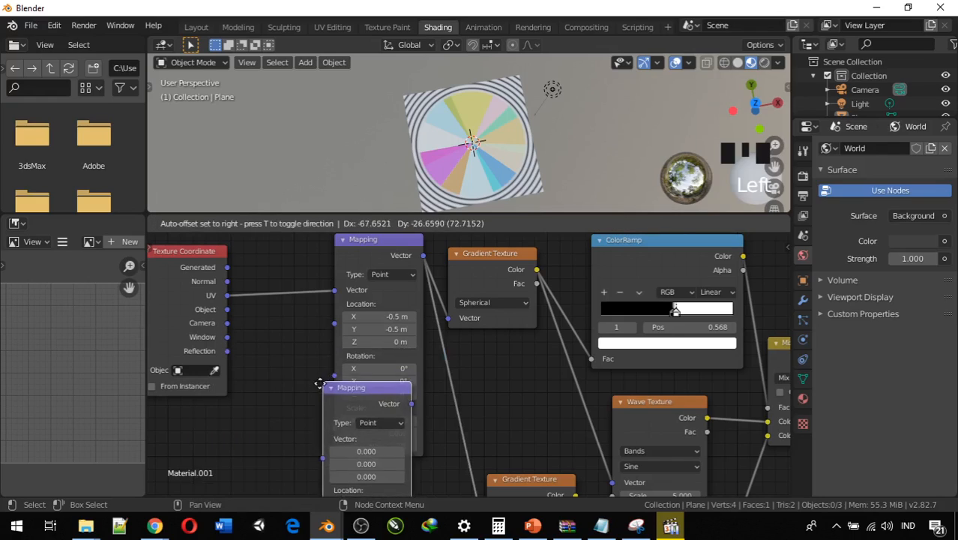
pyautogui.click(345, 469)
pyautogui.moveTo(390, 475); pyautogui.dragTo(560, 347, button='middle')
pyautogui.scroll(-2, 524, 386)
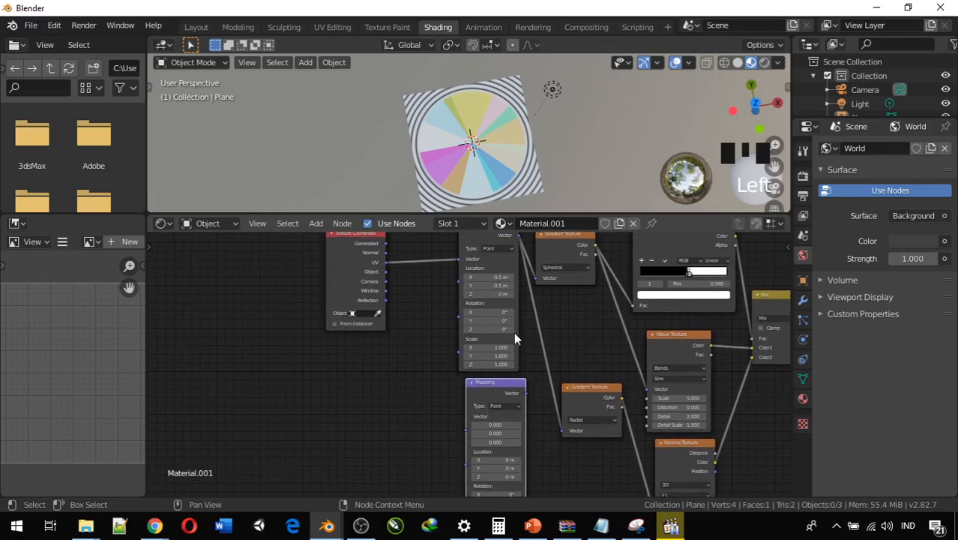
pyautogui.moveTo(386, 262); pyautogui.dragTo(467, 417)
pyautogui.scroll(4, 369, 285)
pyautogui.moveTo(369, 285); pyautogui.dragTo(321, 306, button='middle')
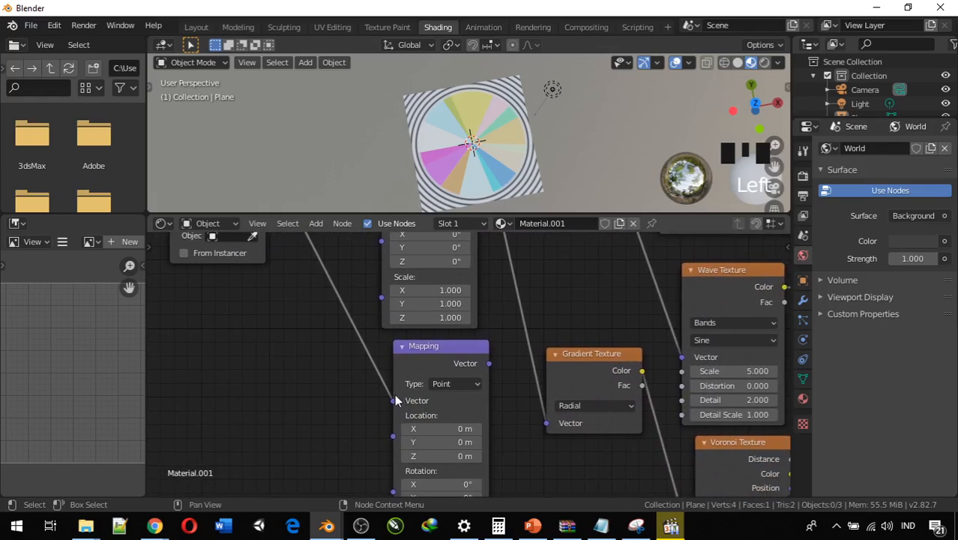
# Move the Gradient Texture that feeds the Voronoi Texture slightly closer to the new Mapping node and change its type to Linear.
pyautogui.moveTo(389, 425); pyautogui.dragTo(303, 319, button='middle')
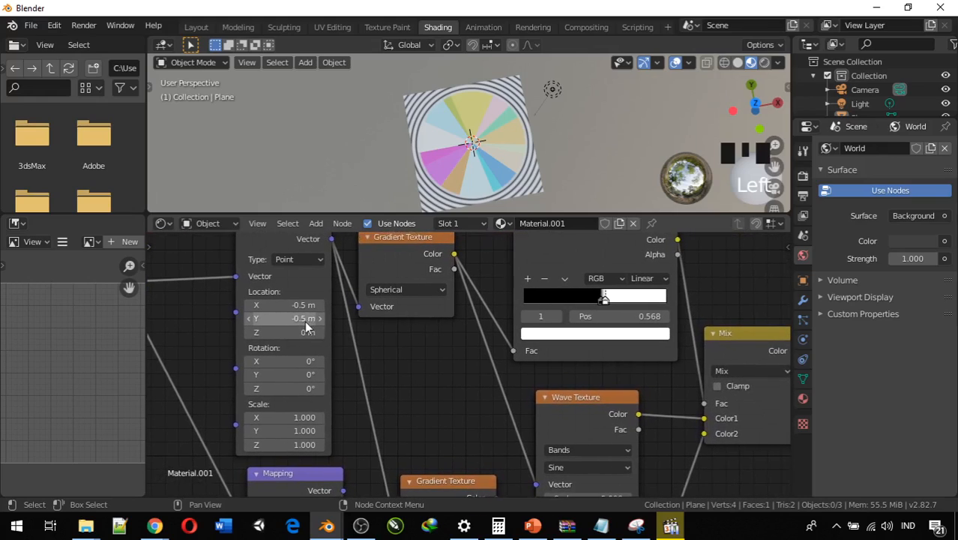
pyautogui.moveTo(385, 389); pyautogui.dragTo(322, 491, button='middle')
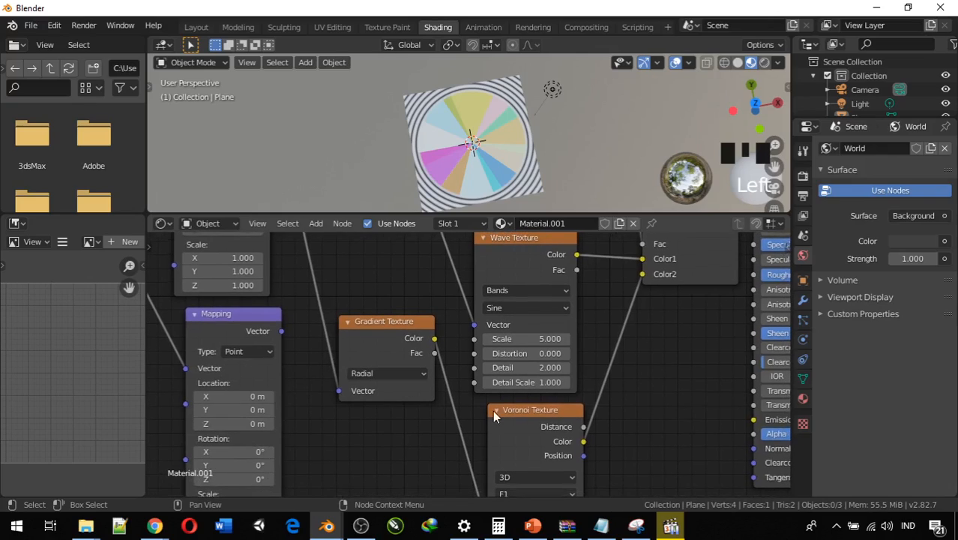
pyautogui.moveTo(447, 360); pyautogui.dragTo(443, 431, button='middle')
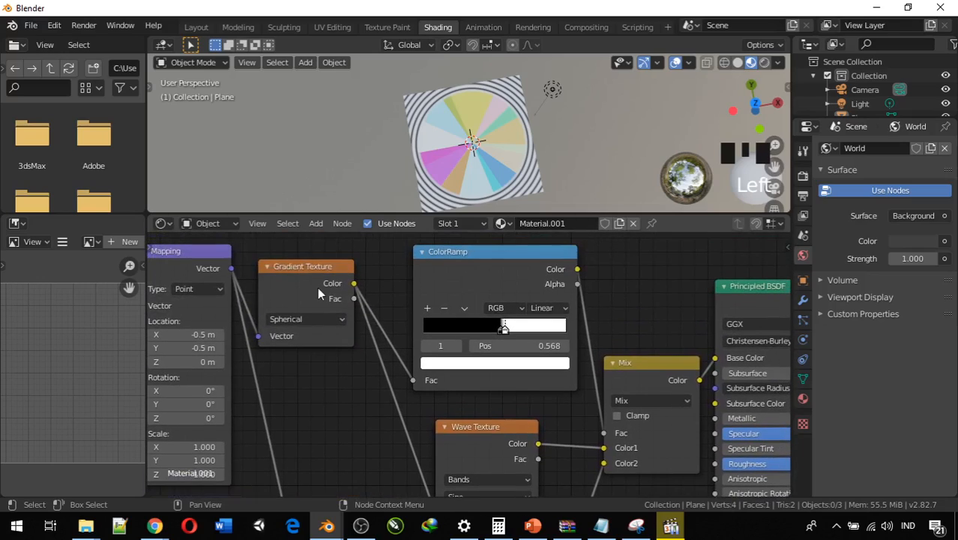
pyautogui.moveTo(412, 360); pyautogui.dragTo(416, 318, button='middle')
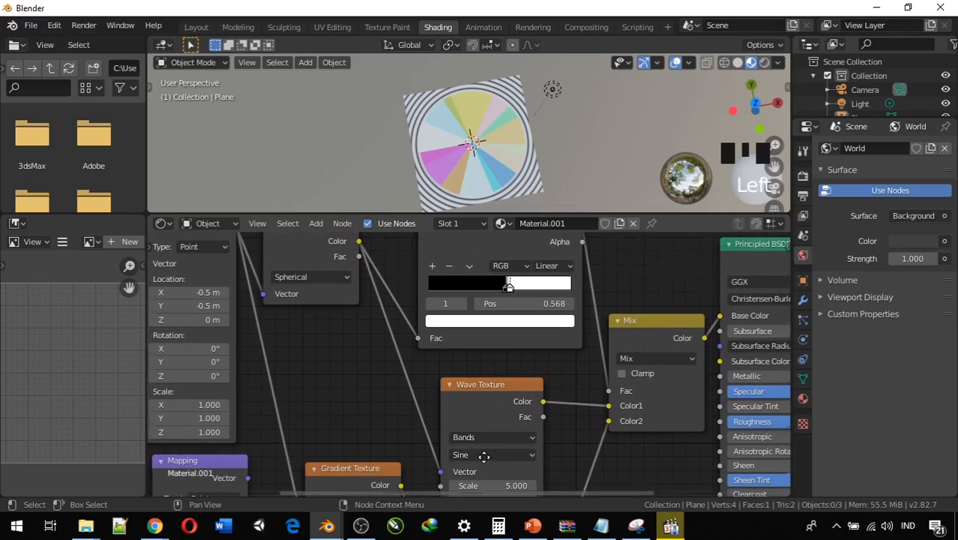
pyautogui.moveTo(484, 456); pyautogui.dragTo(523, 309, button='middle')
pyautogui.moveTo(535, 421); pyautogui.dragTo(592, 345, button='middle')
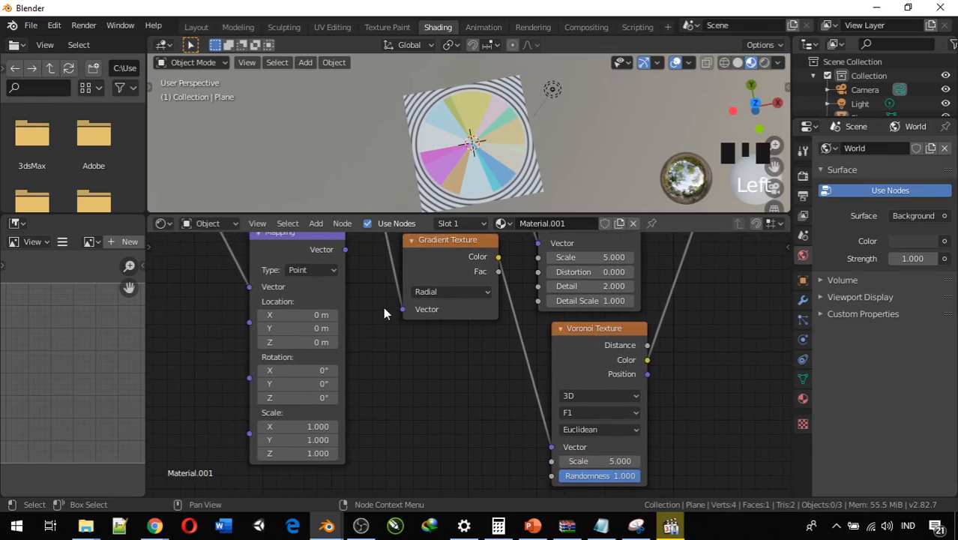
pyautogui.moveTo(458, 240); pyautogui.dragTo(438, 266)
pyautogui.click(445, 318)
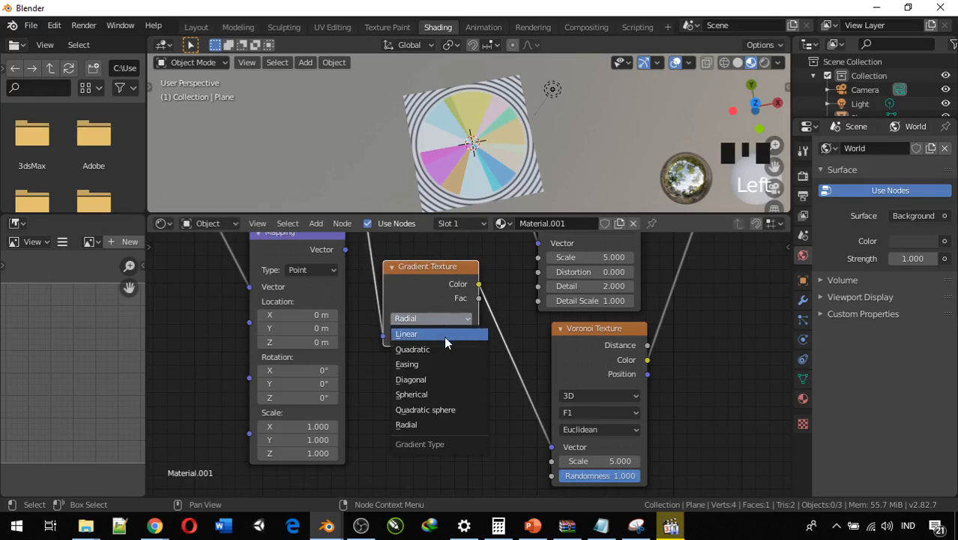
pyautogui.click(444, 335)
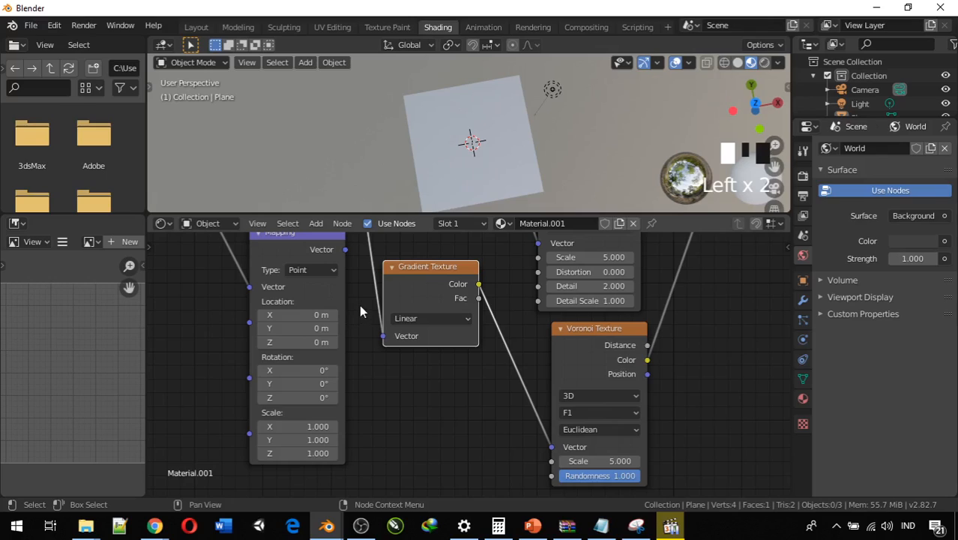
# Disconnect the Linear Gradient Texture from the first Mapping node and feed its Vector input from the second Mapping node's Vector output.
pyautogui.scroll(-2, 361, 300)
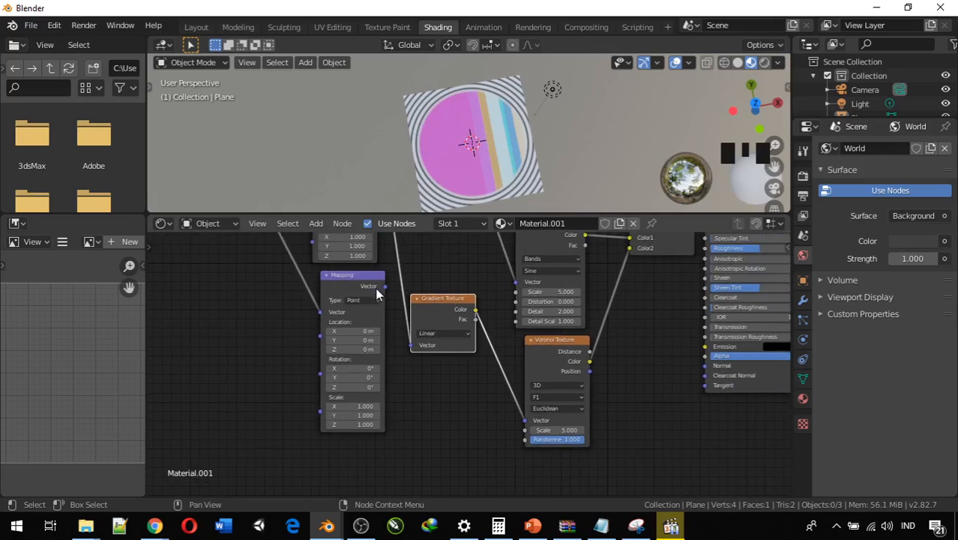
pyautogui.moveTo(383, 297); pyautogui.dragTo(448, 438, button='middle')
pyautogui.scroll(4, 396, 313)
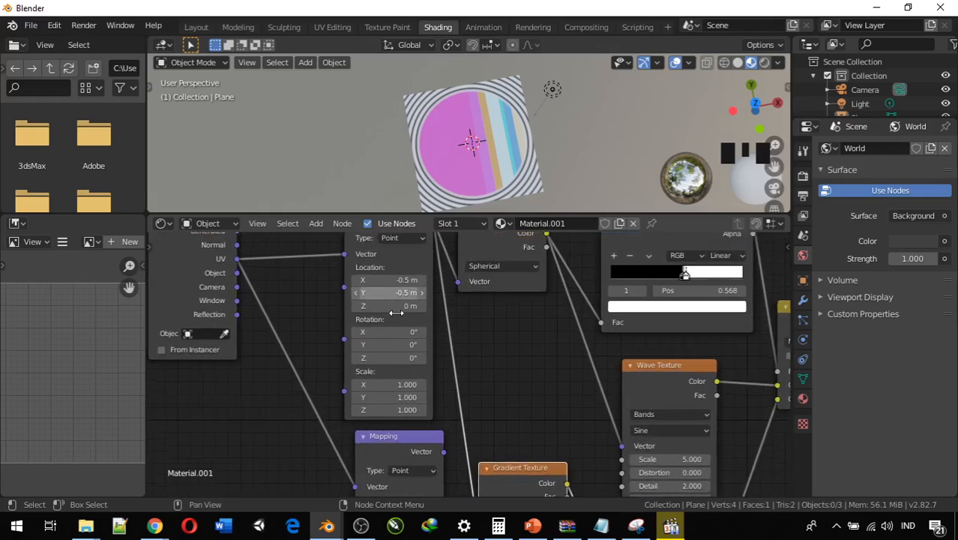
pyautogui.moveTo(396, 312); pyautogui.dragTo(409, 419, button='middle')
pyautogui.scroll(2, 406, 384)
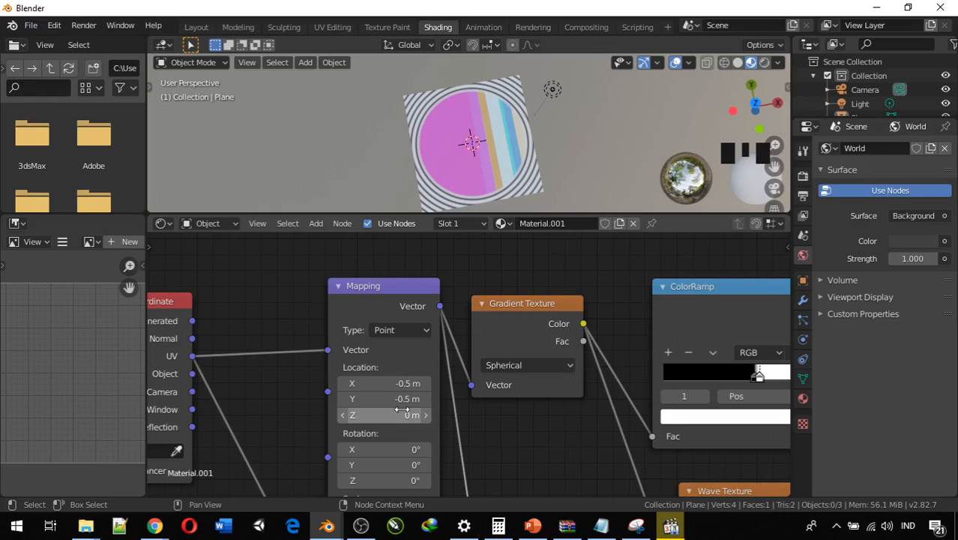
pyautogui.moveTo(493, 431); pyautogui.dragTo(508, 237, button='middle')
pyautogui.scroll(-3, 491, 392)
pyautogui.scroll(4, 494, 330)
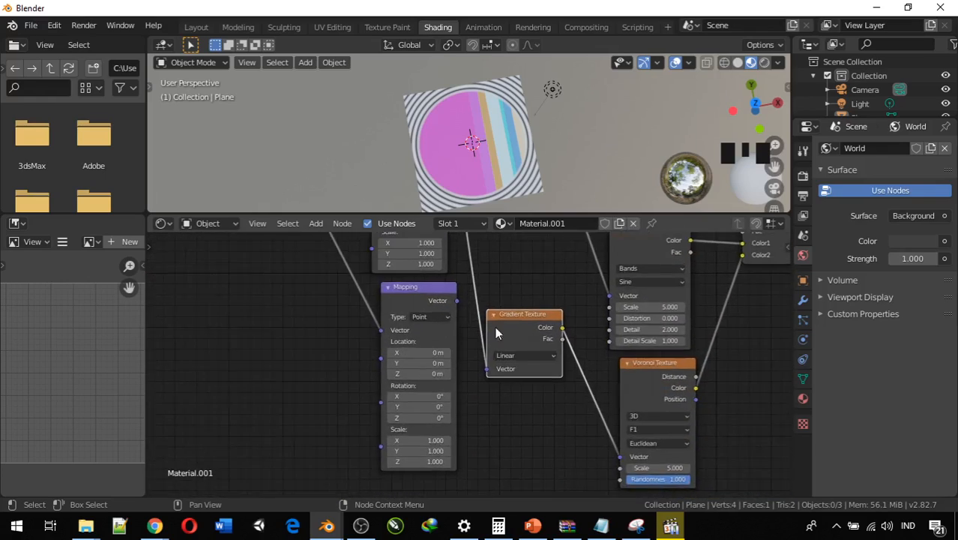
pyautogui.moveTo(491, 369)
pyautogui.mouseDown()
pyautogui.moveTo(473, 378)
pyautogui.moveTo(483, 383)
pyautogui.mouseUp()
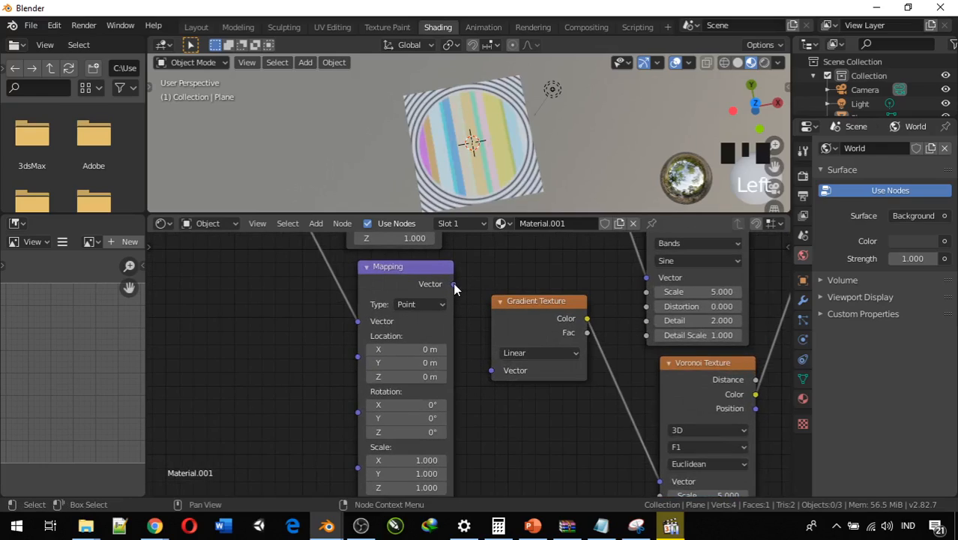
pyautogui.moveTo(453, 283); pyautogui.dragTo(492, 371)
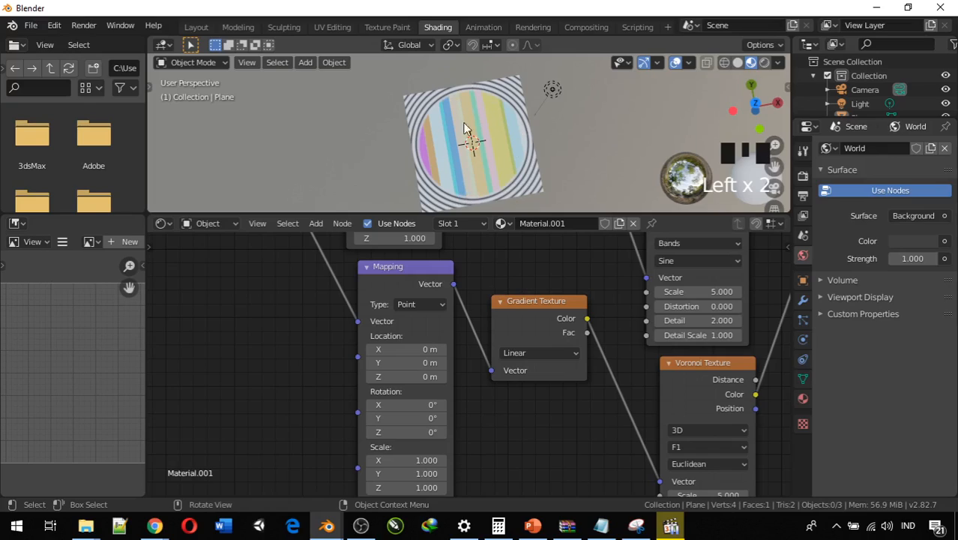
# Try the Spherical type on the Gradient Texture feeding the Voronoi Texture and return it to Linear.
pyautogui.scroll(1, 420, 363)
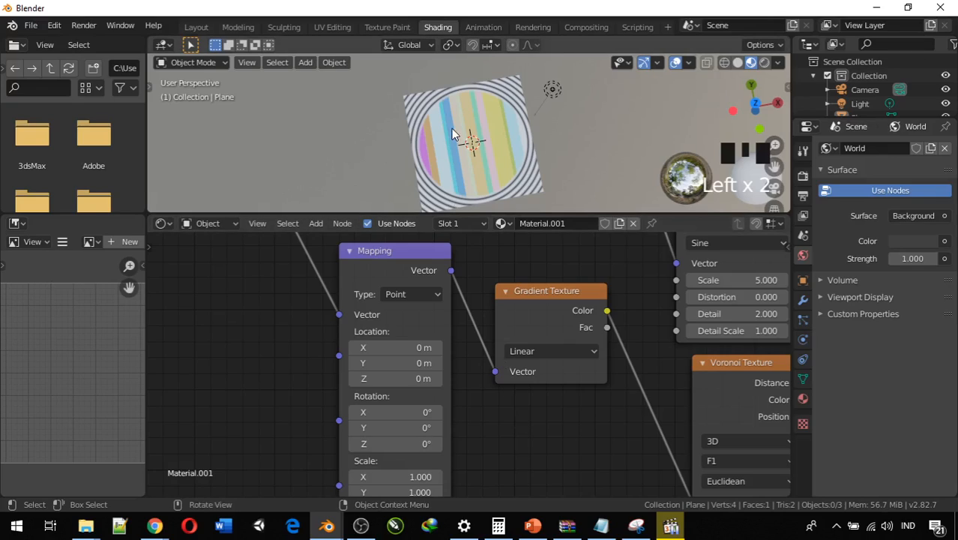
pyautogui.scroll(5, 454, 132)
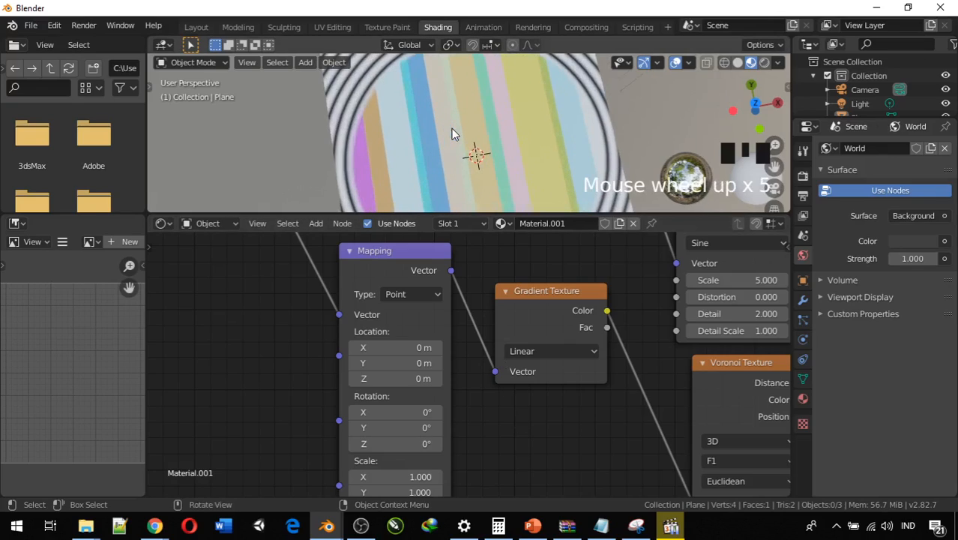
pyautogui.click(531, 352)
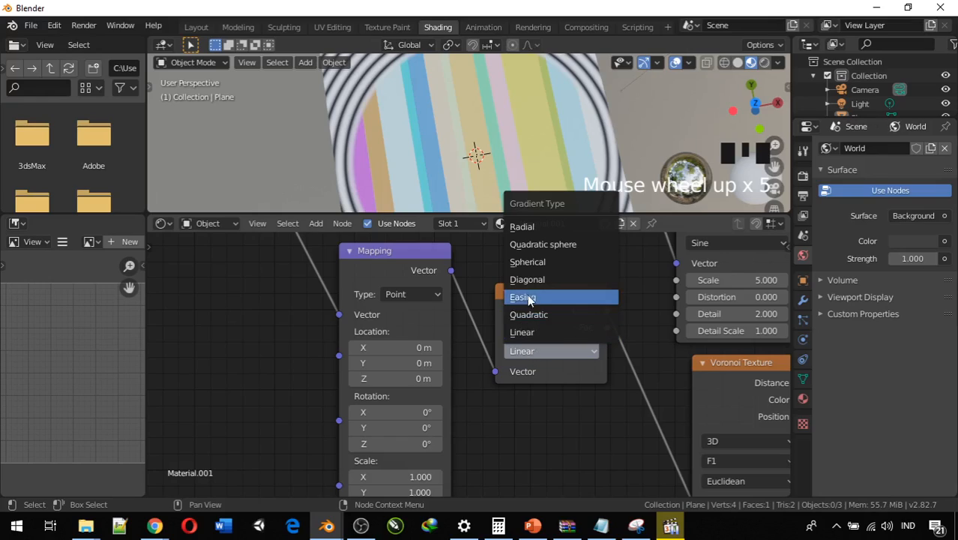
pyautogui.click(535, 264)
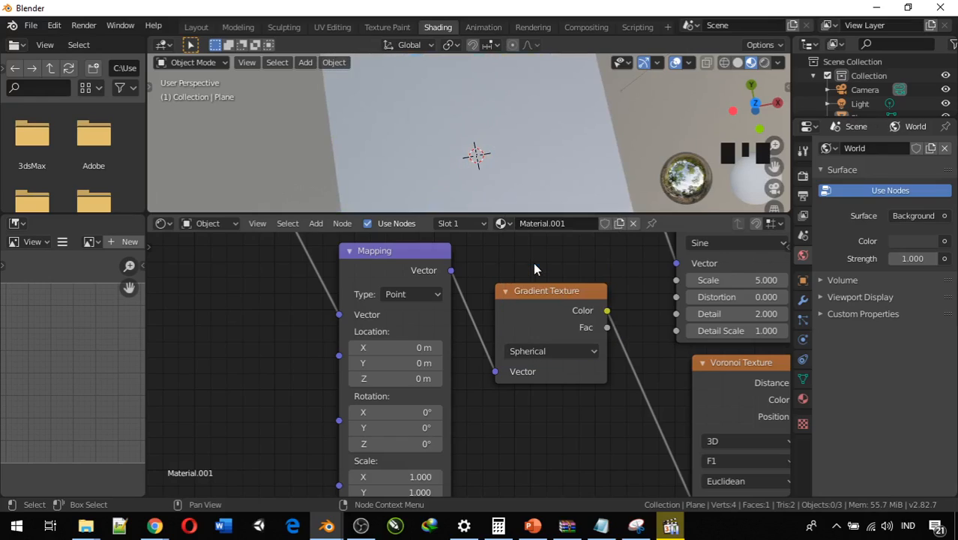
pyautogui.scroll(-5, 506, 159)
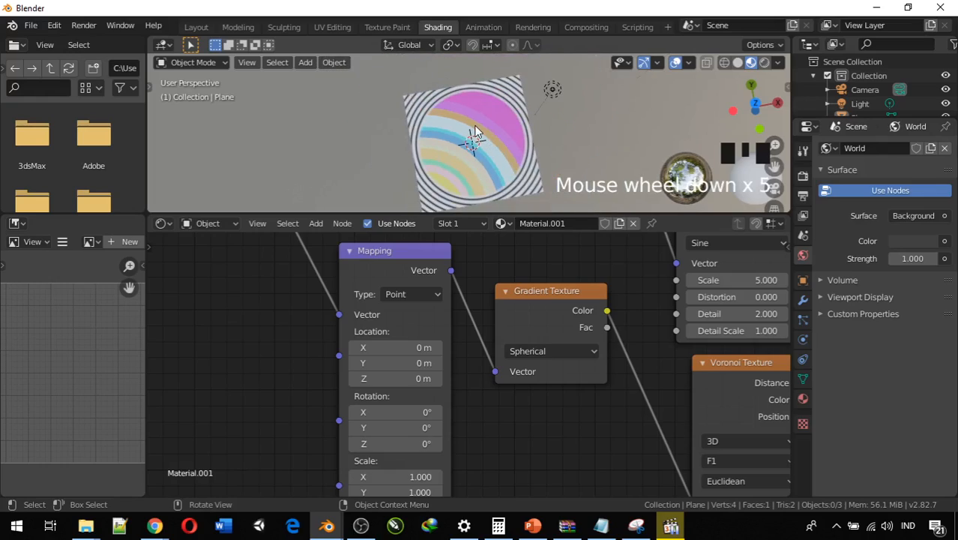
pyautogui.click(544, 350)
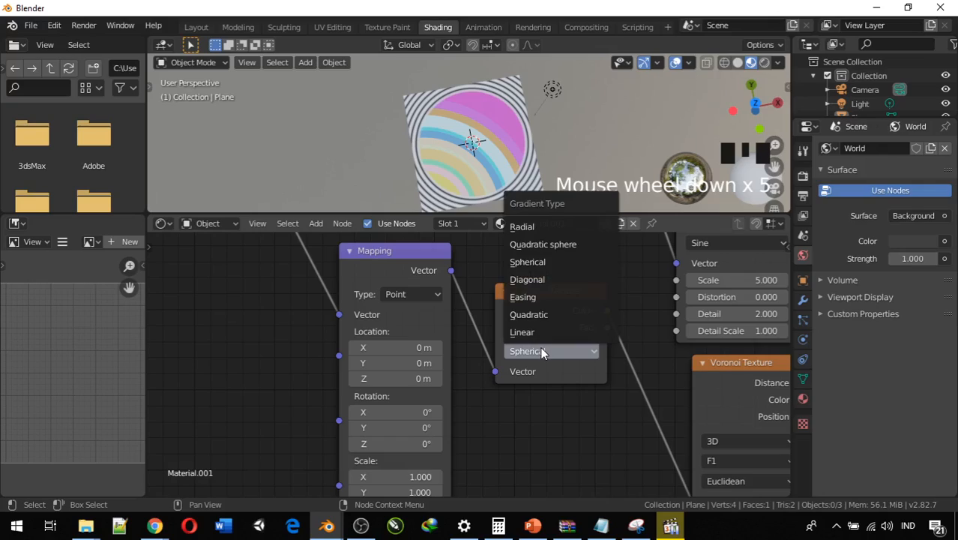
pyautogui.click(533, 332)
# Change the type of the Gradient Texture feeding the Voronoi Texture to Easing.
pyautogui.click(530, 351)
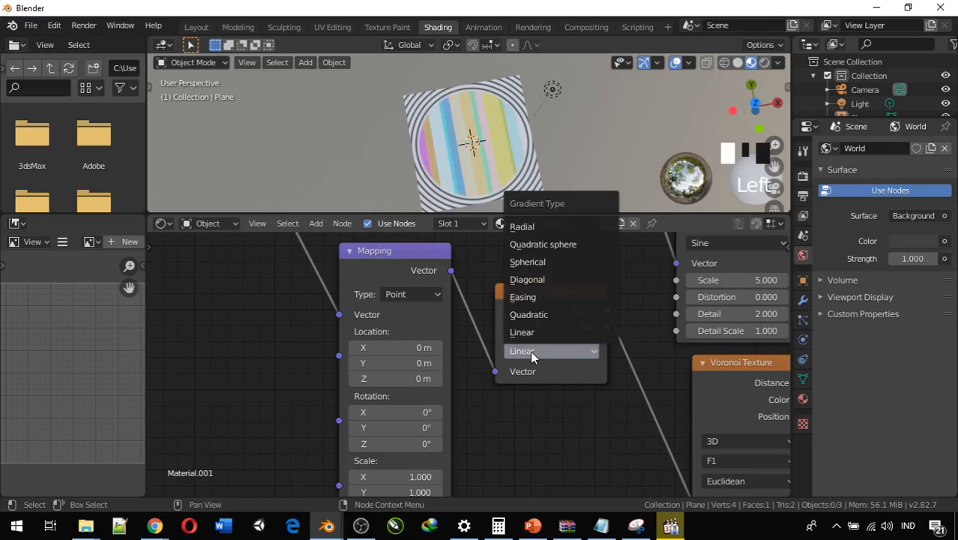
pyautogui.click(536, 298)
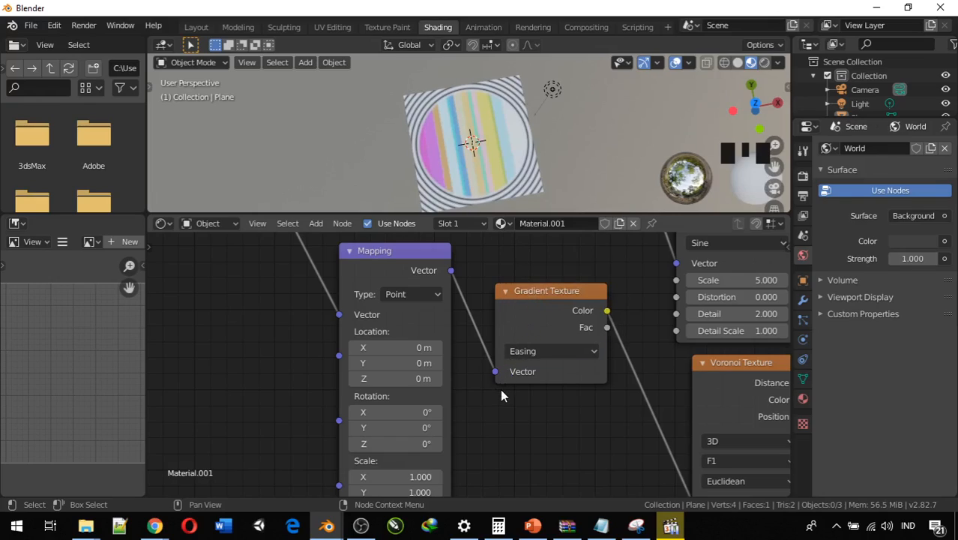
pyautogui.scroll(-2, 591, 447)
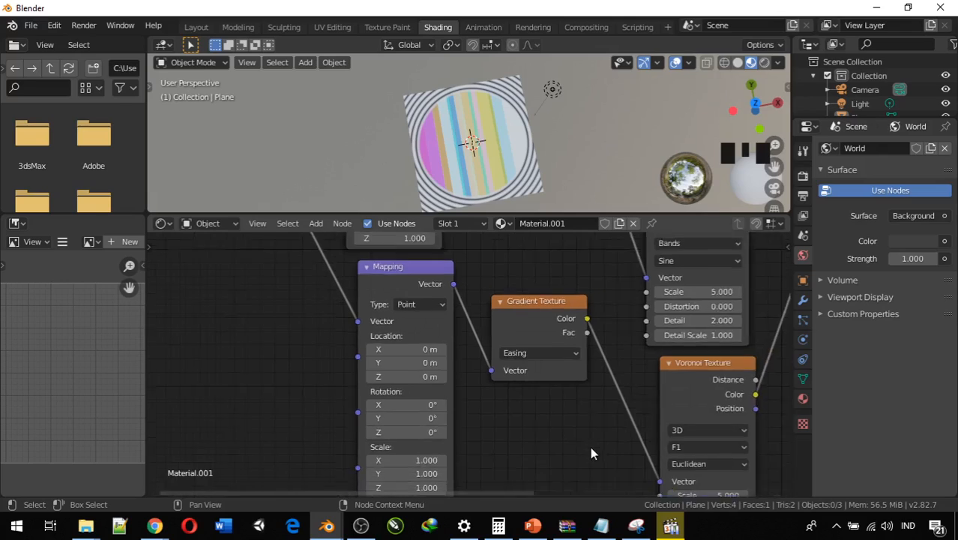
pyautogui.moveTo(589, 446); pyautogui.dragTo(450, 459, button='middle')
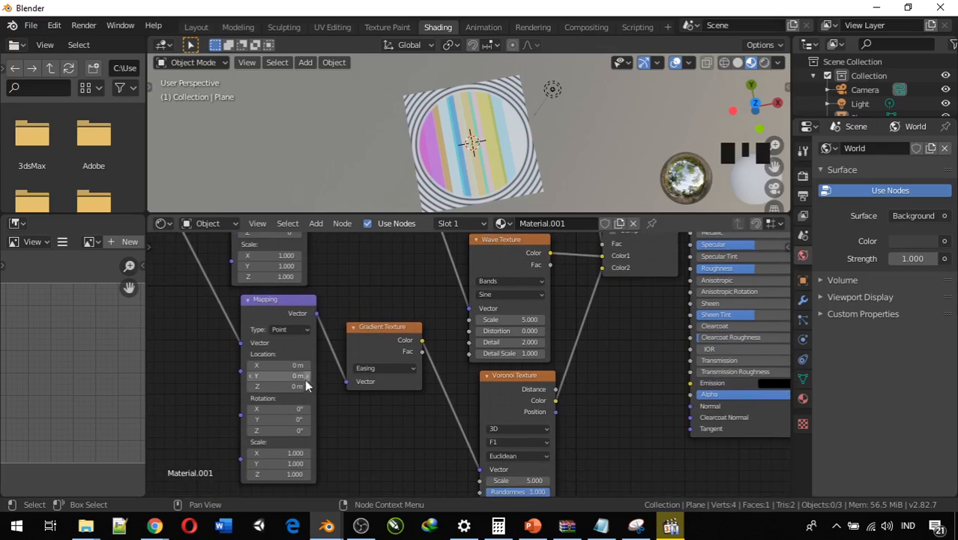
pyautogui.click(291, 366)
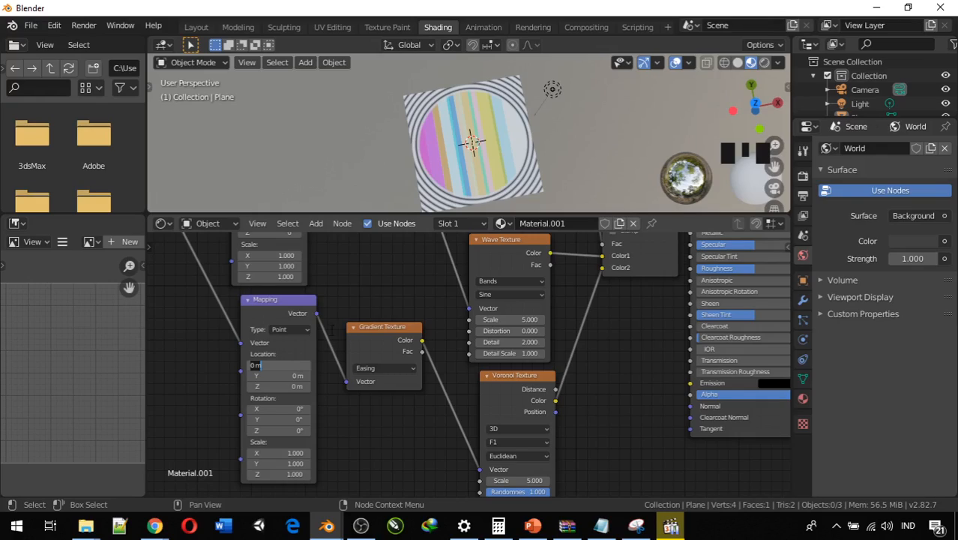
pyautogui.click(628, 391)
# Widen the ColorRamp's transition by moving its black stop to about 0.436 and its white stop to about 0.795.
pyautogui.moveTo(629, 381); pyautogui.dragTo(614, 263, button='middle')
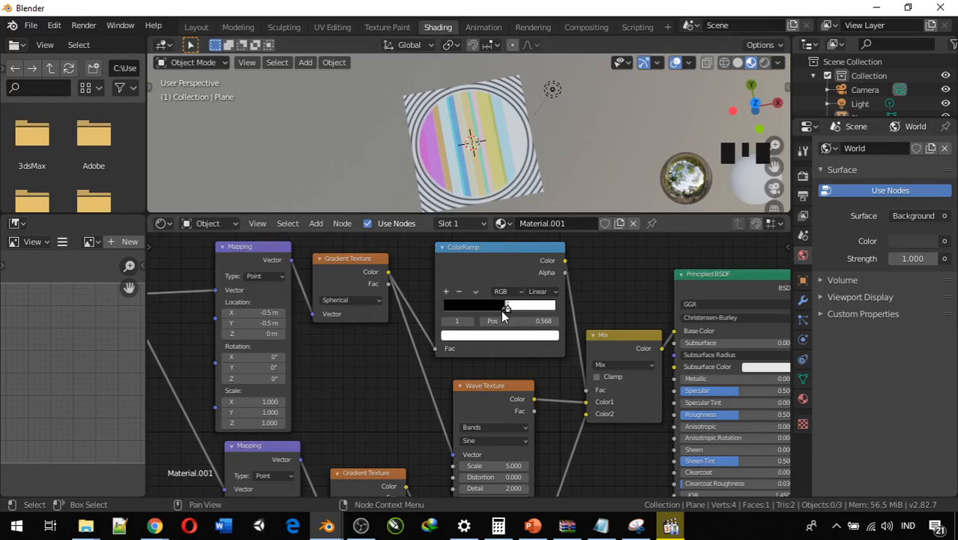
pyautogui.moveTo(503, 309); pyautogui.dragTo(487, 322)
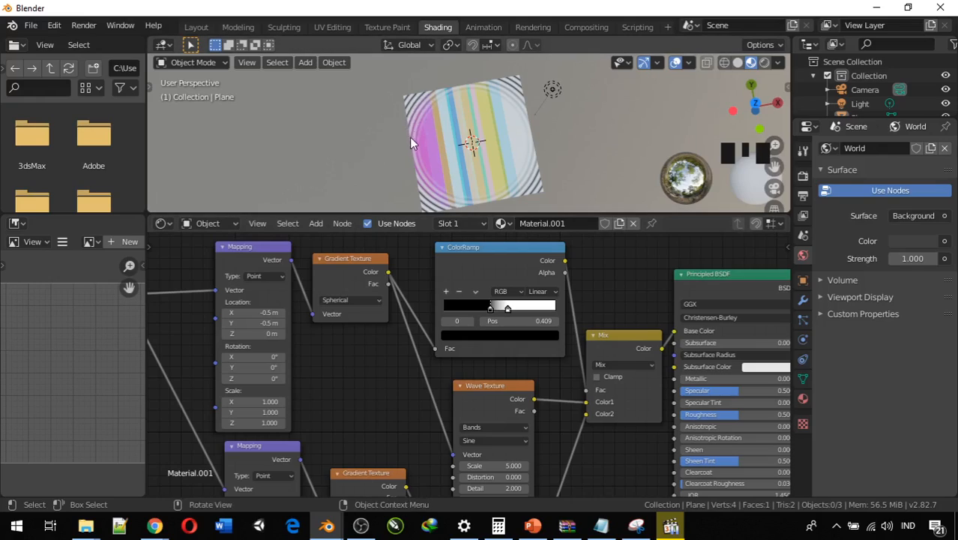
pyautogui.moveTo(492, 311)
pyautogui.mouseDown()
pyautogui.moveTo(522, 311)
pyautogui.moveTo(514, 315)
pyautogui.moveTo(532, 323)
pyautogui.moveTo(501, 324)
pyautogui.mouseUp()
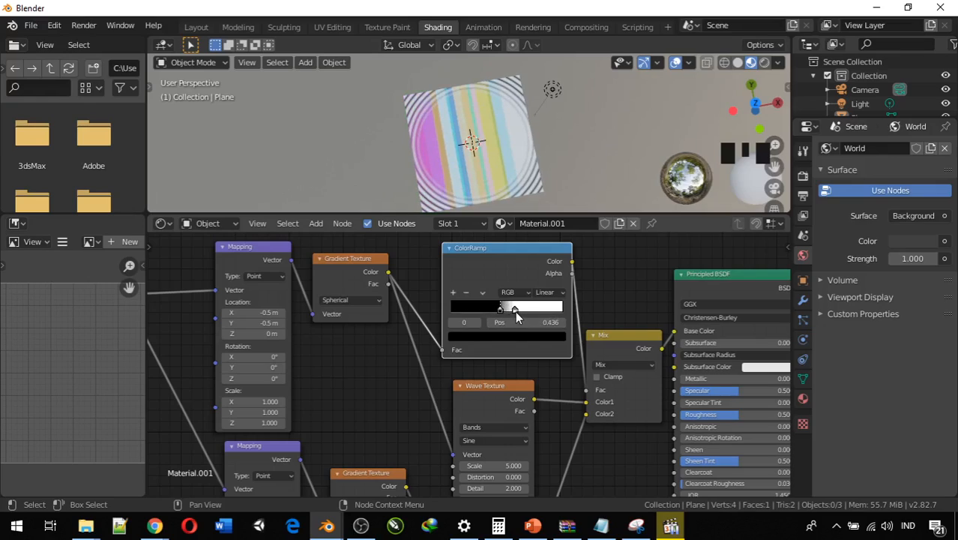
pyautogui.press('g')
pyautogui.click(506, 326)
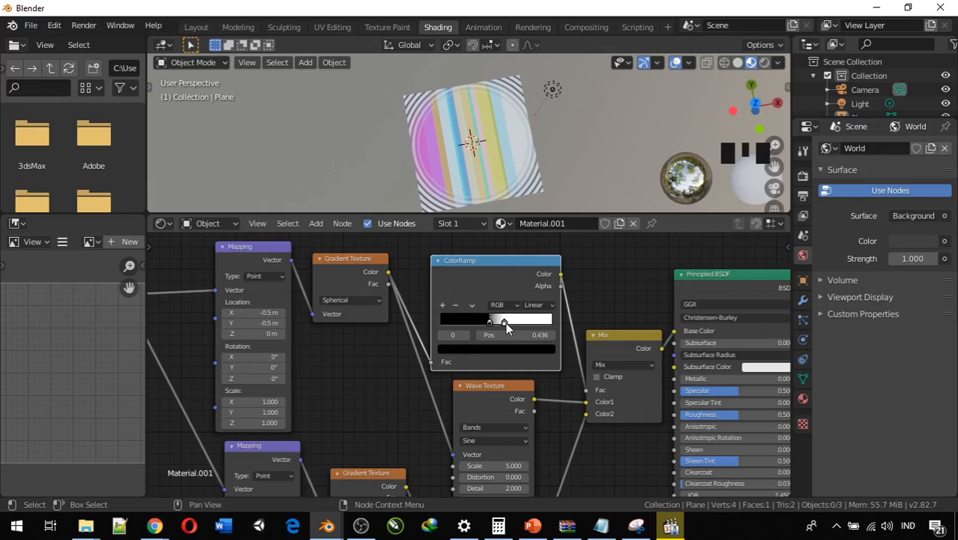
pyautogui.moveTo(505, 323); pyautogui.dragTo(529, 322)
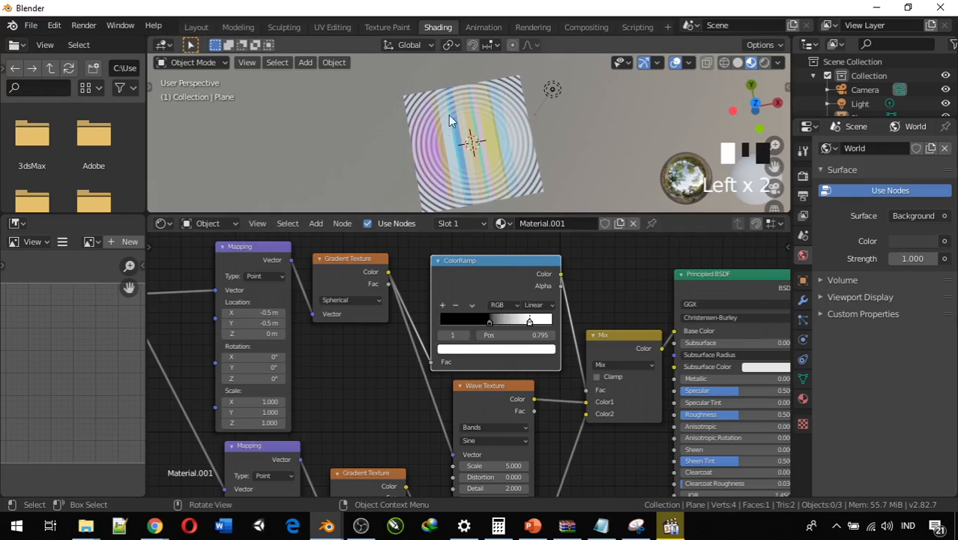
# Disconnect the Easing Gradient Texture from the Voronoi Texture's Vector input.
pyautogui.moveTo(494, 412); pyautogui.dragTo(472, 299, button='middle')
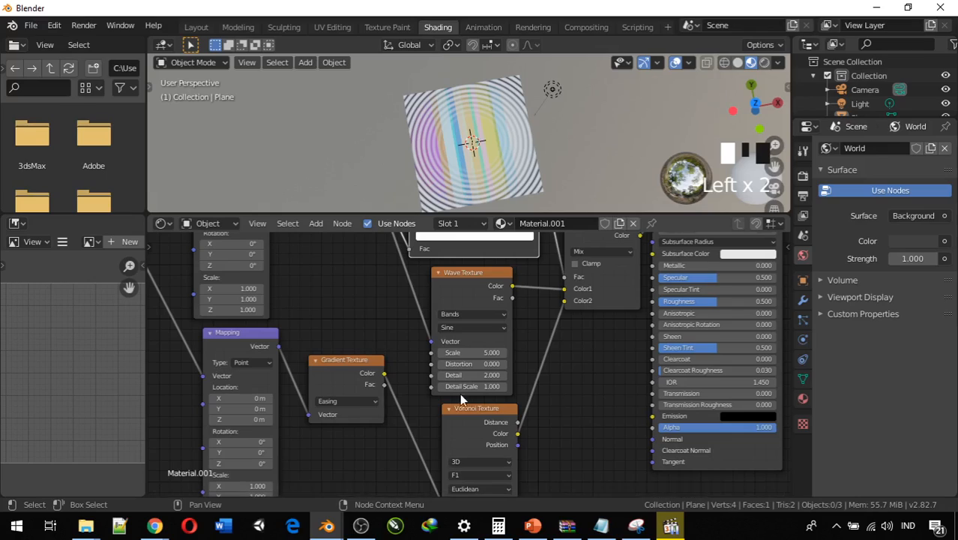
pyautogui.moveTo(457, 362); pyautogui.dragTo(401, 265, button='middle')
pyautogui.scroll(1, 410, 422)
pyautogui.moveTo(395, 423); pyautogui.dragTo(249, 471)
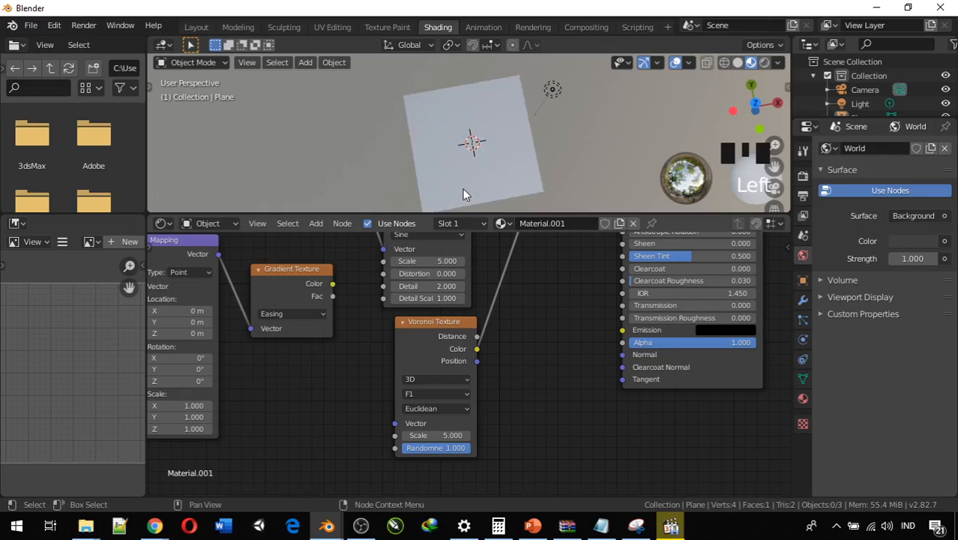
pyautogui.scroll(4, 477, 152)
pyautogui.scroll(-4, 479, 162)
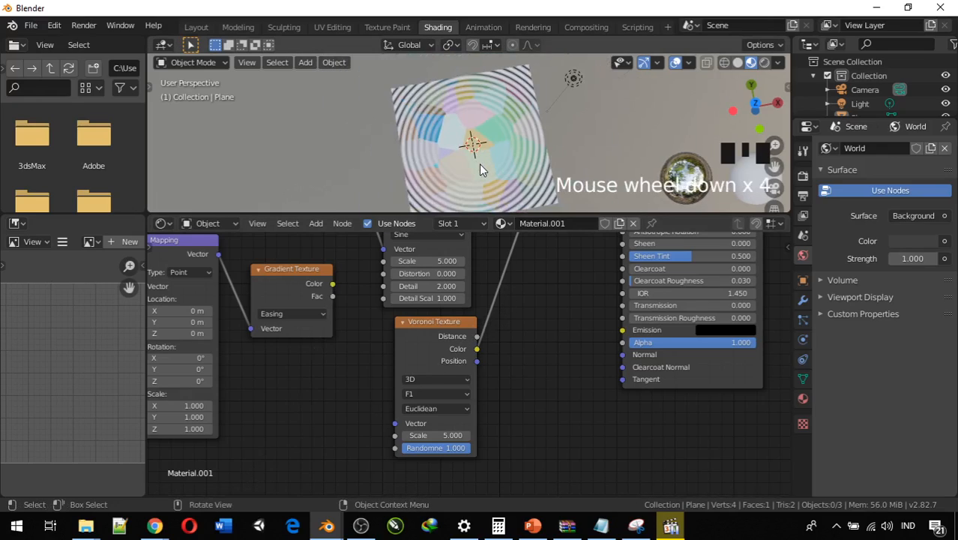
# Sharpen the circle's edge by moving the ColorRamp's white stop to about 0.586 and its black stop just before it.
pyautogui.moveTo(400, 384); pyautogui.dragTo(384, 458, button='middle')
pyautogui.moveTo(385, 316); pyautogui.dragTo(382, 360, button='middle')
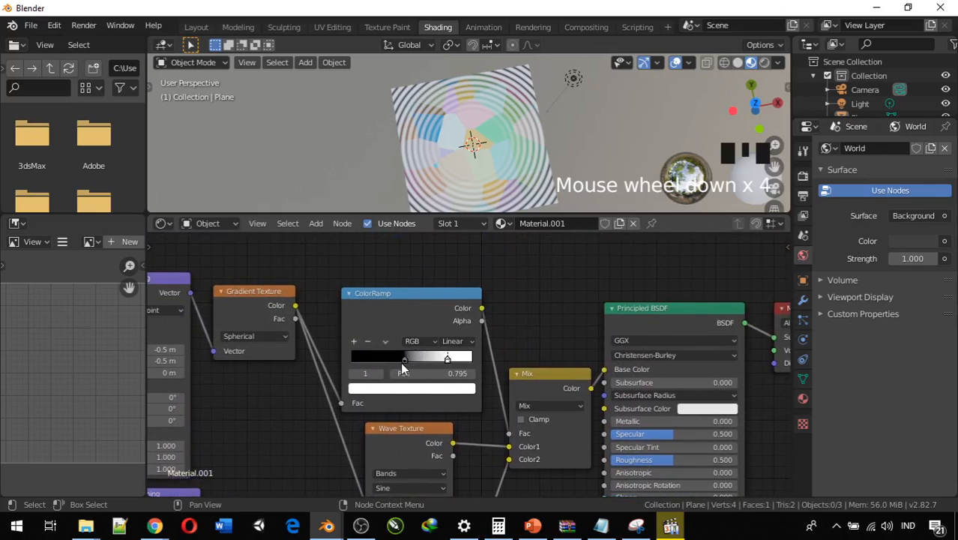
pyautogui.moveTo(404, 362); pyautogui.dragTo(422, 372)
pyautogui.moveTo(478, 177); pyautogui.dragTo(465, 133, button='middle')
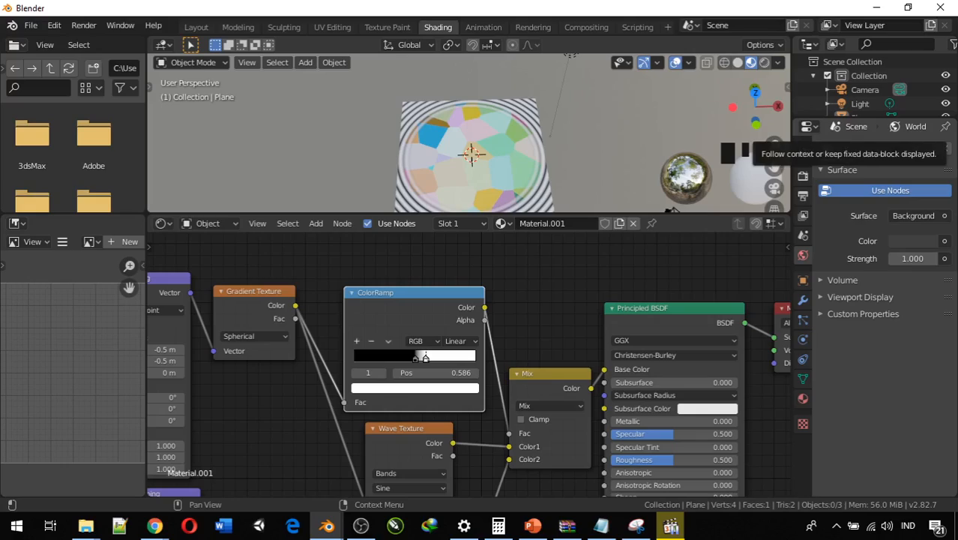
pyautogui.hotkey('alt', 'Tab')
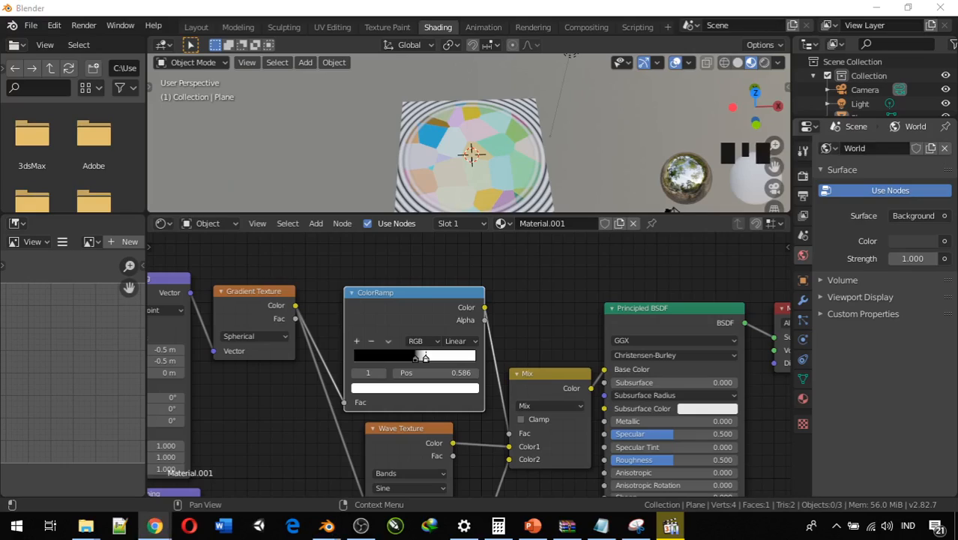